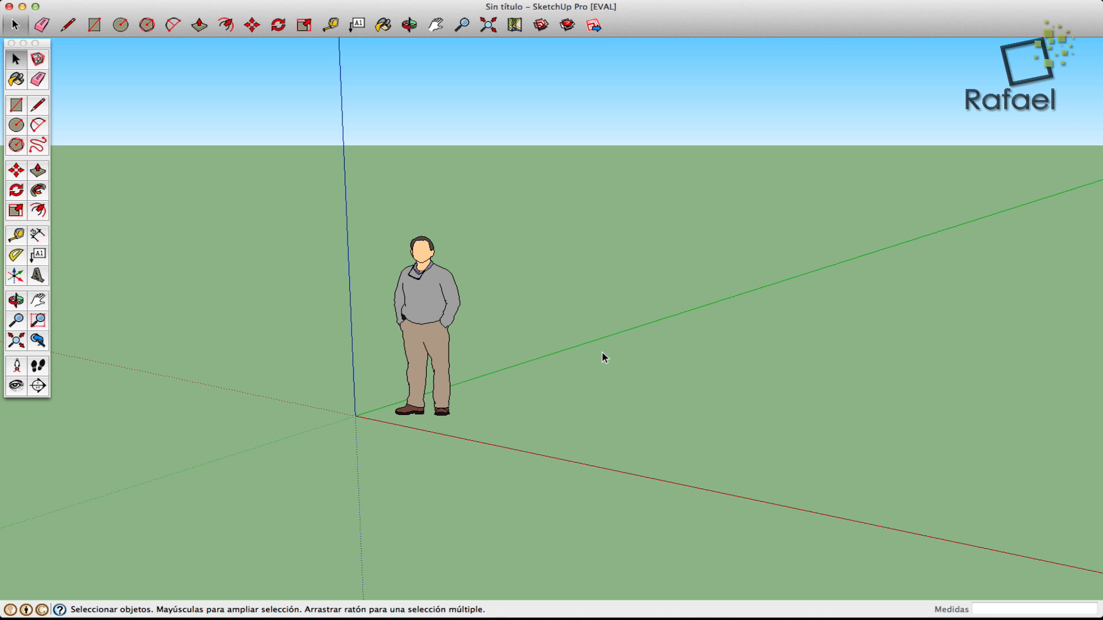
Step: Delete the default human figure standing near the origin
{"action": "left_click_drag", "start_coordinate": [377, 215], "coordinate": [507, 474]}
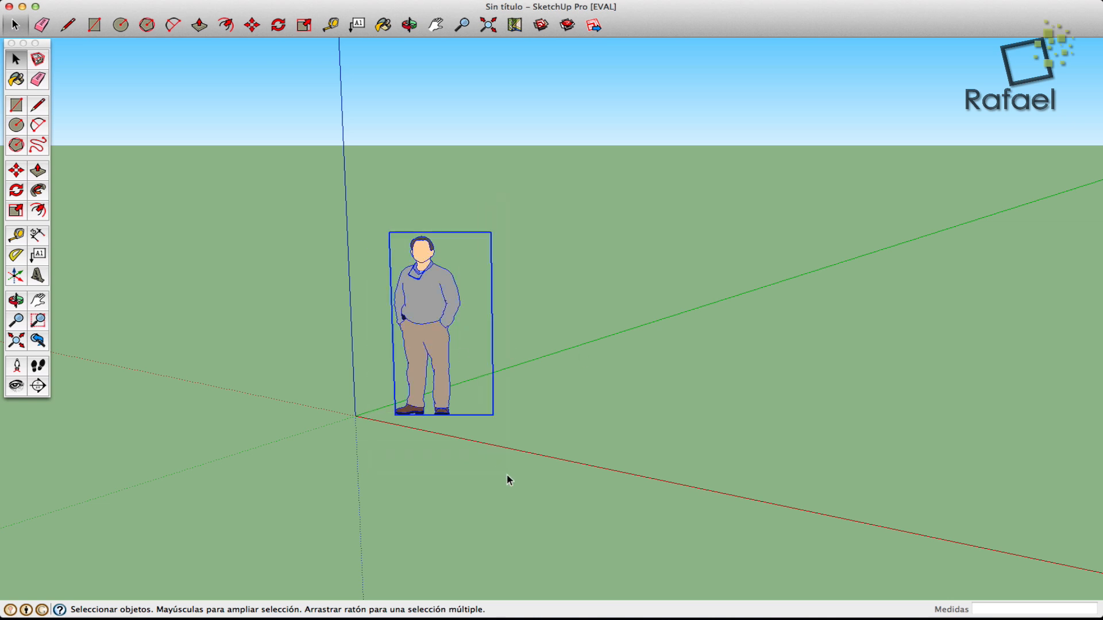
{"action": "key", "text": "Delete"}
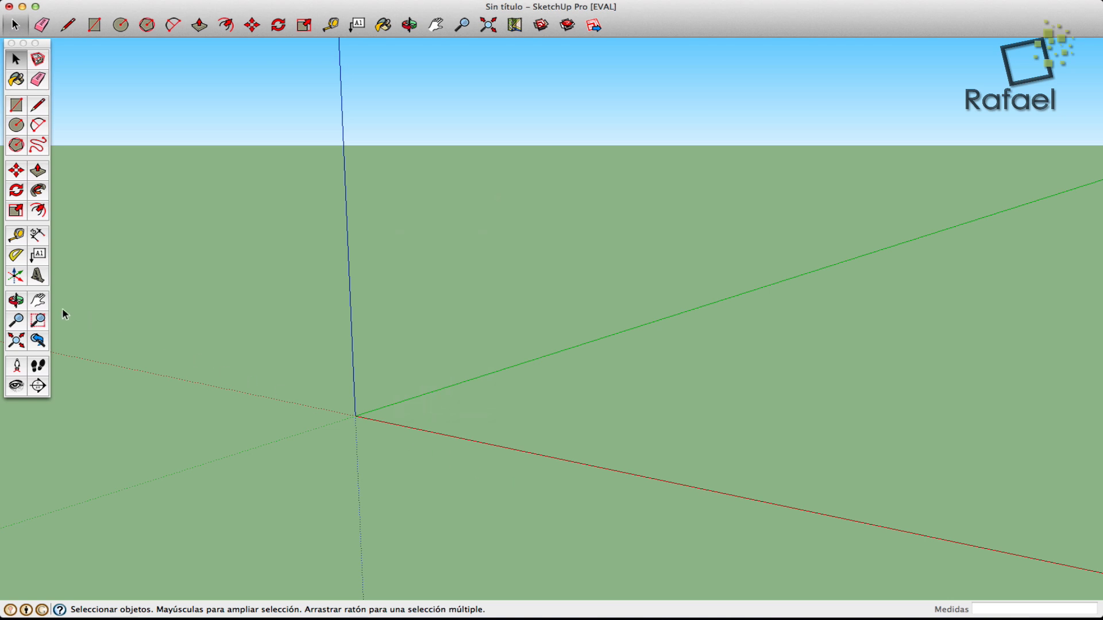
Step: Draw a closed L-shaped face on the ground from the origin, about 3.36 m along the red axis and 2.02 m along the green axis
{"action": "left_click", "coordinate": [16, 300]}
{"action": "left_click_drag", "start_coordinate": [325, 381], "coordinate": [338, 417]}
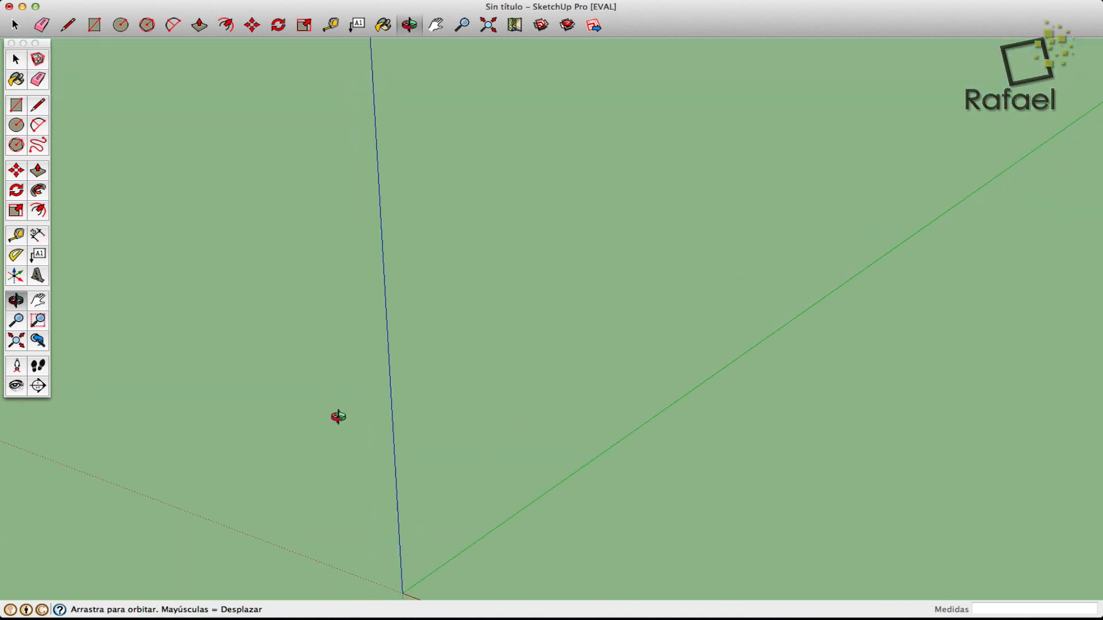
{"action": "left_click", "coordinate": [38, 300]}
{"action": "left_click_drag", "start_coordinate": [581, 497], "coordinate": [564, 268]}
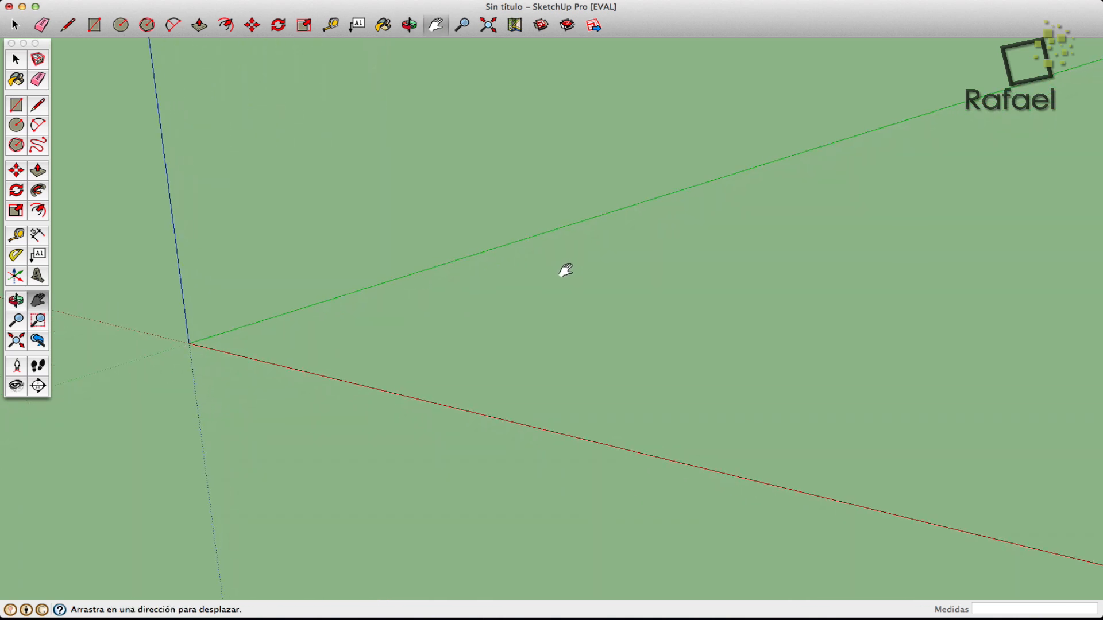
{"action": "left_click", "coordinate": [37, 105]}
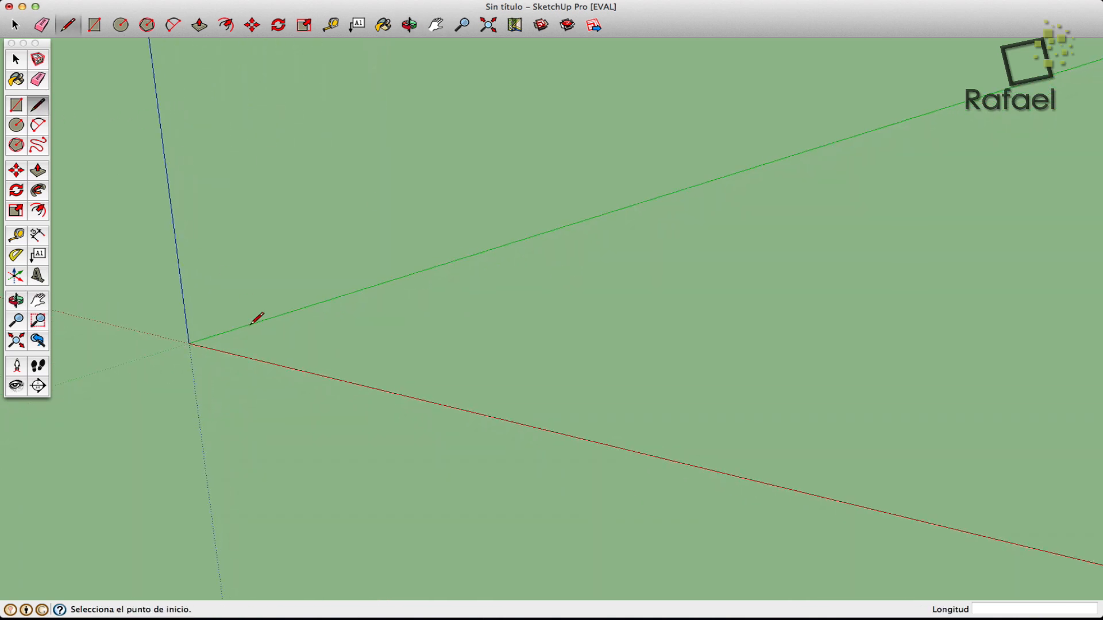
{"action": "left_click", "coordinate": [189, 343]}
{"action": "left_click", "coordinate": [489, 414]}
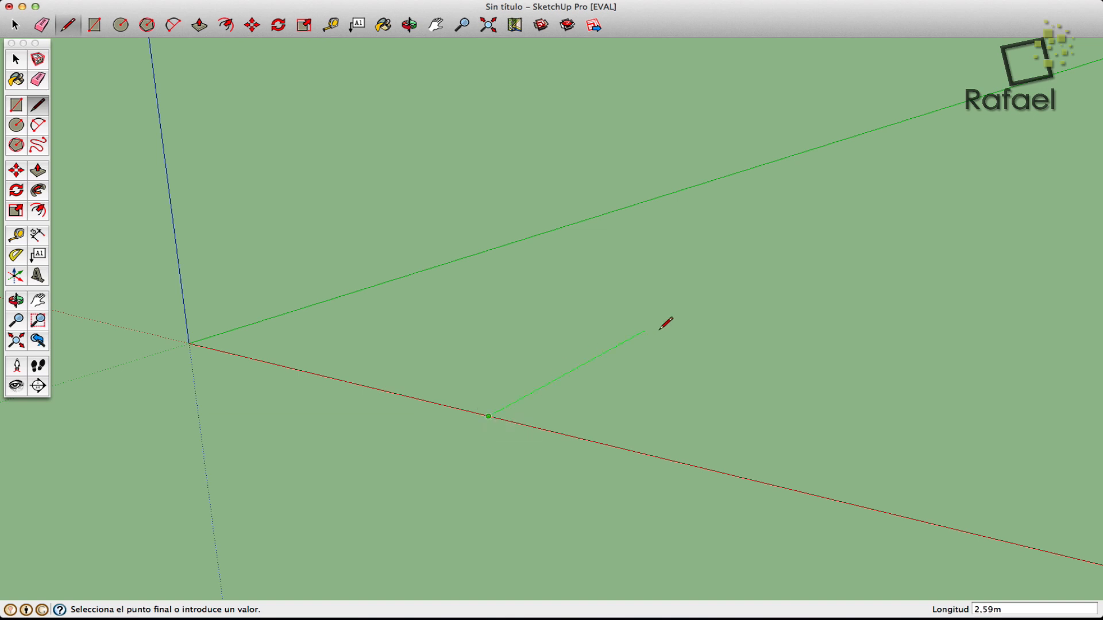
{"action": "left_click", "coordinate": [732, 282]}
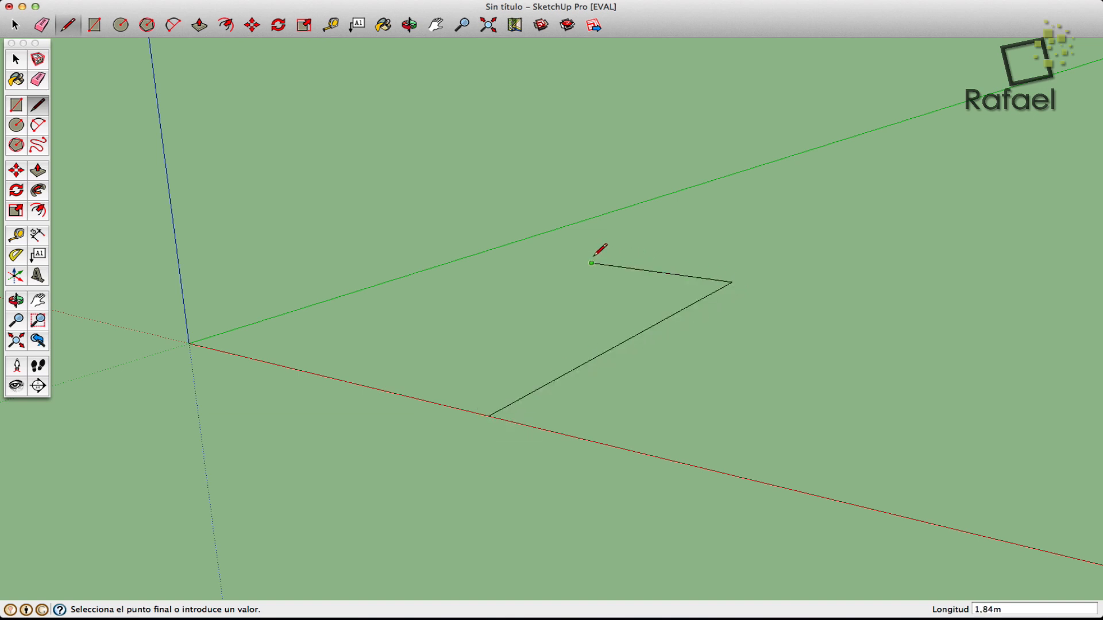
{"action": "left_click", "coordinate": [592, 263]}
{"action": "left_click", "coordinate": [456, 315]}
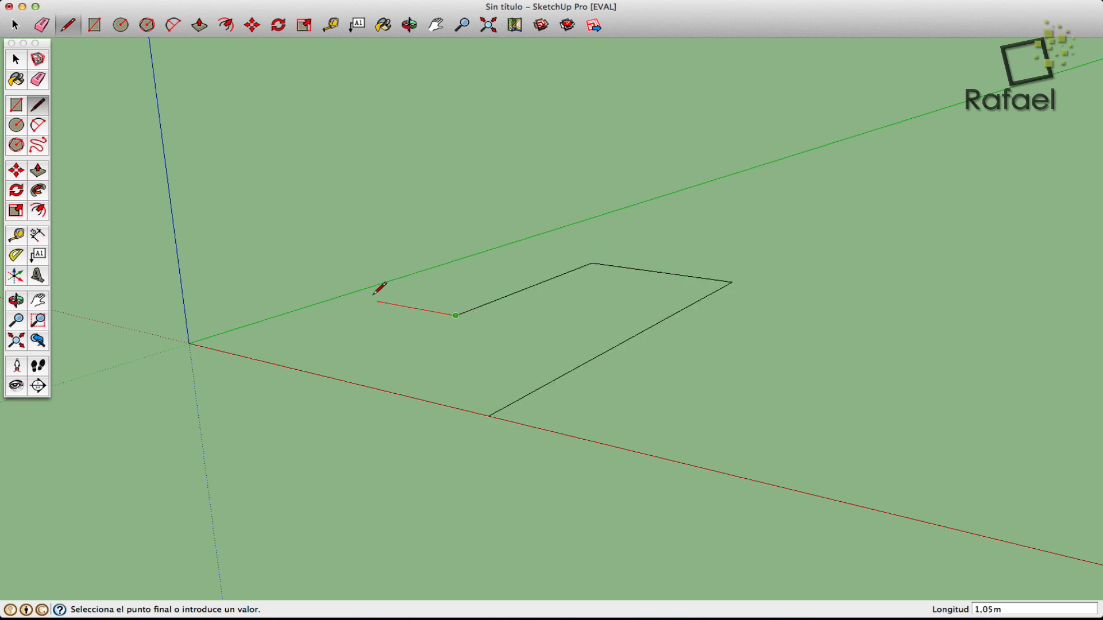
{"action": "left_click", "coordinate": [343, 295]}
{"action": "left_click", "coordinate": [189, 343]}
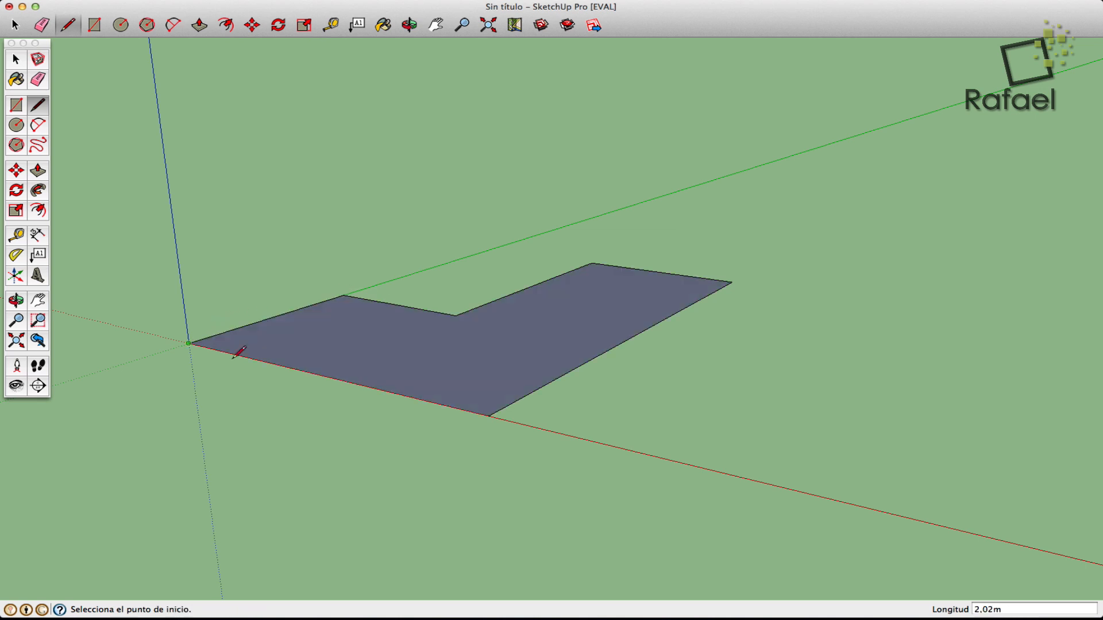
Step: Examine the L-shaped face from closer, farther and higher viewpoints, keeping the whole shape and the origin in view
{"action": "left_click", "coordinate": [16, 340]}
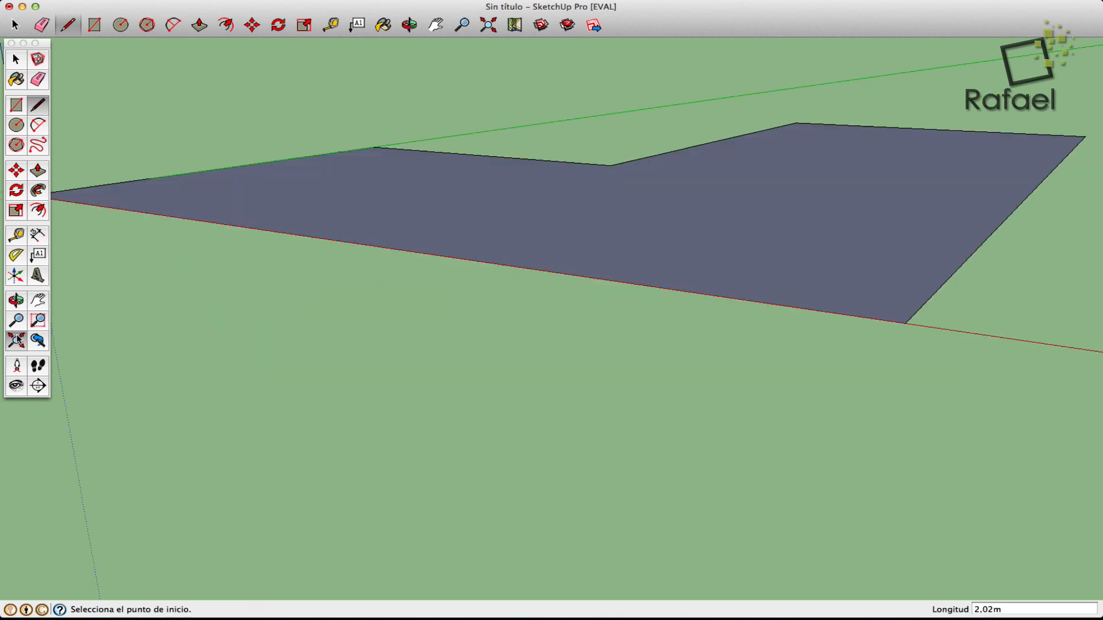
{"action": "left_click", "coordinate": [37, 300]}
{"action": "left_click_drag", "start_coordinate": [414, 259], "coordinate": [95, 455]}
{"action": "left_click", "coordinate": [16, 320]}
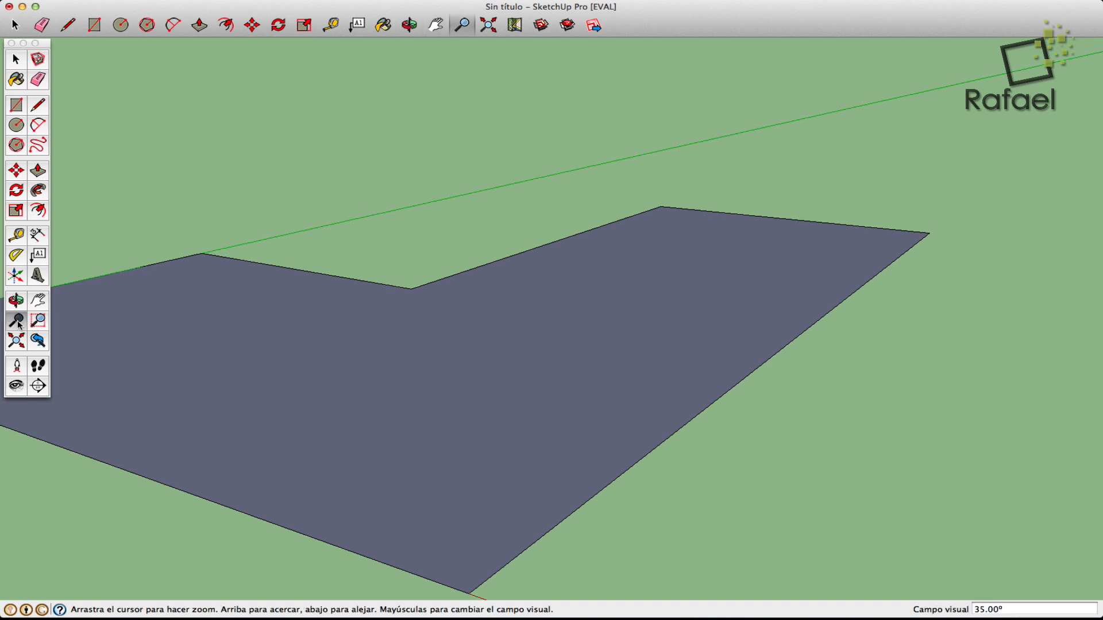
{"action": "scroll", "coordinate": [492, 423], "scroll_direction": "down", "scroll_amount": 5}
{"action": "left_click", "coordinate": [16, 300]}
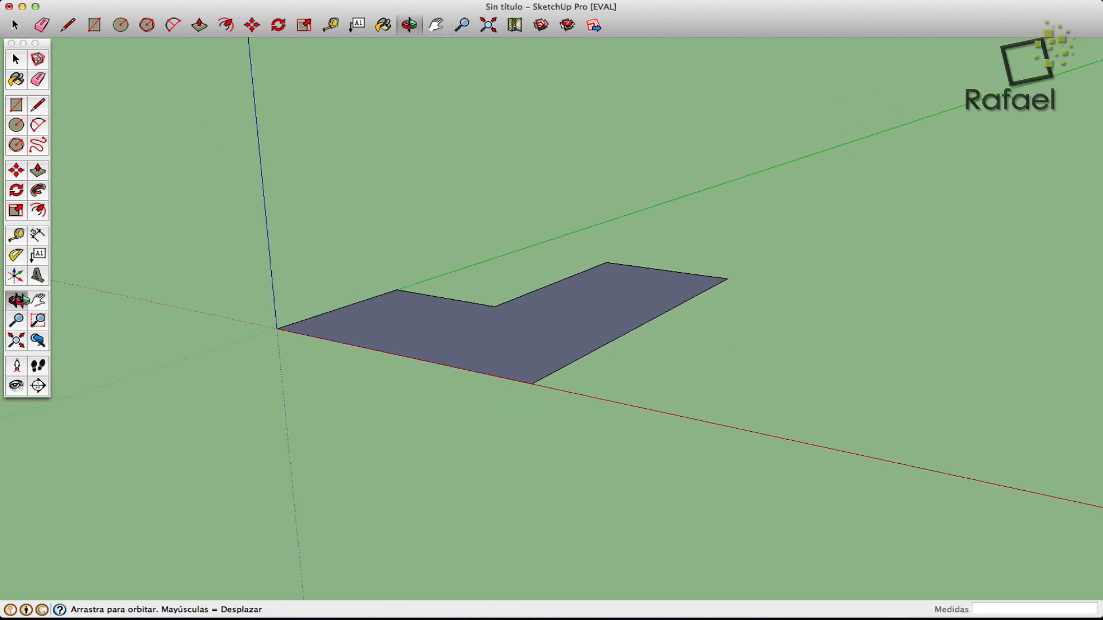
{"action": "left_click_drag", "start_coordinate": [479, 328], "coordinate": [308, 377]}
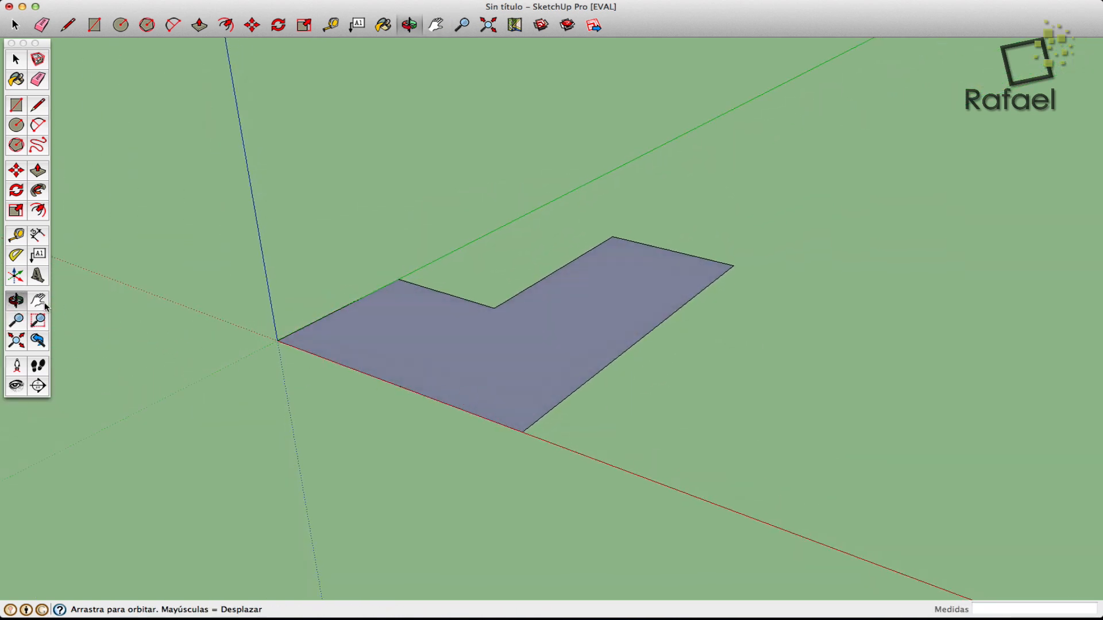
{"action": "left_click", "coordinate": [38, 300]}
{"action": "left_click_drag", "start_coordinate": [384, 313], "coordinate": [224, 284]}
{"action": "left_click", "coordinate": [15, 59]}
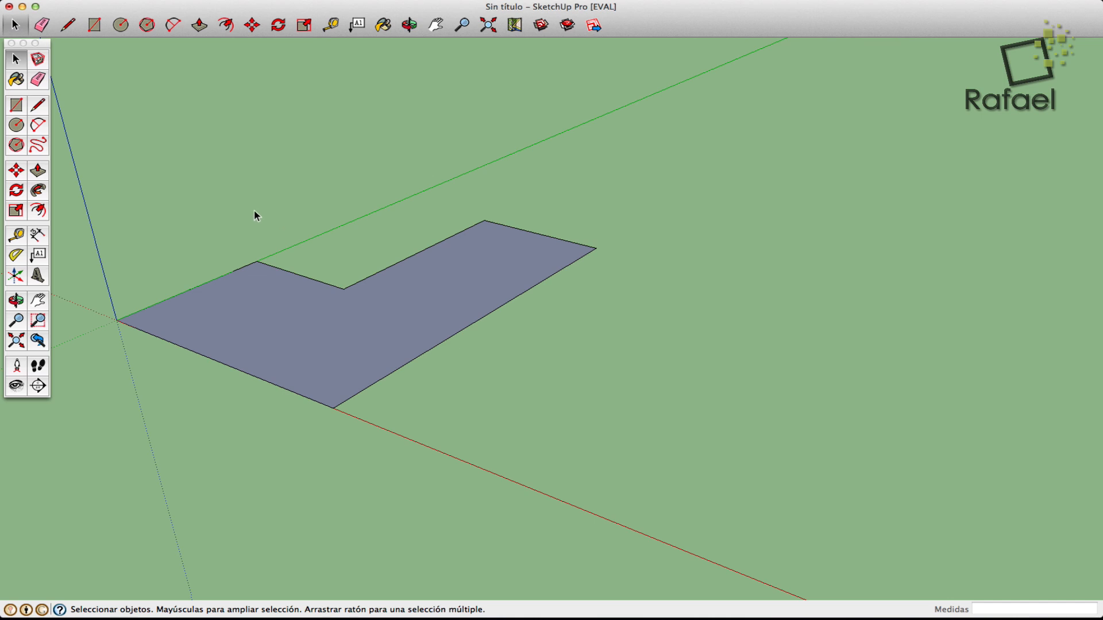
{"action": "left_click", "coordinate": [38, 105]}
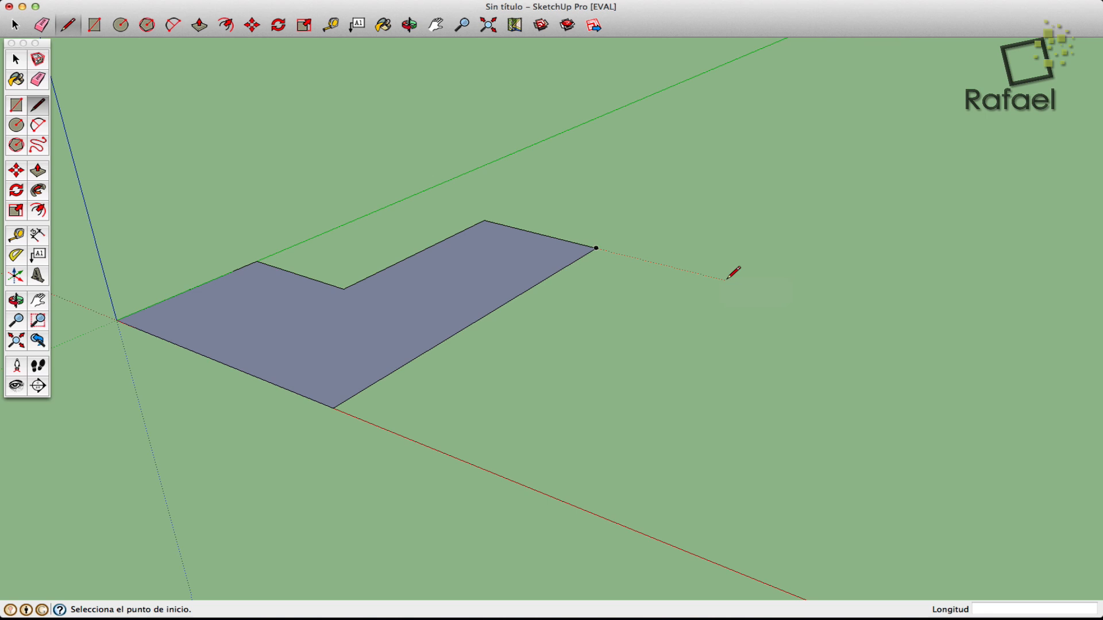
{"action": "key", "text": "m"}
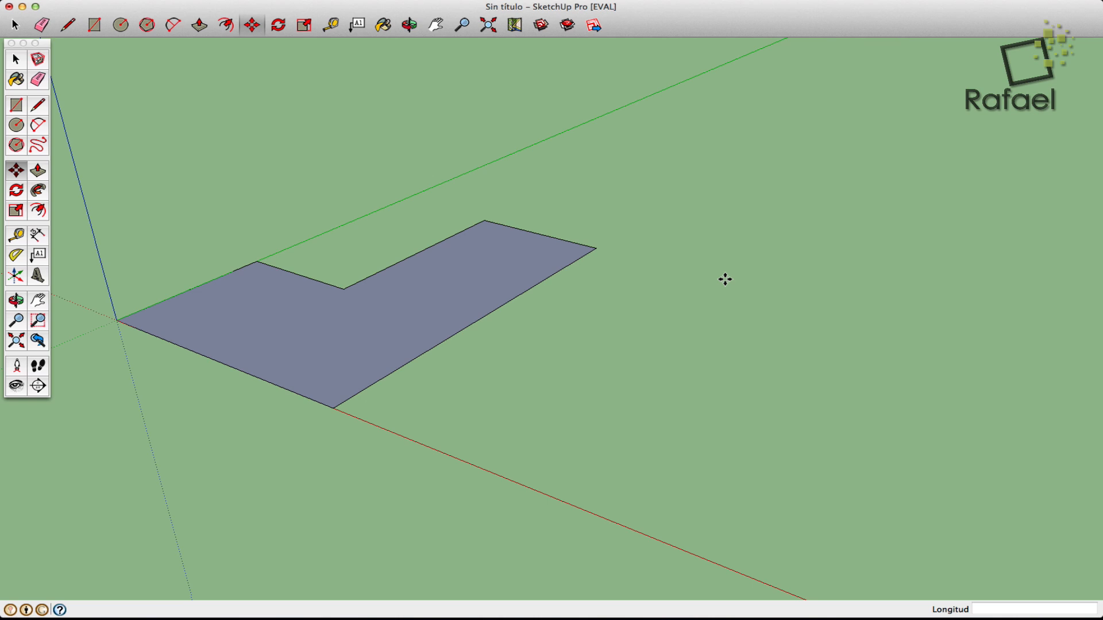
{"action": "key", "text": "l"}
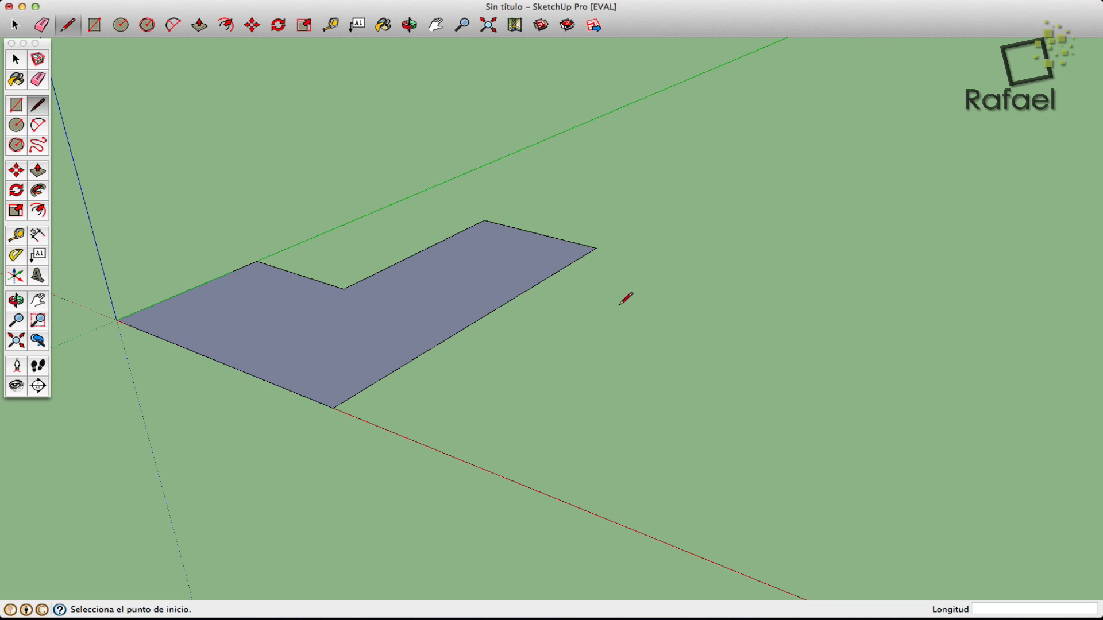
Step: Measure the face's edge along the red axis and the distance from its inner corner to a free point beyond the notch
{"action": "left_click", "coordinate": [18, 238]}
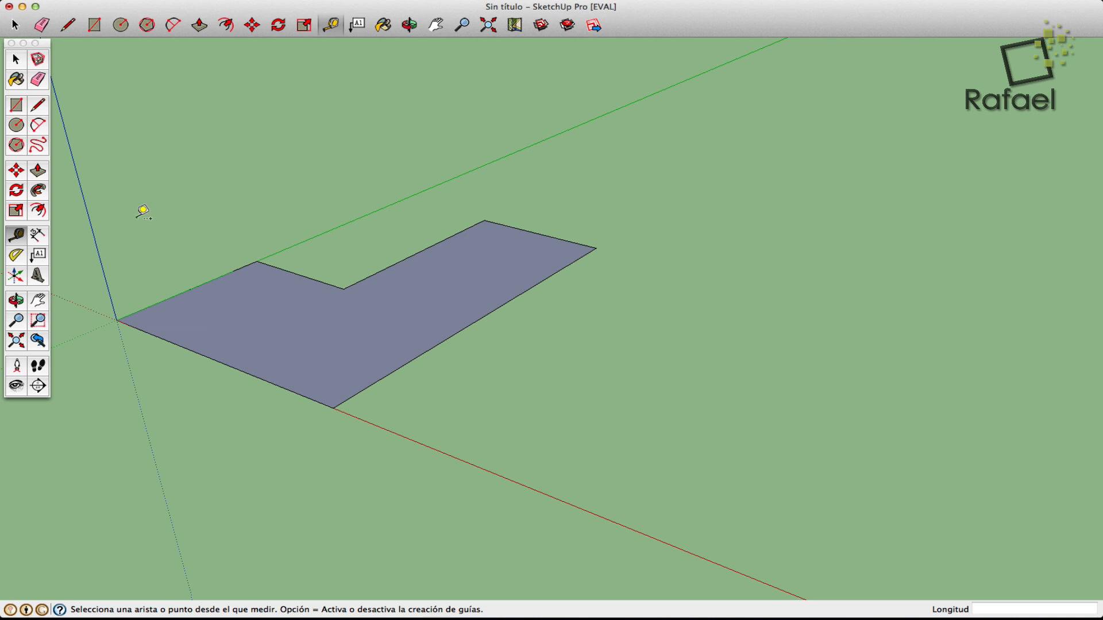
{"action": "left_click", "coordinate": [334, 407]}
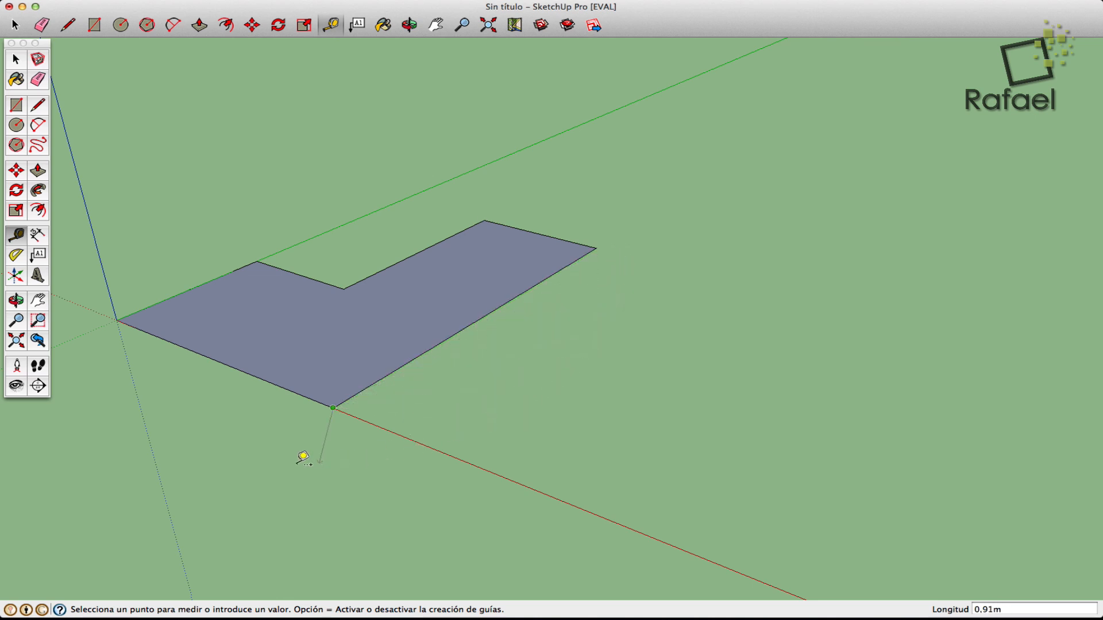
{"action": "left_click", "coordinate": [118, 318]}
{"action": "left_click", "coordinate": [334, 407]}
{"action": "left_click", "coordinate": [120, 317]}
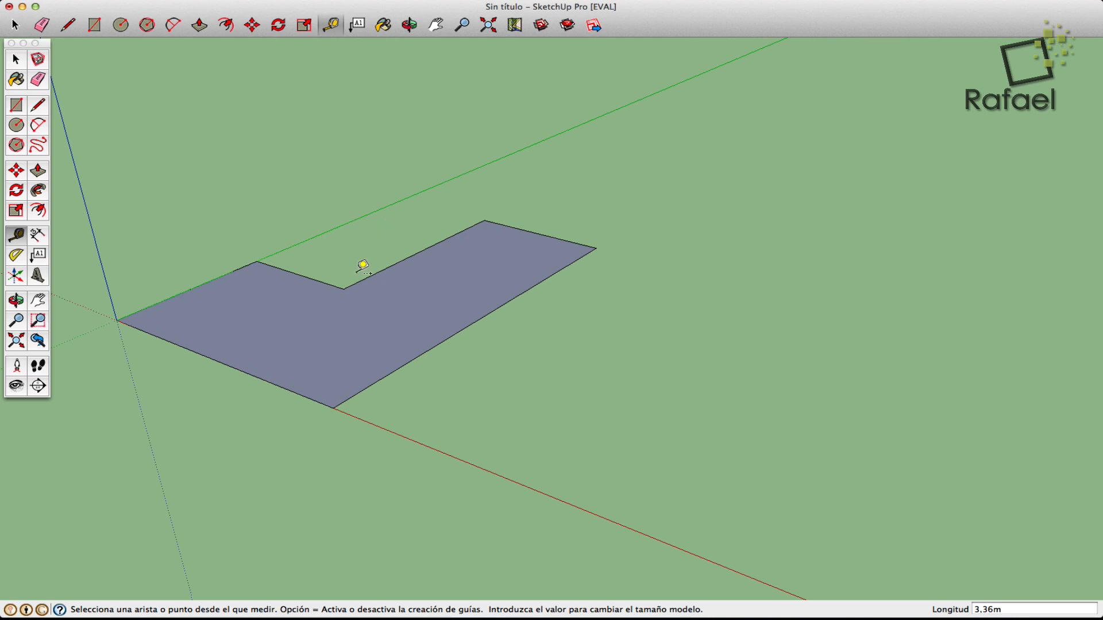
{"action": "left_click", "coordinate": [343, 289]}
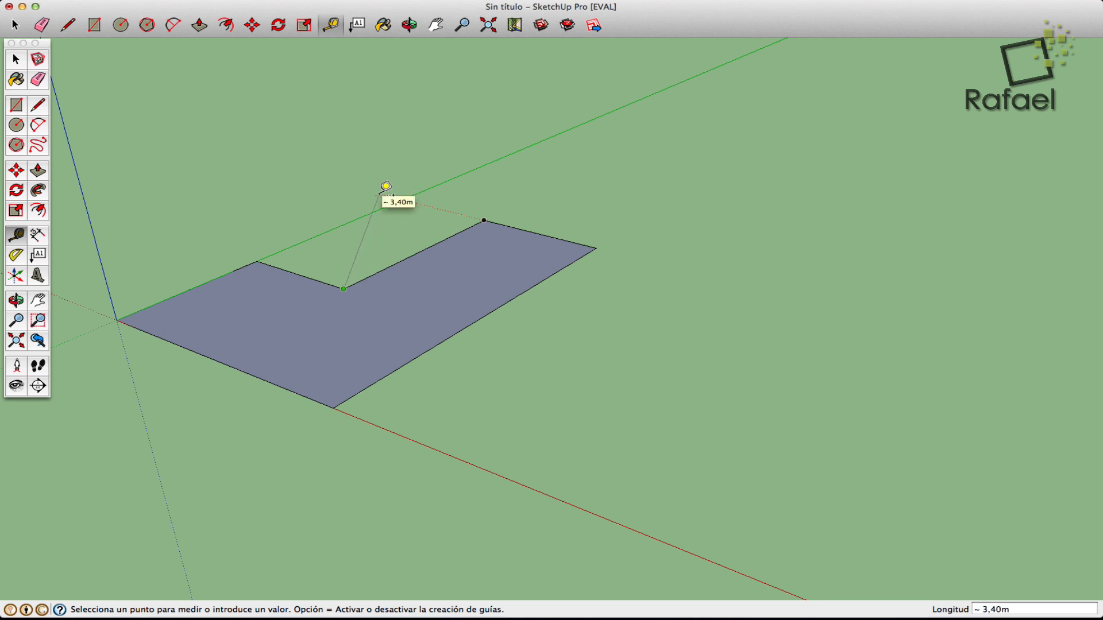
{"action": "left_click", "coordinate": [380, 194]}
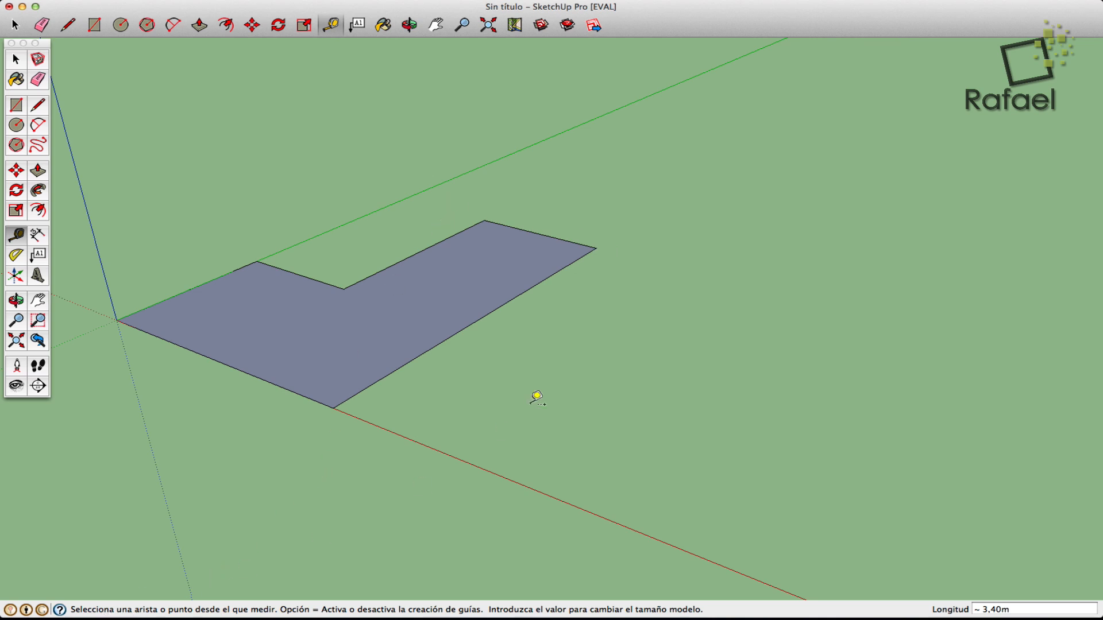
Step: Create a guide parallel to the face's long outer edge, offset 2 m outward, and measure its distance from that edge
{"action": "left_click", "coordinate": [503, 305]}
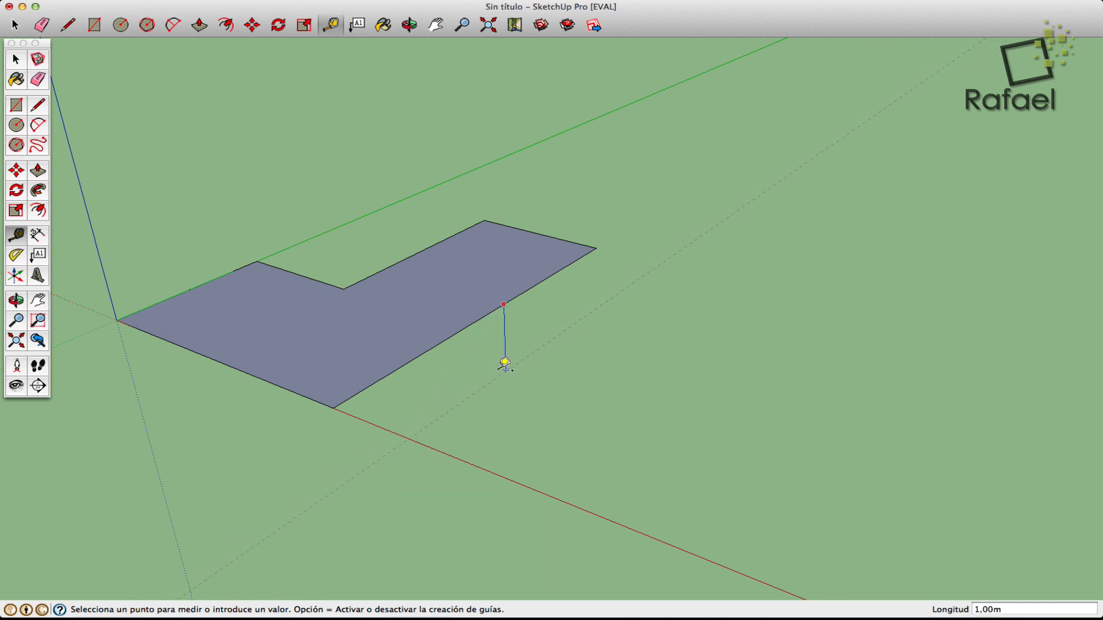
{"action": "key", "text": "Escape"}
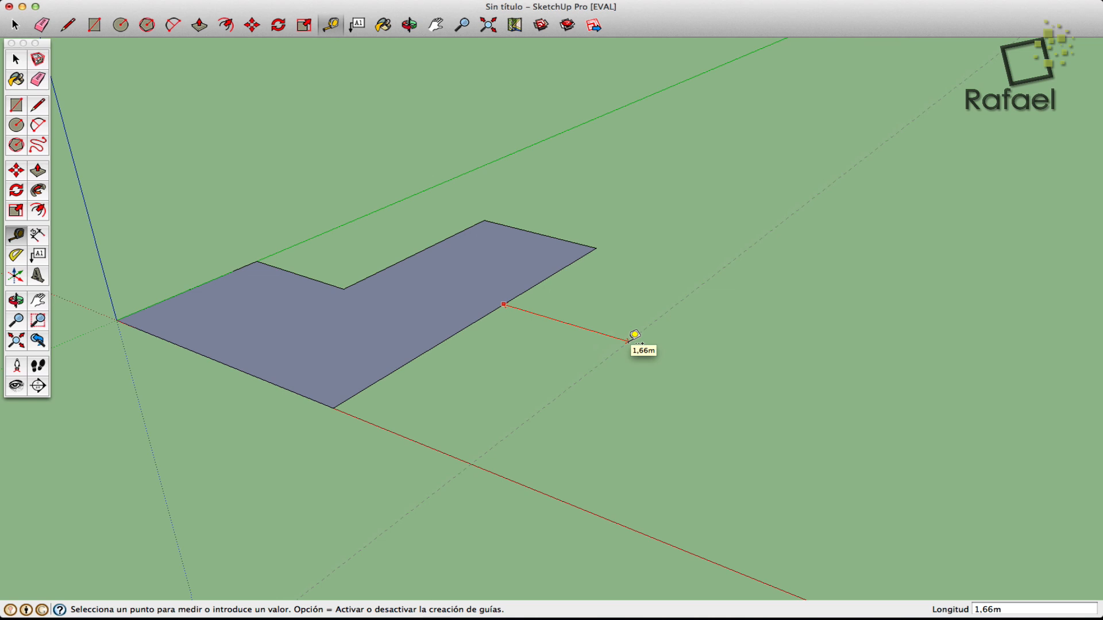
{"action": "left_click", "coordinate": [587, 326]}
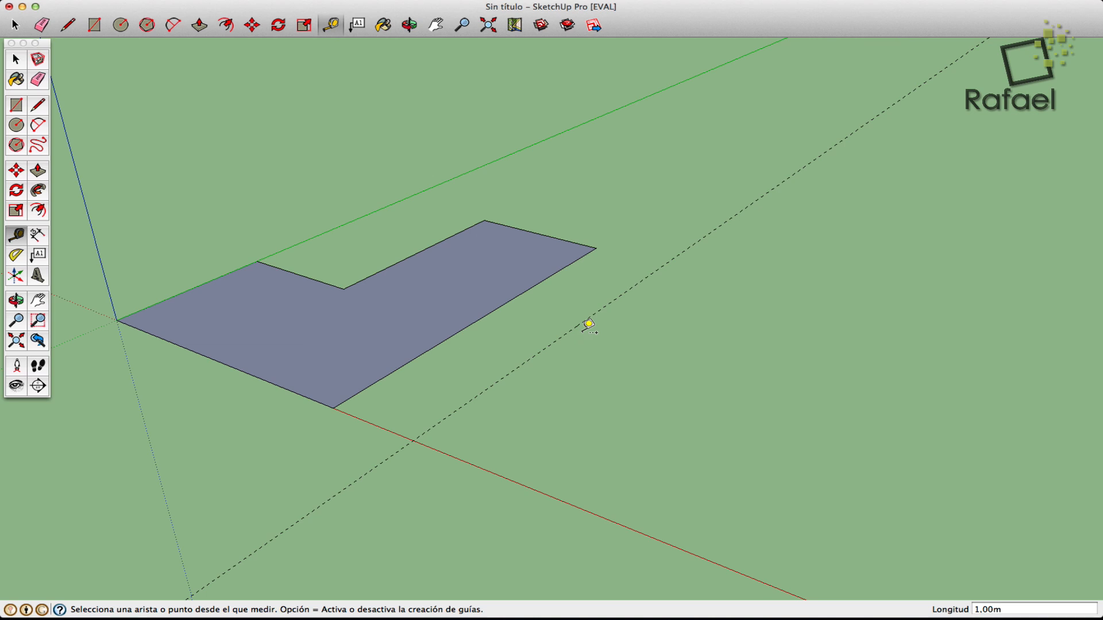
{"action": "type", "text": "2m"}
{"action": "key", "text": "Return"}
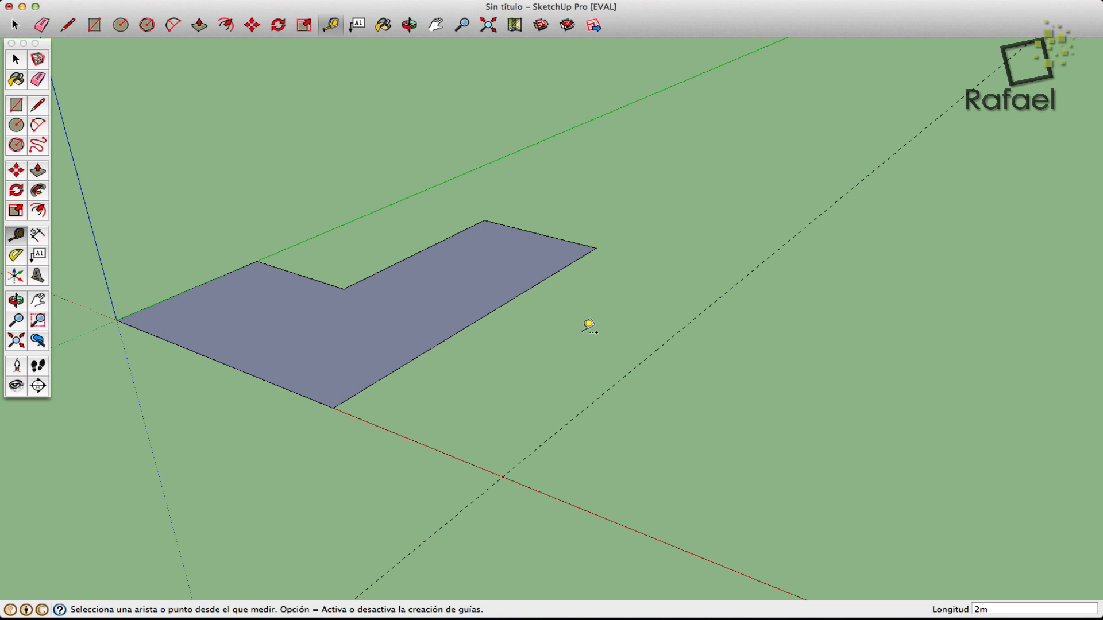
{"action": "left_click", "coordinate": [523, 293]}
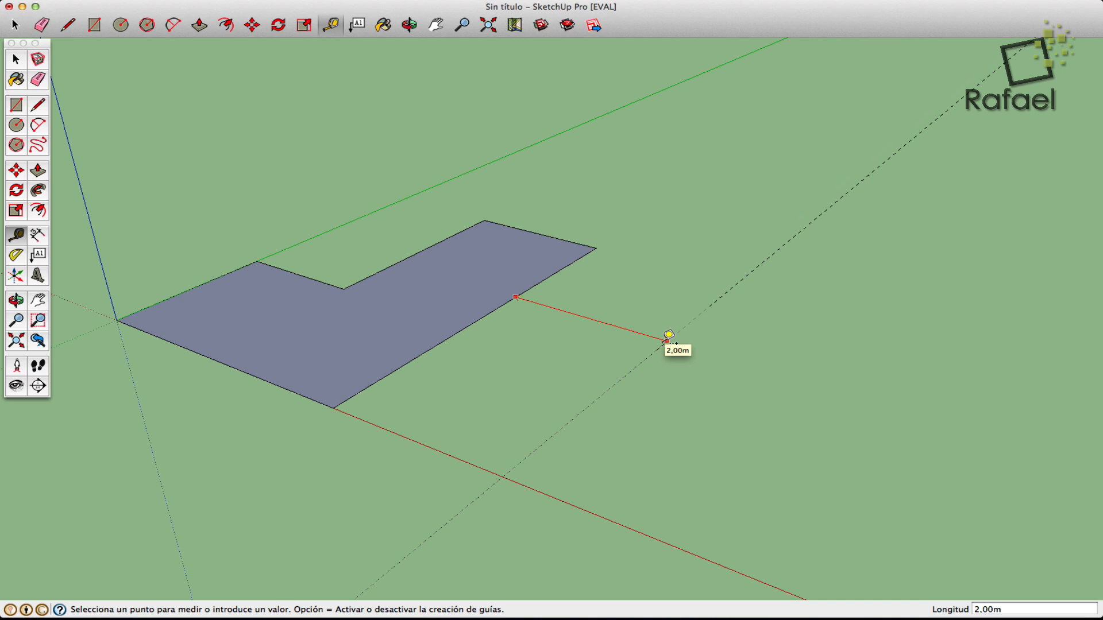
{"action": "left_click", "coordinate": [667, 340]}
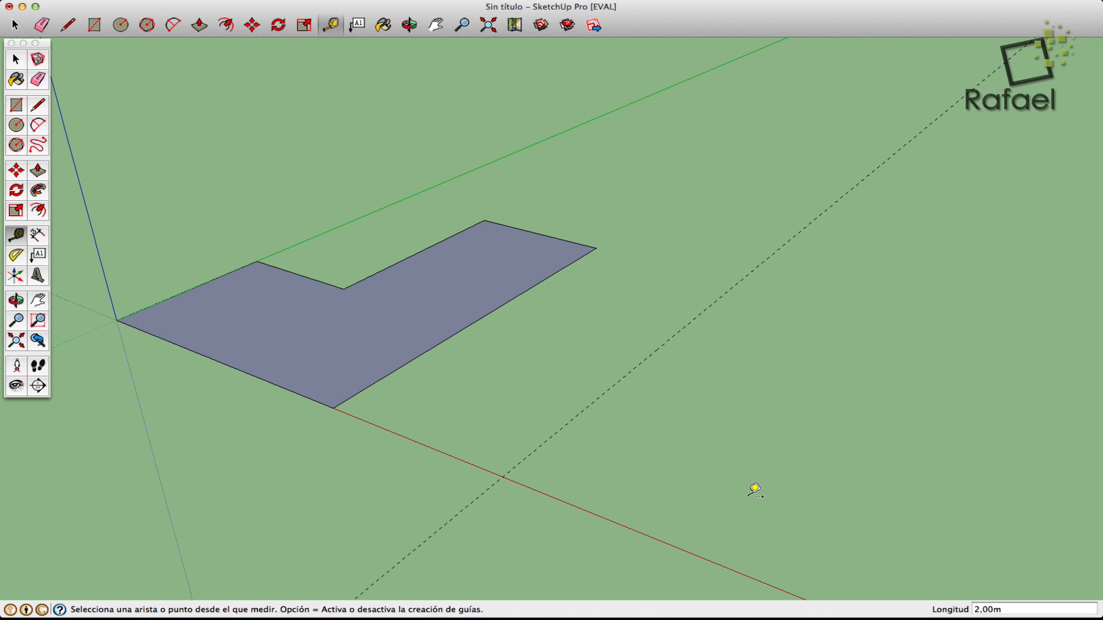
Step: Draw a closed second L-shaped face from the guide, level with the first face's far corner, with an edge about 2.57 m along the guide
{"action": "left_click", "coordinate": [16, 299]}
{"action": "left_click_drag", "start_coordinate": [475, 419], "coordinate": [517, 443]}
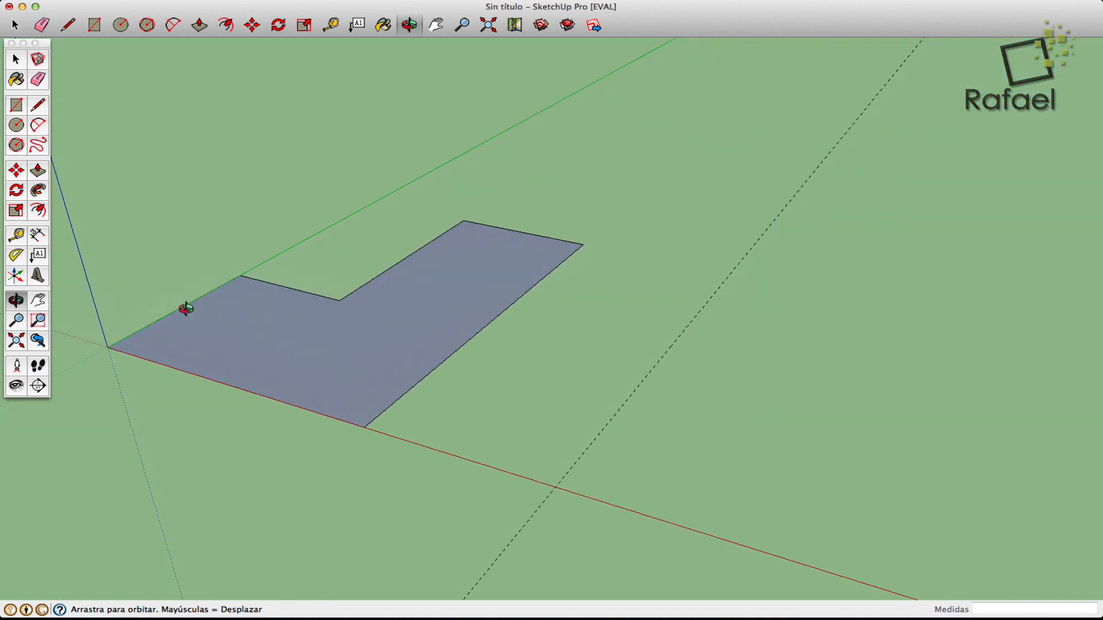
{"action": "left_click", "coordinate": [38, 108]}
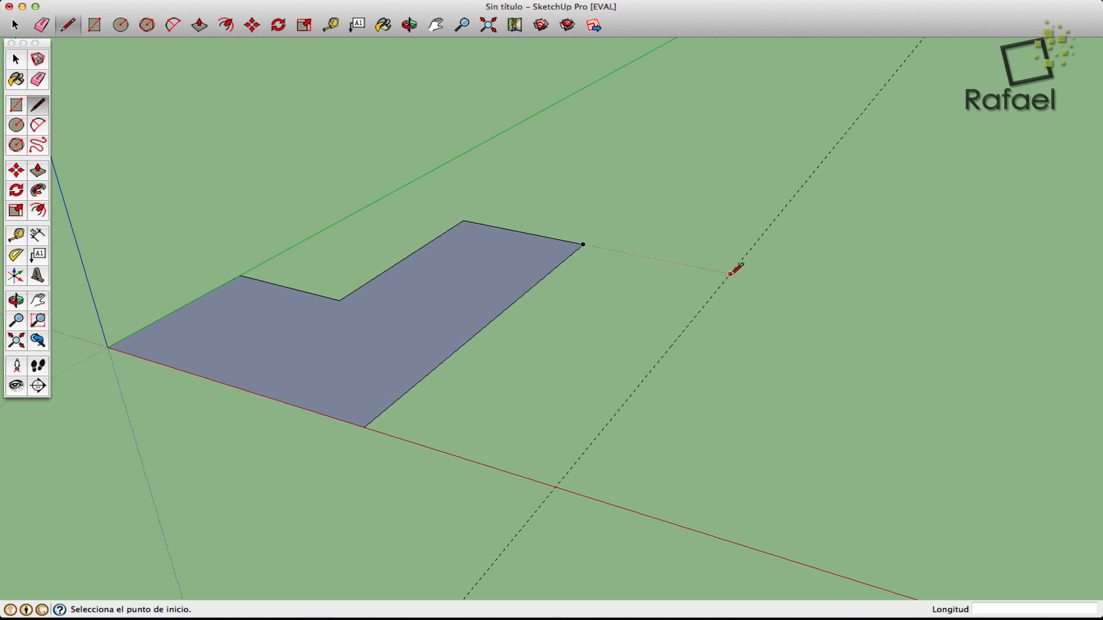
{"action": "left_click", "coordinate": [730, 274]}
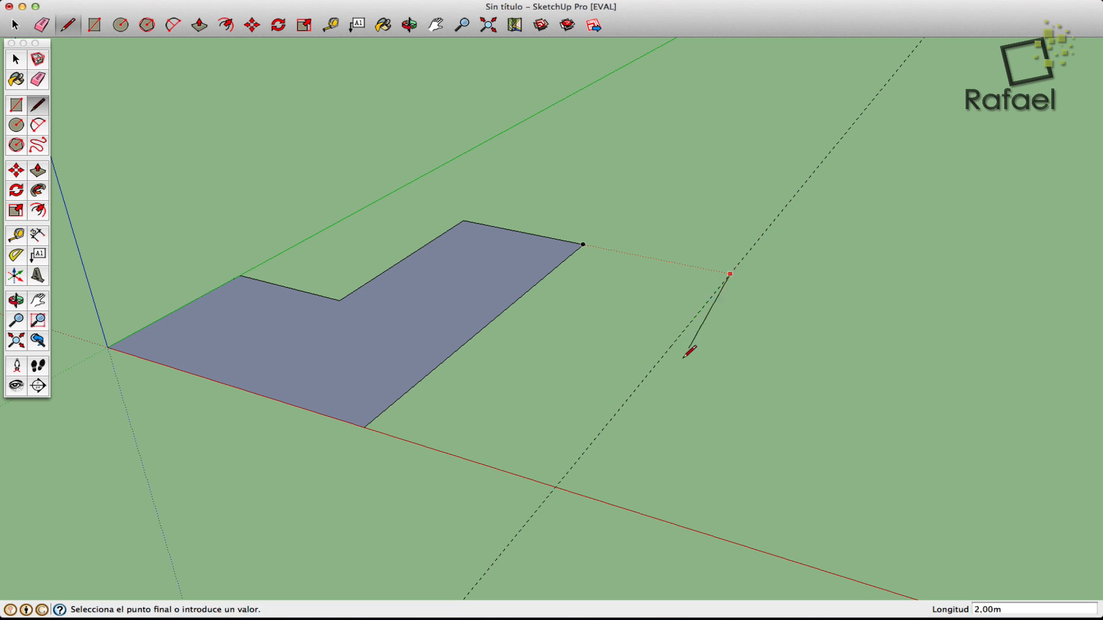
{"action": "left_click", "coordinate": [652, 369]}
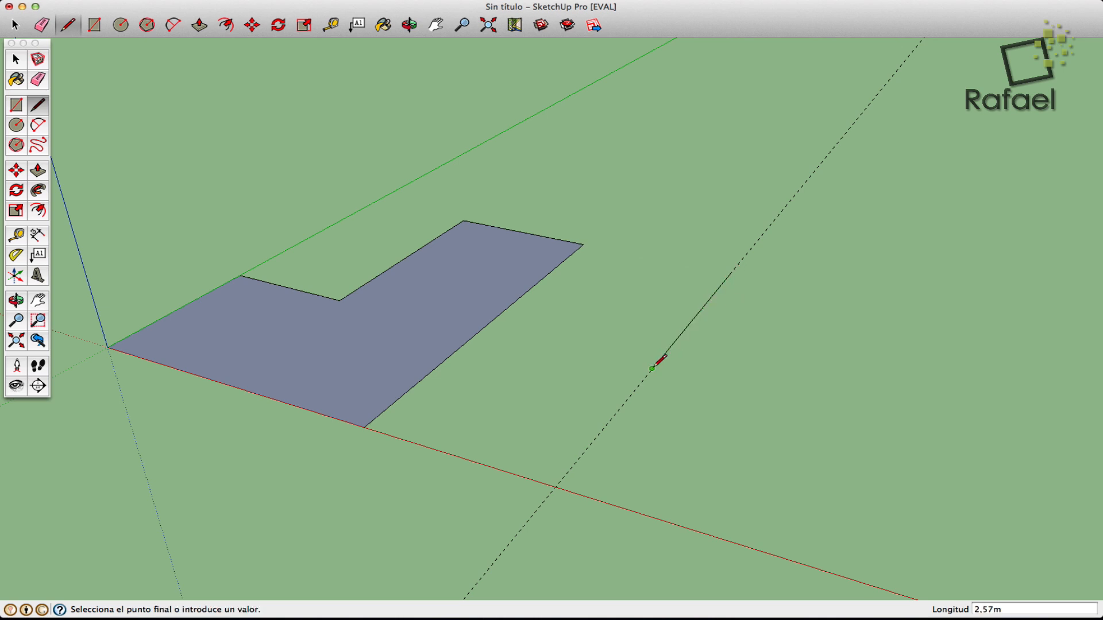
{"action": "left_click", "coordinate": [722, 386]}
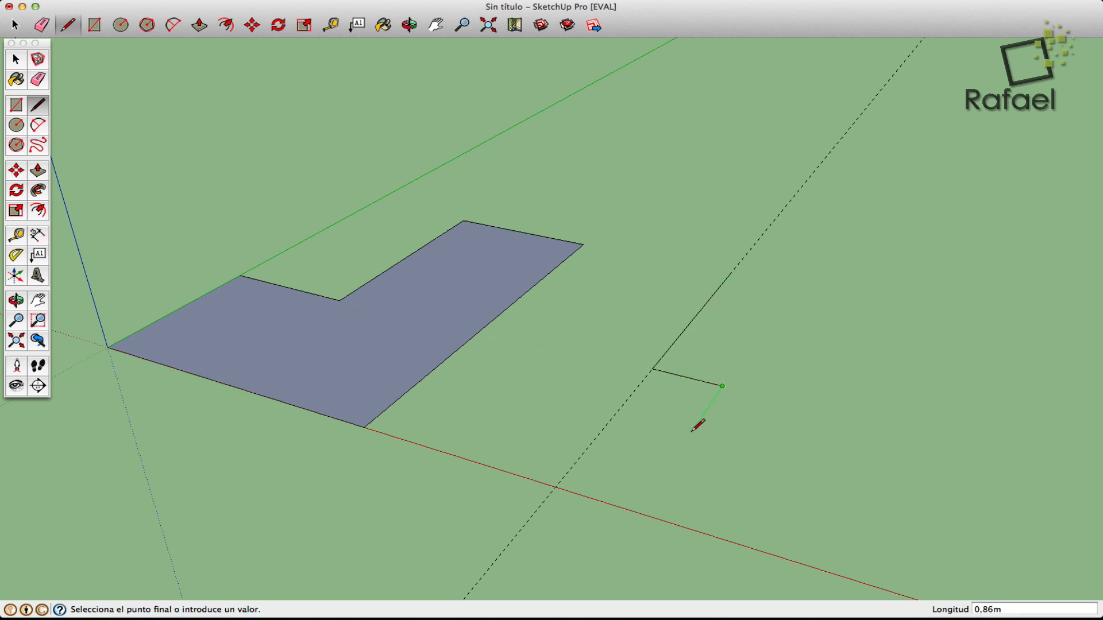
{"action": "left_click", "coordinate": [637, 510]}
{"action": "left_click", "coordinate": [758, 547]}
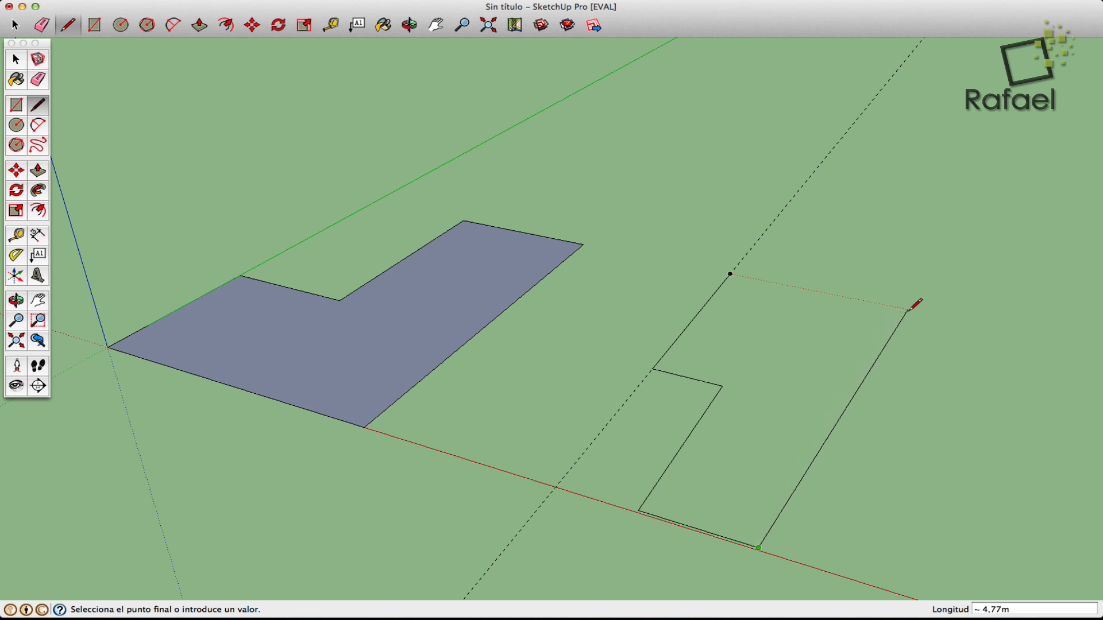
{"action": "left_click", "coordinate": [875, 304]}
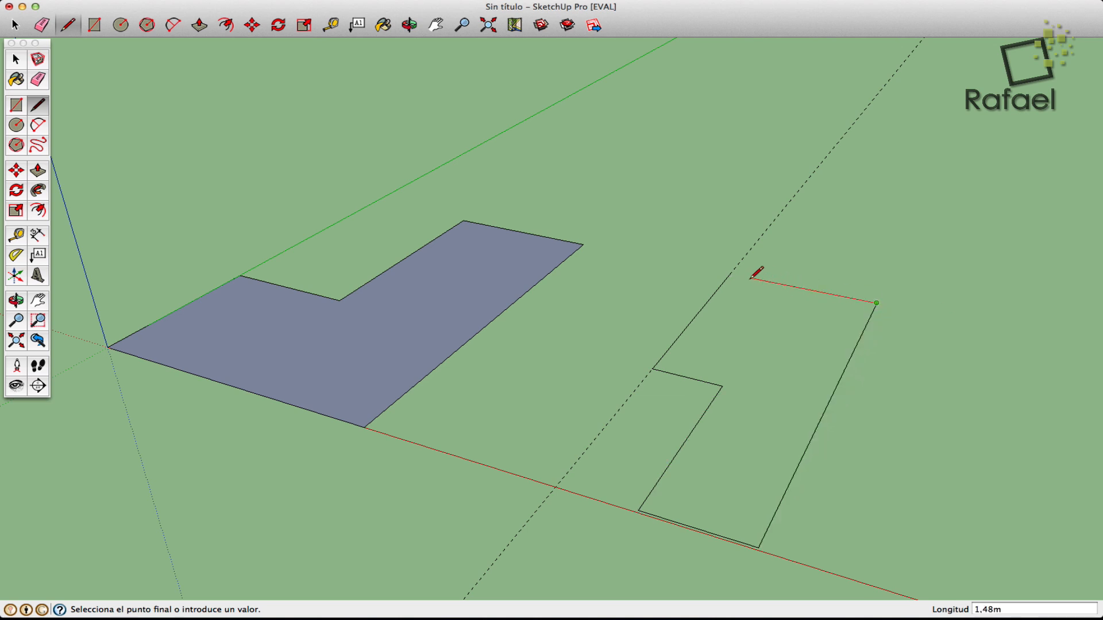
{"action": "left_click", "coordinate": [730, 274]}
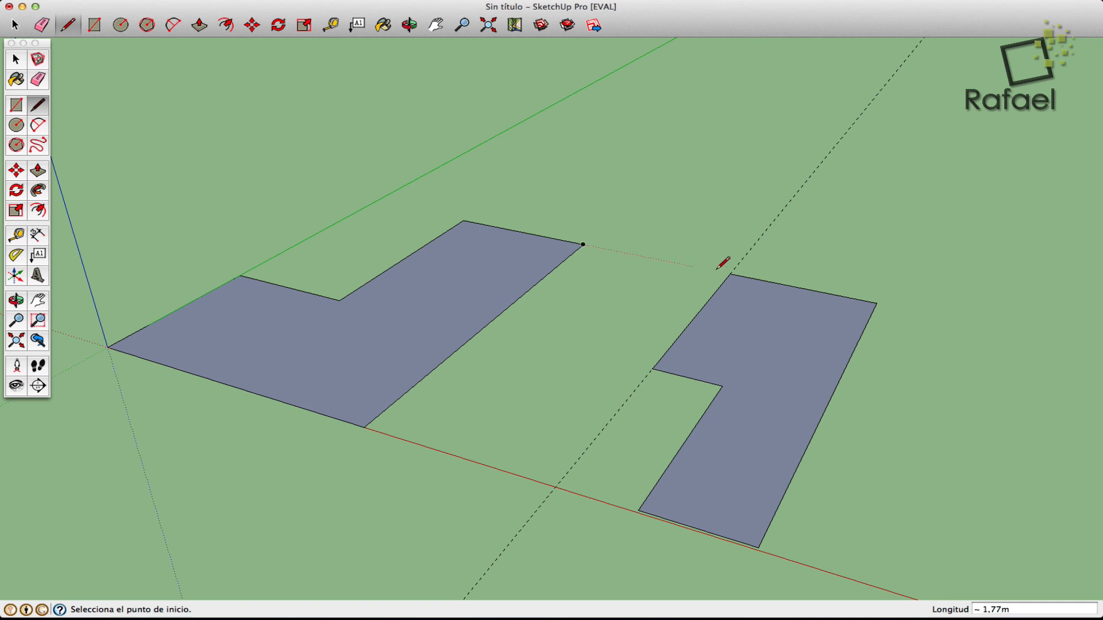
Step: Measure the gap between the first face's far outer corner and the second face's corner on the guide
{"action": "left_click", "coordinate": [26, 236]}
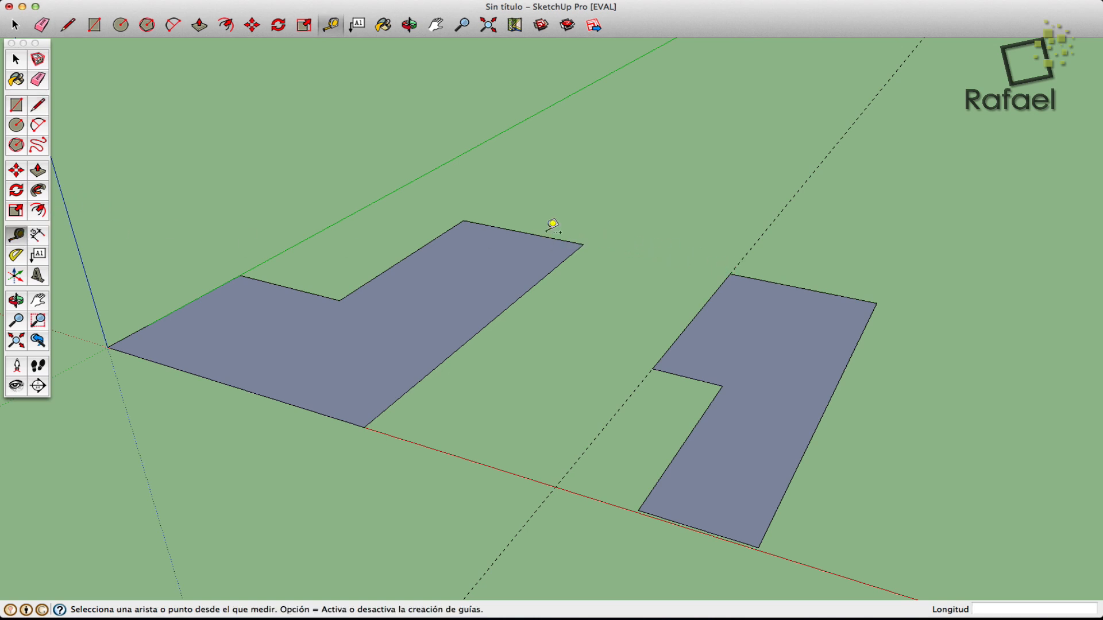
{"action": "left_click", "coordinate": [583, 244]}
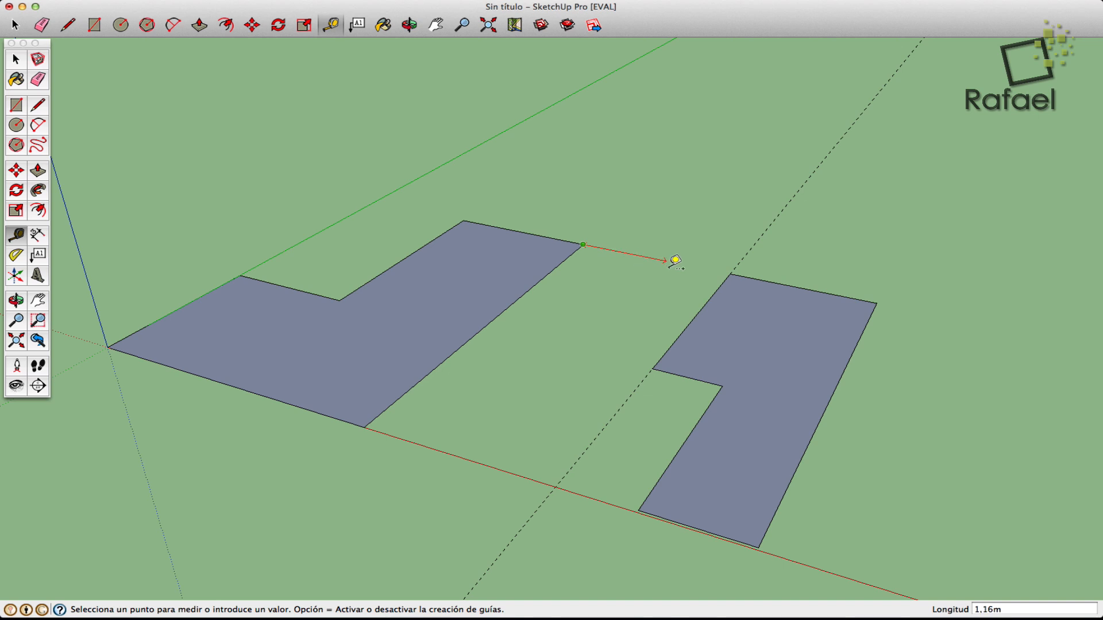
{"action": "left_click", "coordinate": [730, 274]}
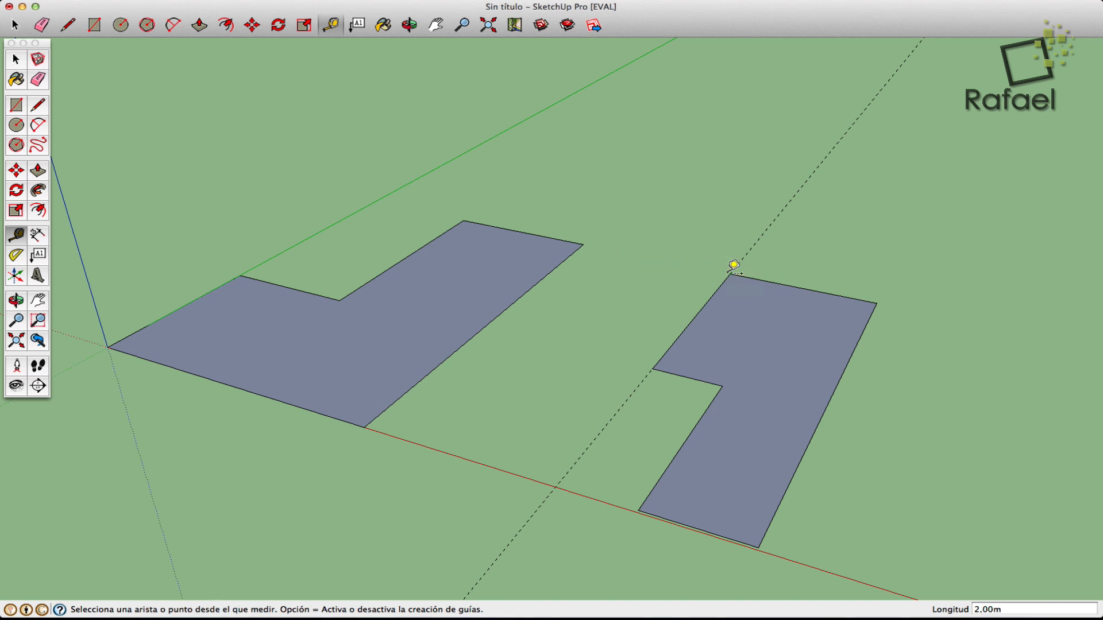
{"action": "left_click", "coordinate": [16, 60]}
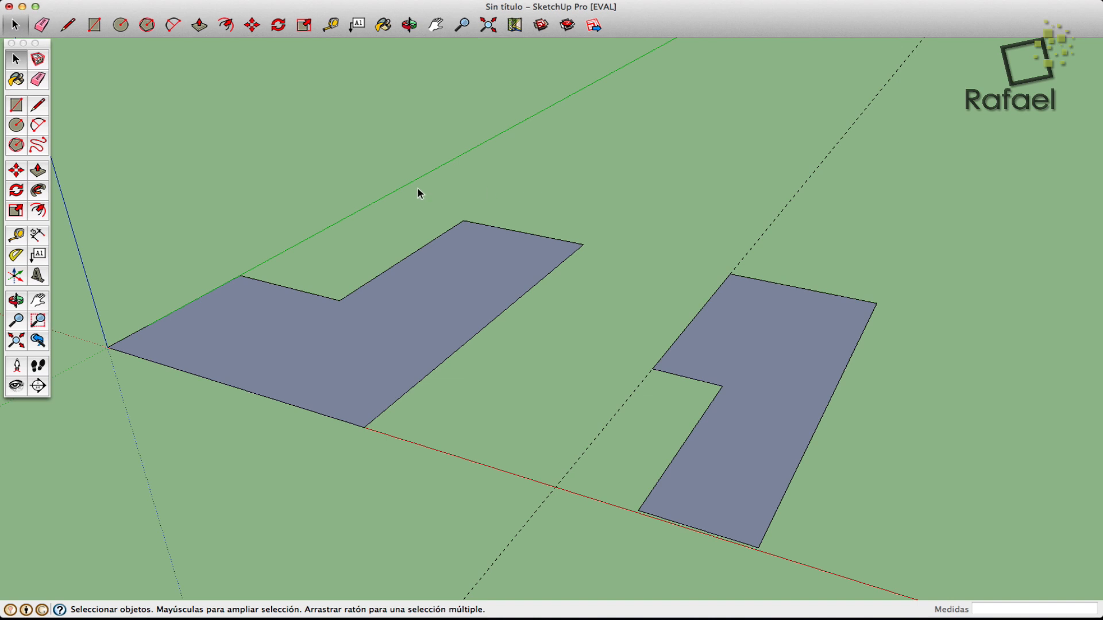
Step: Erase the guide along the second face's edge, and undo the deletion
{"action": "left_click", "coordinate": [36, 80]}
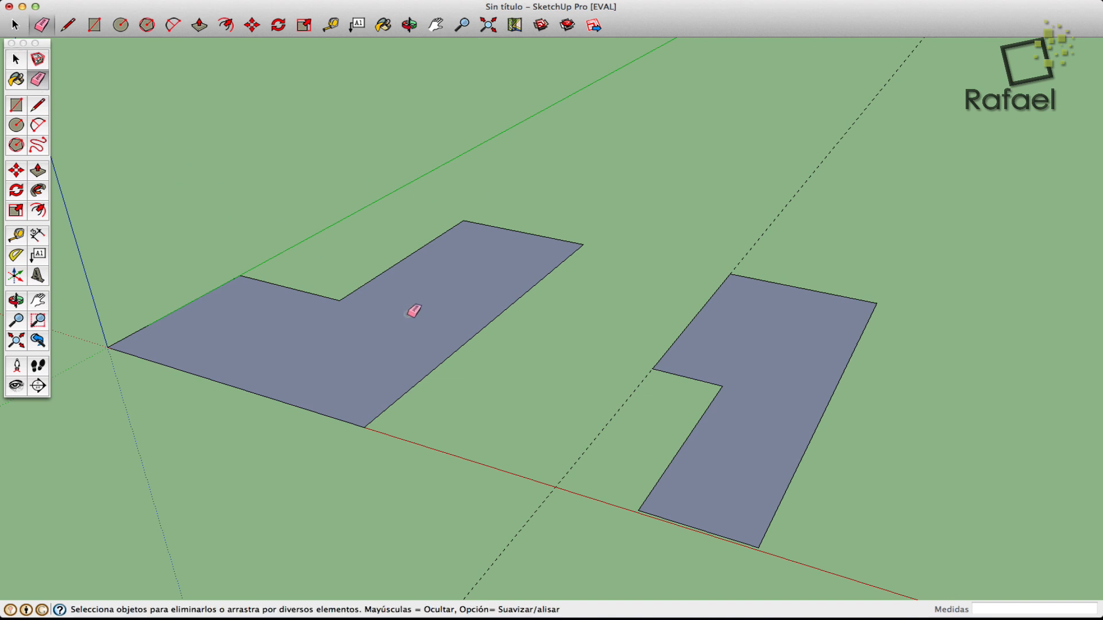
{"action": "left_click", "coordinate": [618, 413]}
{"action": "left_click", "coordinate": [16, 60]}
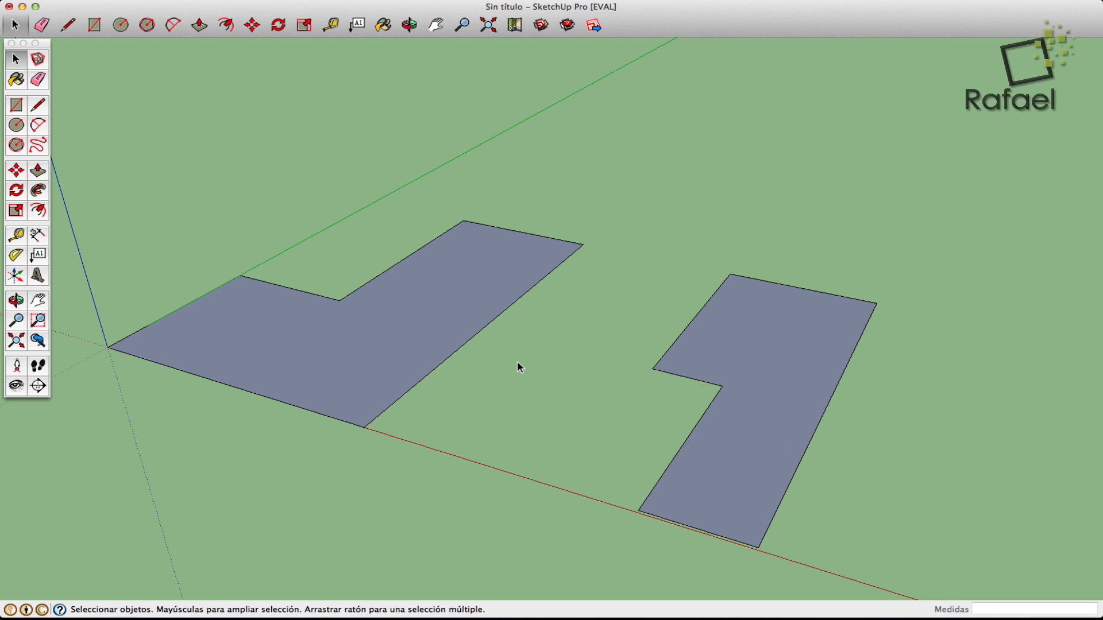
{"action": "key", "text": "super+z"}
{"action": "key", "text": "super+z"}
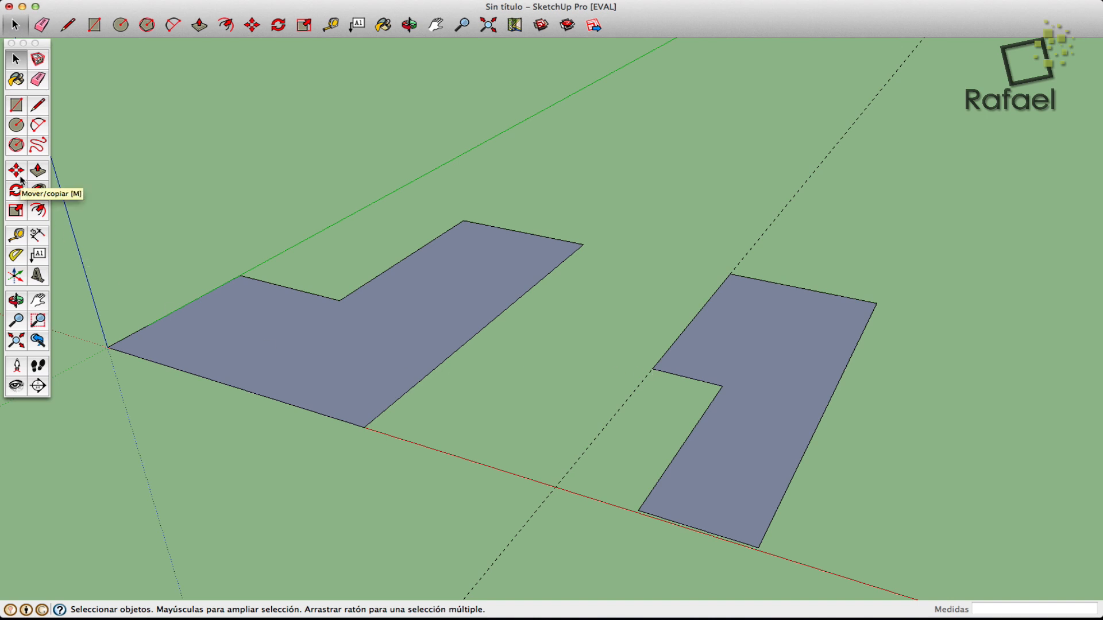
Step: Move the guide 1 m along the red axis toward the first face, and clear the selection
{"action": "left_click", "coordinate": [626, 403]}
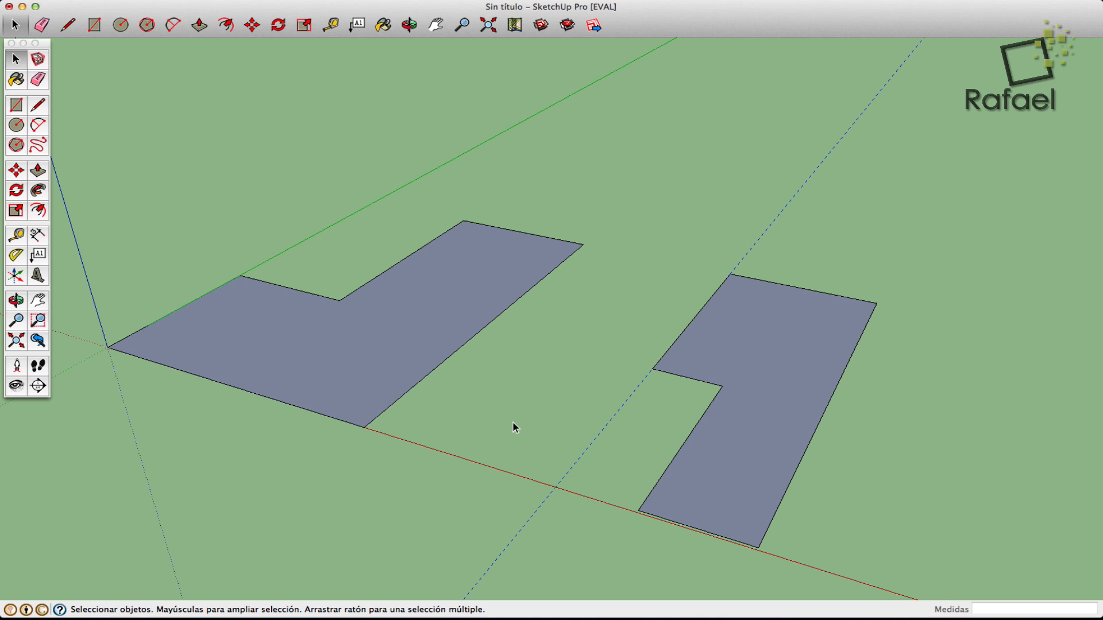
{"action": "left_click", "coordinate": [16, 171]}
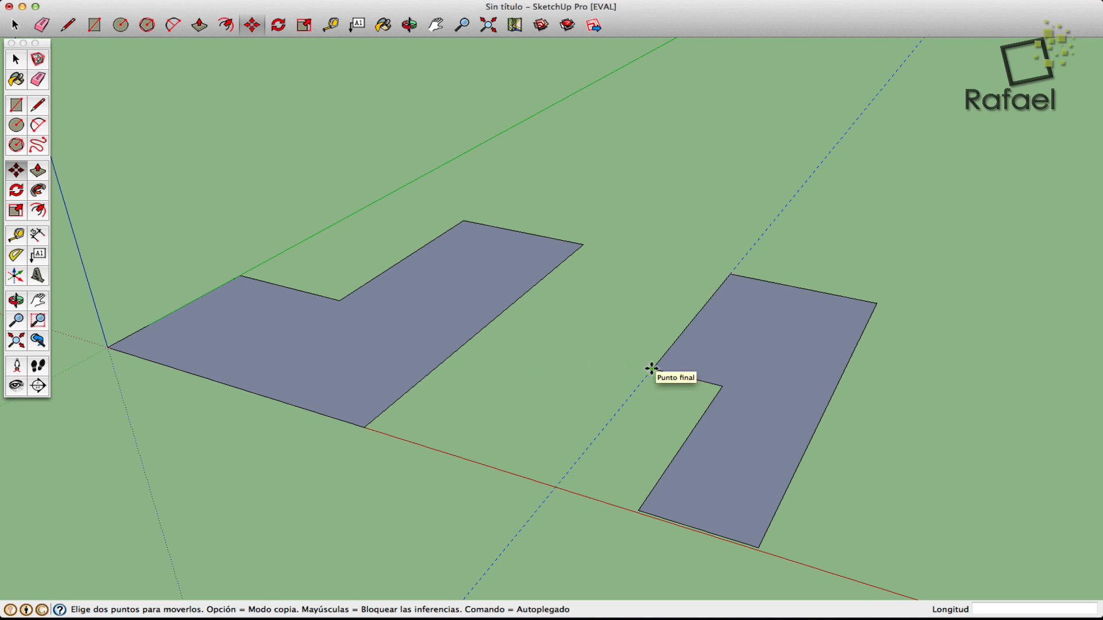
{"action": "left_click", "coordinate": [623, 406]}
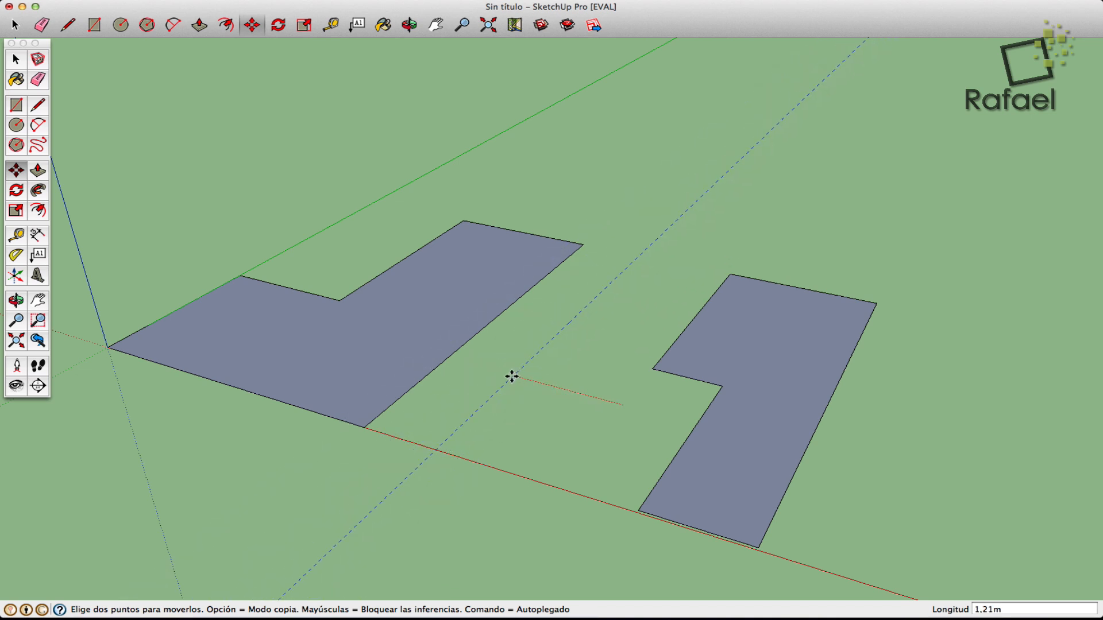
{"action": "type", "text": "1m"}
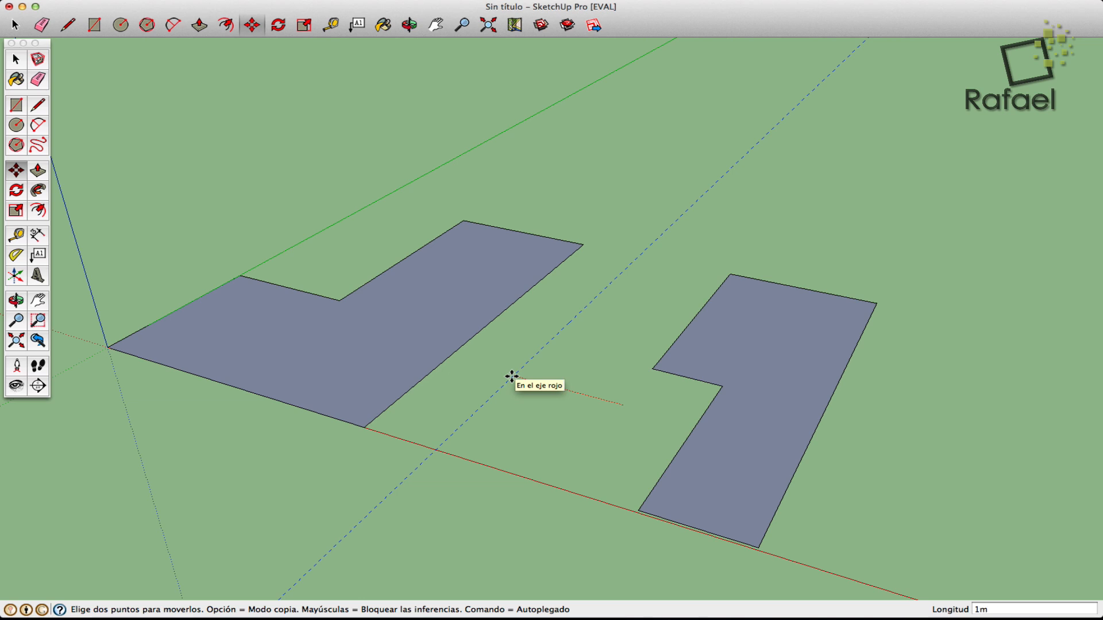
{"action": "key", "text": "Return"}
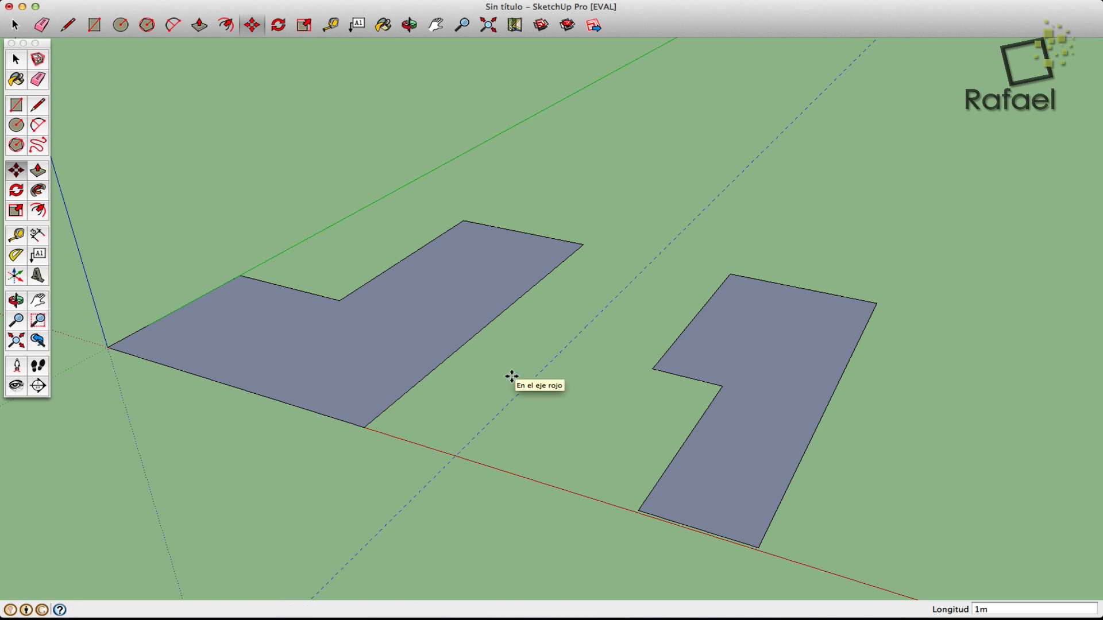
{"action": "left_click", "coordinate": [15, 59]}
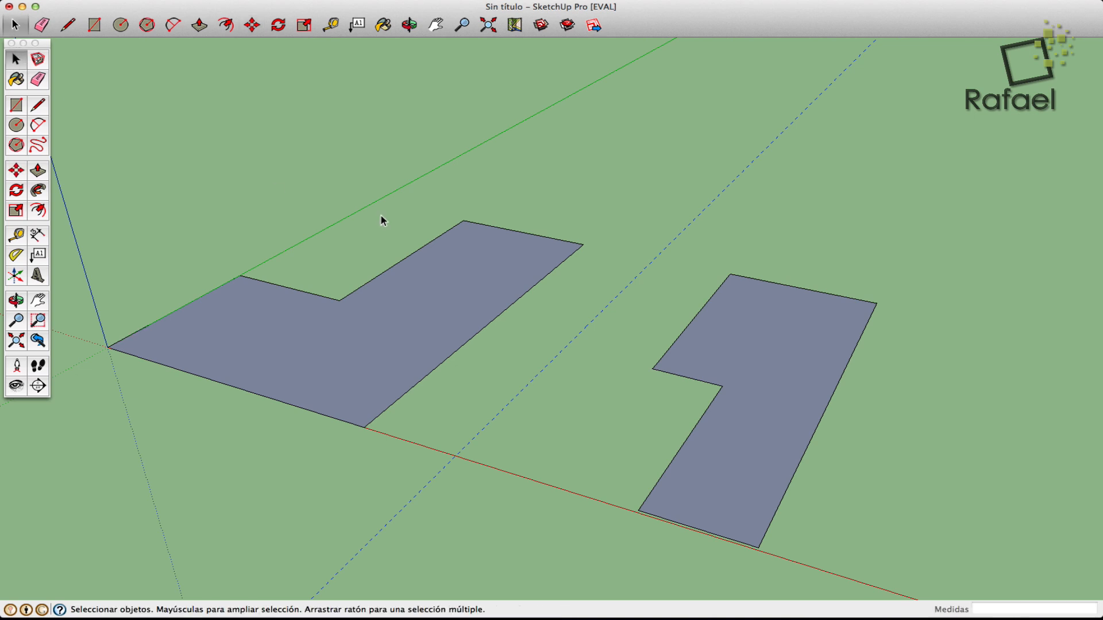
{"action": "left_click", "coordinate": [580, 213]}
Step: Measure from the first face's far outer corner to the moved guide, and from the guide to the second face's corner
{"action": "left_click", "coordinate": [18, 236]}
{"action": "left_click", "coordinate": [582, 245]}
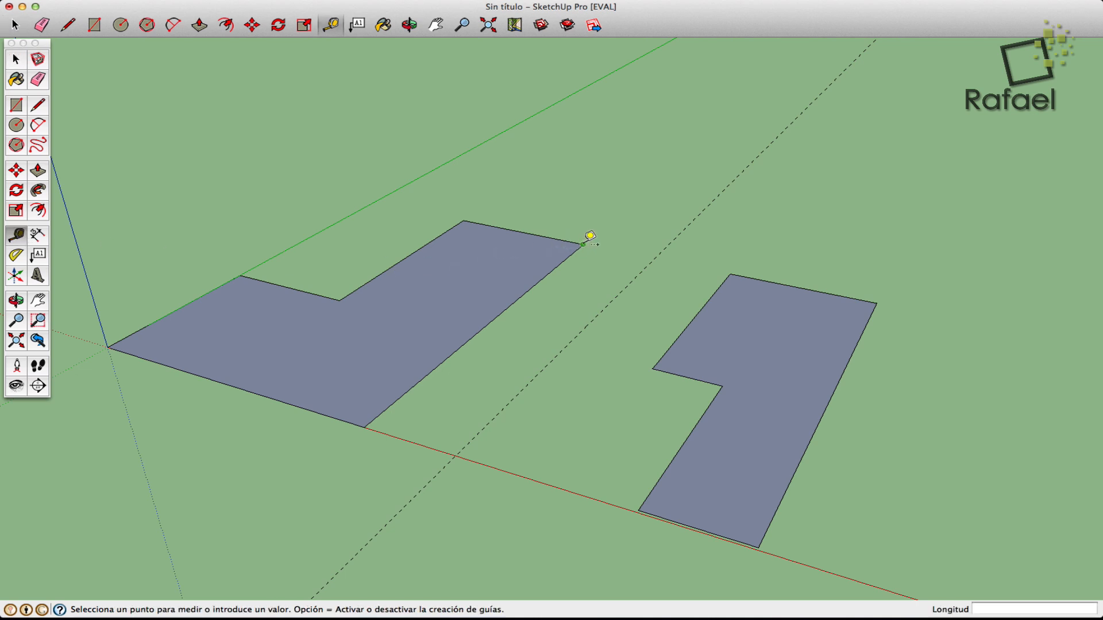
{"action": "left_click", "coordinate": [655, 259]}
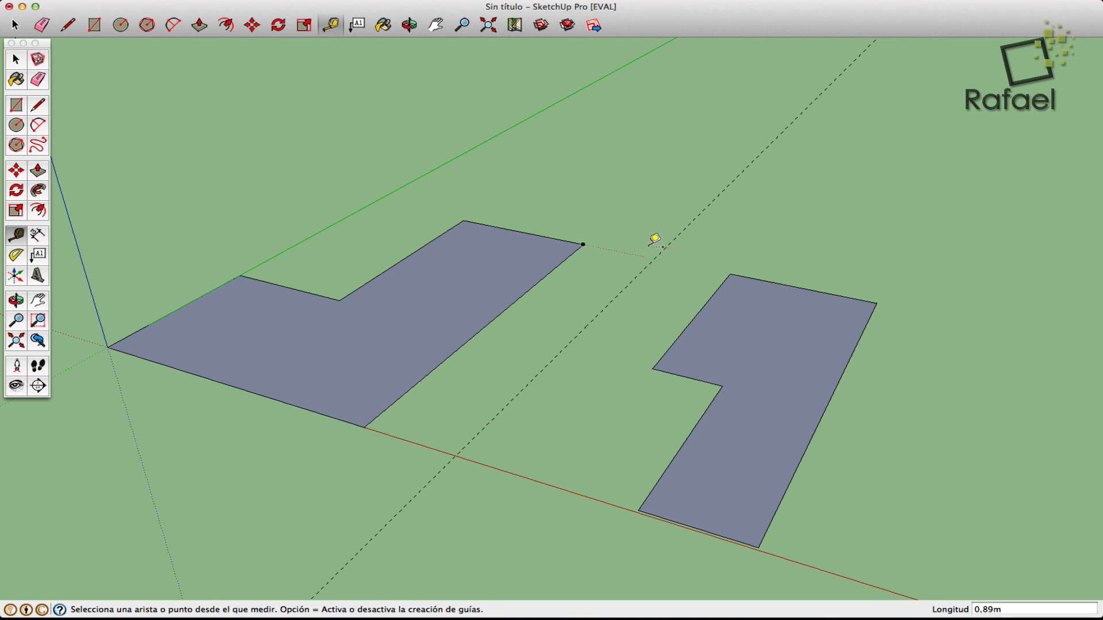
{"action": "left_click", "coordinate": [654, 258]}
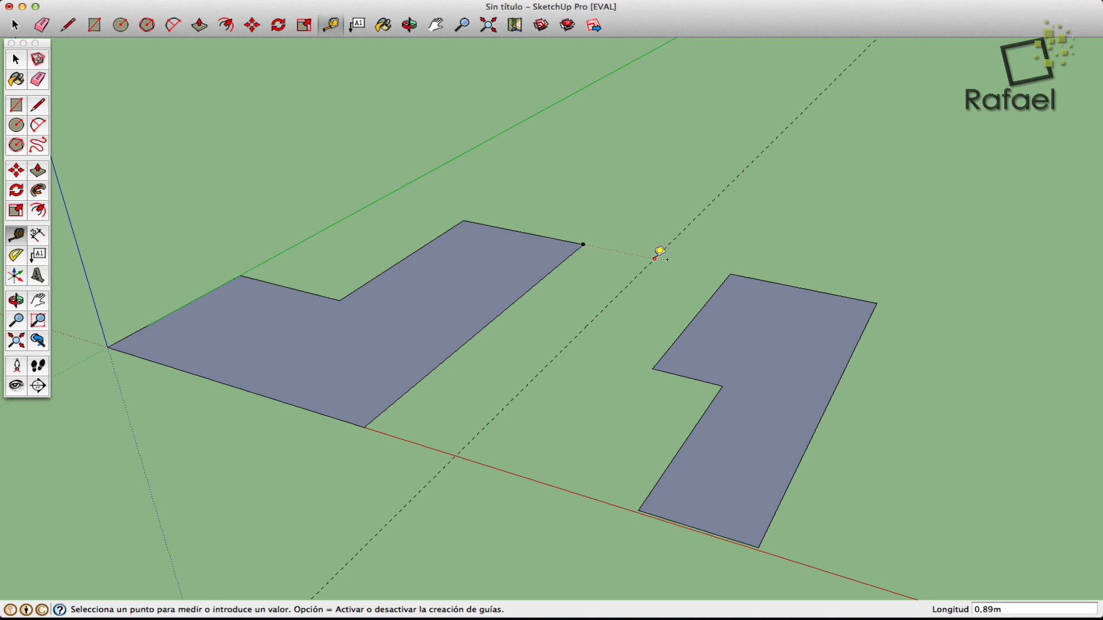
{"action": "left_click", "coordinate": [730, 274]}
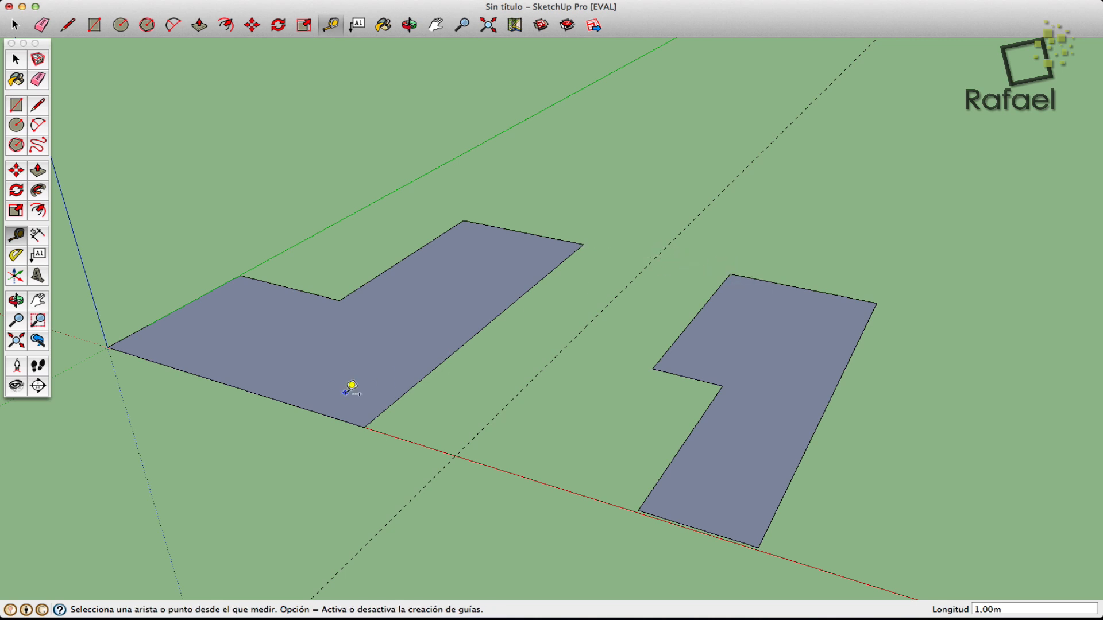
Step: Draw a closed narrow strip about 0.15 m wide along the guide, between the two L-shaped faces
{"action": "left_click", "coordinate": [37, 104]}
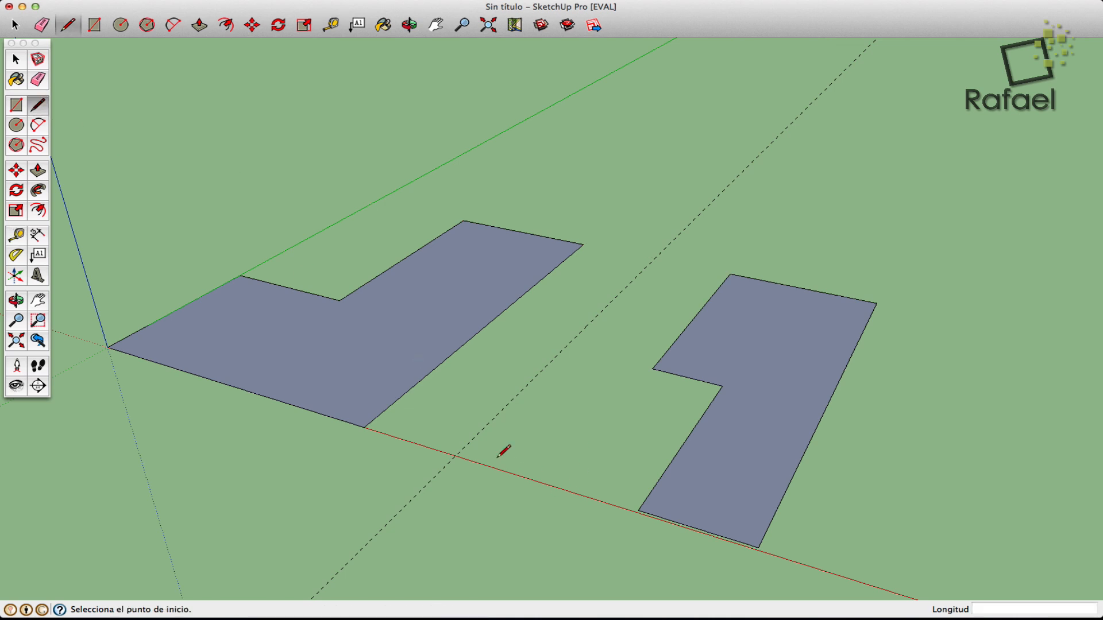
{"action": "left_click", "coordinate": [463, 448]}
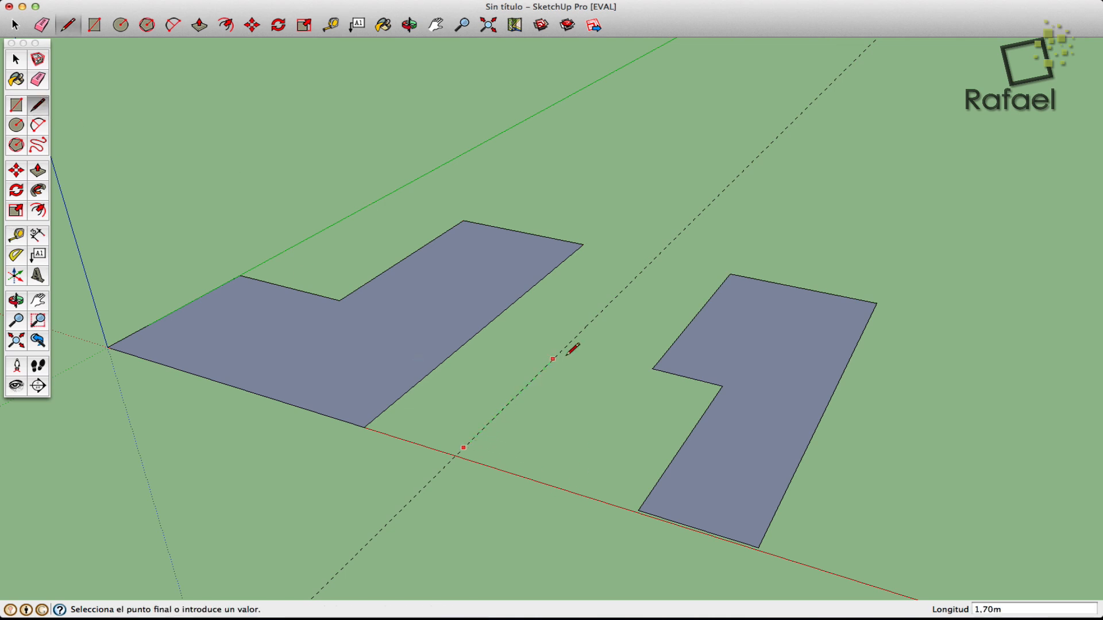
{"action": "left_click", "coordinate": [640, 273]}
{"action": "left_click", "coordinate": [652, 275]}
{"action": "left_click", "coordinate": [478, 452]}
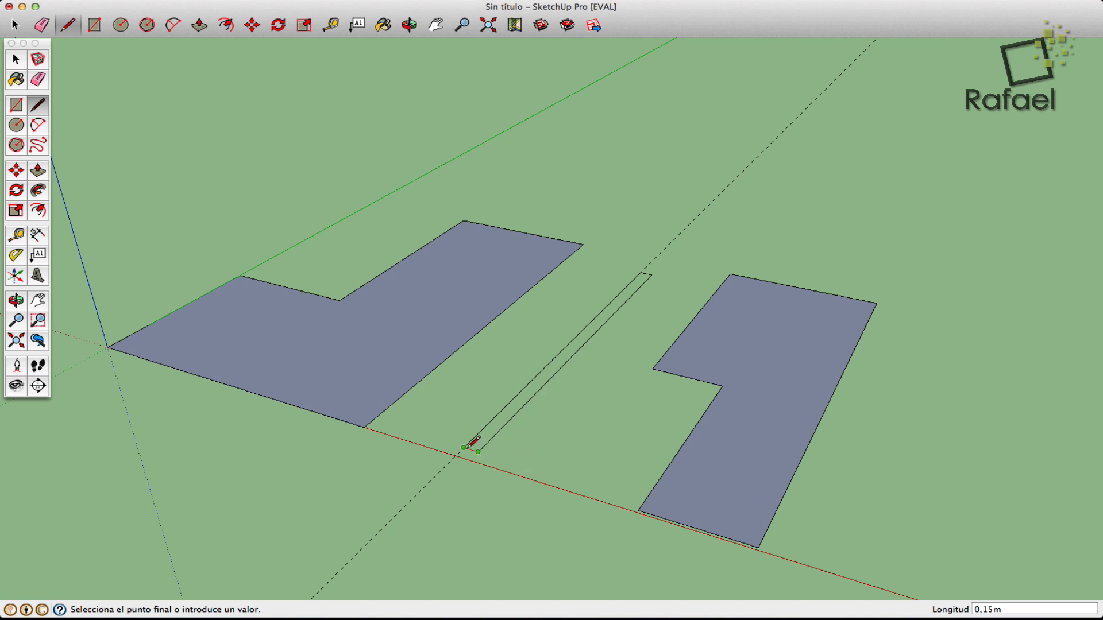
{"action": "left_click", "coordinate": [463, 448]}
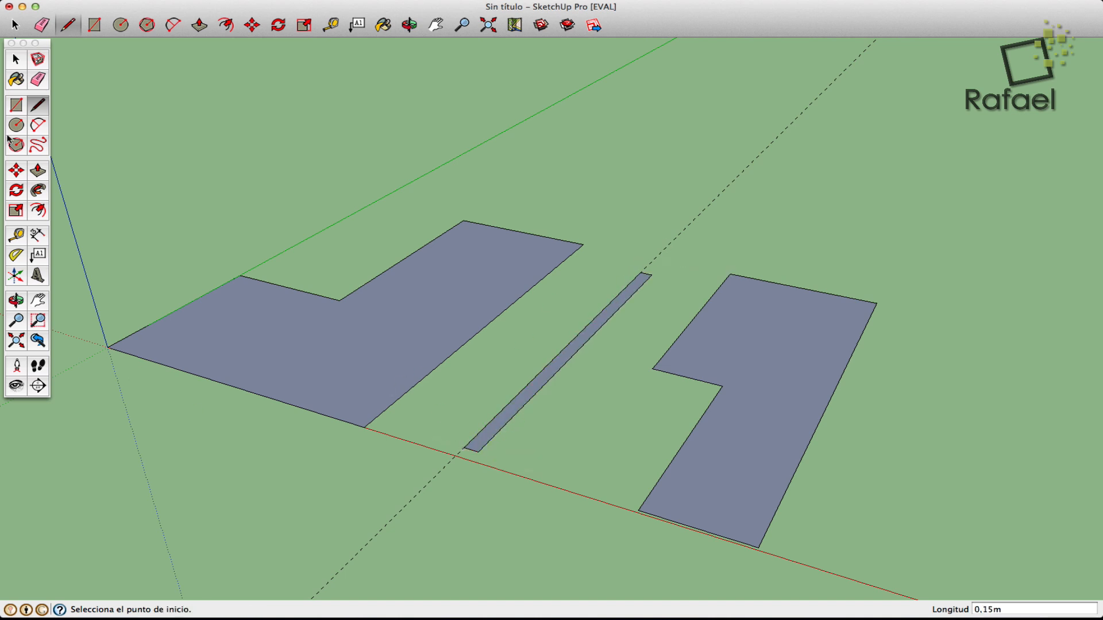
{"action": "left_click", "coordinate": [15, 59]}
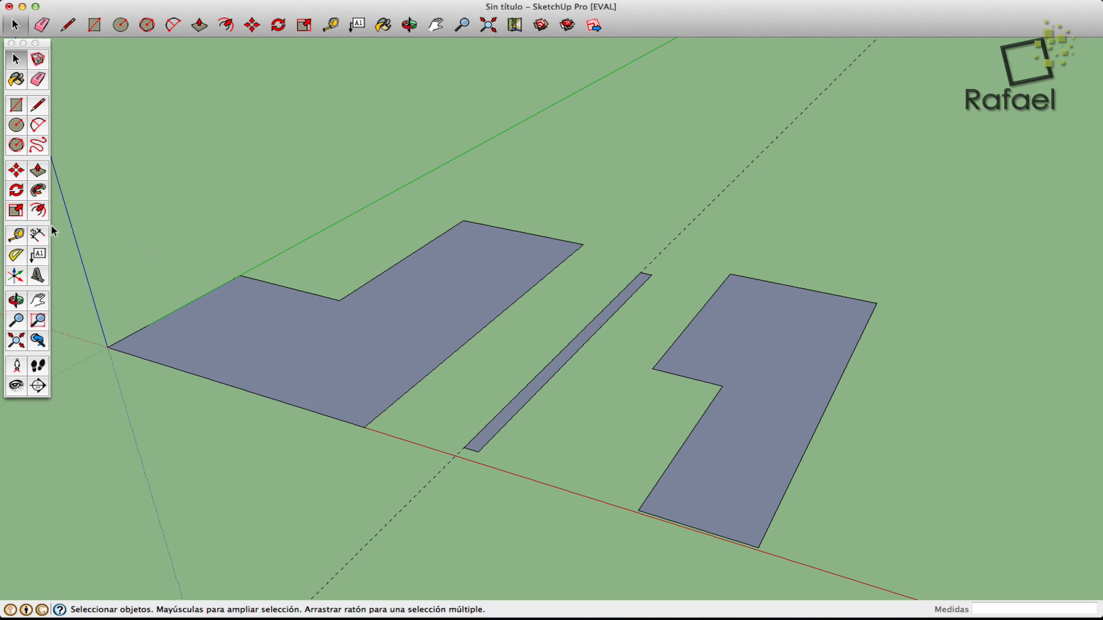
Step: Create a guide parallel to the first face's short far edge, offset 0.5 m outward, and measure its distance from the face's outer corner
{"action": "left_click", "coordinate": [17, 235]}
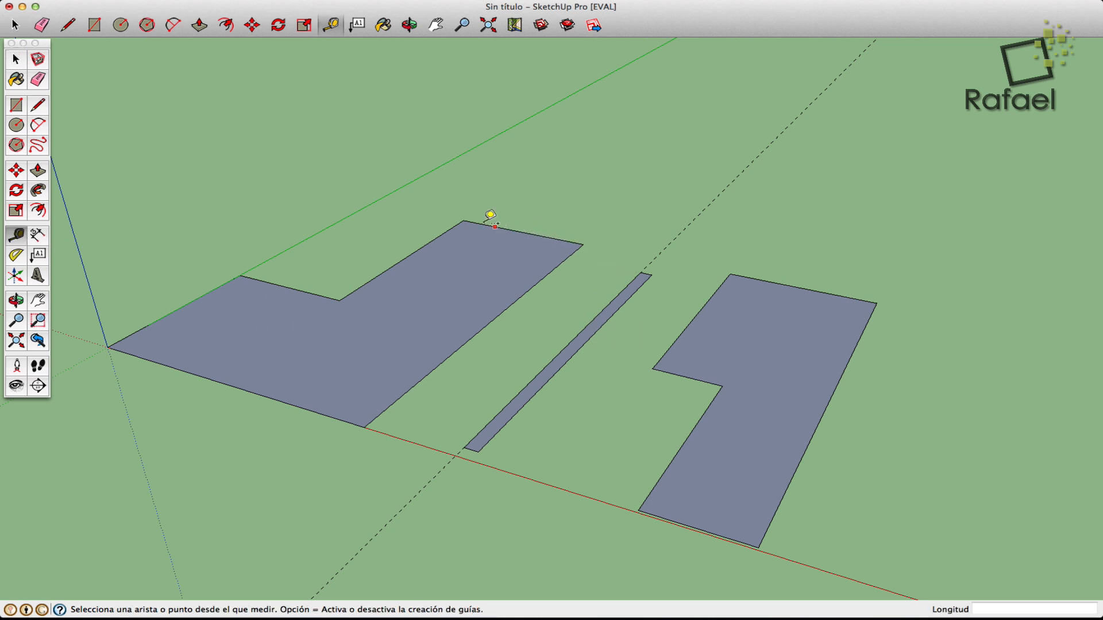
{"action": "left_click", "coordinate": [554, 238]}
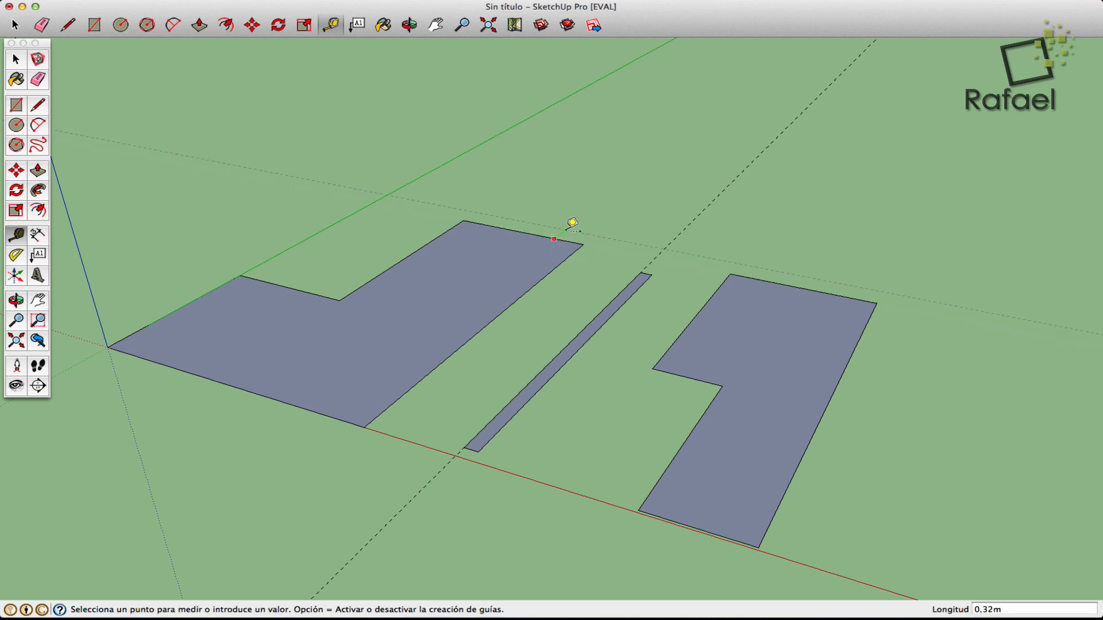
{"action": "left_click", "coordinate": [612, 204]}
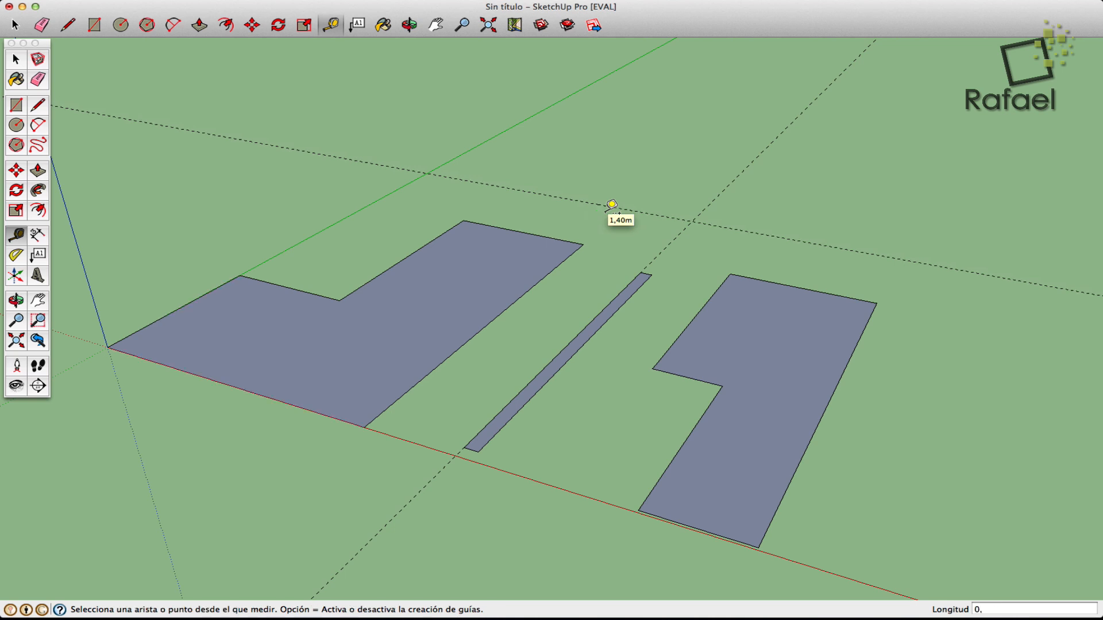
{"action": "type", "text": "0,5m"}
{"action": "key", "text": "Return"}
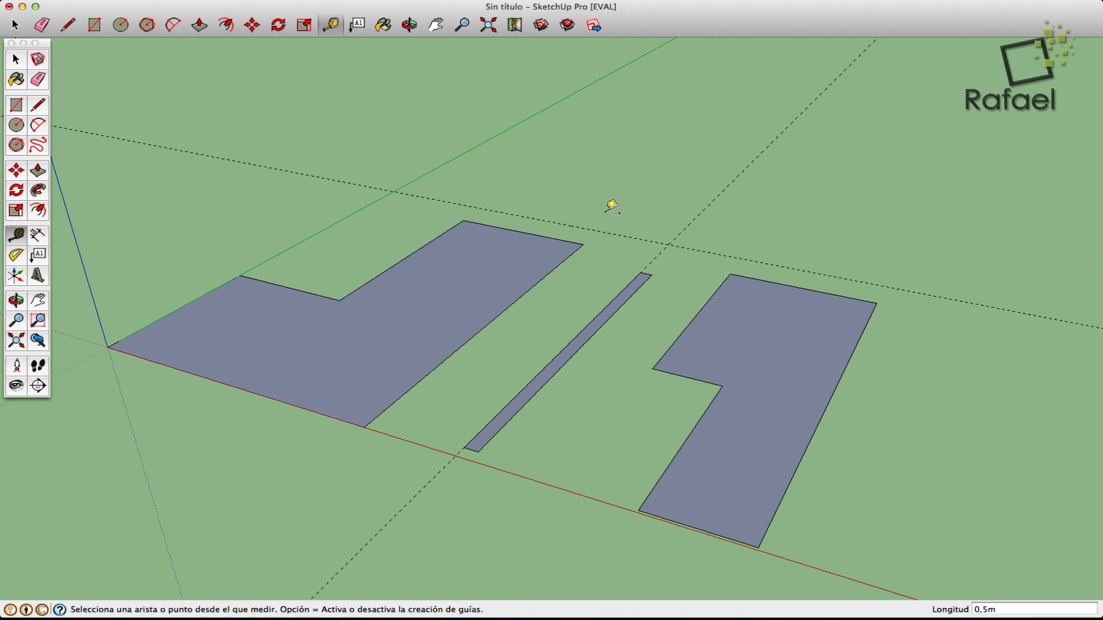
{"action": "left_click", "coordinate": [584, 244]}
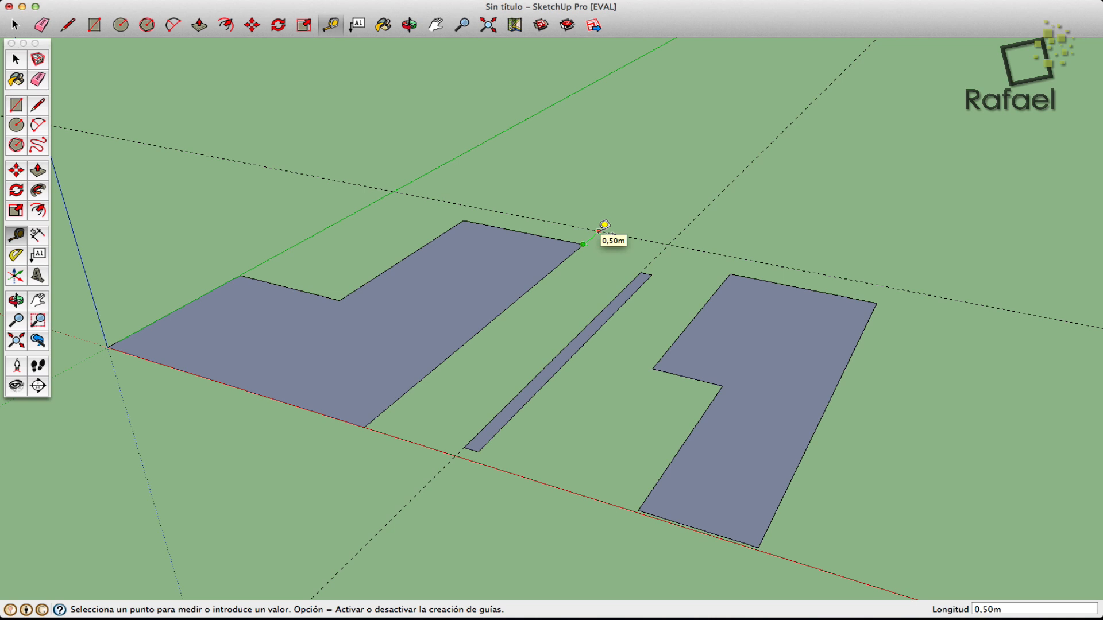
Step: Draw a rectangle about 2.58 by 1.92 m starting at the intersection of the two guides, beyond the first face's far edge
{"action": "left_click", "coordinate": [601, 229]}
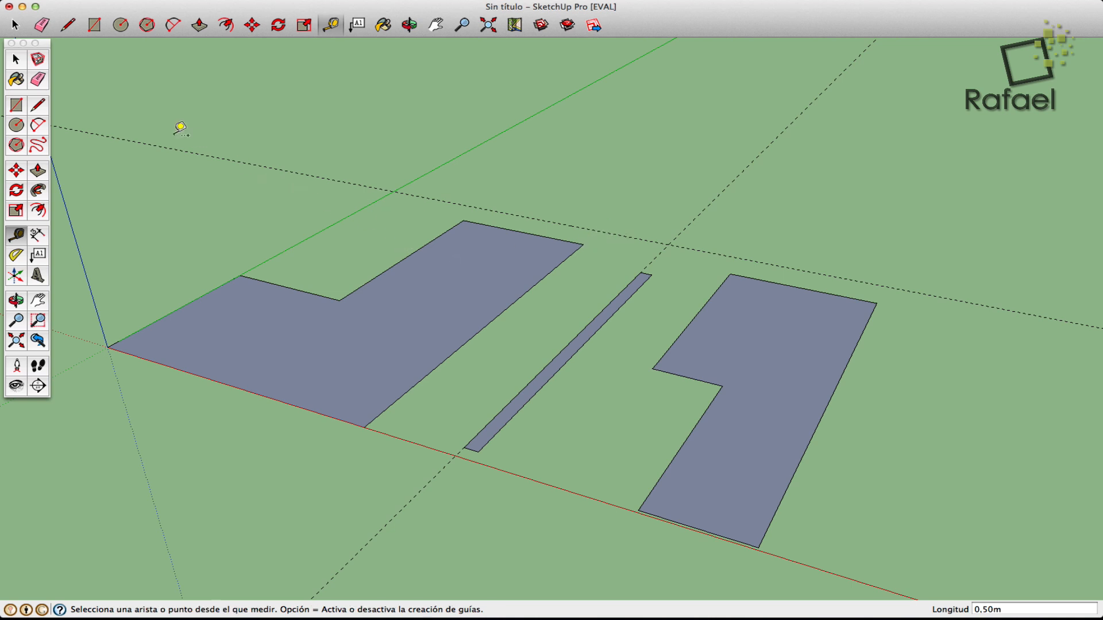
{"action": "left_click", "coordinate": [17, 104]}
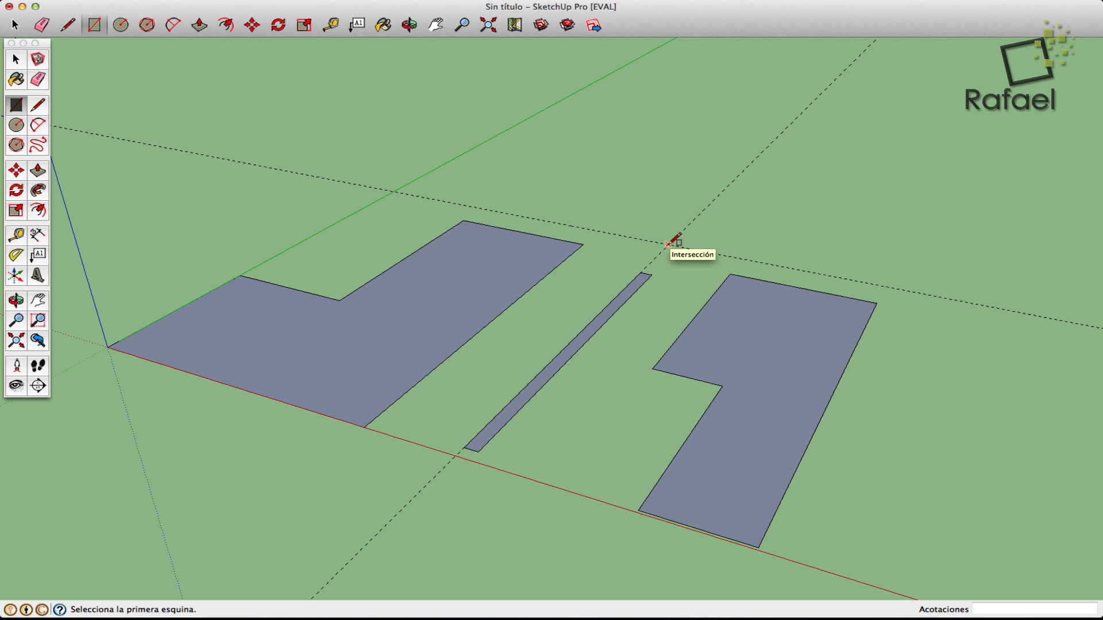
{"action": "left_click", "coordinate": [668, 245]}
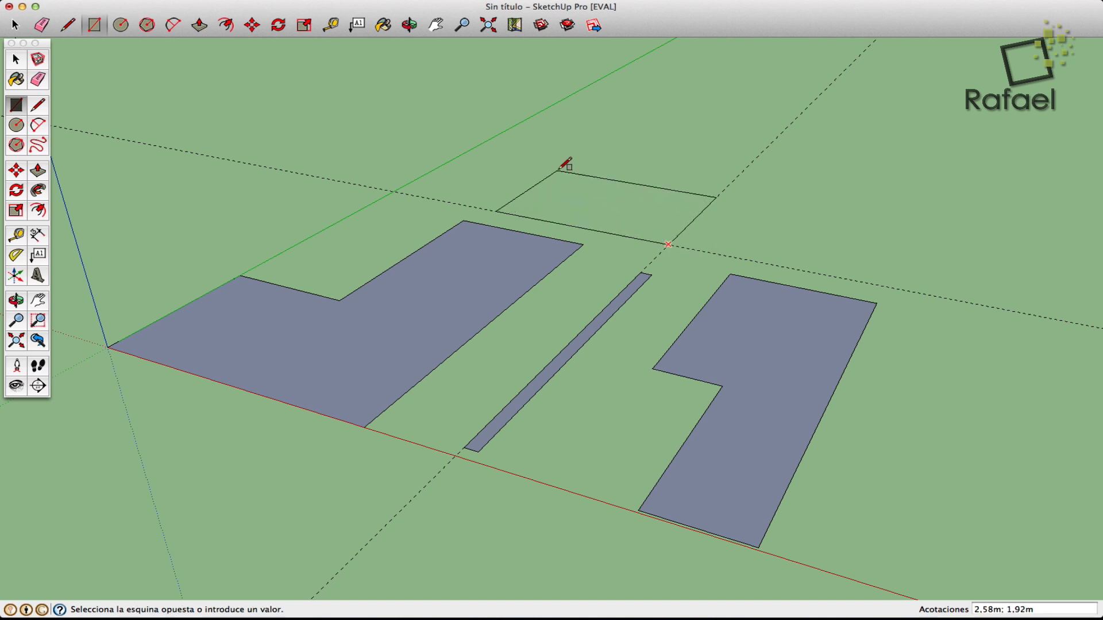
{"action": "left_click", "coordinate": [558, 170]}
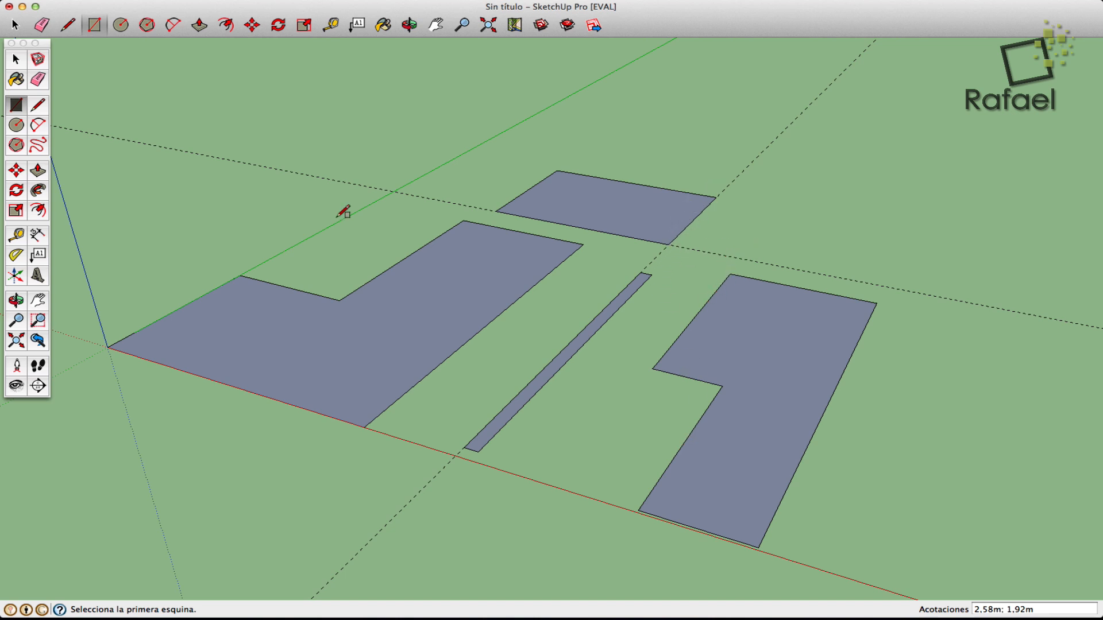
Step: Delete both guides crossing near the strip, leaving only the drawn faces
{"action": "left_click", "coordinate": [17, 66]}
{"action": "left_click", "coordinate": [16, 300]}
{"action": "left_click_drag", "start_coordinate": [178, 364], "coordinate": [290, 337]}
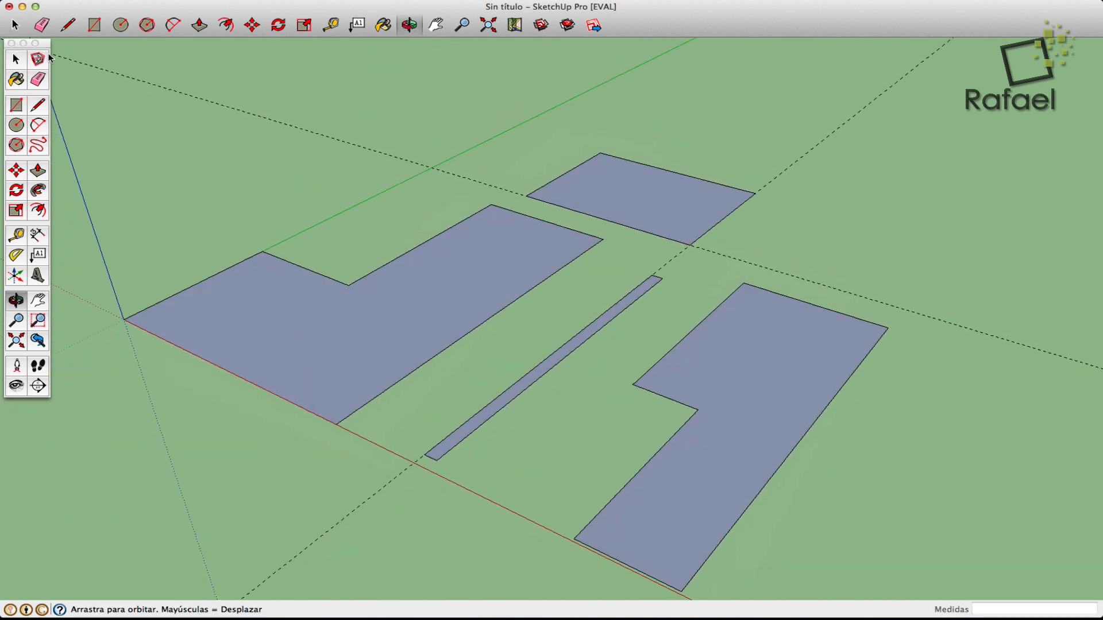
{"action": "left_click", "coordinate": [21, 62]}
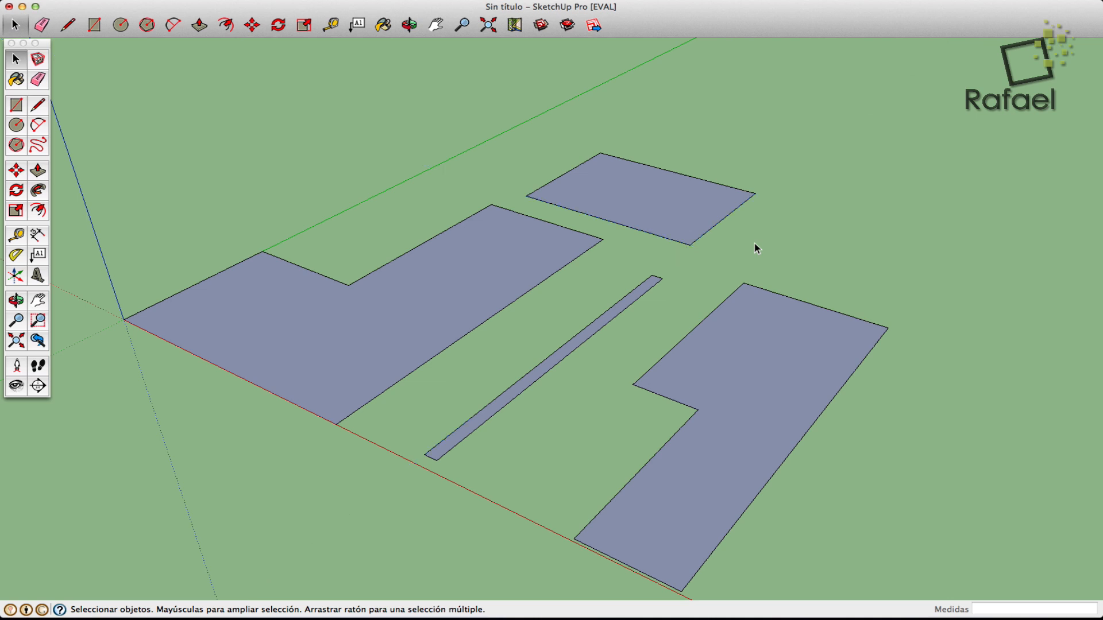
Step: Draw a closed five-sided outline with lines on the first L-shaped face, starting on its red-axis edge and passing through its inner corner
{"action": "left_click", "coordinate": [44, 101]}
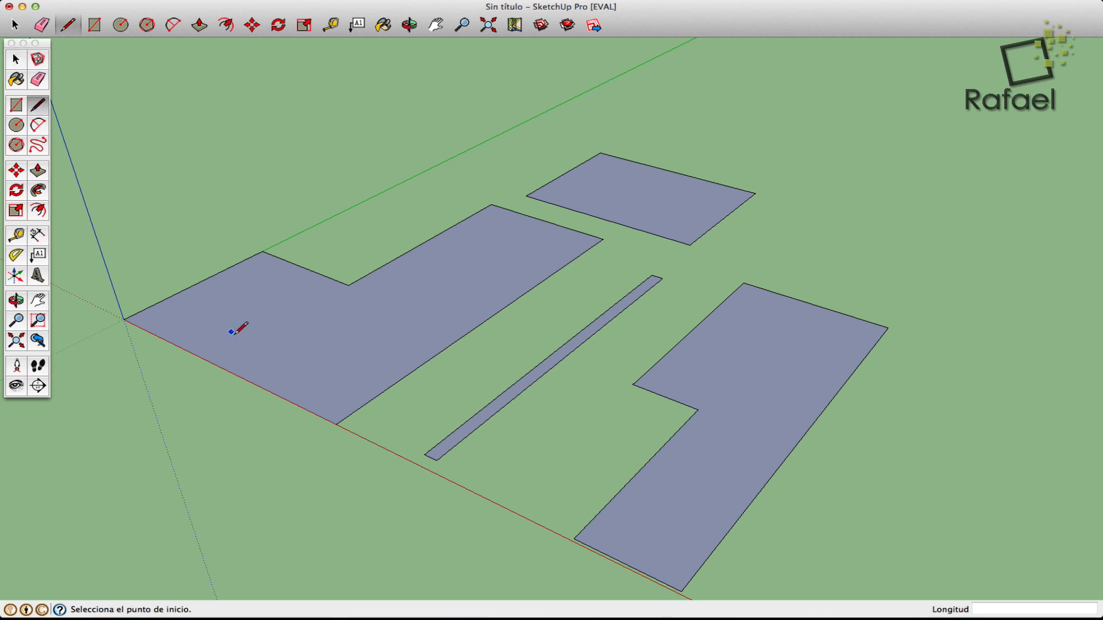
{"action": "left_click", "coordinate": [240, 378]}
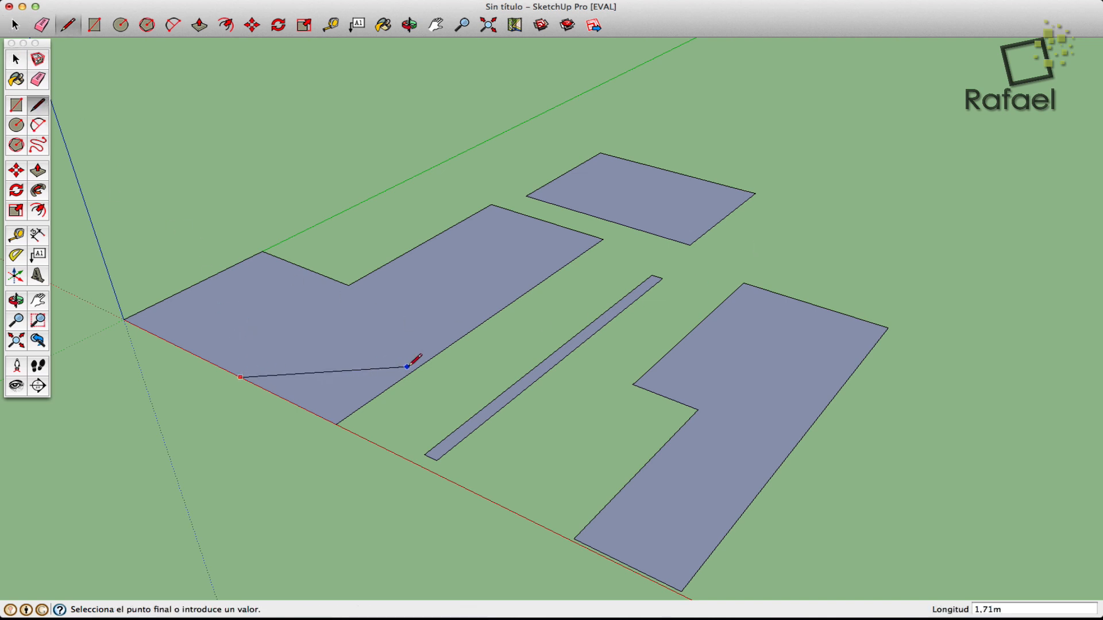
{"action": "left_click", "coordinate": [337, 381]}
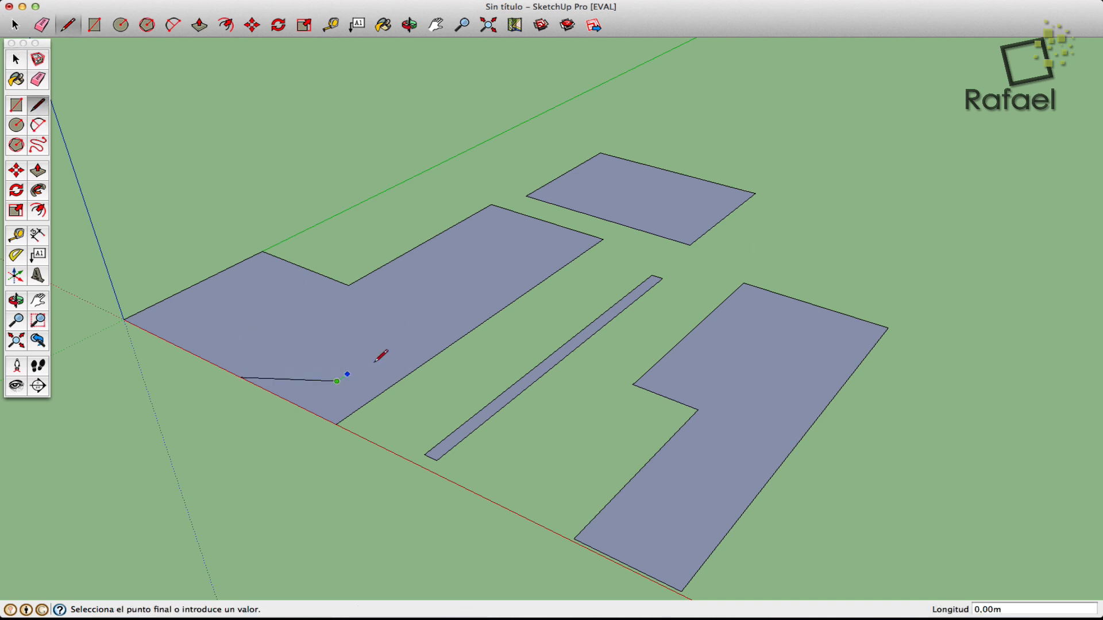
{"action": "left_click", "coordinate": [412, 352]}
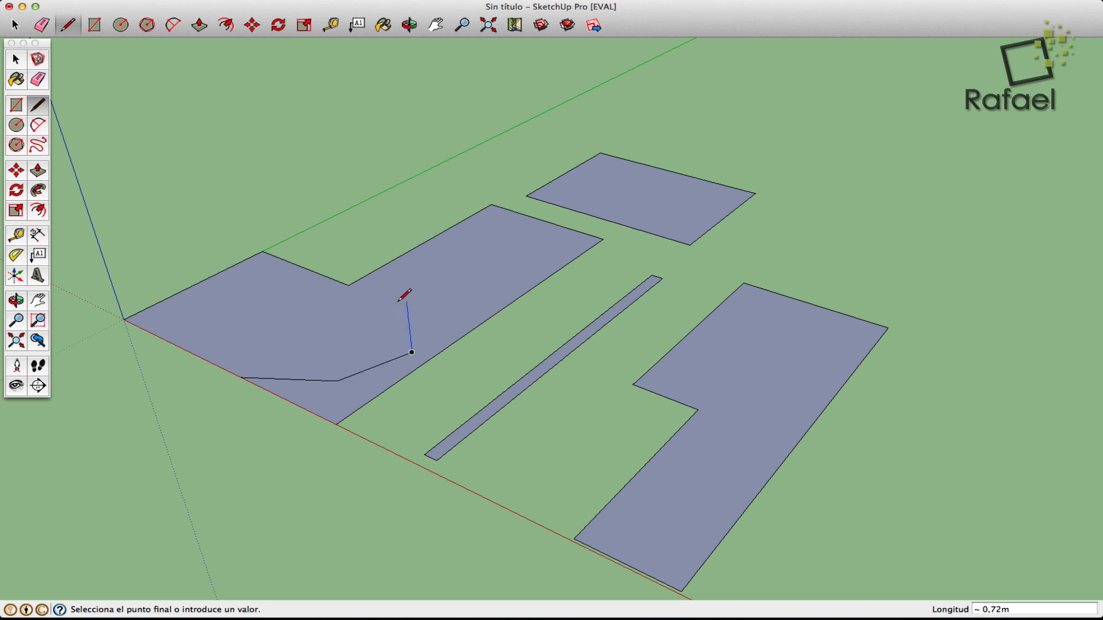
{"action": "left_click", "coordinate": [406, 301]}
{"action": "left_click", "coordinate": [348, 285]}
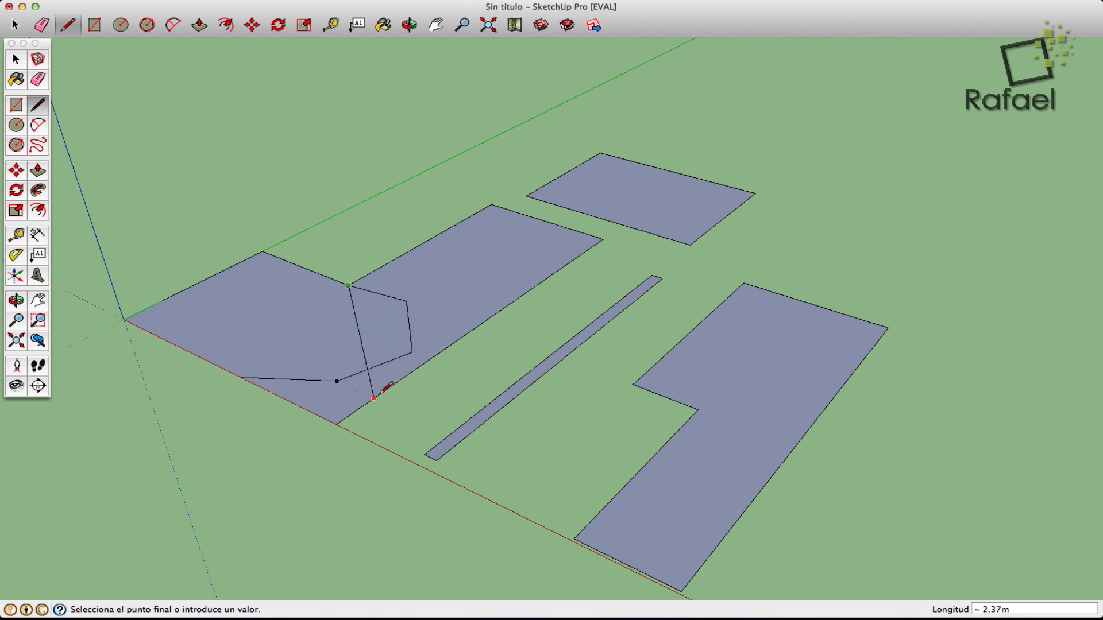
{"action": "left_click", "coordinate": [242, 376]}
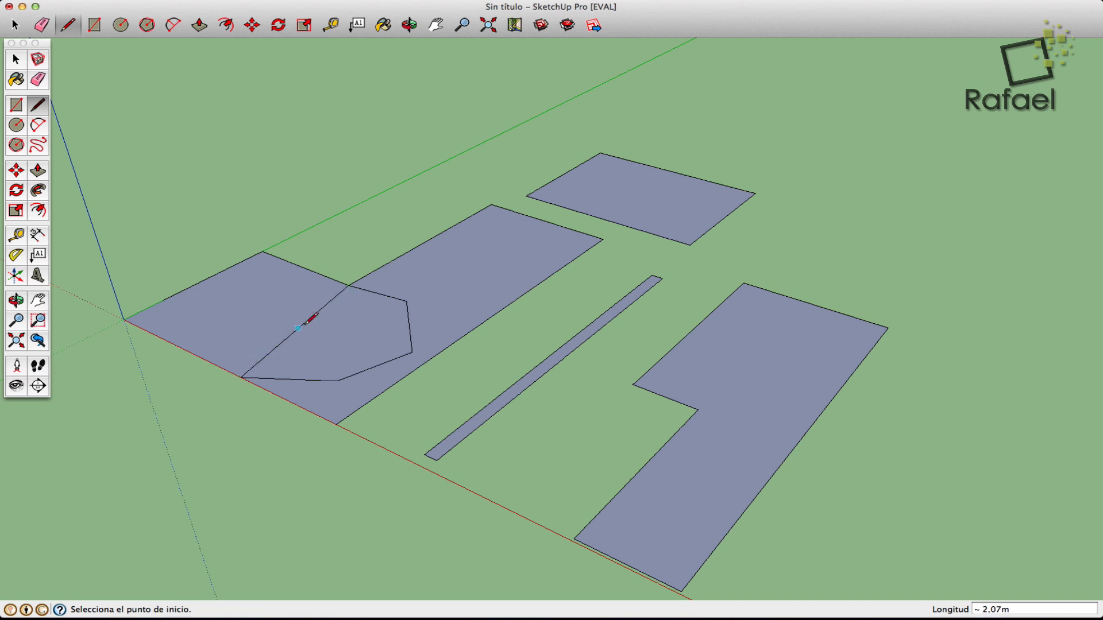
Step: Create a guide parallel to the outline's edge nearest the red axis, offset 1.2 m outward
{"action": "left_click", "coordinate": [17, 233]}
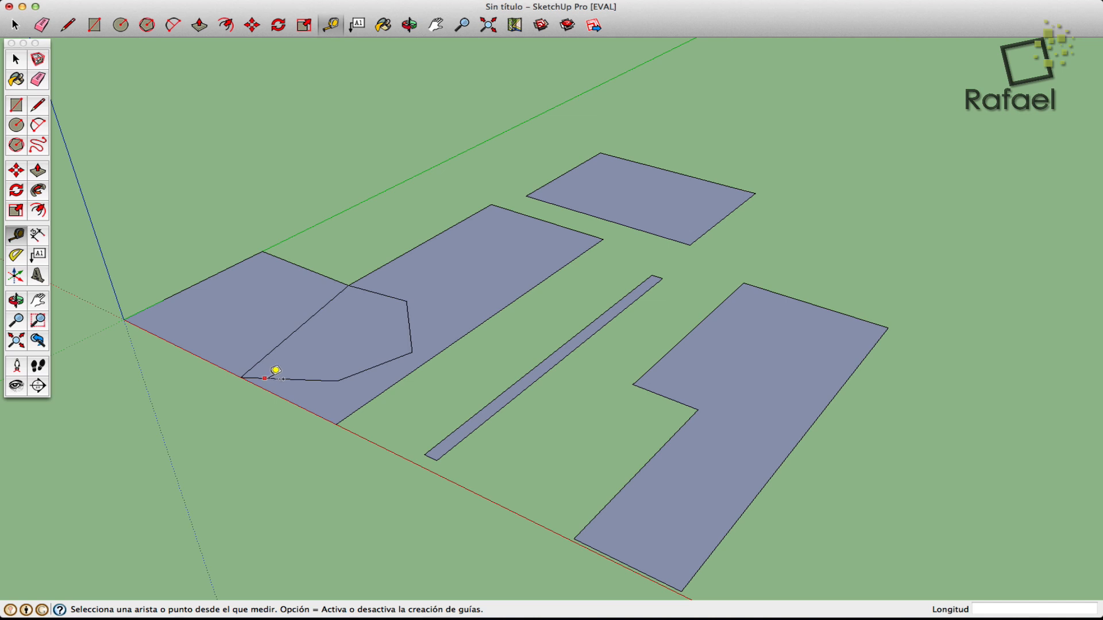
{"action": "left_click", "coordinate": [313, 379]}
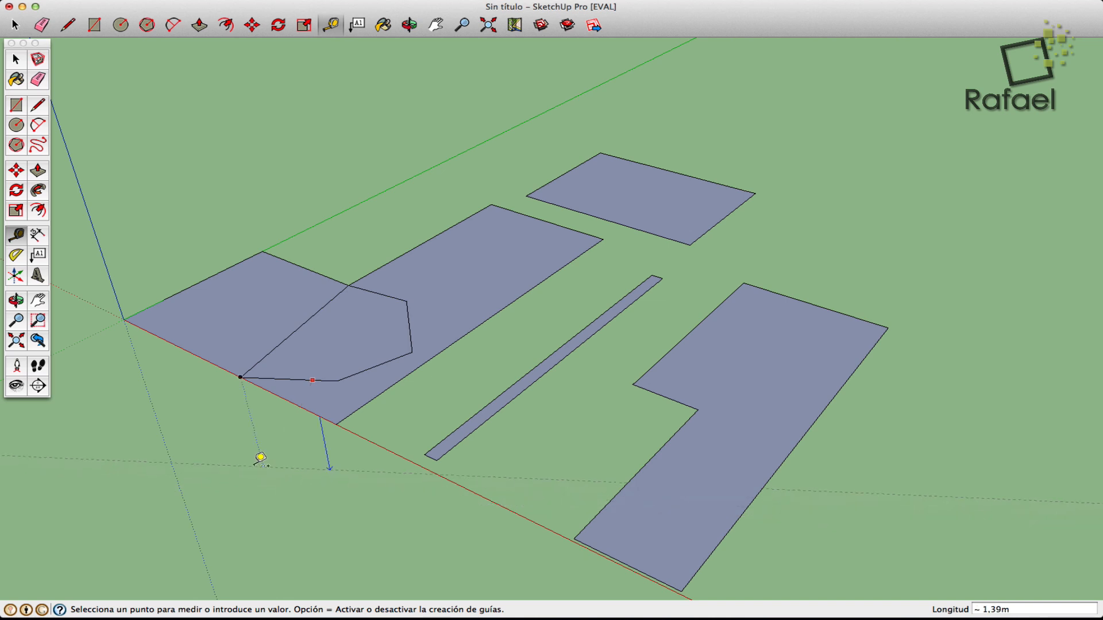
{"action": "left_click", "coordinate": [252, 448]}
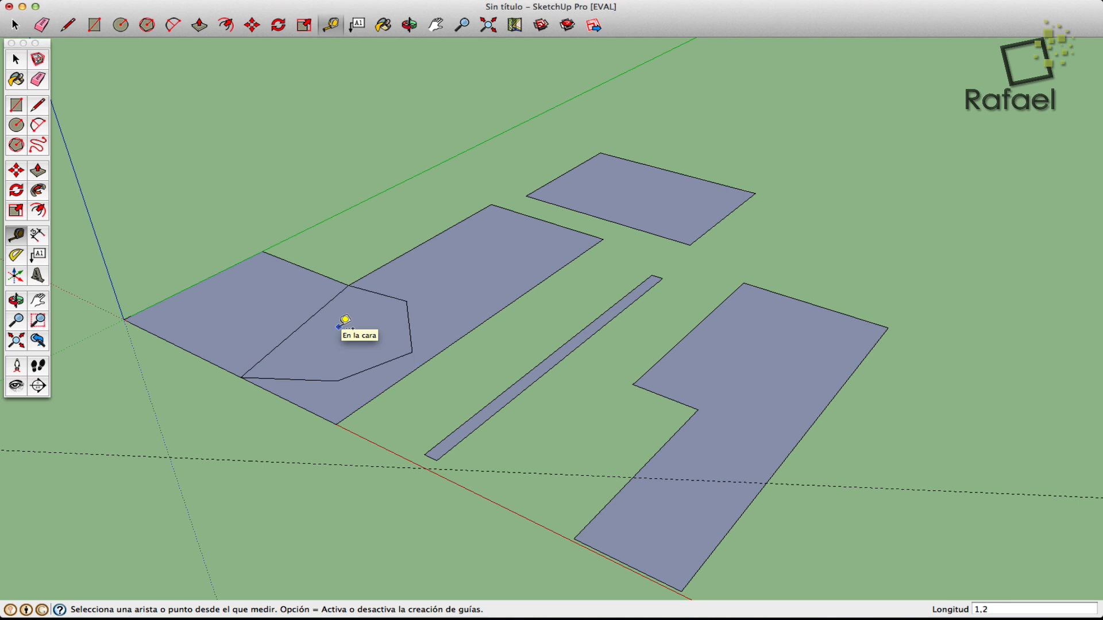
{"action": "key", "text": "Return"}
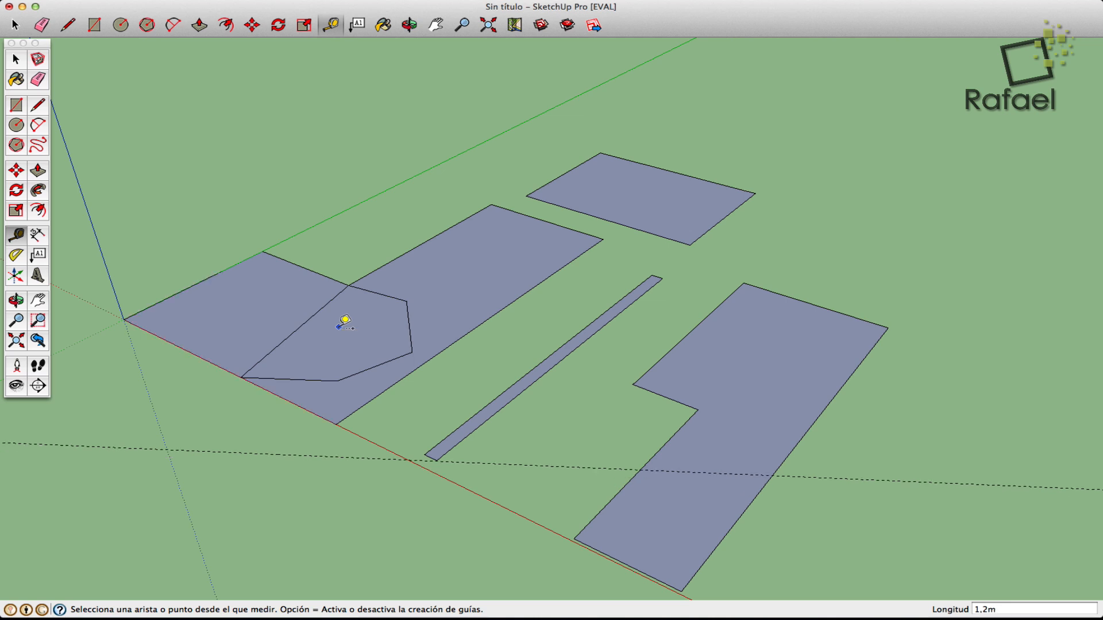
Step: Measure the distance between the new guide and the outline's nearby corner, and delete the guide
{"action": "left_click", "coordinate": [337, 381]}
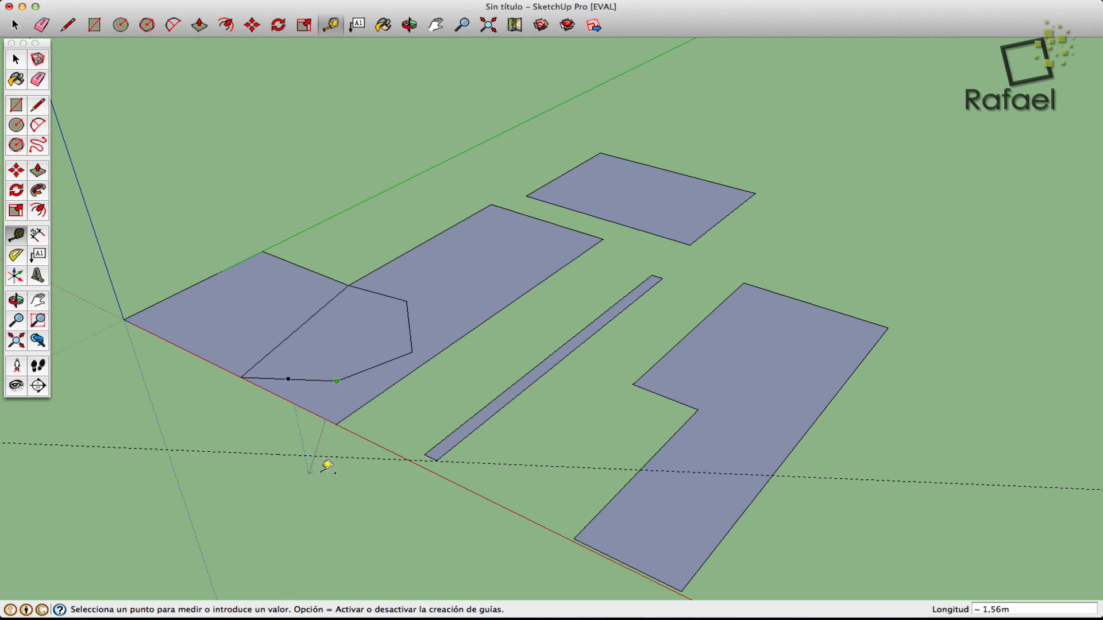
{"action": "left_click", "coordinate": [328, 470]}
{"action": "left_click", "coordinate": [330, 457]}
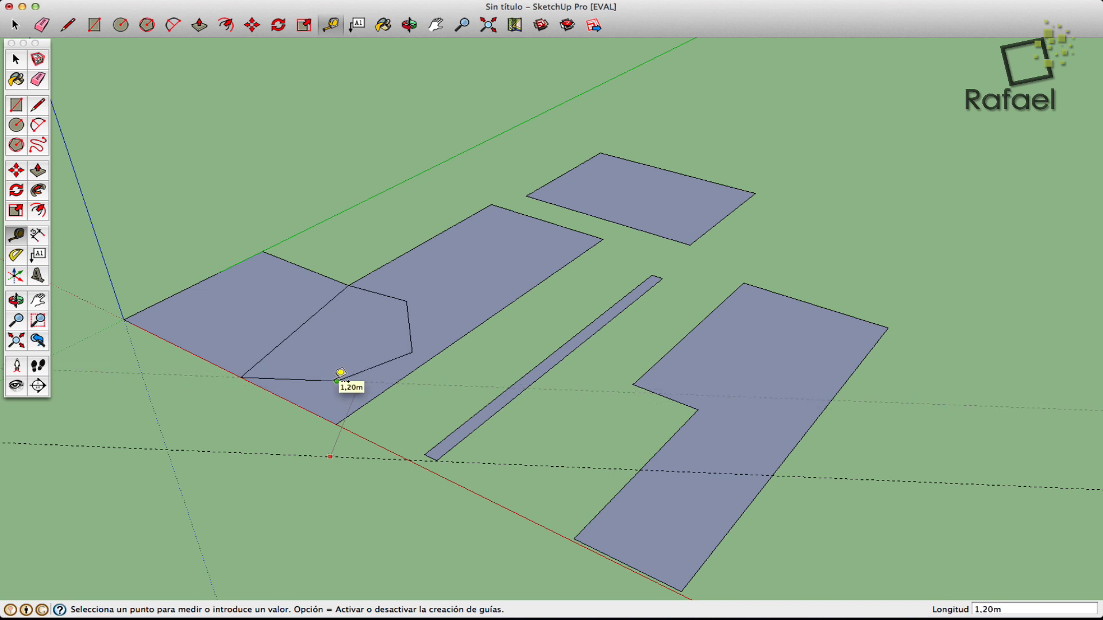
{"action": "left_click", "coordinate": [16, 59]}
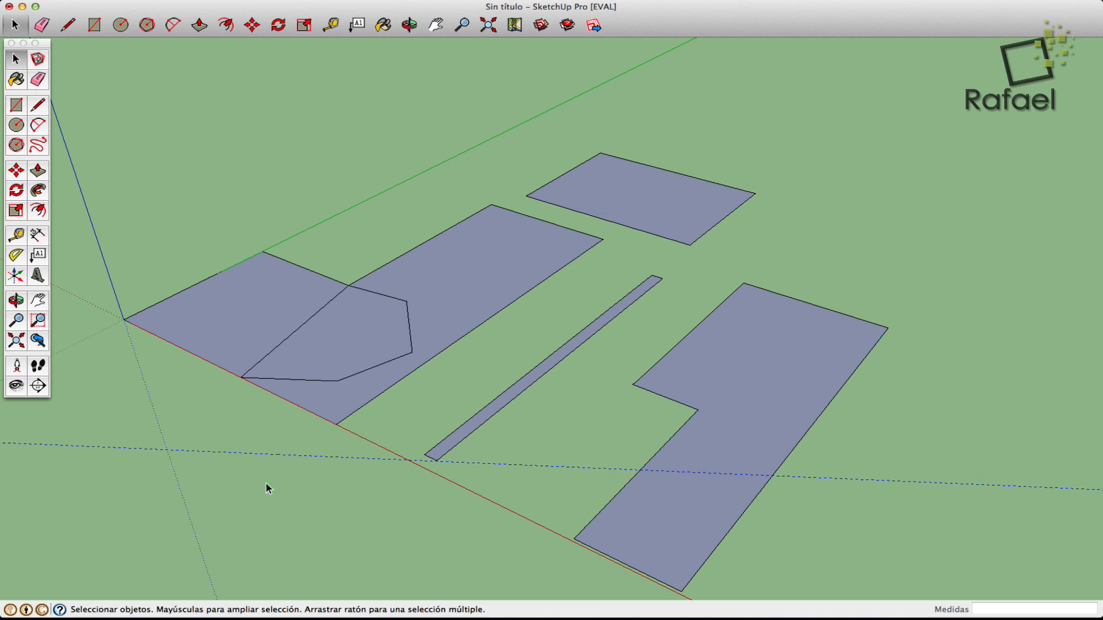
{"action": "key", "text": "Delete"}
Step: Create guides parallel to three other edges of the five-sided outline, the last one offset about 0.87 m from its far edge
{"action": "left_click", "coordinate": [21, 239]}
{"action": "left_click", "coordinate": [375, 366]}
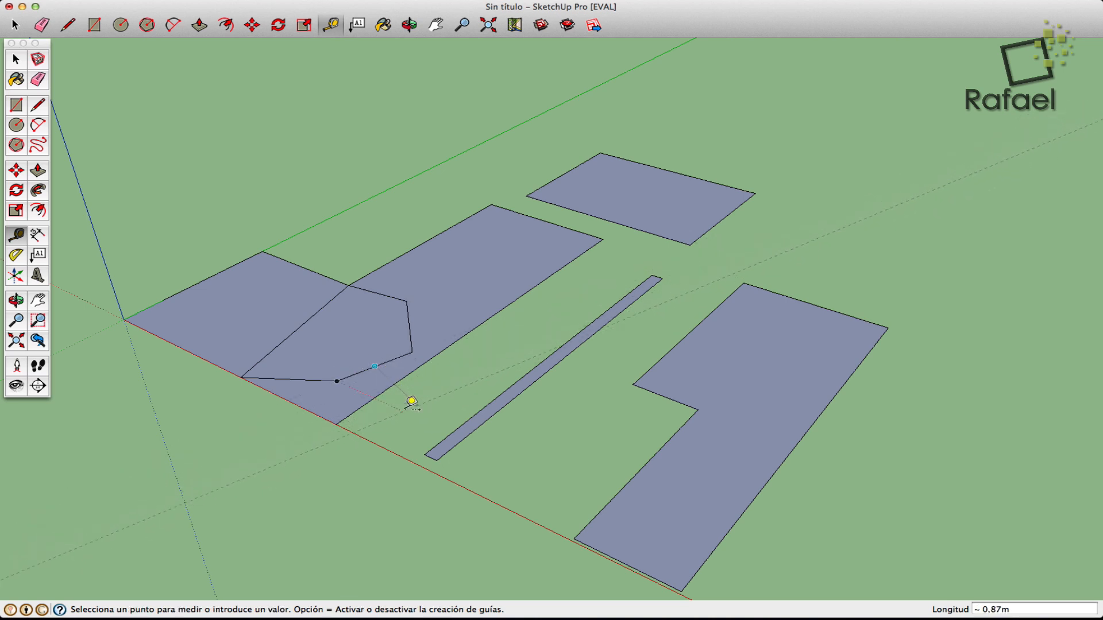
{"action": "left_click", "coordinate": [366, 409]}
{"action": "left_click", "coordinate": [408, 316]}
{"action": "left_click", "coordinate": [448, 321]}
{"action": "left_click", "coordinate": [395, 297]}
{"action": "left_click", "coordinate": [399, 258]}
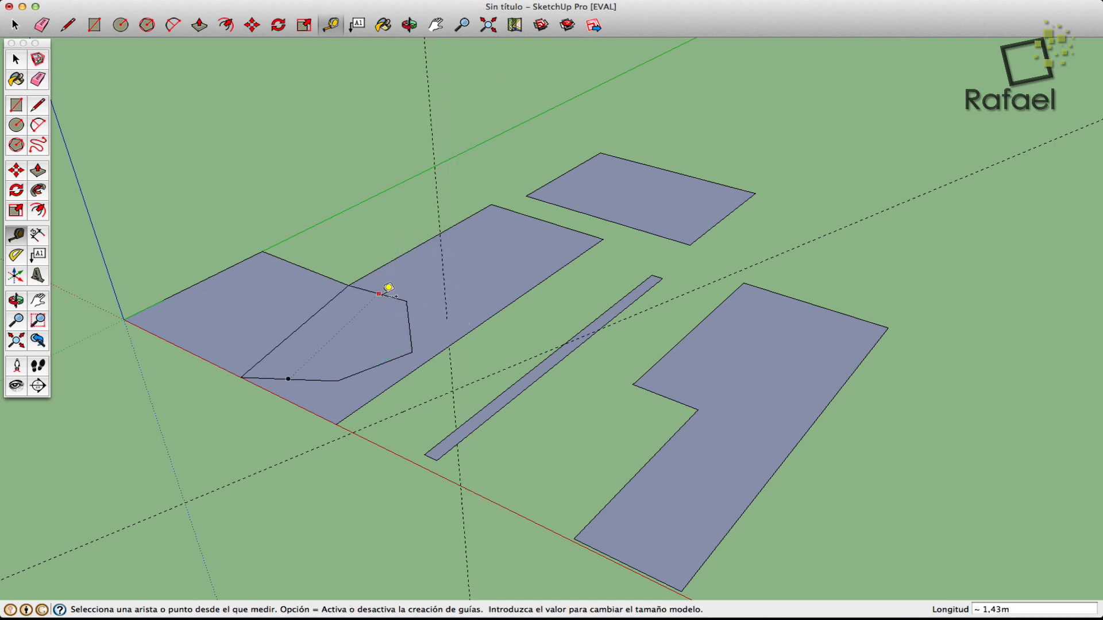
{"action": "left_click", "coordinate": [375, 293]}
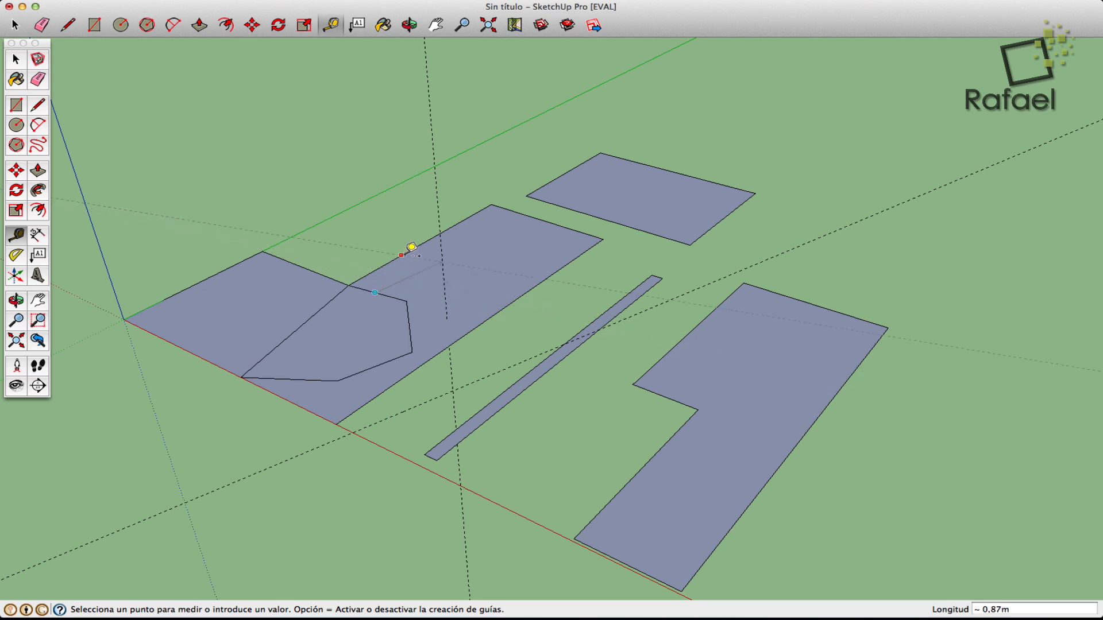
{"action": "left_click", "coordinate": [406, 253]}
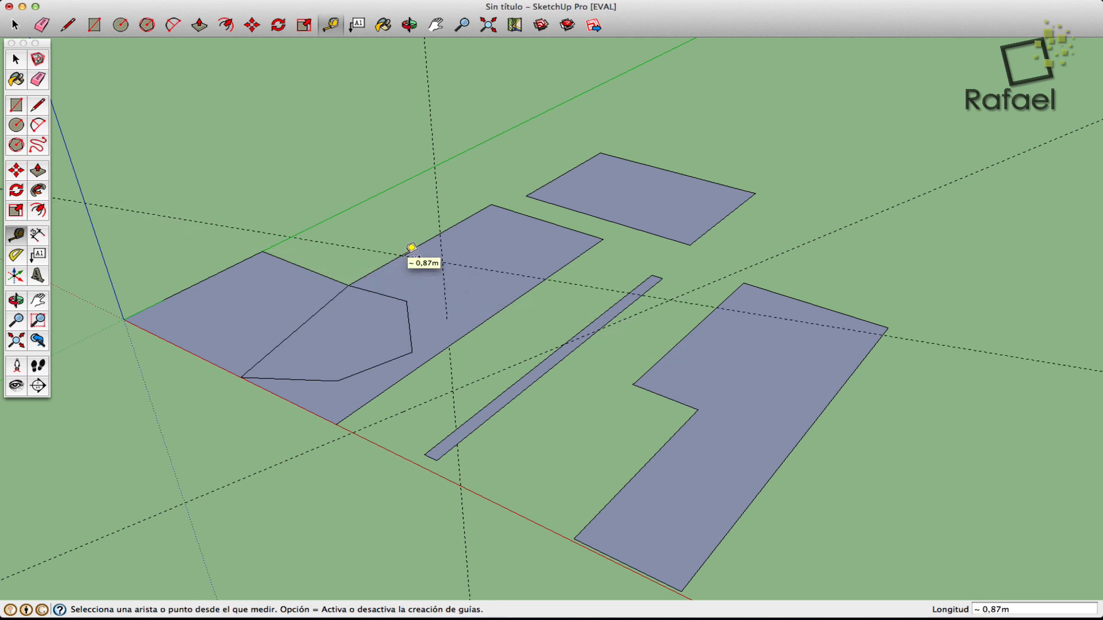
Step: Erase the three guides and the lines of the five-sided outline on the first face
{"action": "left_click", "coordinate": [38, 81]}
{"action": "mouse_move", "coordinate": [335, 240]}
{"action": "left_mouse_down"}
{"action": "mouse_move", "coordinate": [423, 190]}
{"action": "mouse_move", "coordinate": [480, 179]}
{"action": "left_mouse_up"}
{"action": "left_click_drag", "start_coordinate": [513, 346], "coordinate": [448, 396]}
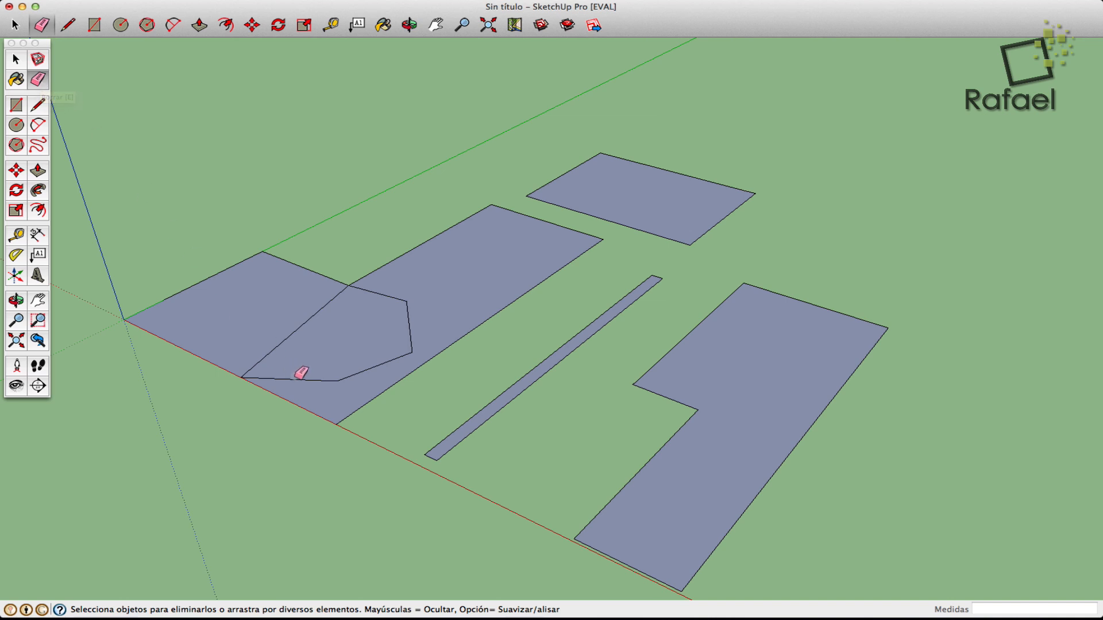
{"action": "mouse_move", "coordinate": [300, 377]}
{"action": "left_mouse_down"}
{"action": "mouse_move", "coordinate": [347, 374]}
{"action": "mouse_move", "coordinate": [406, 344]}
{"action": "mouse_move", "coordinate": [411, 298]}
{"action": "mouse_move", "coordinate": [375, 292]}
{"action": "mouse_move", "coordinate": [329, 308]}
{"action": "left_mouse_up"}
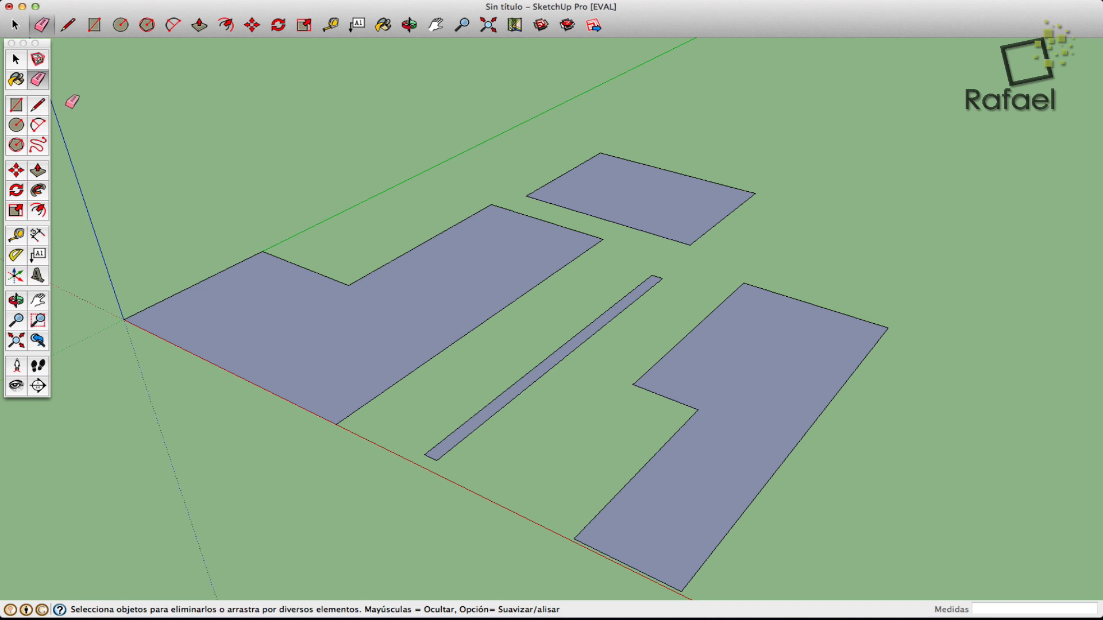
Step: Erase all the edges of the first L-shaped face at the origin
{"action": "mouse_move", "coordinate": [300, 256]}
{"action": "left_mouse_down"}
{"action": "mouse_move", "coordinate": [283, 242]}
{"action": "mouse_move", "coordinate": [247, 253]}
{"action": "mouse_move", "coordinate": [180, 294]}
{"action": "mouse_move", "coordinate": [155, 329]}
{"action": "left_mouse_up"}
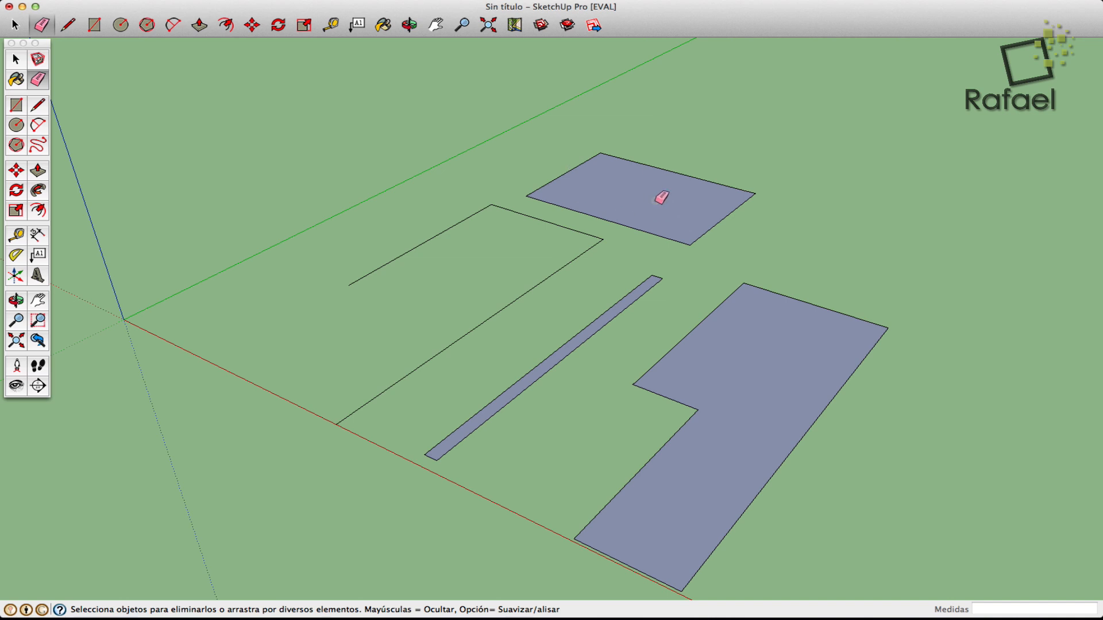
{"action": "mouse_move", "coordinate": [535, 217]}
{"action": "left_mouse_down"}
{"action": "mouse_move", "coordinate": [463, 222]}
{"action": "mouse_move", "coordinate": [525, 204]}
{"action": "mouse_move", "coordinate": [582, 262]}
{"action": "left_mouse_up"}
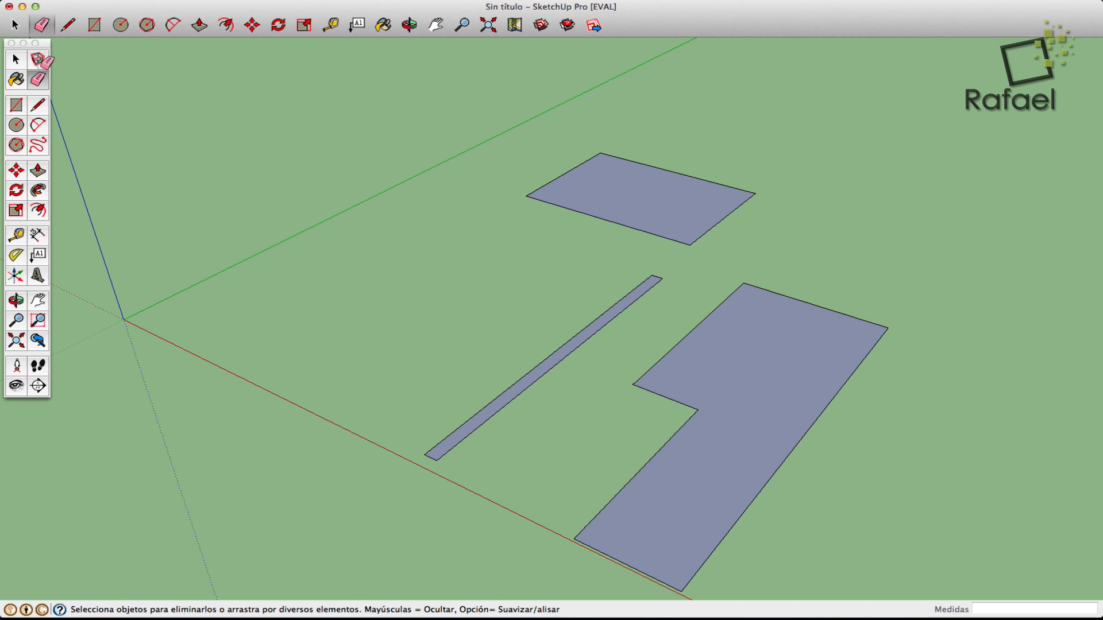
{"action": "left_click", "coordinate": [12, 64]}
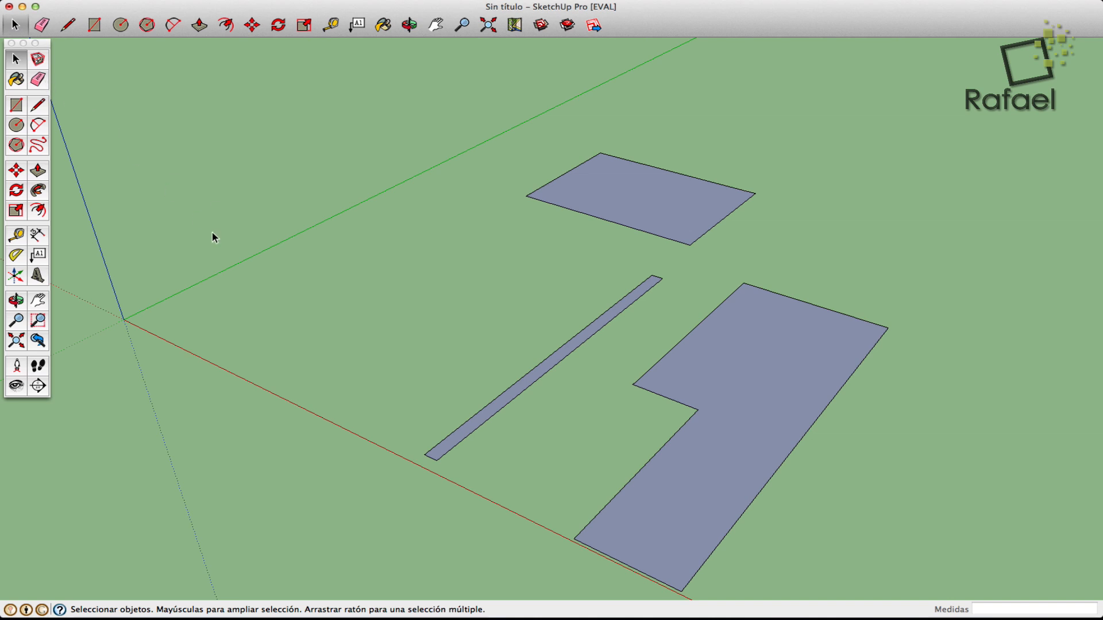
Step: Erase the rectangle and the narrow strip with all their edges
{"action": "left_click", "coordinate": [36, 80]}
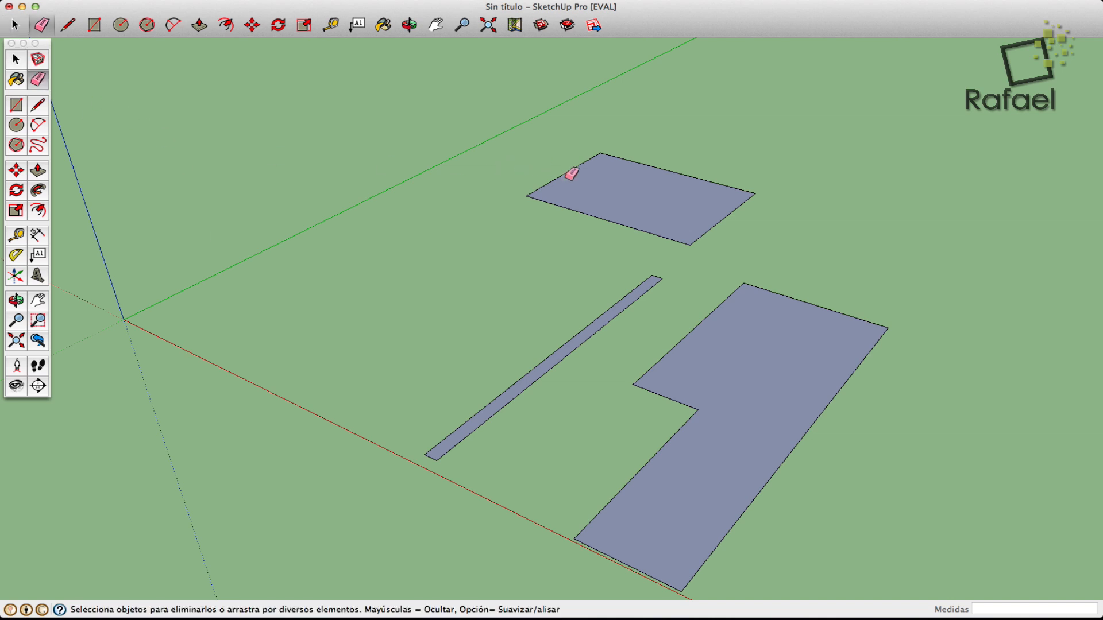
{"action": "mouse_move", "coordinate": [648, 171]}
{"action": "left_mouse_down"}
{"action": "mouse_move", "coordinate": [712, 222]}
{"action": "mouse_move", "coordinate": [534, 251]}
{"action": "left_mouse_up"}
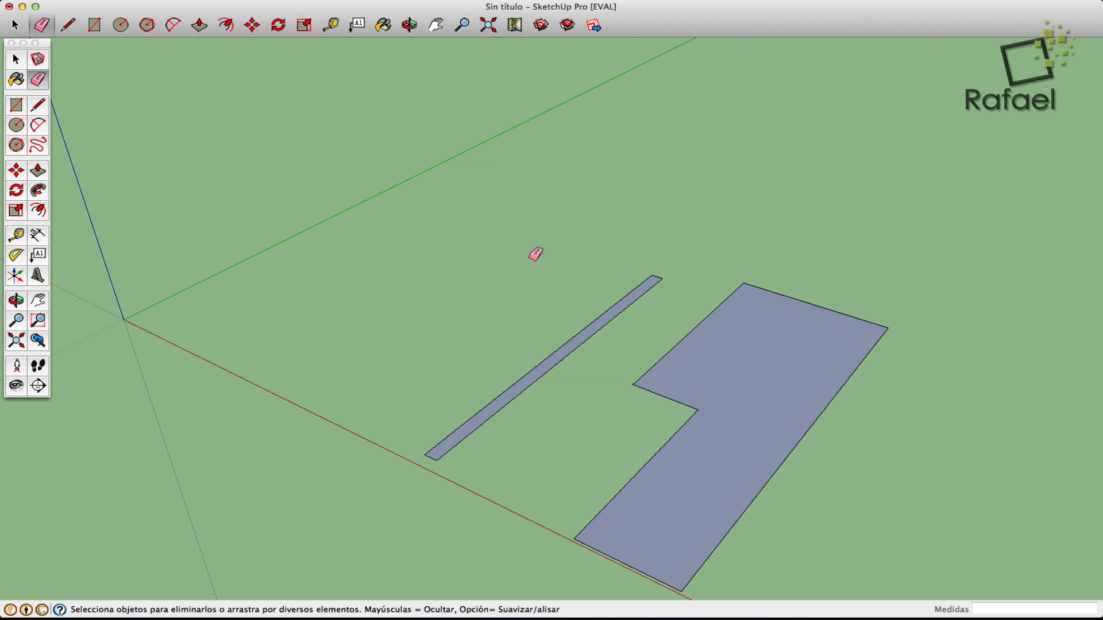
{"action": "mouse_move", "coordinate": [722, 281]}
{"action": "left_mouse_down"}
{"action": "mouse_move", "coordinate": [622, 287]}
{"action": "mouse_move", "coordinate": [451, 460]}
{"action": "mouse_move", "coordinate": [428, 458]}
{"action": "left_mouse_up"}
{"action": "left_click", "coordinate": [431, 458]}
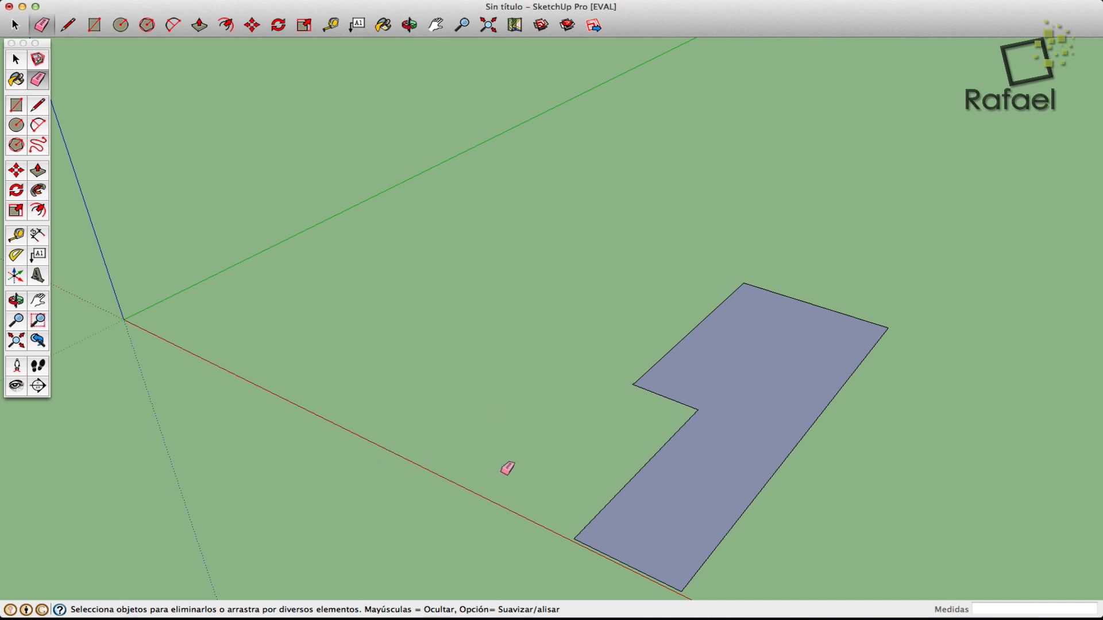
Step: Erase all the edges of the remaining L-shaped face to clear the model
{"action": "left_click", "coordinate": [658, 391]}
{"action": "left_click_drag", "start_coordinate": [657, 394], "coordinate": [667, 350]}
{"action": "left_click", "coordinate": [788, 296]}
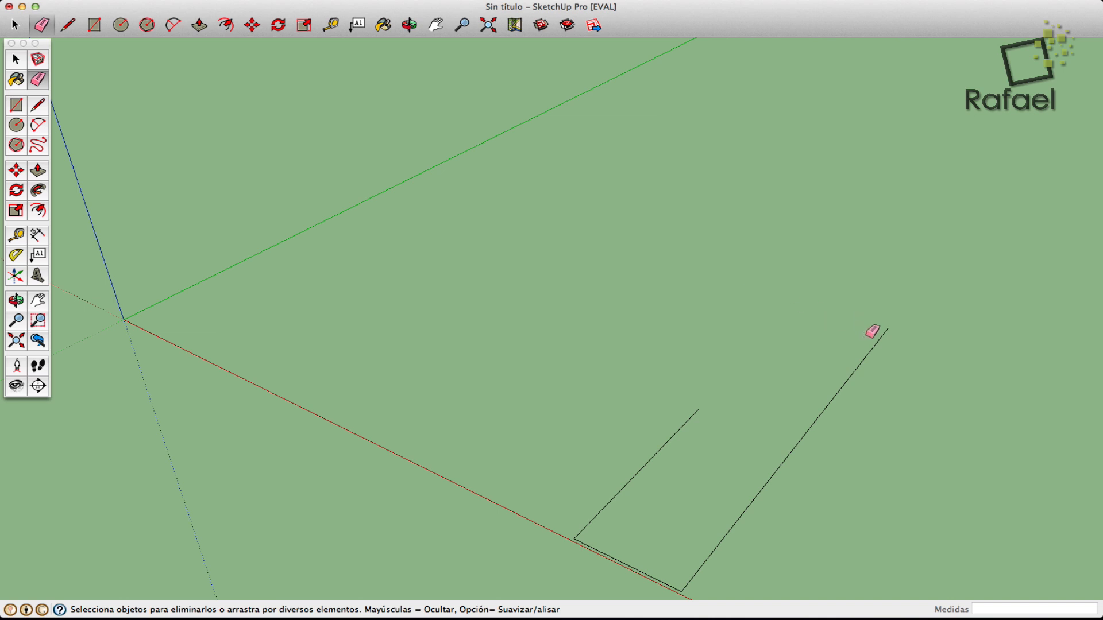
{"action": "mouse_move", "coordinate": [873, 330]}
{"action": "left_mouse_down"}
{"action": "mouse_move", "coordinate": [881, 337]}
{"action": "mouse_move", "coordinate": [660, 581]}
{"action": "mouse_move", "coordinate": [633, 488]}
{"action": "mouse_move", "coordinate": [684, 414]}
{"action": "mouse_move", "coordinate": [685, 383]}
{"action": "left_mouse_up"}
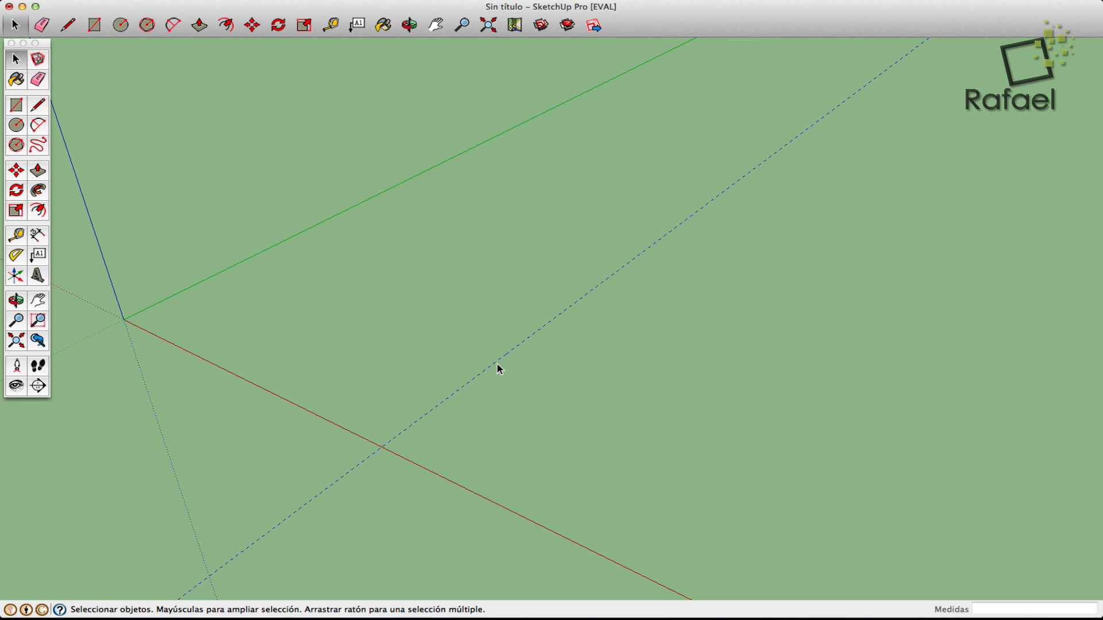
Step: Delete the selected guide and draw a rectangle about 3.12 by 4.17 m on the ground from the origin
{"action": "key", "text": "Delete"}
{"action": "left_click", "coordinate": [17, 106]}
{"action": "left_click", "coordinate": [123, 320]}
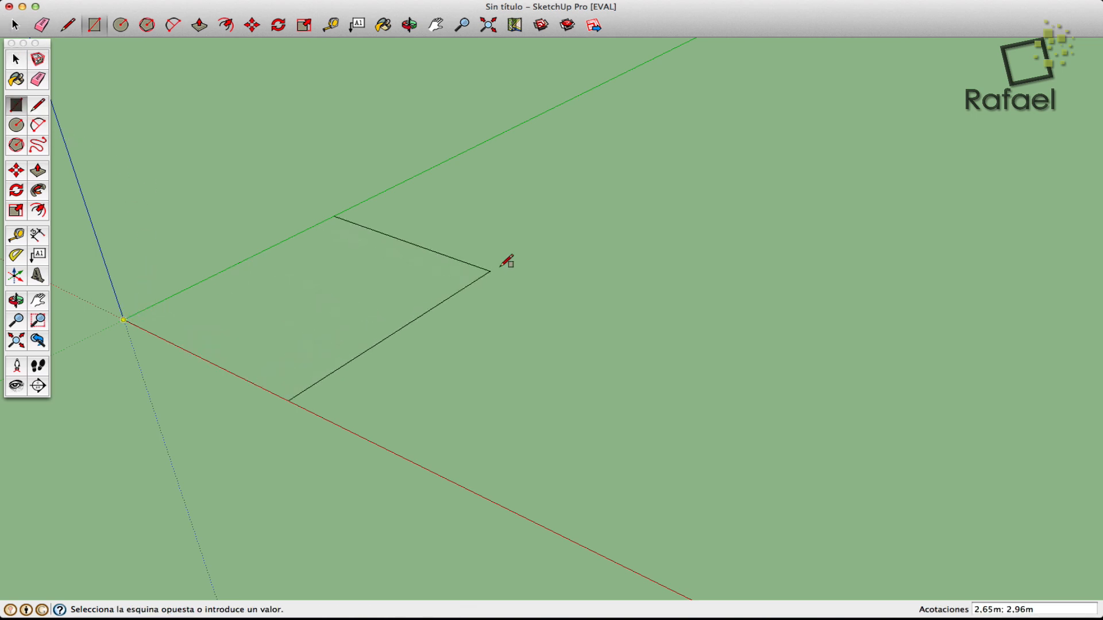
{"action": "left_click", "coordinate": [561, 251]}
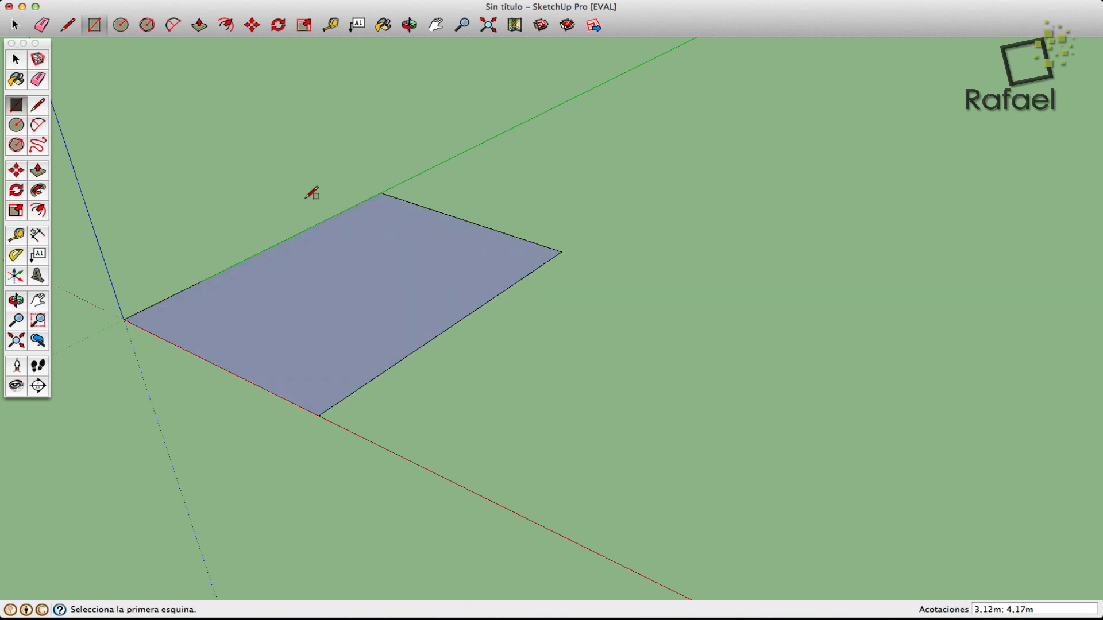
Step: Cut a notch in the rectangle's outer far corner with two lines, the second about 1.32 m, and erase the leftover corner edges
{"action": "left_click", "coordinate": [36, 106]}
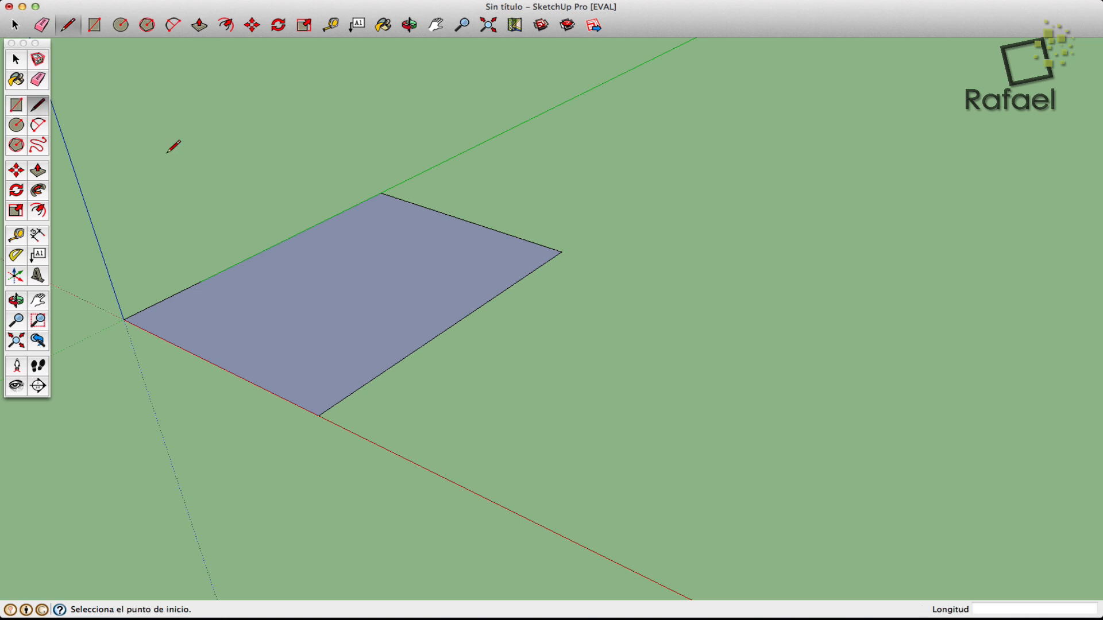
{"action": "left_click", "coordinate": [480, 224]}
{"action": "left_click", "coordinate": [388, 279]}
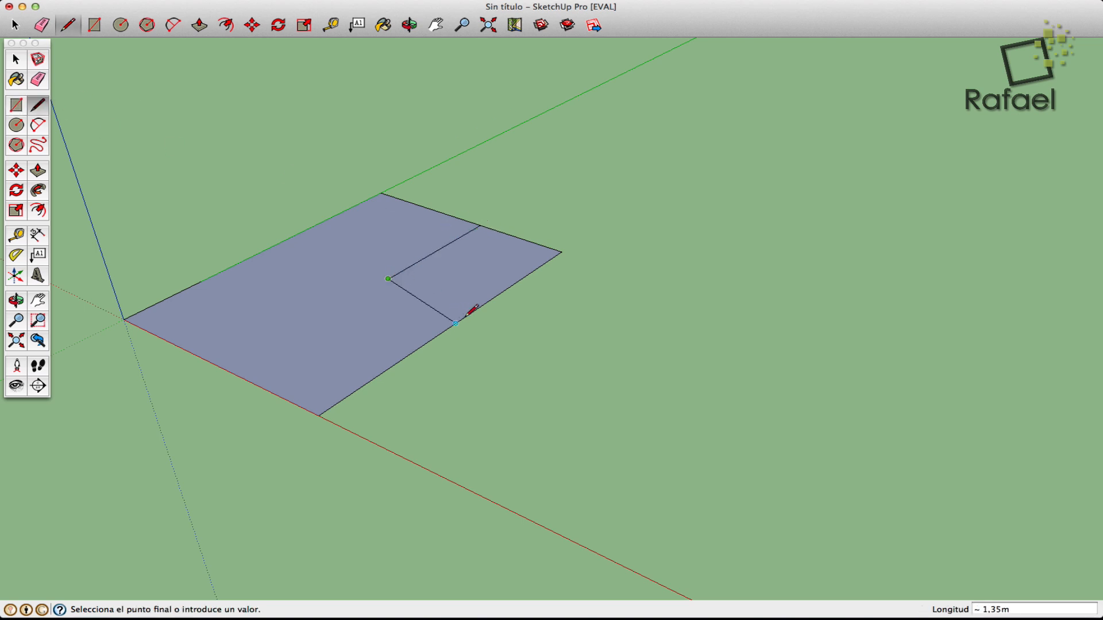
{"action": "left_click", "coordinate": [466, 315]}
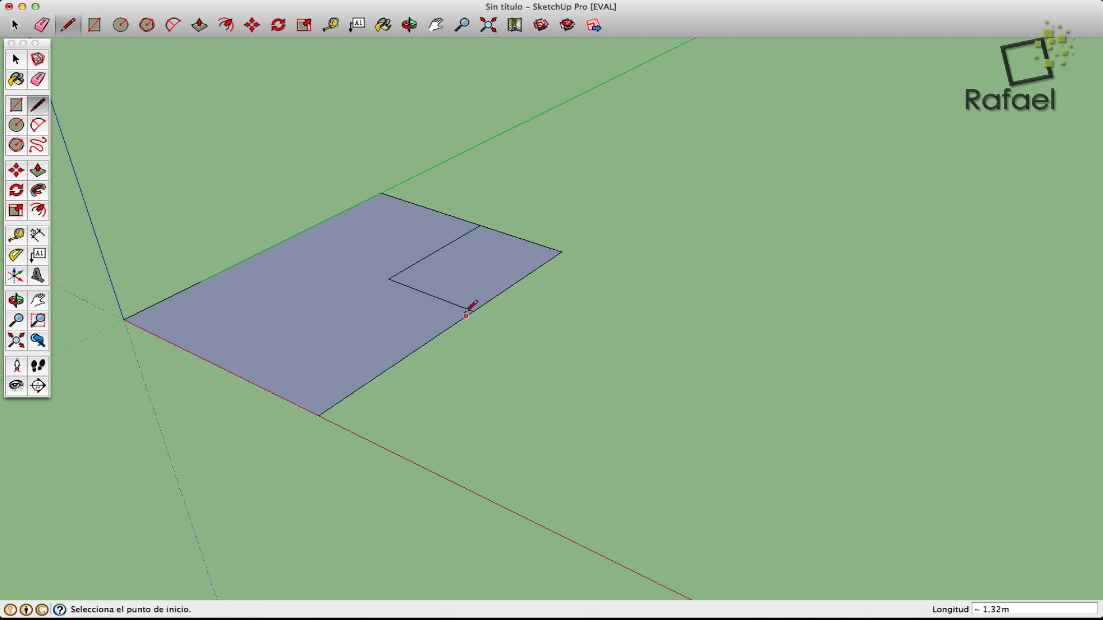
{"action": "left_click", "coordinate": [38, 79]}
{"action": "mouse_move", "coordinate": [574, 229]}
{"action": "left_mouse_down"}
{"action": "mouse_move", "coordinate": [556, 261]}
{"action": "mouse_move", "coordinate": [564, 273]}
{"action": "left_mouse_up"}
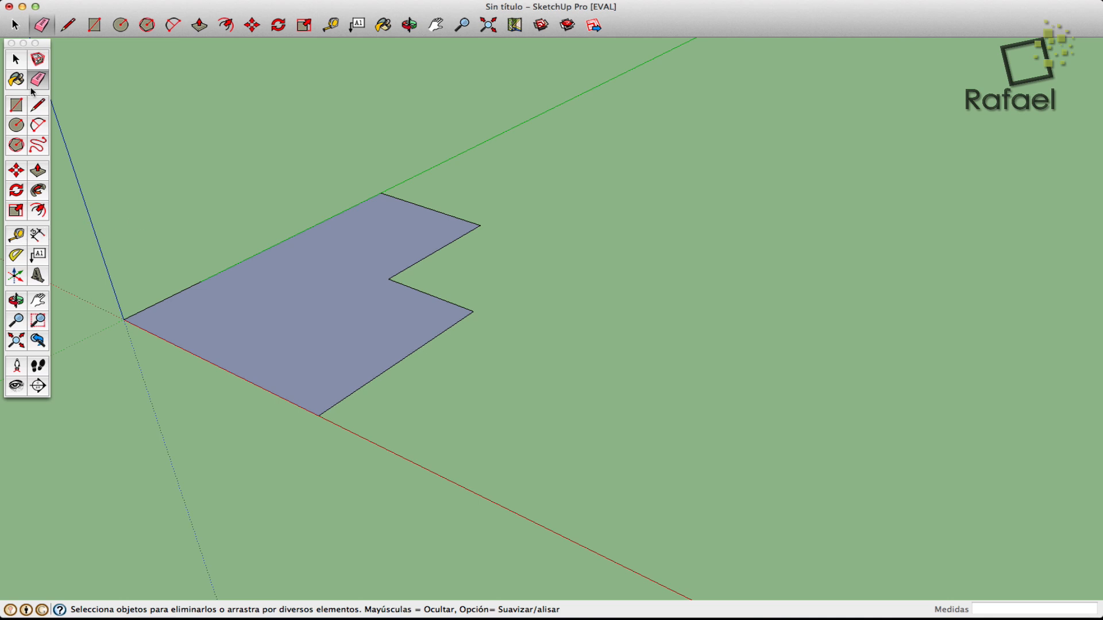
Step: Place a guide inside the face parallel to its outer edge opposite the green axis, at a distance of 0.10 m
{"action": "left_click", "coordinate": [16, 60]}
{"action": "left_click", "coordinate": [17, 234]}
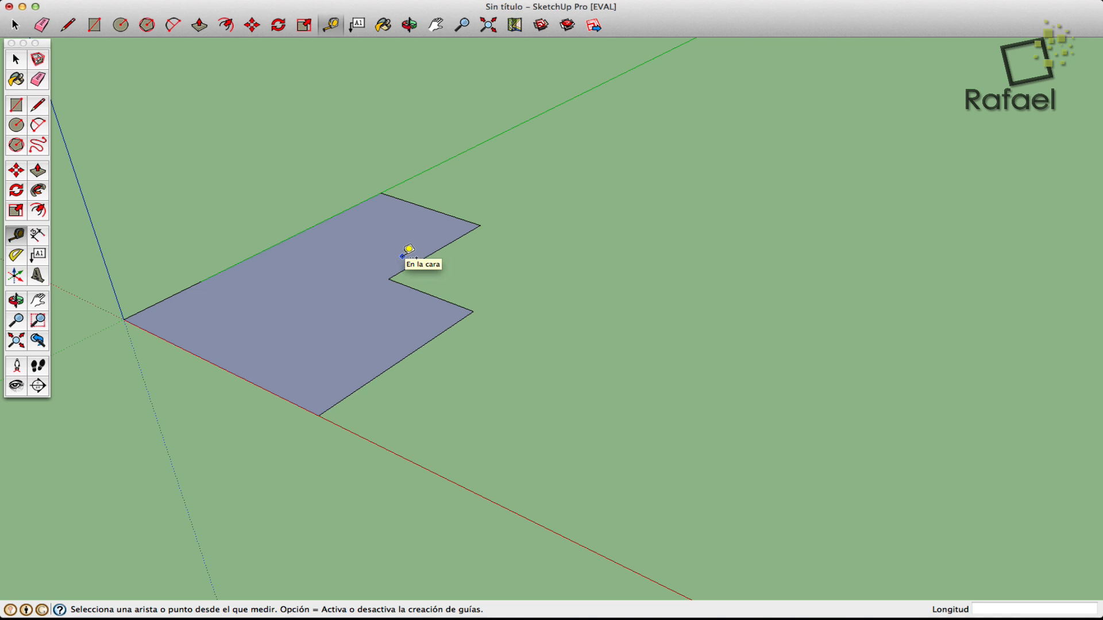
{"action": "left_click", "coordinate": [472, 312]}
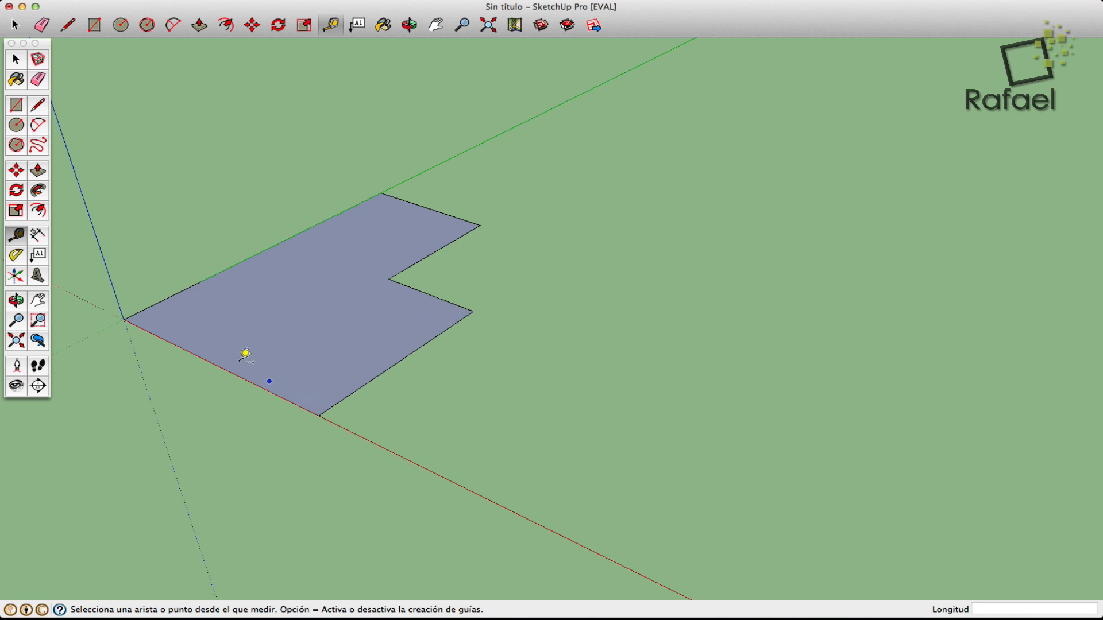
{"action": "left_click", "coordinate": [389, 279]}
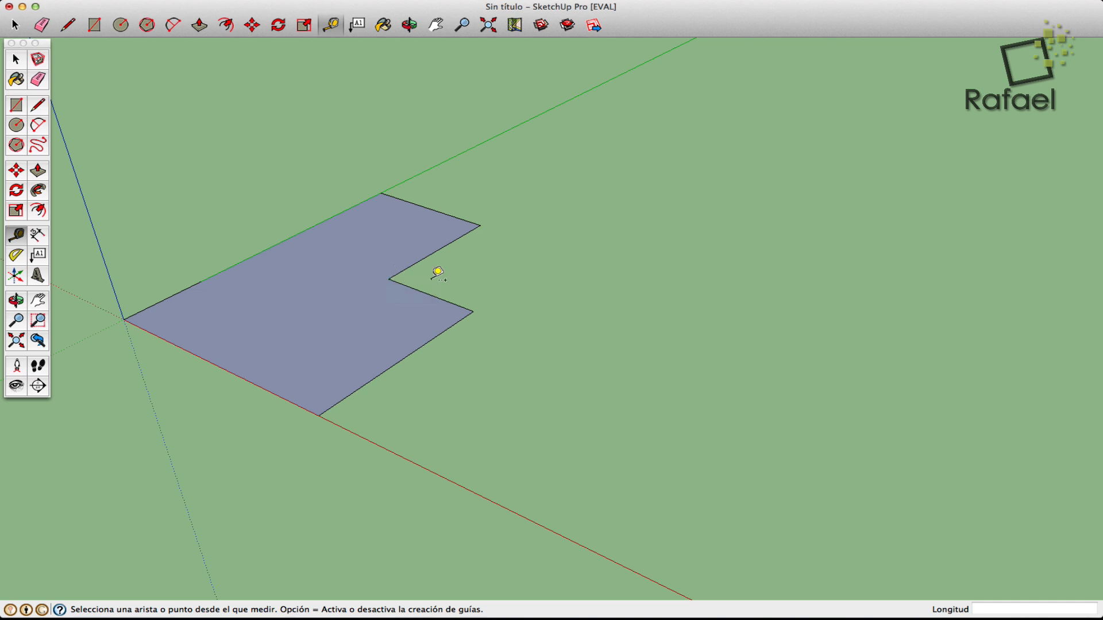
{"action": "left_click", "coordinate": [412, 351]}
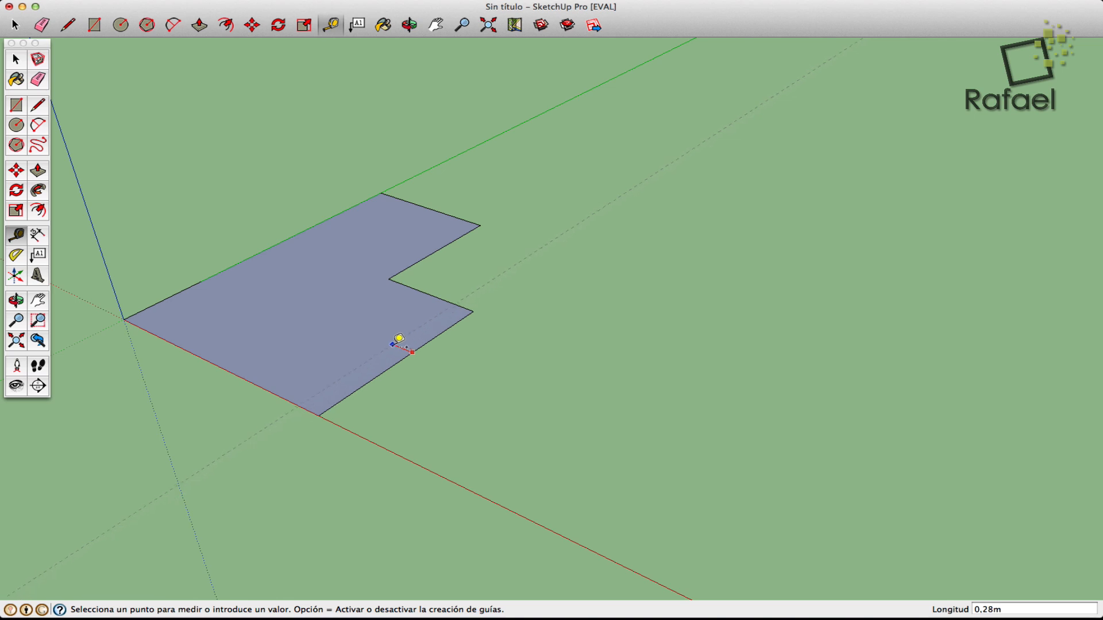
{"action": "left_click", "coordinate": [396, 342]}
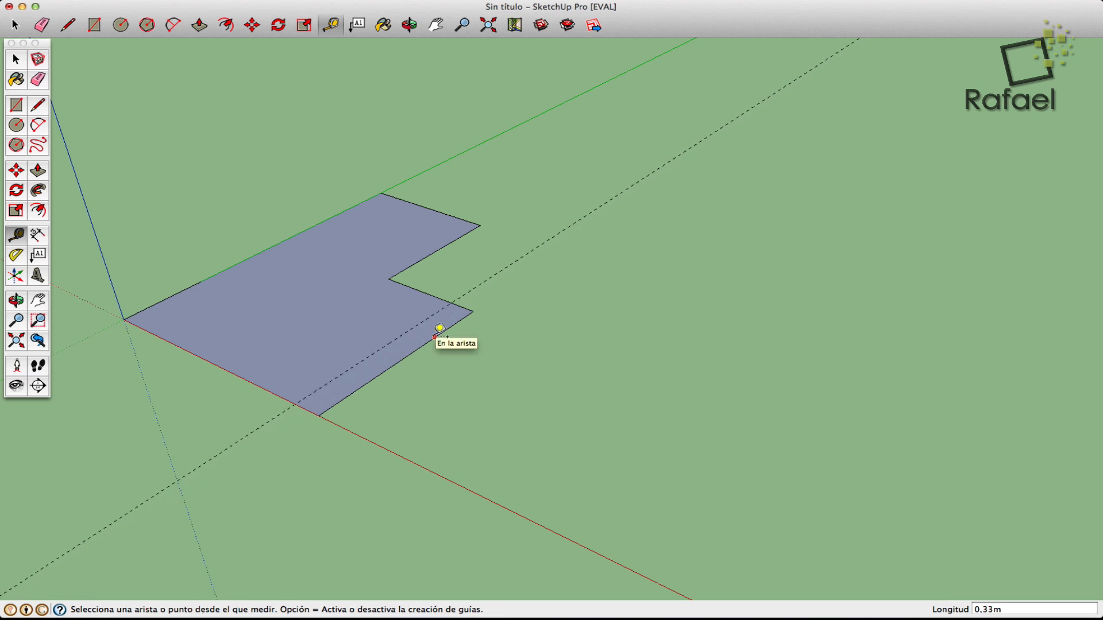
{"action": "key", "text": "Return"}
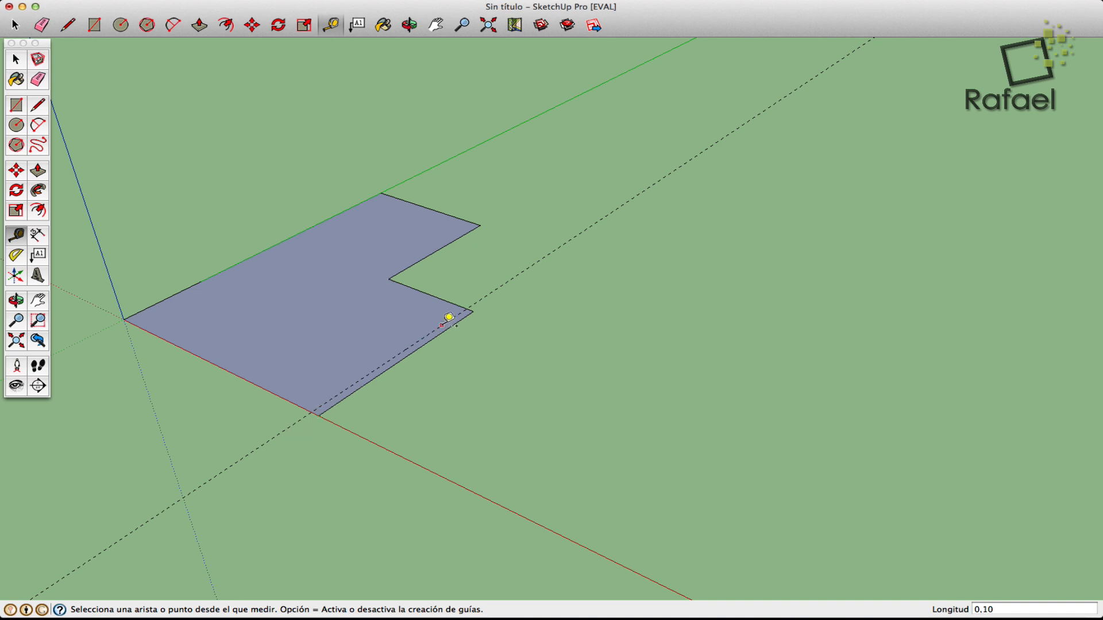
Step: Place freehand guides inside the face parallel to the two notch edges
{"action": "left_click", "coordinate": [441, 296]}
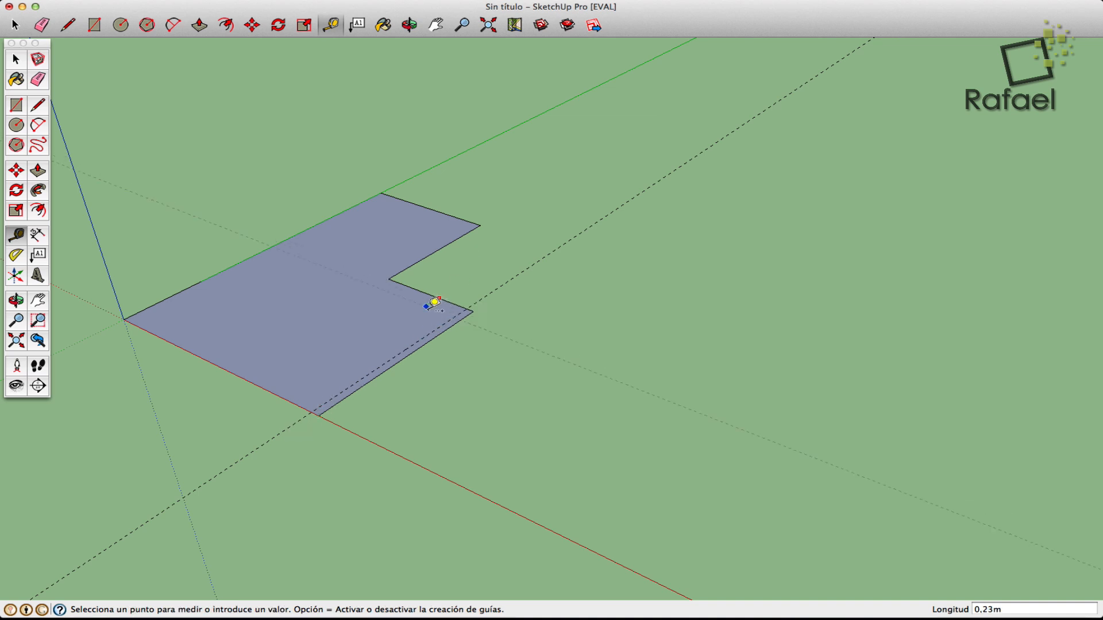
{"action": "left_click", "coordinate": [435, 301]}
{"action": "left_click", "coordinate": [433, 253]}
{"action": "left_click", "coordinate": [412, 239]}
Step: Place freehand guides inside the face parallel to the far edge, the green-axis edge at about 0.31 m, and the red-axis edge
{"action": "left_click", "coordinate": [428, 209]}
{"action": "left_click", "coordinate": [313, 222]}
{"action": "left_click", "coordinate": [313, 223]}
{"action": "left_click", "coordinate": [322, 235]}
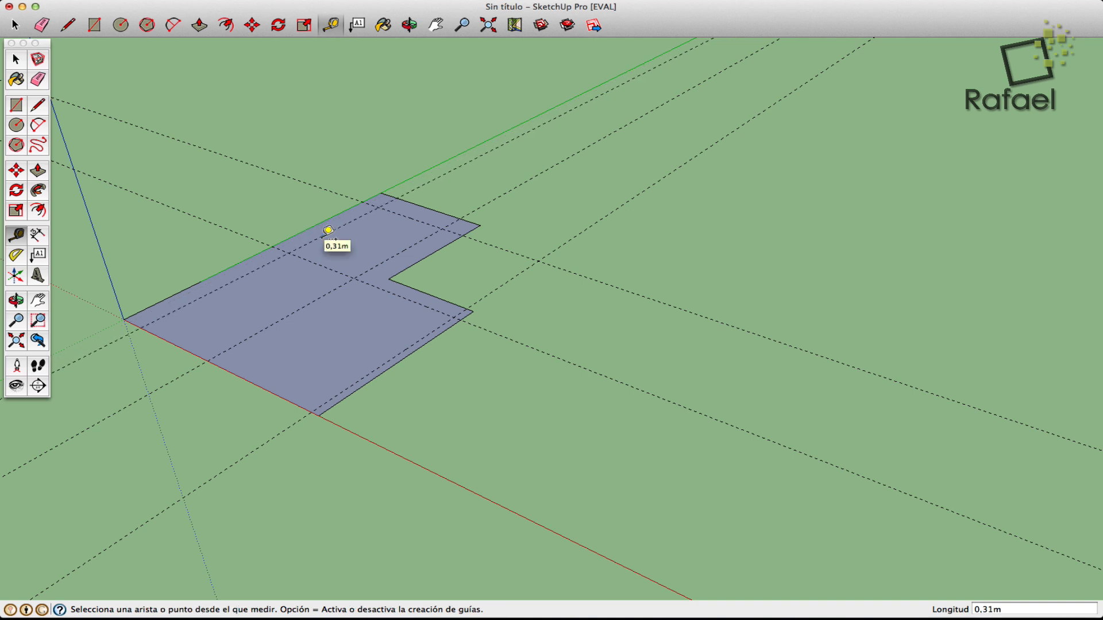
{"action": "left_click", "coordinate": [322, 236]}
{"action": "left_click", "coordinate": [188, 346]}
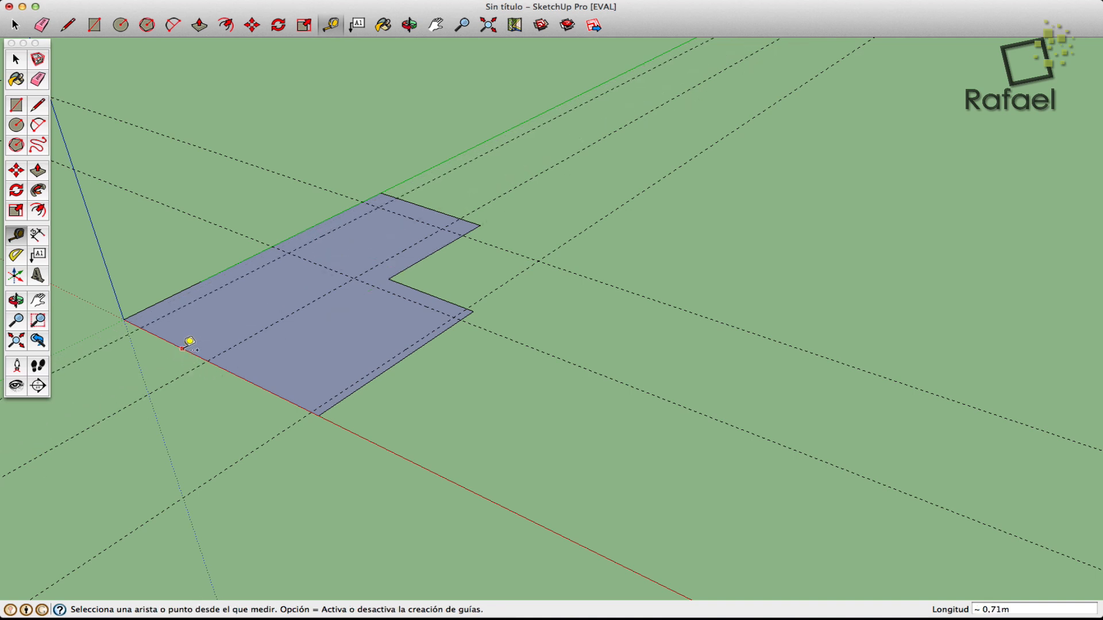
{"action": "left_click", "coordinate": [182, 348]}
{"action": "left_click", "coordinate": [205, 334]}
Step: Erase all the guides crossing the notched face
{"action": "left_click", "coordinate": [39, 83]}
{"action": "mouse_move", "coordinate": [267, 172]}
{"action": "left_mouse_down"}
{"action": "mouse_move", "coordinate": [135, 253]}
{"action": "mouse_move", "coordinate": [89, 315]}
{"action": "mouse_move", "coordinate": [141, 386]}
{"action": "mouse_move", "coordinate": [261, 457]}
{"action": "mouse_move", "coordinate": [411, 442]}
{"action": "mouse_move", "coordinate": [310, 467]}
{"action": "mouse_move", "coordinate": [243, 453]}
{"action": "mouse_move", "coordinate": [552, 286]}
{"action": "mouse_move", "coordinate": [559, 315]}
{"action": "left_mouse_up"}
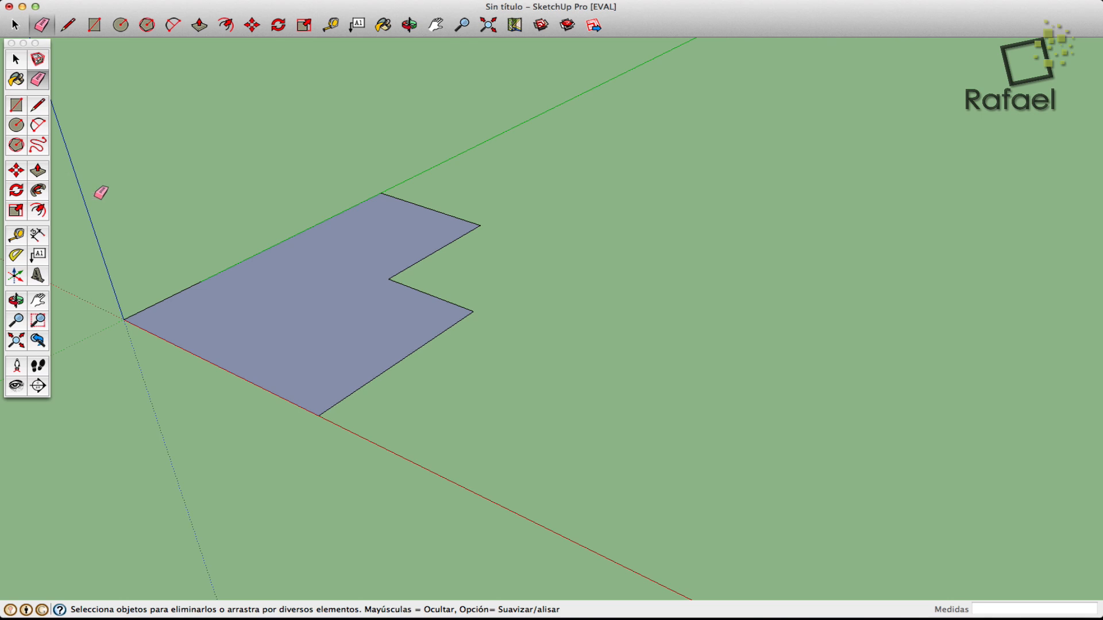
Step: Offset the outline of the notched face 0.10 m inward
{"action": "left_click", "coordinate": [39, 212]}
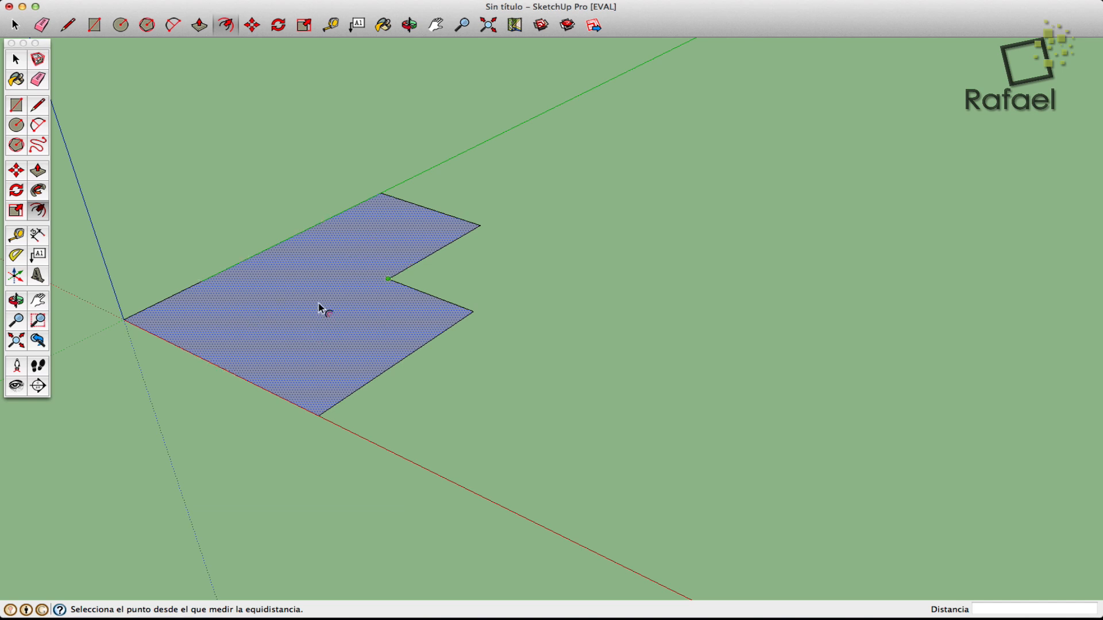
{"action": "left_click", "coordinate": [254, 355]}
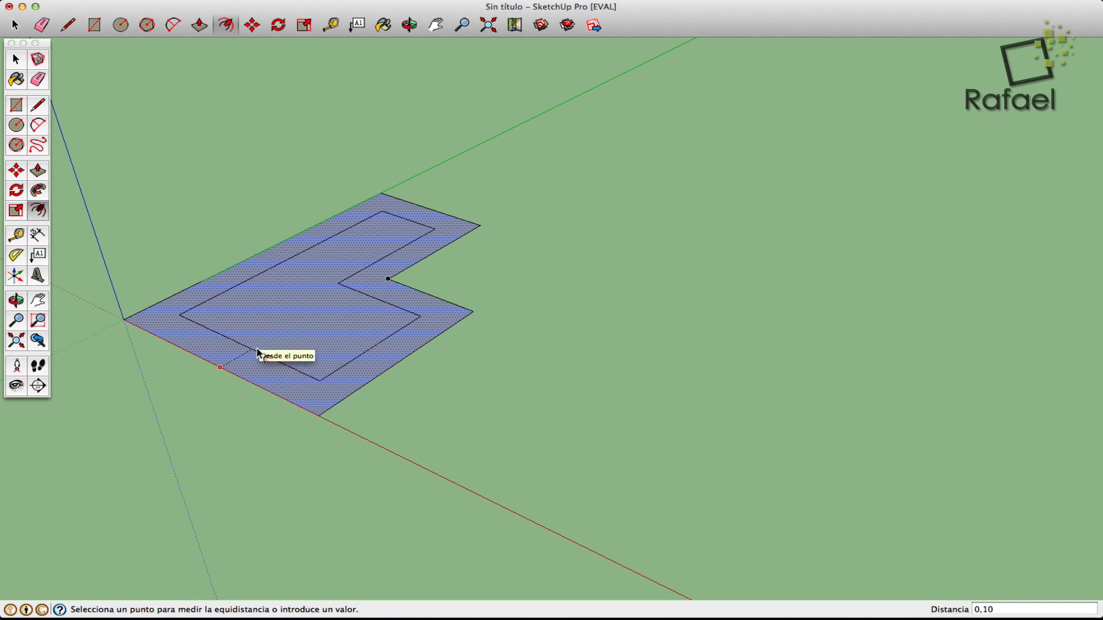
{"action": "key", "text": "Return"}
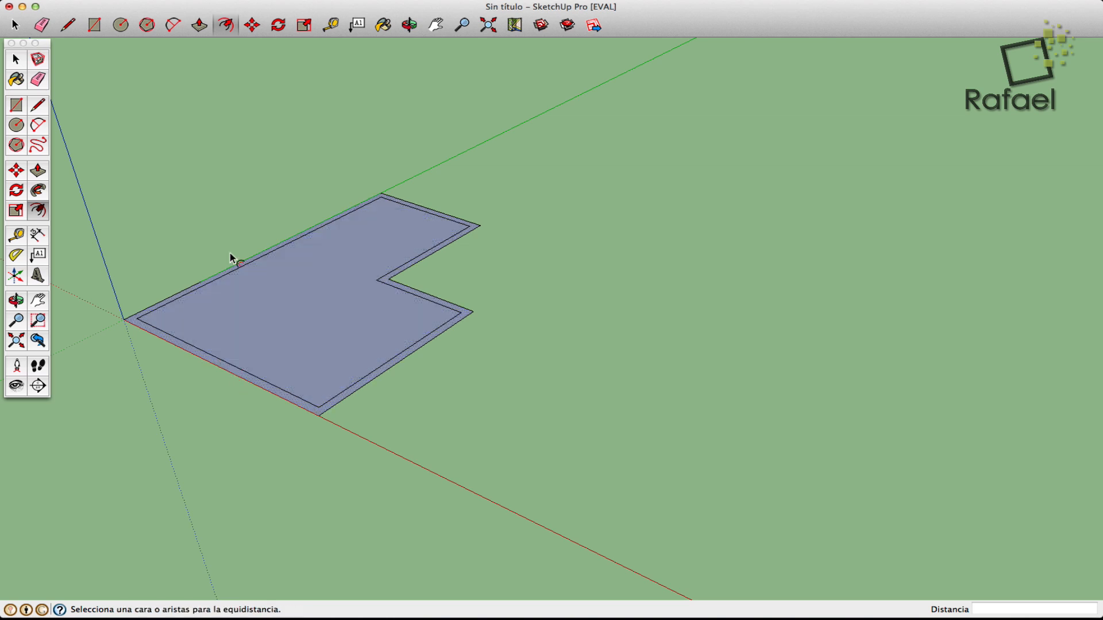
Step: Undo the inward offset of the face outline
{"action": "left_click", "coordinate": [169, 2]}
{"action": "left_click", "coordinate": [168, 8]}
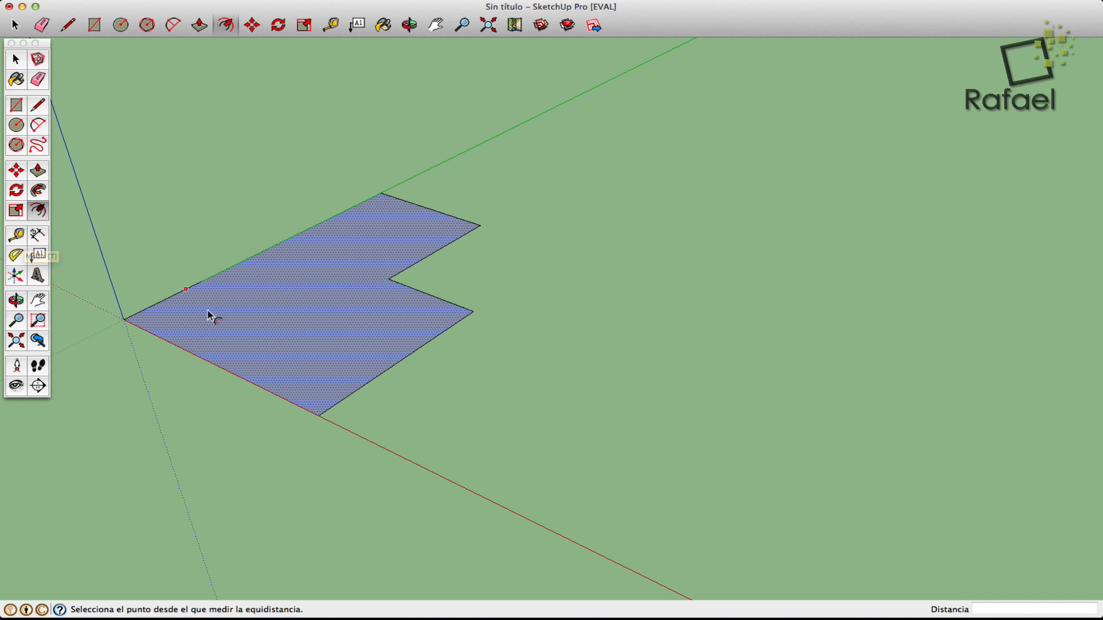
Step: Place a guide about 0.36 m outside the face, parallel to its outer edge opposite the green axis
{"action": "left_click", "coordinate": [24, 234]}
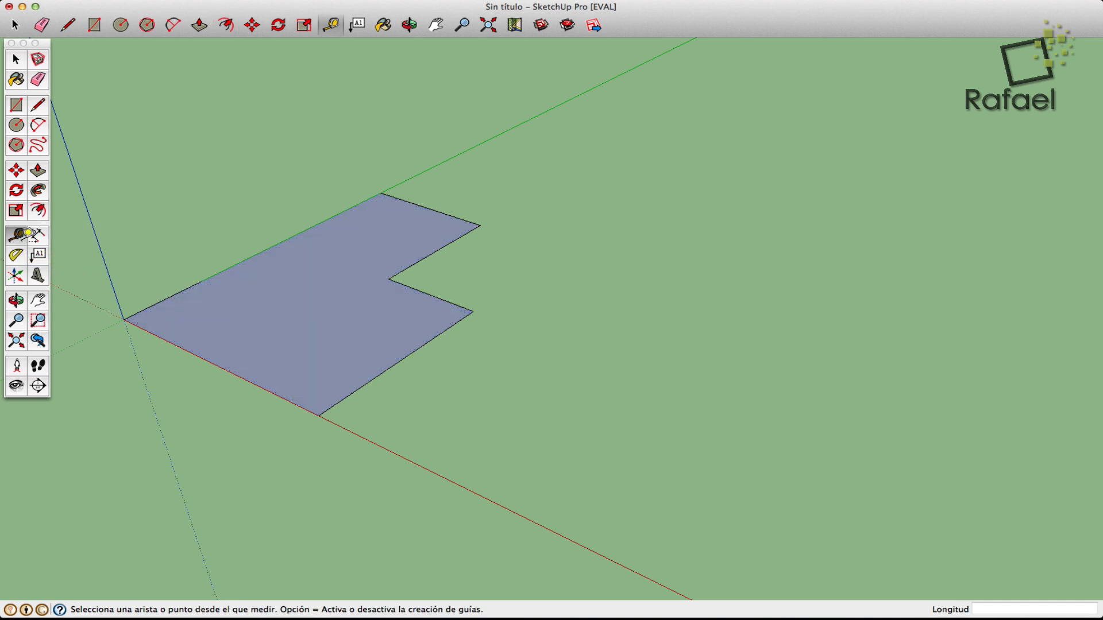
{"action": "left_click", "coordinate": [385, 370]}
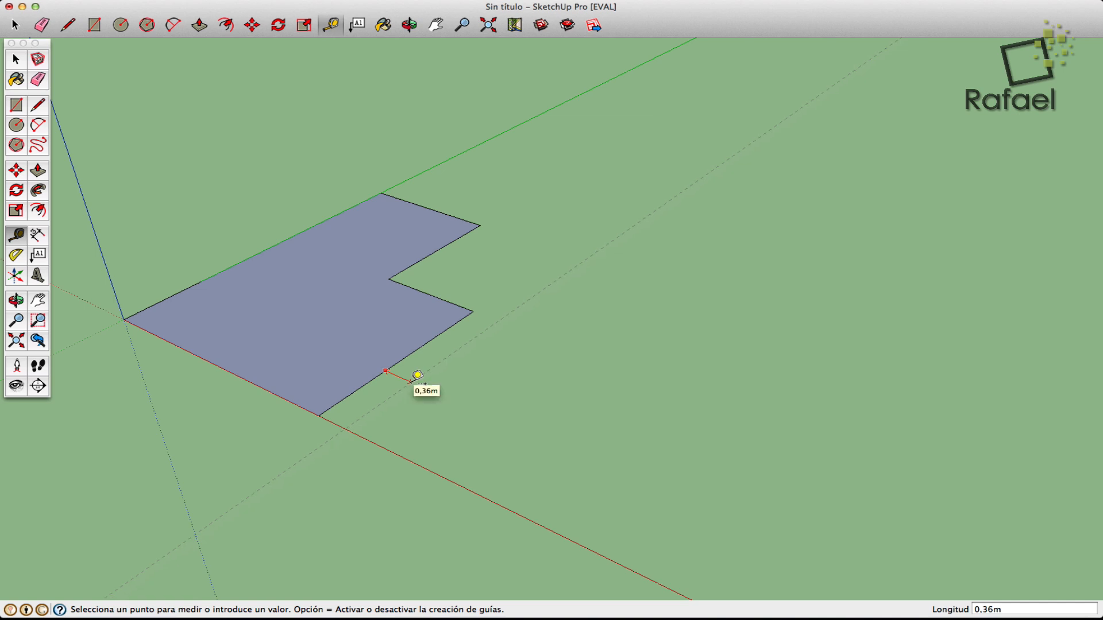
{"action": "left_click", "coordinate": [418, 375]}
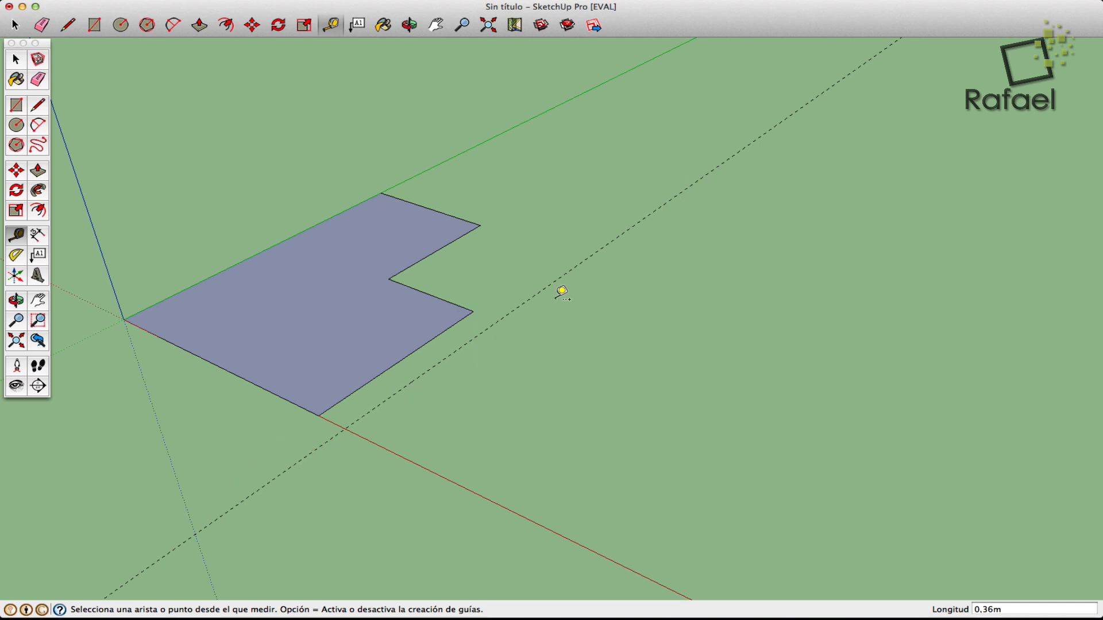
Step: Place a guide point on the notch edge, 1 m from the corner where it meets the face's outer edge
{"action": "left_click", "coordinate": [473, 311]}
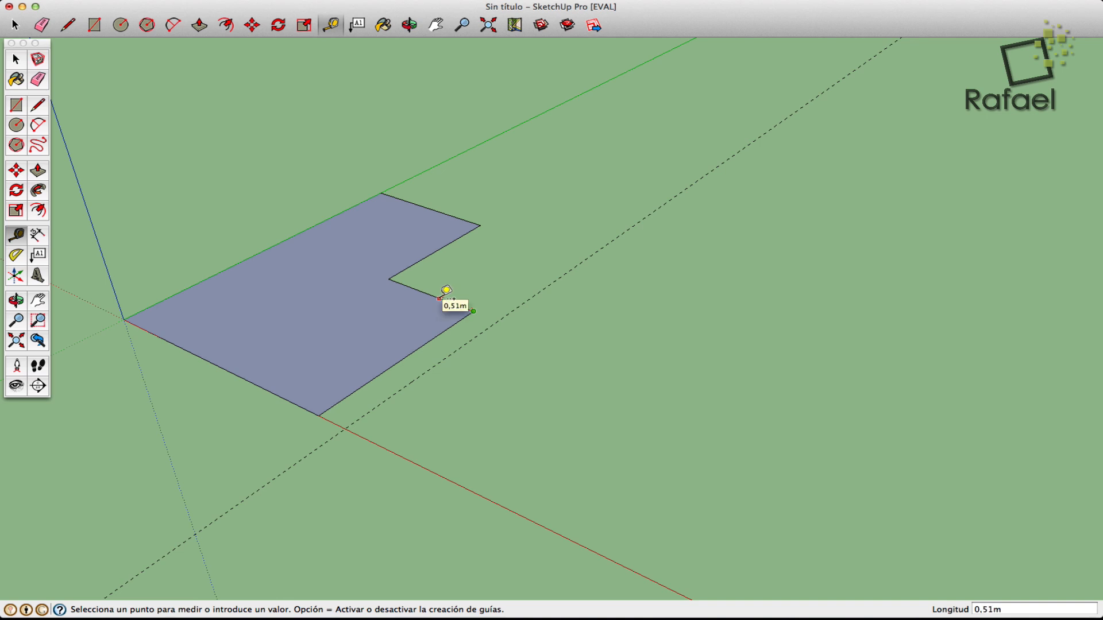
{"action": "type", "text": "1m"}
{"action": "key", "text": "Return"}
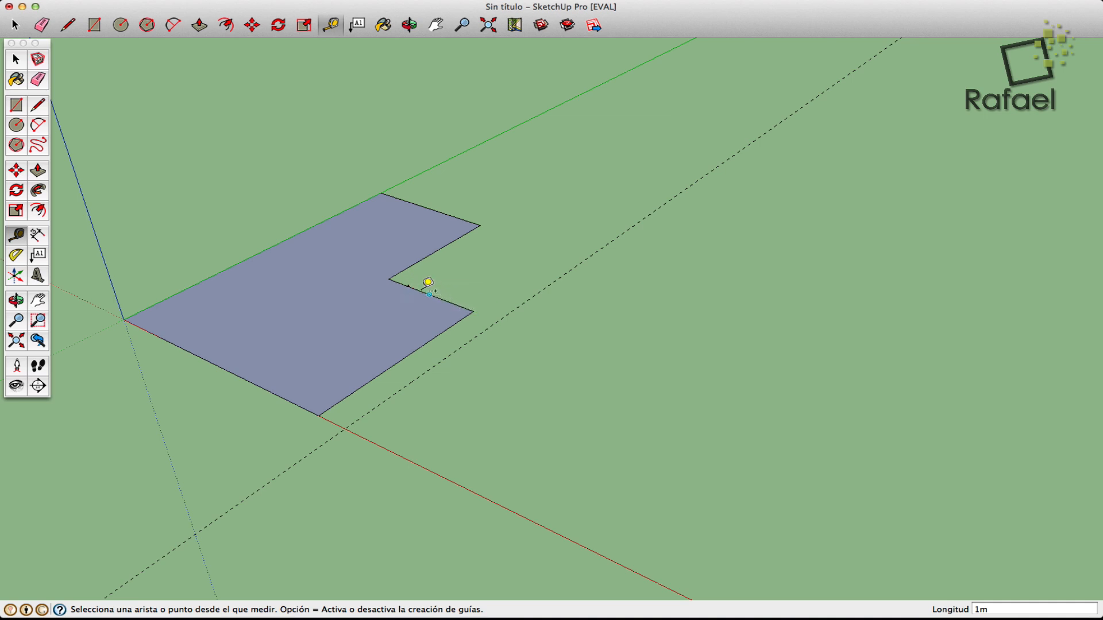
{"action": "left_click", "coordinate": [473, 312]}
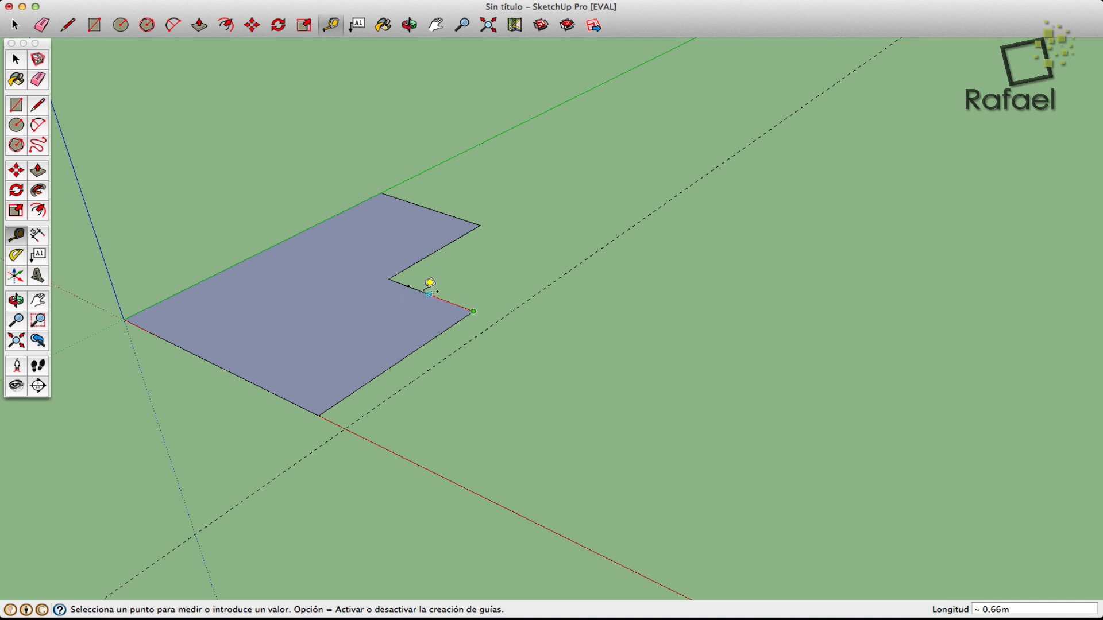
{"action": "left_click", "coordinate": [473, 263]}
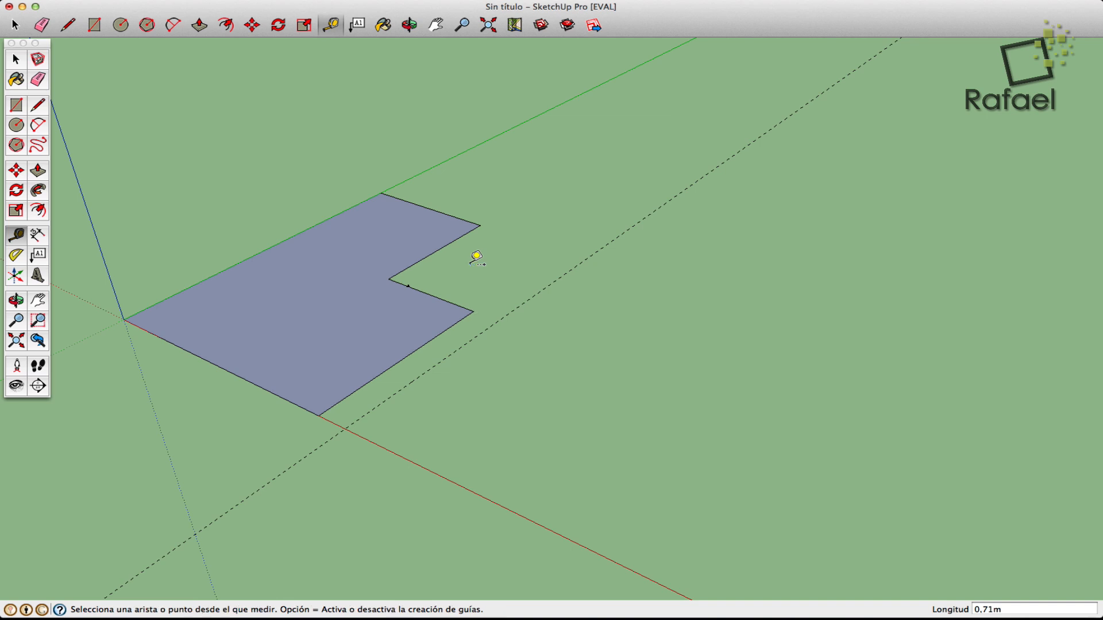
Step: Draw a line from the guide point into the face parallel to the green axis, and close it with a 1 m line to the outer edge
{"action": "left_click", "coordinate": [39, 109]}
{"action": "left_click", "coordinate": [407, 286]}
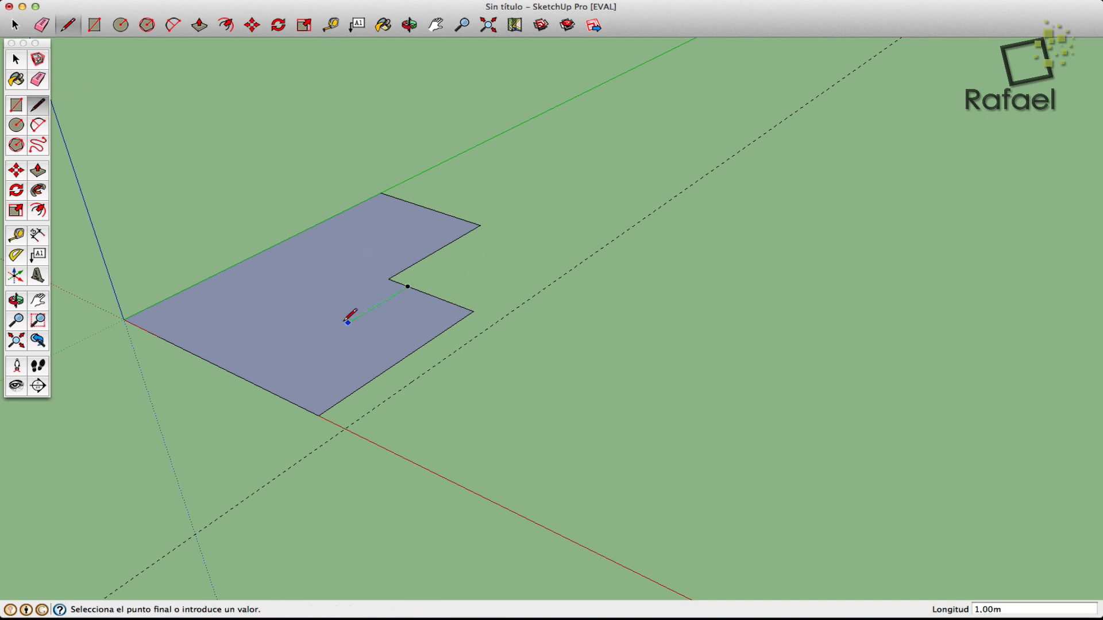
{"action": "left_click", "coordinate": [305, 348]}
{"action": "left_click", "coordinate": [374, 379]}
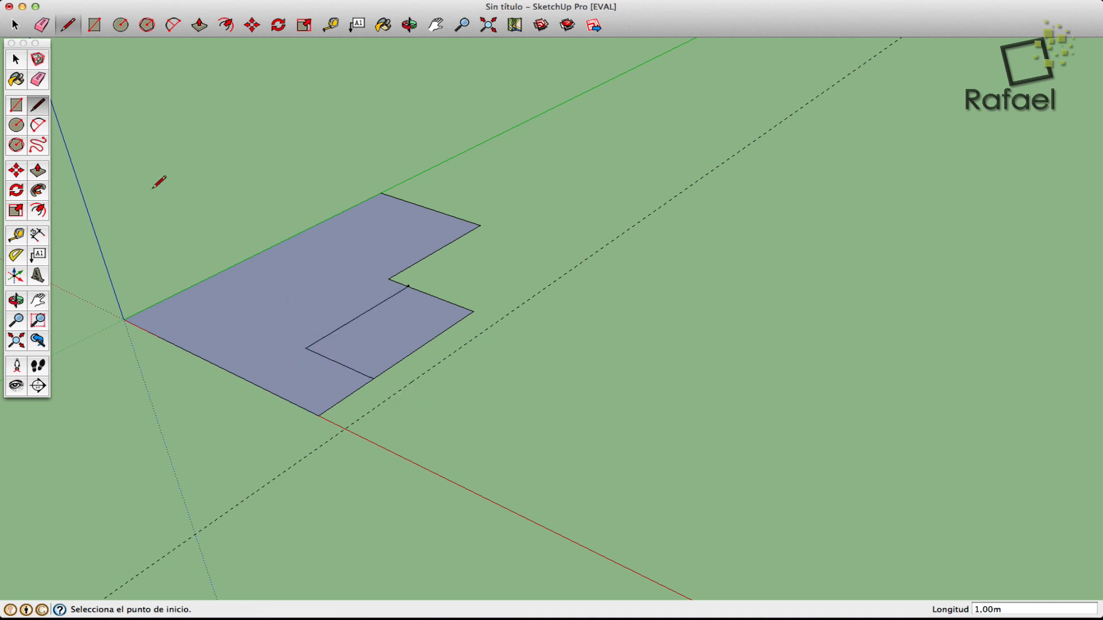
{"action": "left_click", "coordinate": [20, 61]}
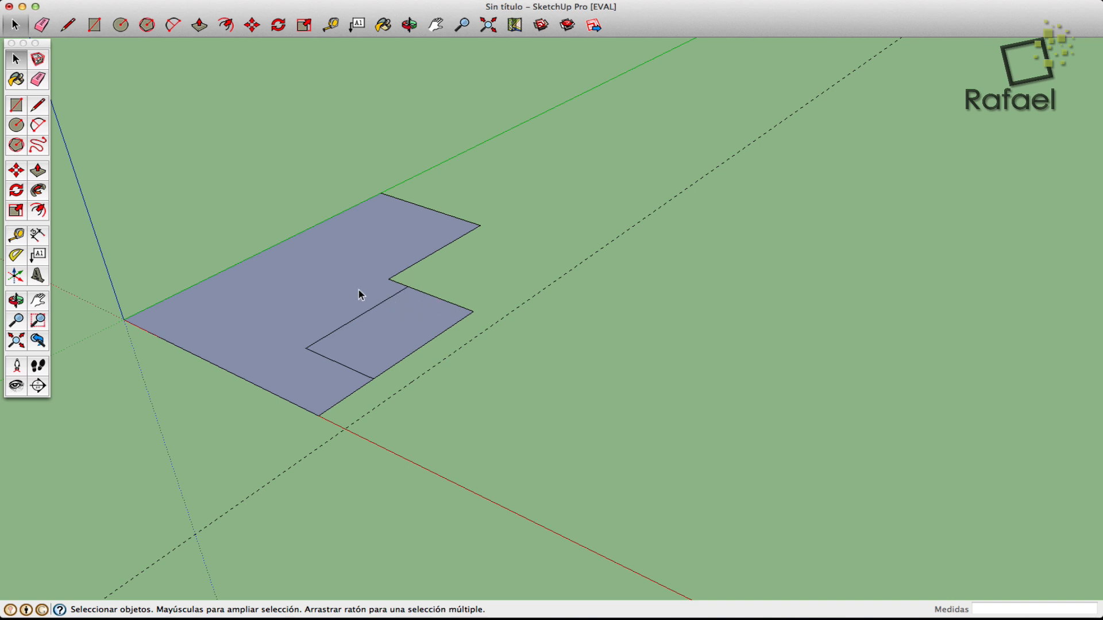
Step: Draw a 12-sided circle with a radius of about 0.42 m on the ground beyond the guide
{"action": "left_click", "coordinate": [17, 124]}
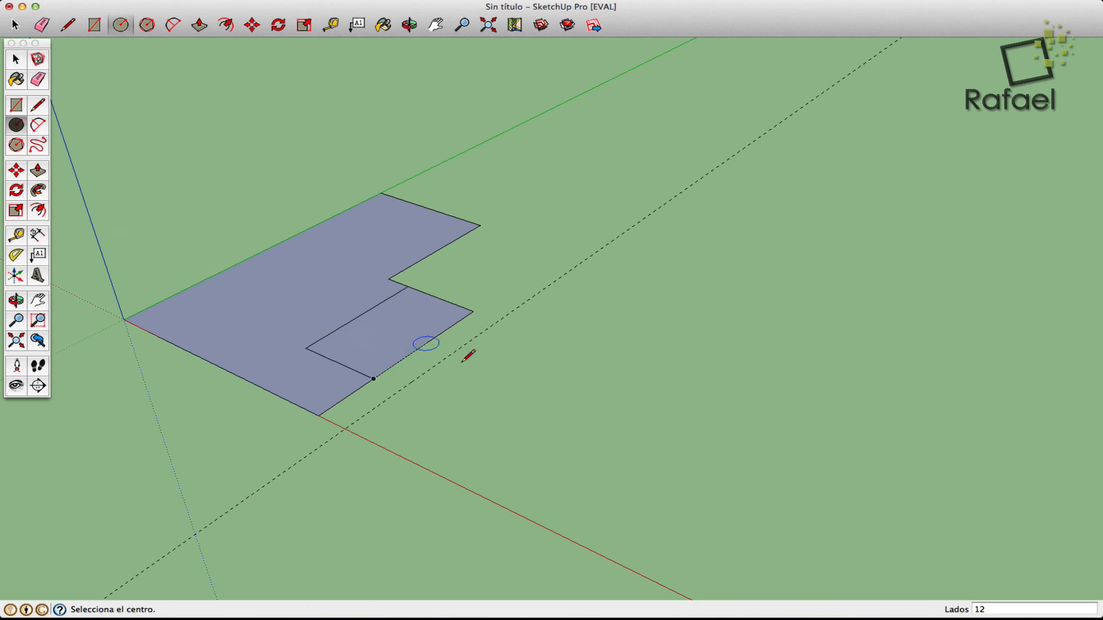
{"action": "left_click", "coordinate": [576, 387]}
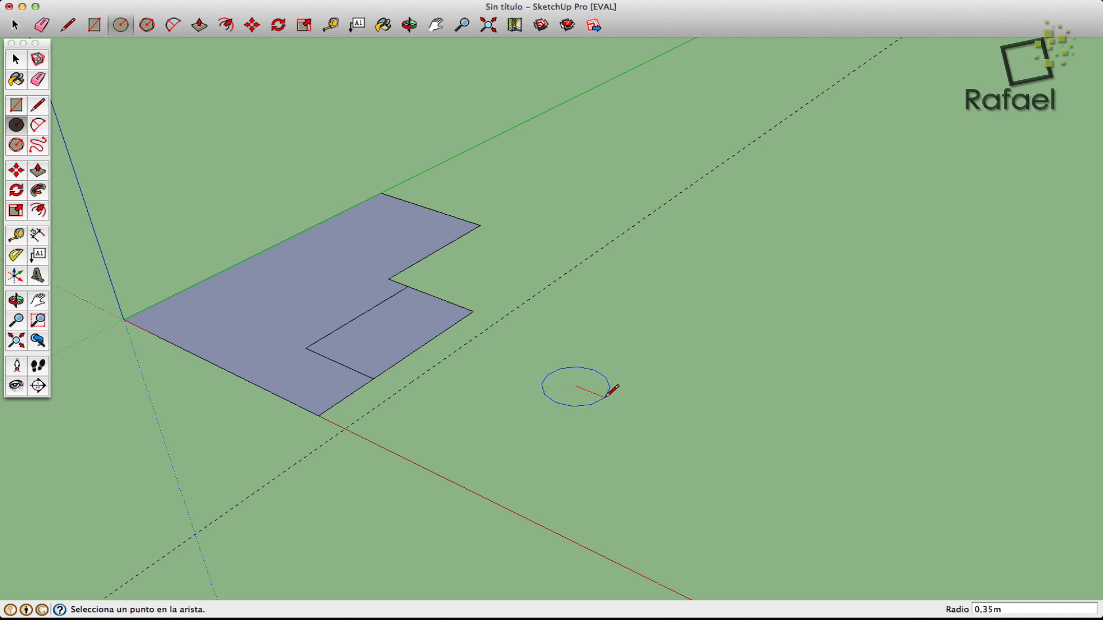
{"action": "left_click", "coordinate": [612, 397]}
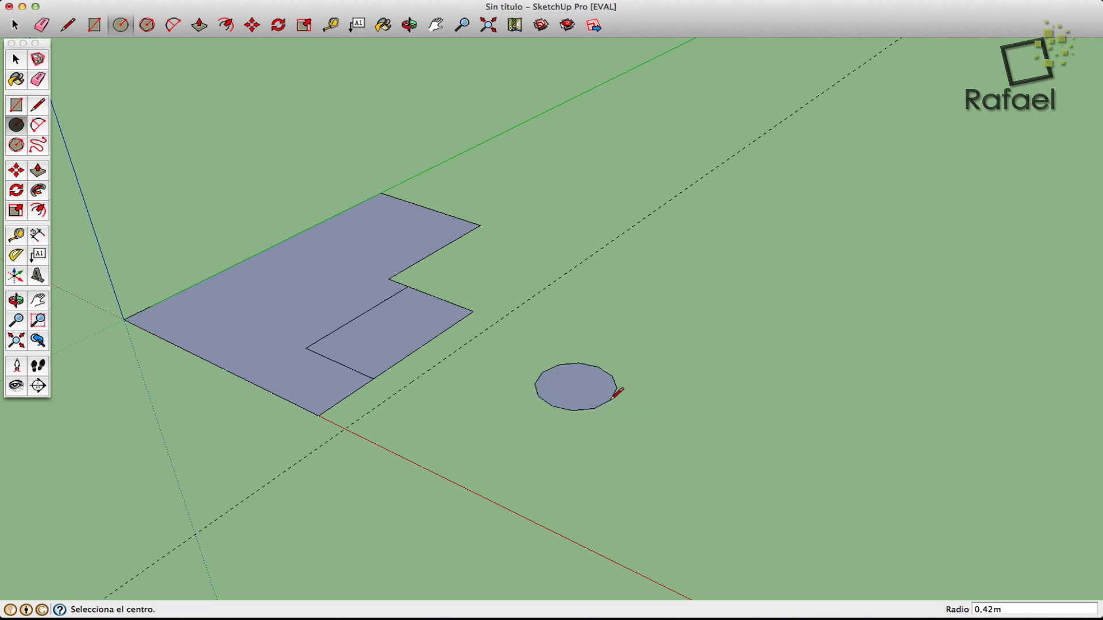
Step: Place a guide point 0.1 cm along the red axis from its intersection with the dashed guide
{"action": "left_click", "coordinate": [41, 109]}
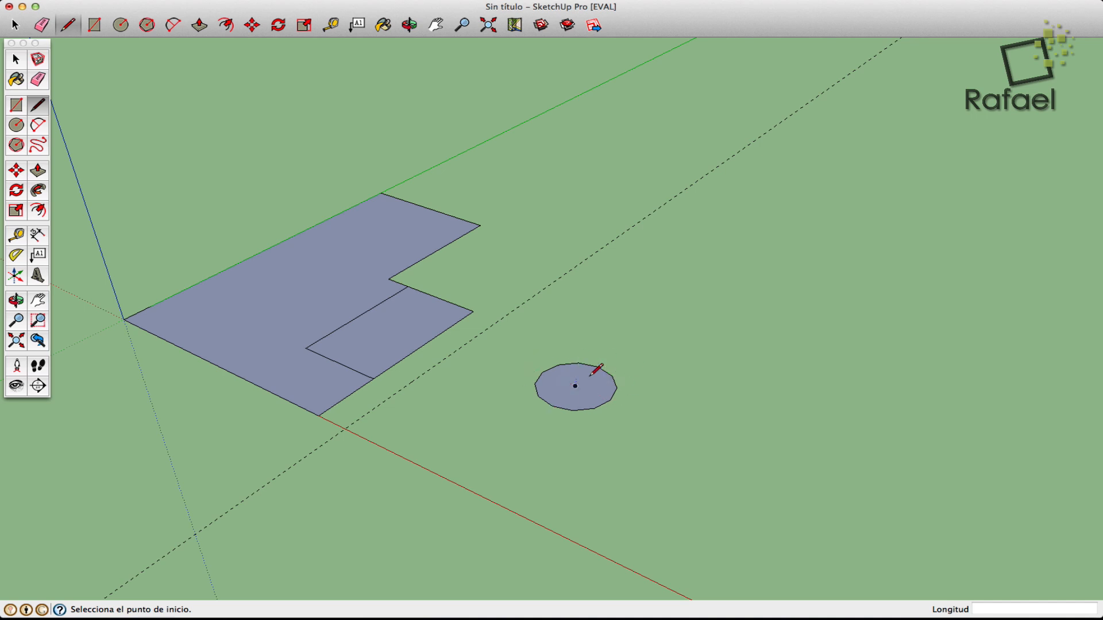
{"action": "left_click", "coordinate": [15, 239]}
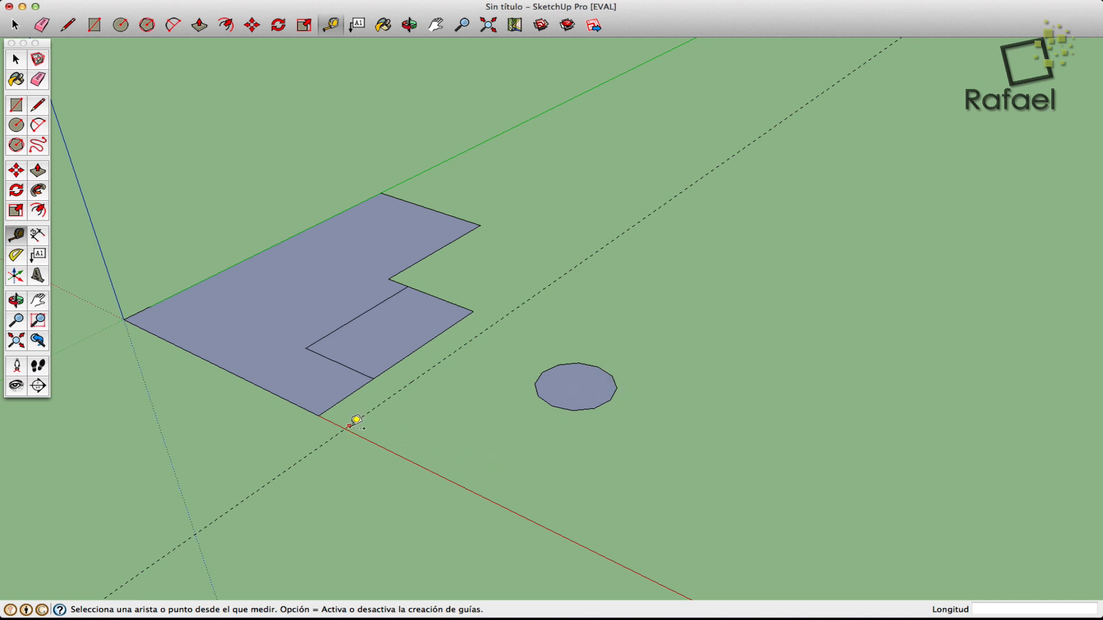
{"action": "middle_click_drag", "start_coordinate": [276, 419], "coordinate": [303, 394]}
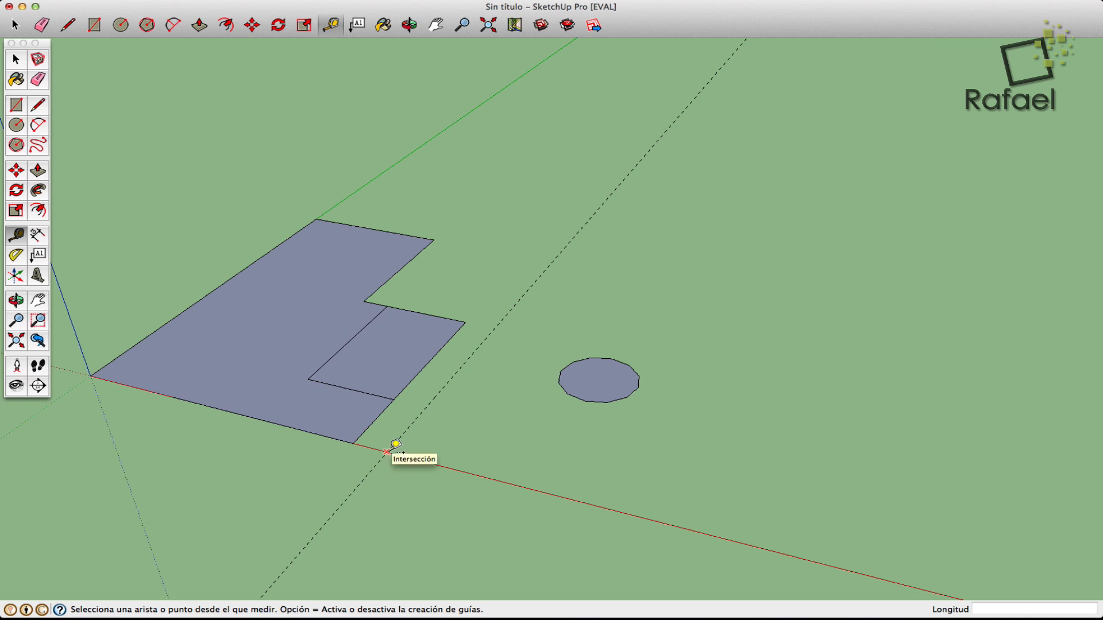
{"action": "left_click", "coordinate": [387, 452]}
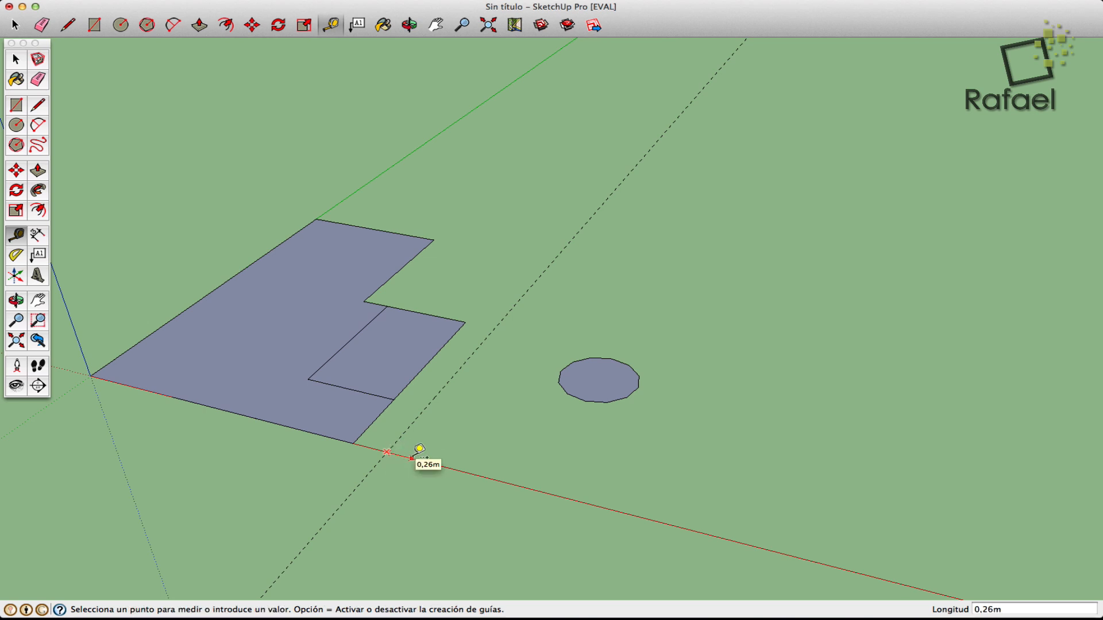
{"action": "type", "text": "0,1cm"}
{"action": "key", "text": "Return"}
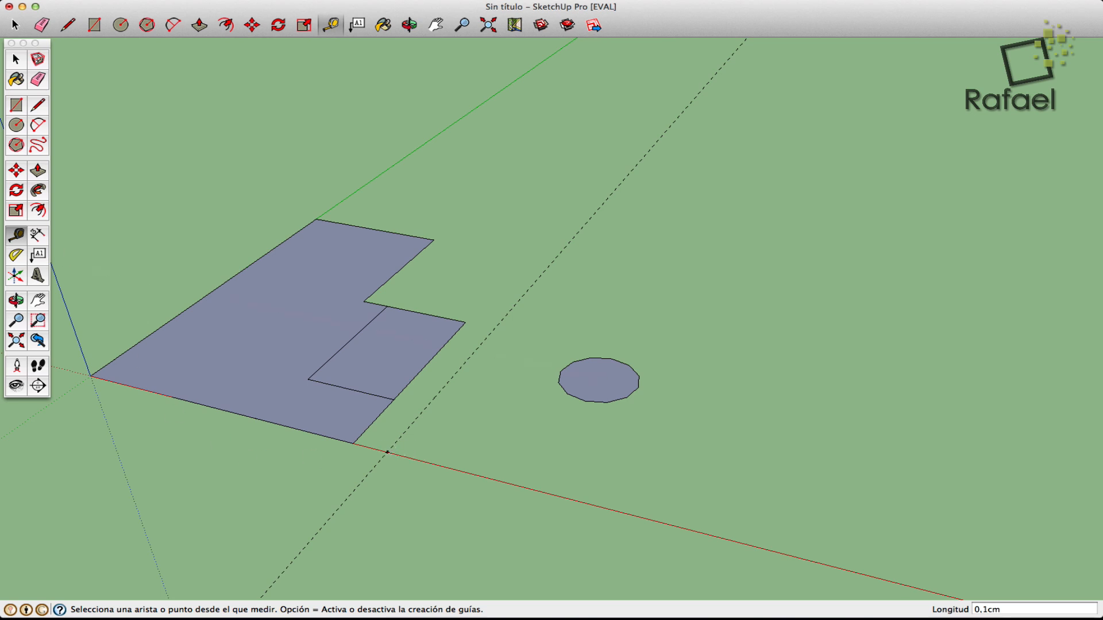
Step: Move the new guide point from the guide's intersection with the red axis to the circle's center
{"action": "left_click", "coordinate": [15, 59]}
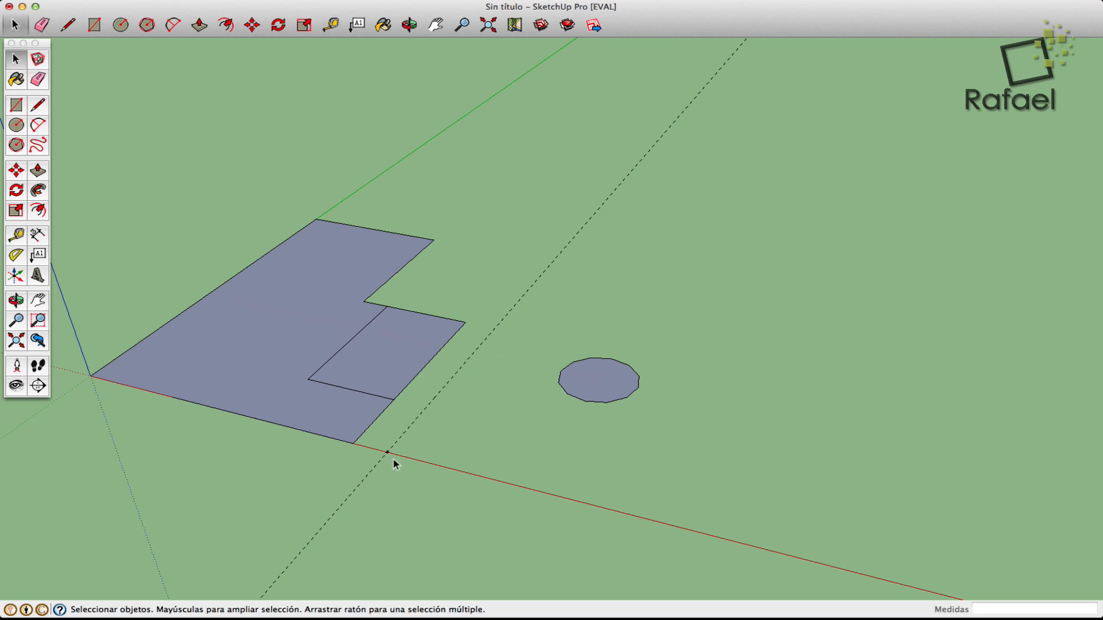
{"action": "left_click", "coordinate": [16, 170]}
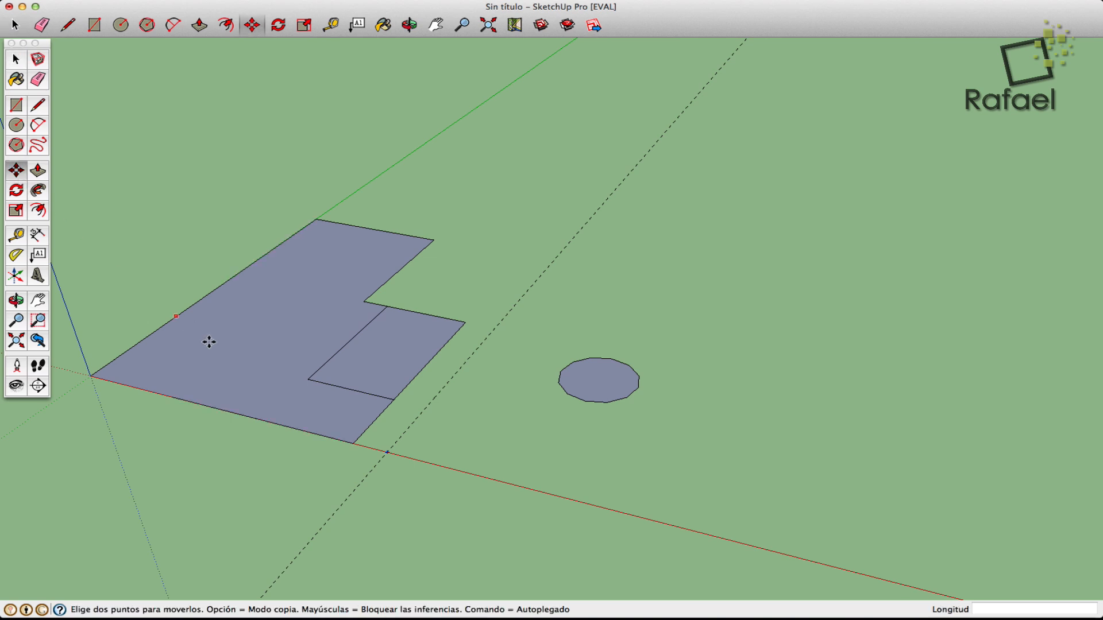
{"action": "left_click", "coordinate": [386, 451]}
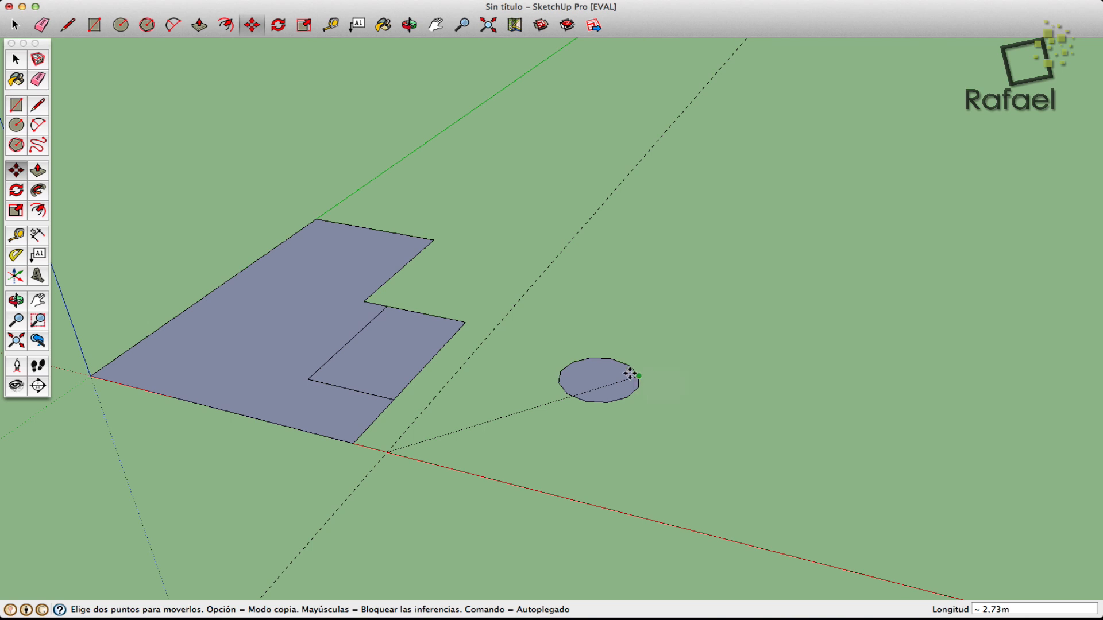
{"action": "left_click", "coordinate": [598, 379]}
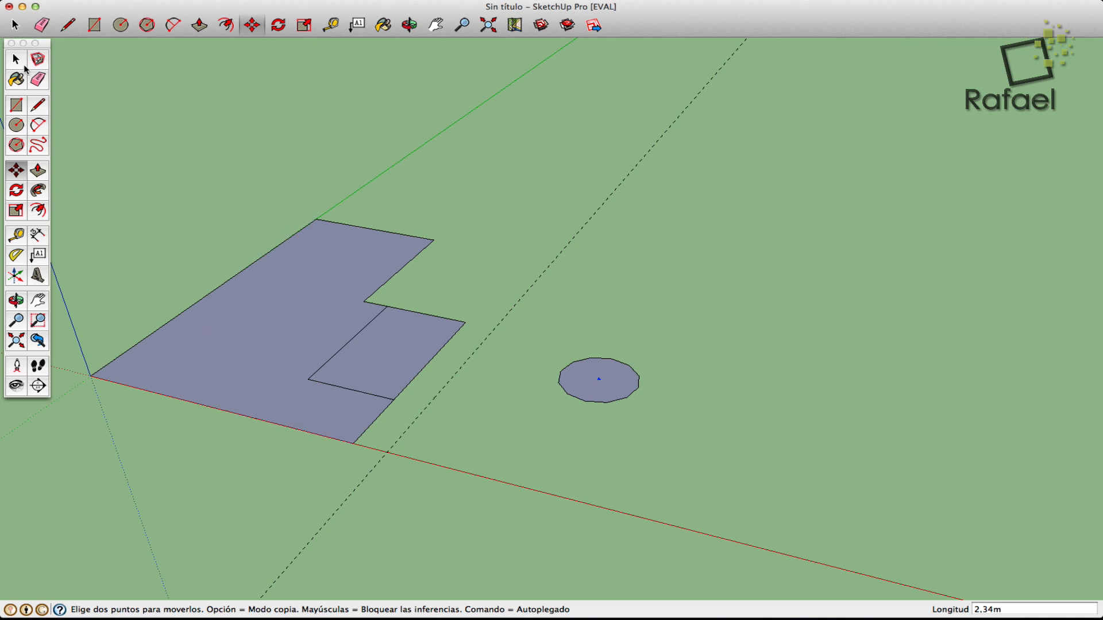
{"action": "key", "text": "space"}
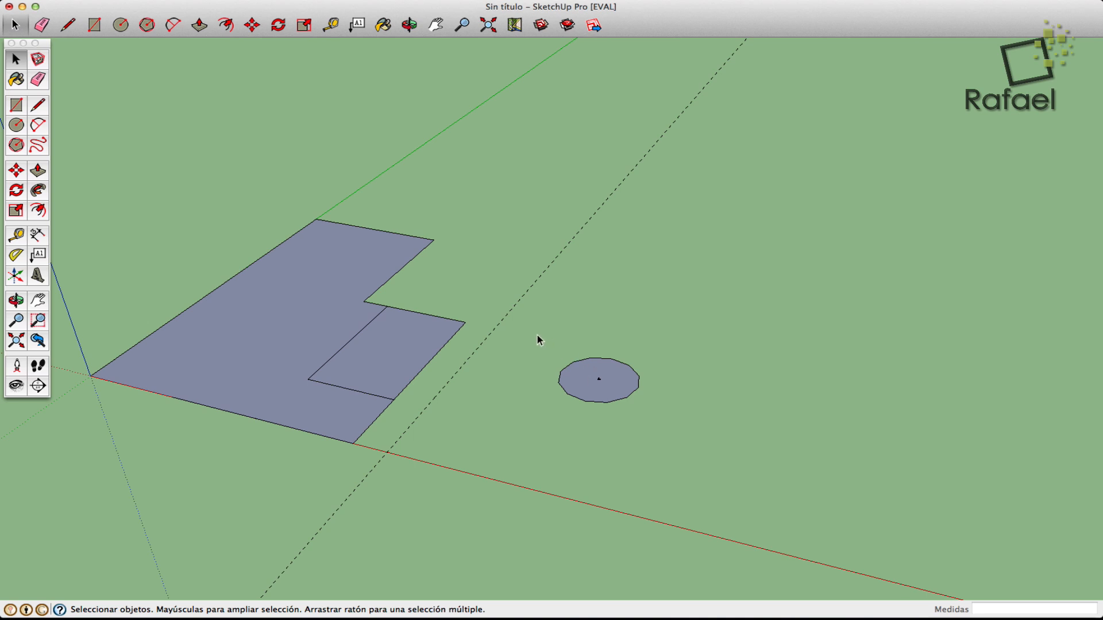
{"action": "left_click_drag", "start_coordinate": [536, 336], "coordinate": [669, 426]}
{"action": "left_click", "coordinate": [570, 301]}
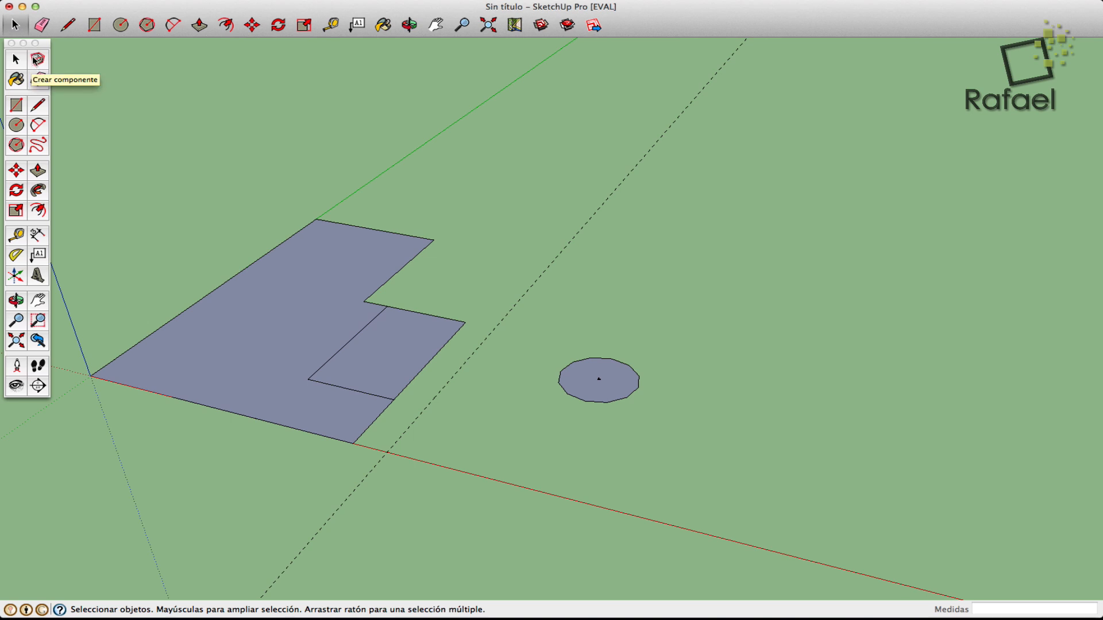
{"action": "left_click_drag", "start_coordinate": [554, 333], "coordinate": [655, 422]}
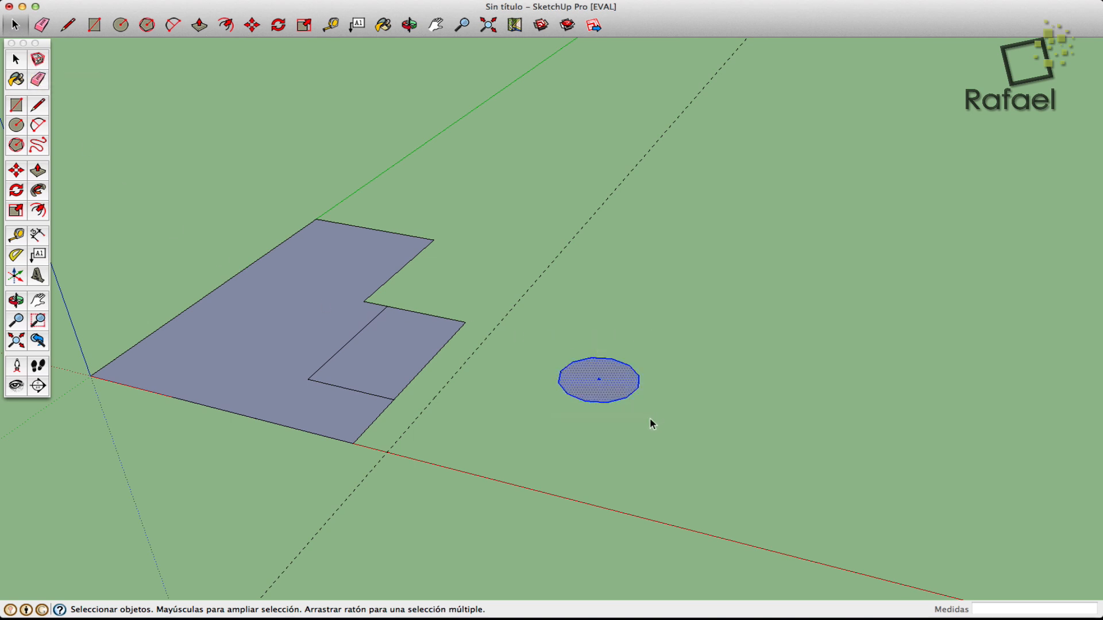
{"action": "left_click", "coordinate": [650, 424]}
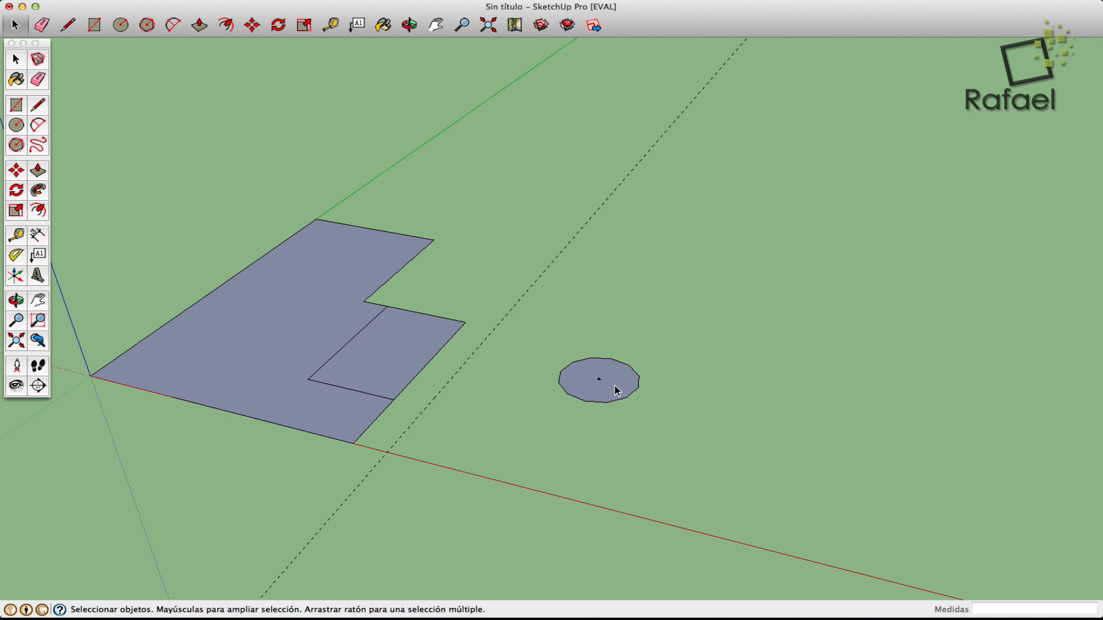
Step: Convert the 12-sided circle's edge into a polygon and clear the selection
{"action": "left_click", "coordinate": [591, 358]}
{"action": "right_click", "coordinate": [572, 364]}
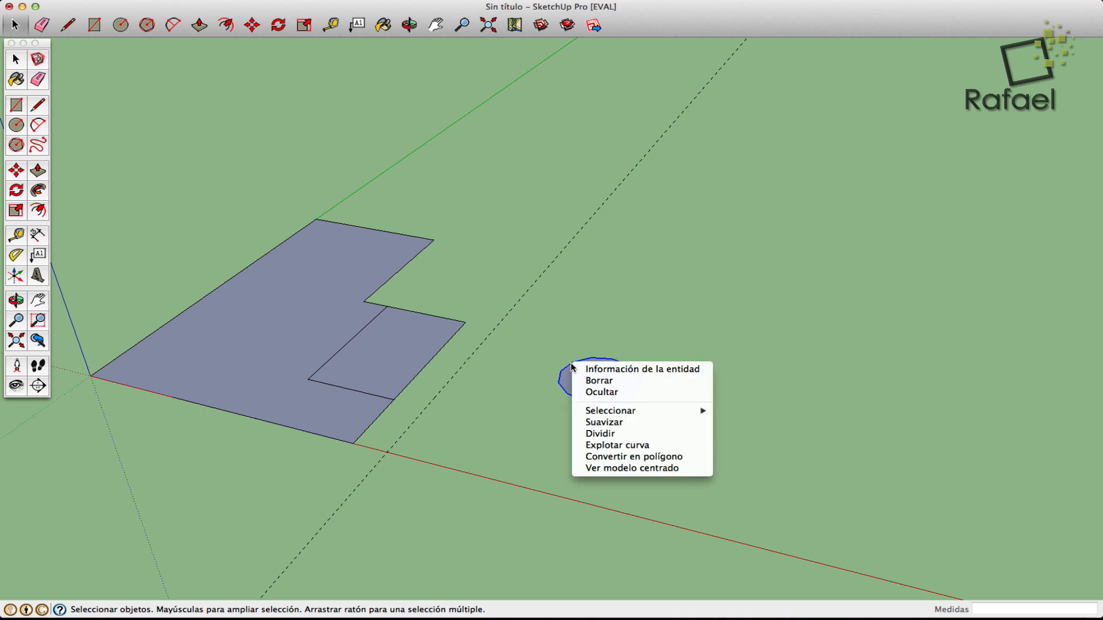
{"action": "left_click", "coordinate": [626, 456]}
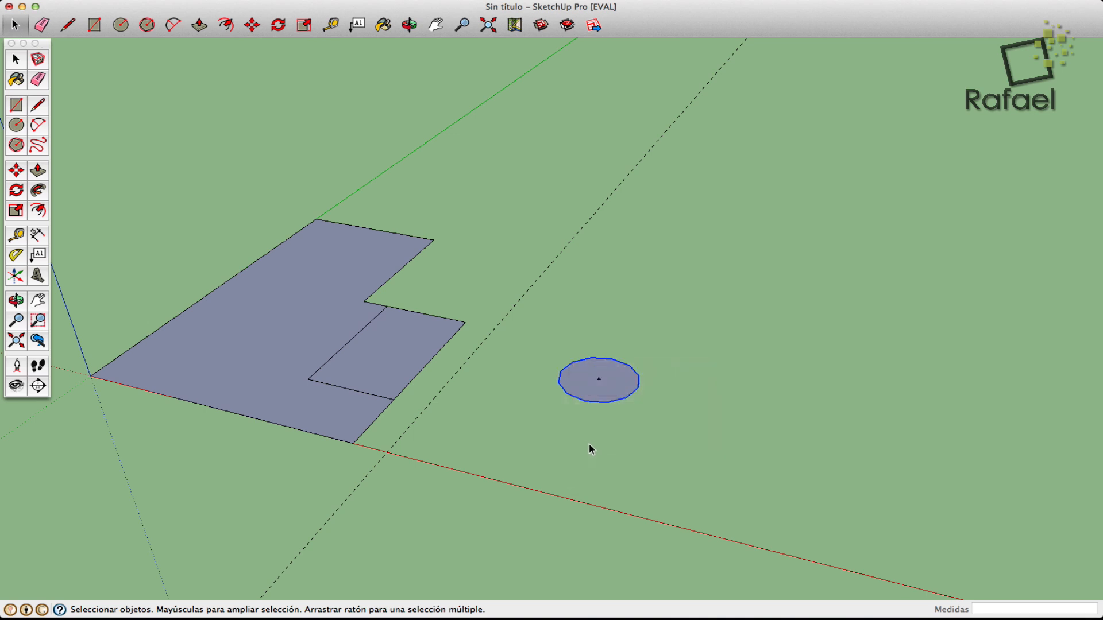
{"action": "left_click", "coordinate": [585, 432]}
{"action": "left_click", "coordinate": [581, 401]}
{"action": "left_click", "coordinate": [519, 434]}
Step: Move the 12-sided shape together with its center guide point onto the inner corner of the lines drawn in the face
{"action": "left_click", "coordinate": [15, 59]}
{"action": "left_click_drag", "start_coordinate": [524, 327], "coordinate": [769, 476]}
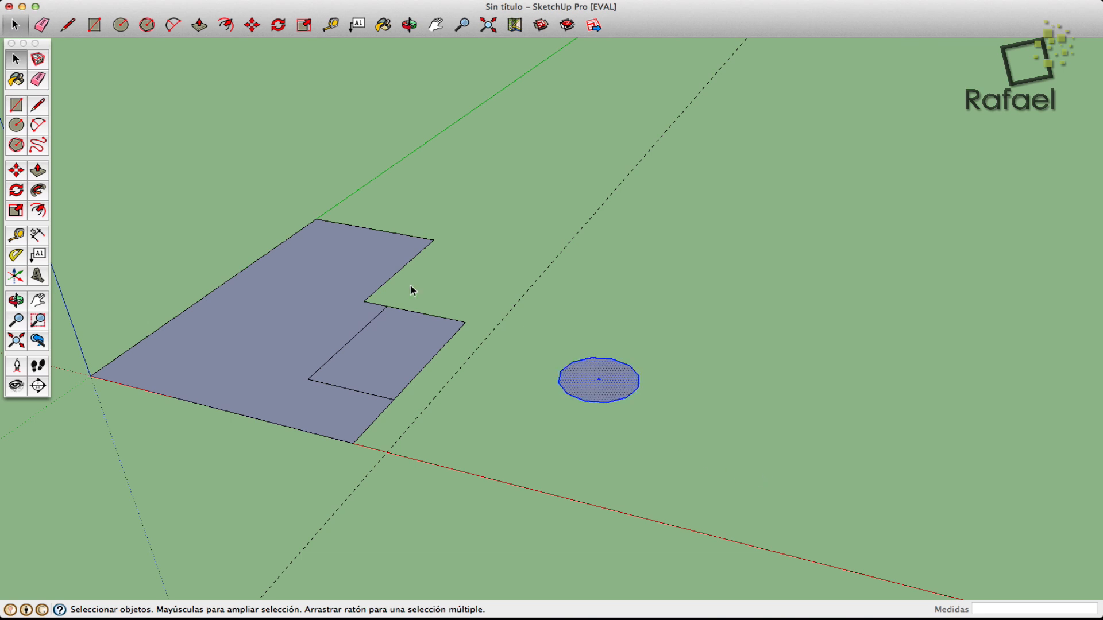
{"action": "left_click", "coordinate": [16, 170]}
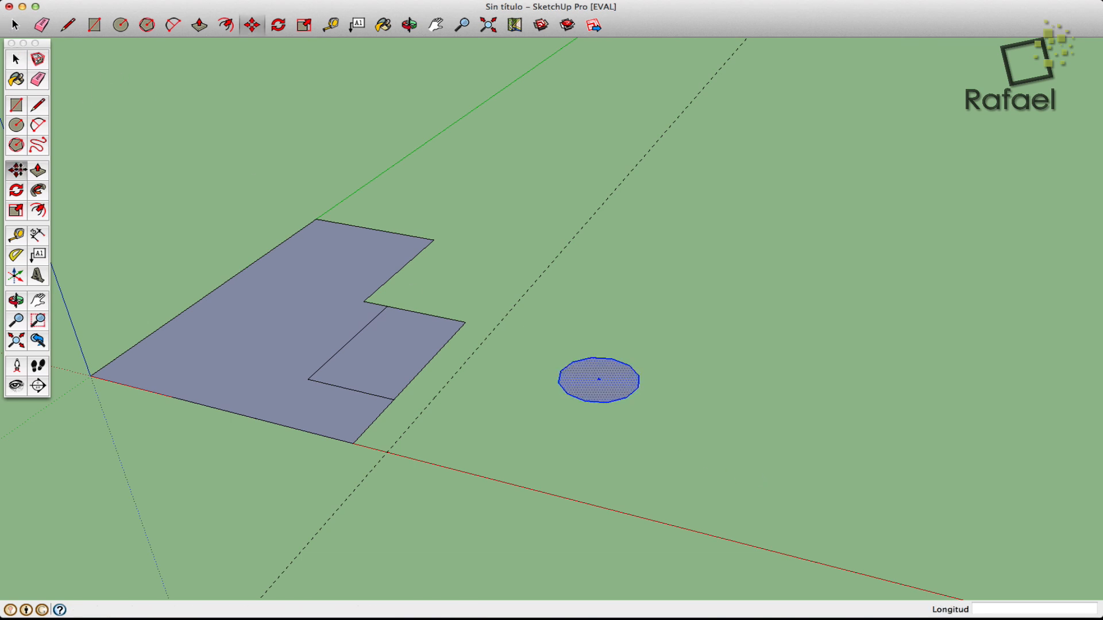
{"action": "left_click", "coordinate": [600, 379]}
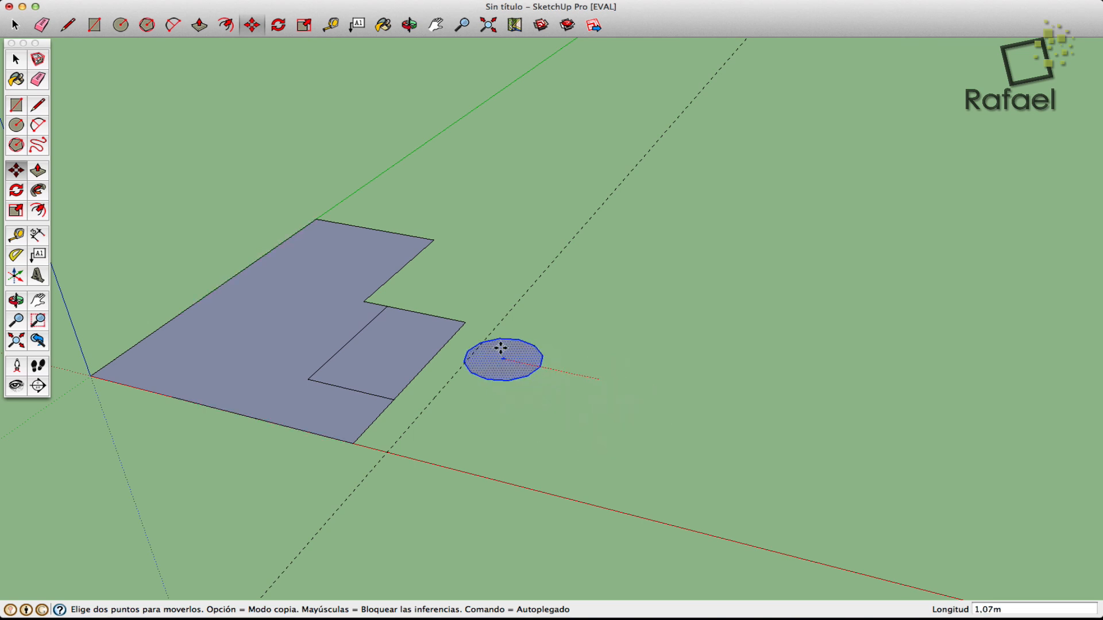
{"action": "left_click", "coordinate": [308, 379]}
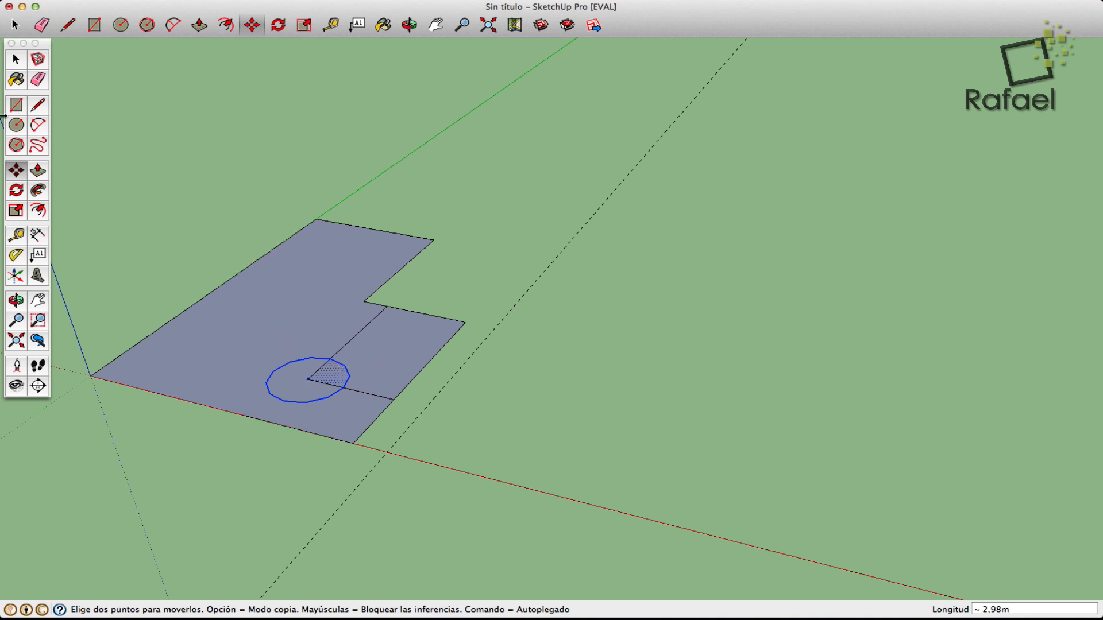
Step: Undo the move of the 12-sided shape and clear the selection
{"action": "left_click", "coordinate": [127, 2]}
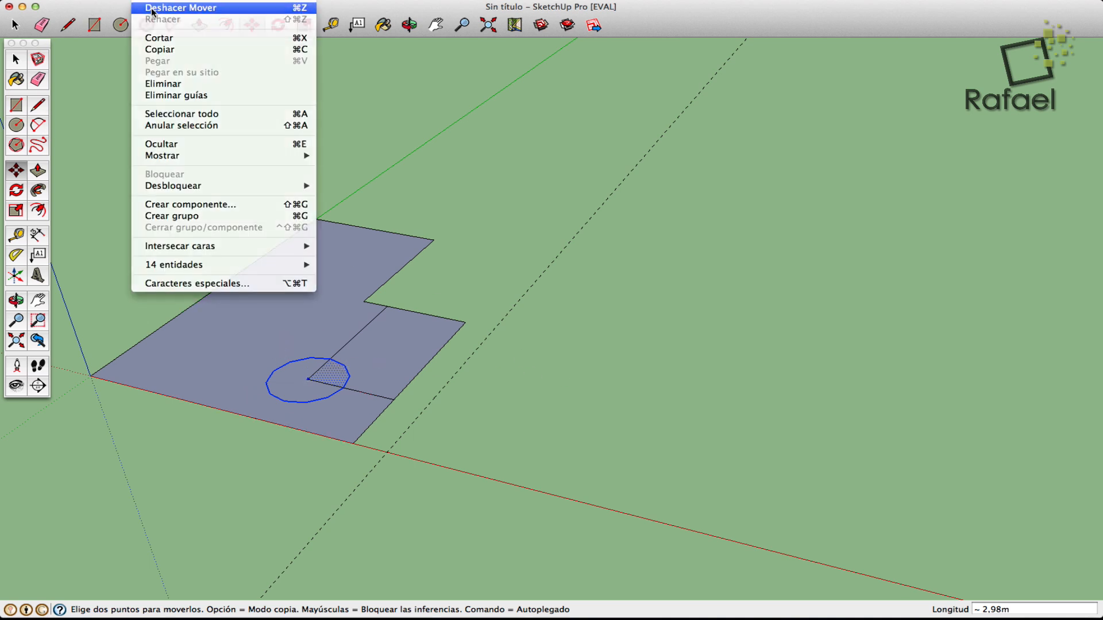
{"action": "left_click", "coordinate": [218, 7]}
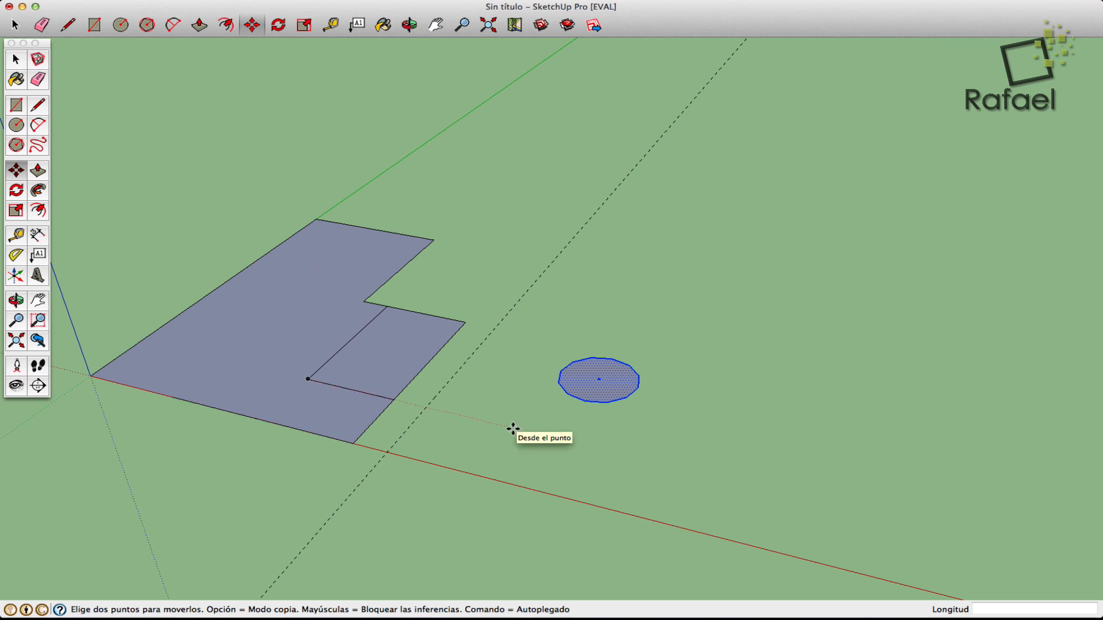
{"action": "left_click", "coordinate": [16, 59]}
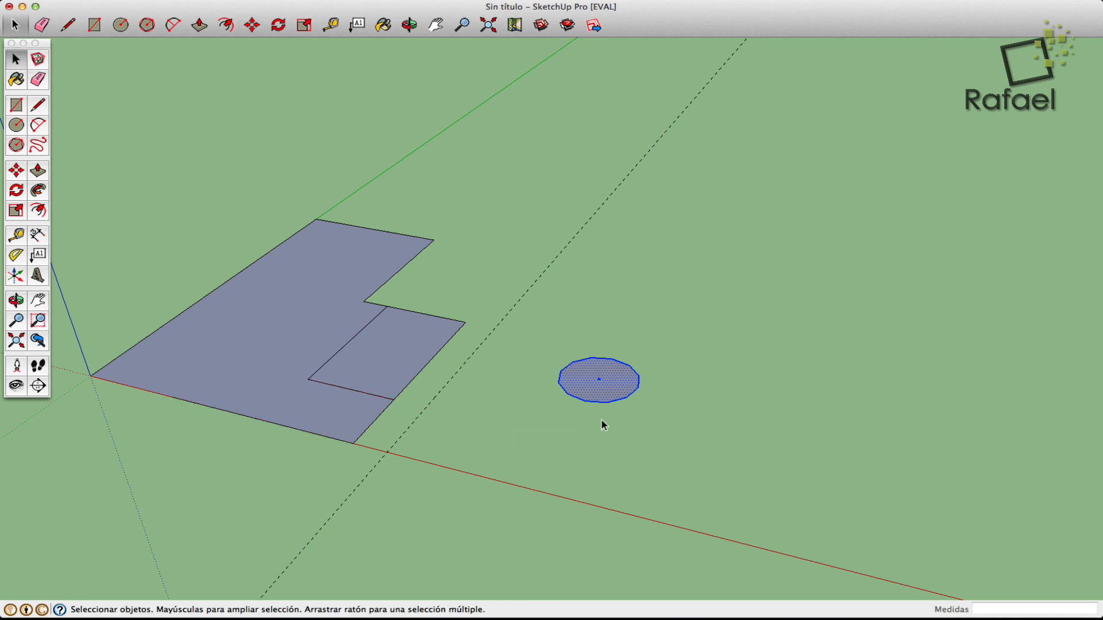
{"action": "left_click", "coordinate": [604, 450]}
Step: Place a guide about 0.80 m outward from the notch edge parallel to the green axis, and mark a guide point 0.5 m along it
{"action": "left_click", "coordinate": [21, 239]}
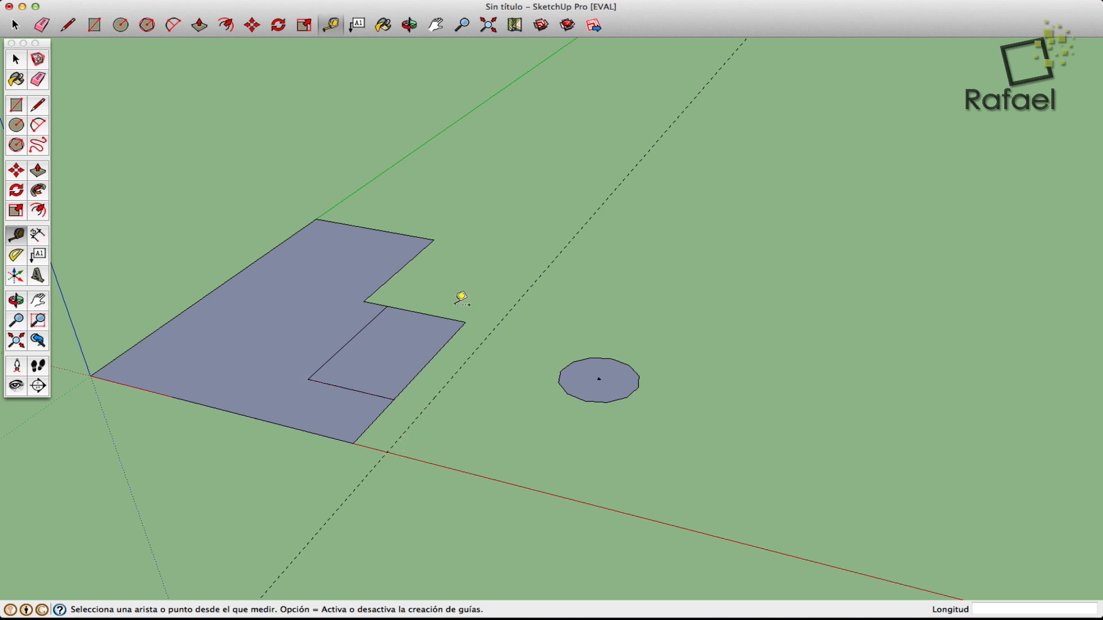
{"action": "left_click", "coordinate": [421, 250]}
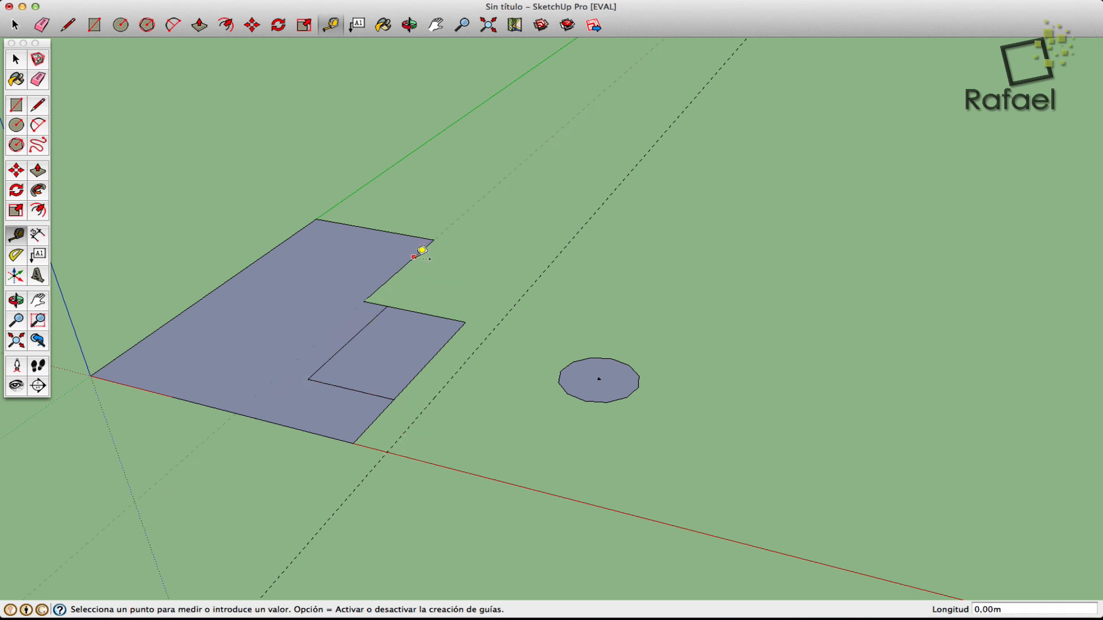
{"action": "left_click", "coordinate": [467, 277]}
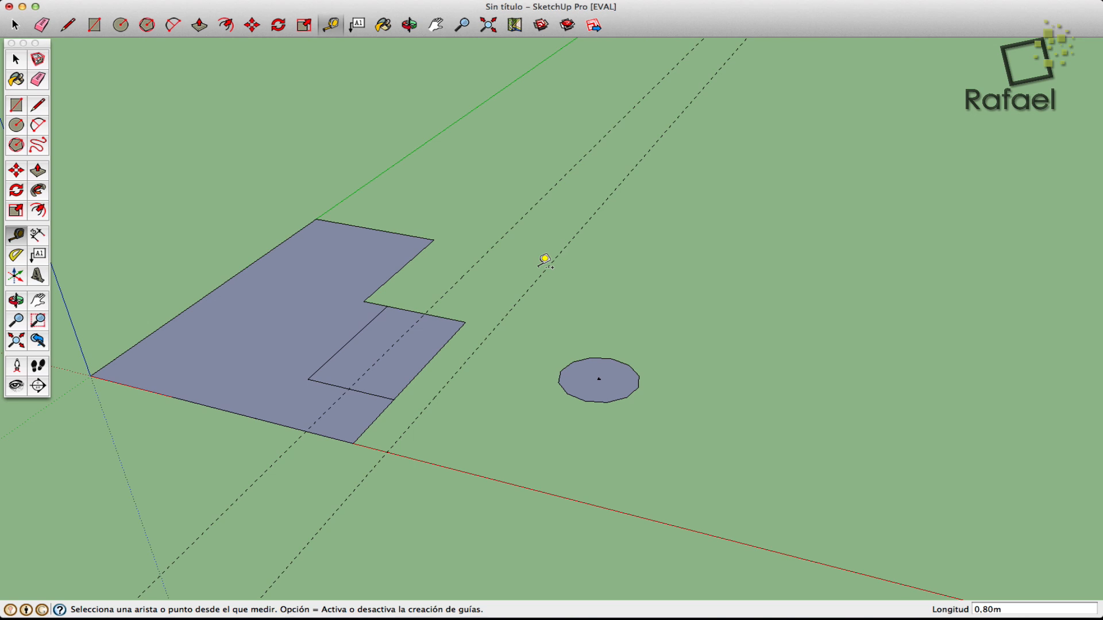
{"action": "left_click", "coordinate": [438, 300]}
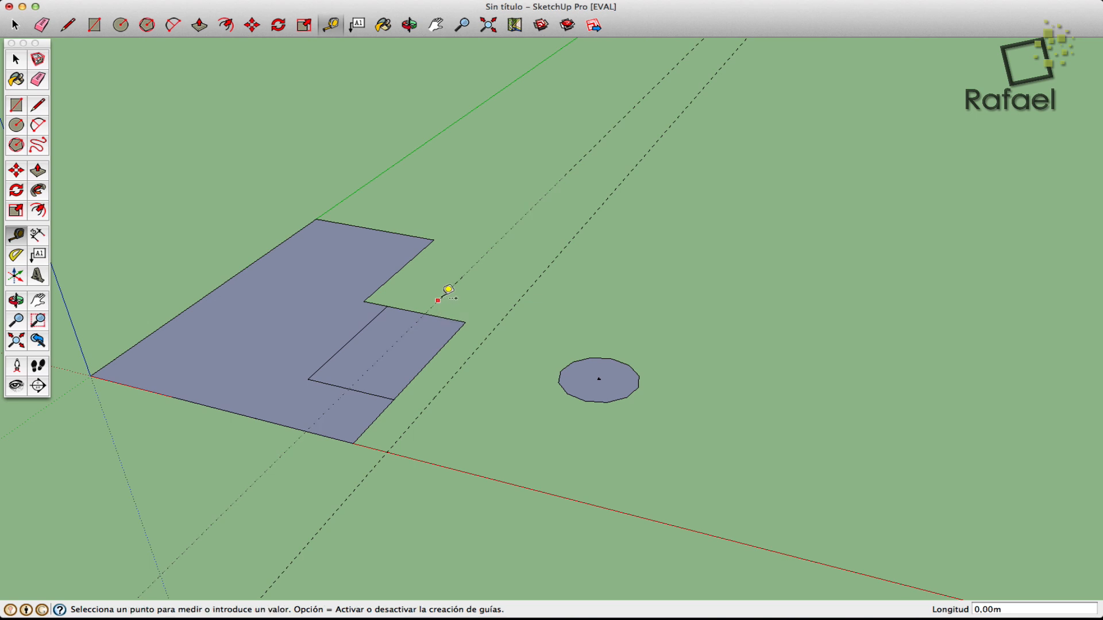
{"action": "left_click", "coordinate": [466, 274]}
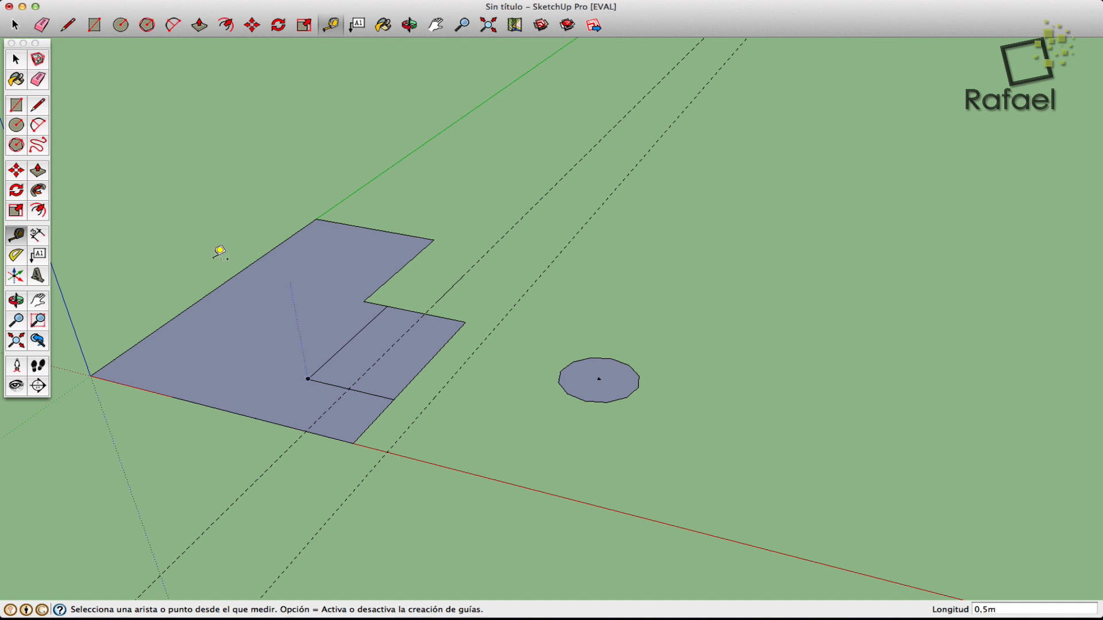
Step: Erase the guide running through the notch together with its guide point
{"action": "left_click", "coordinate": [24, 67]}
{"action": "left_click", "coordinate": [38, 80]}
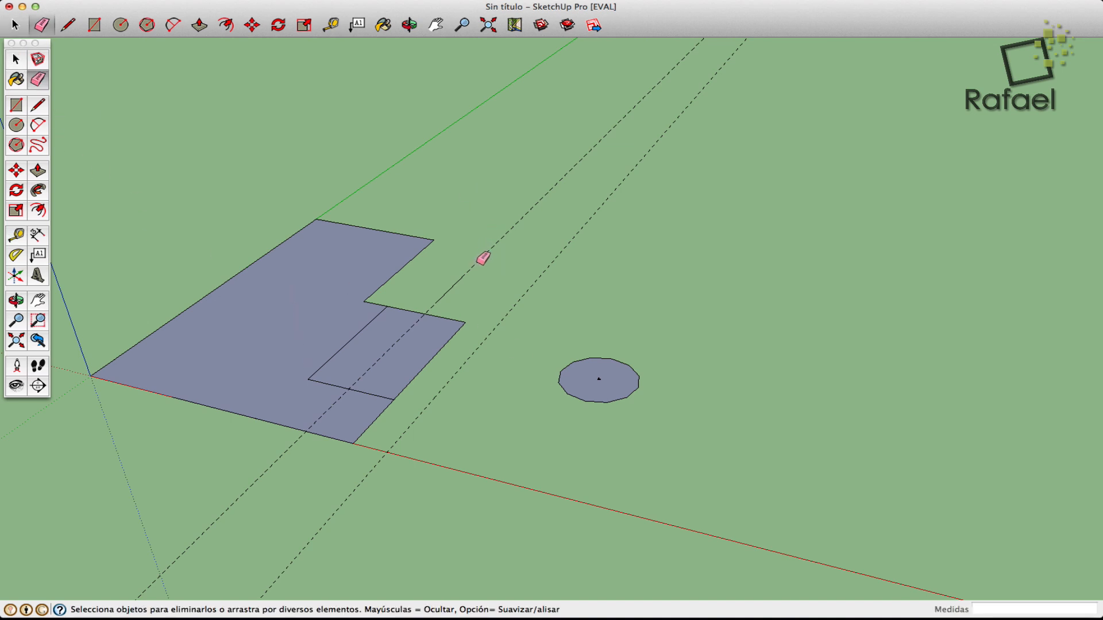
{"action": "left_click", "coordinate": [483, 257]}
{"action": "left_click", "coordinate": [17, 235]}
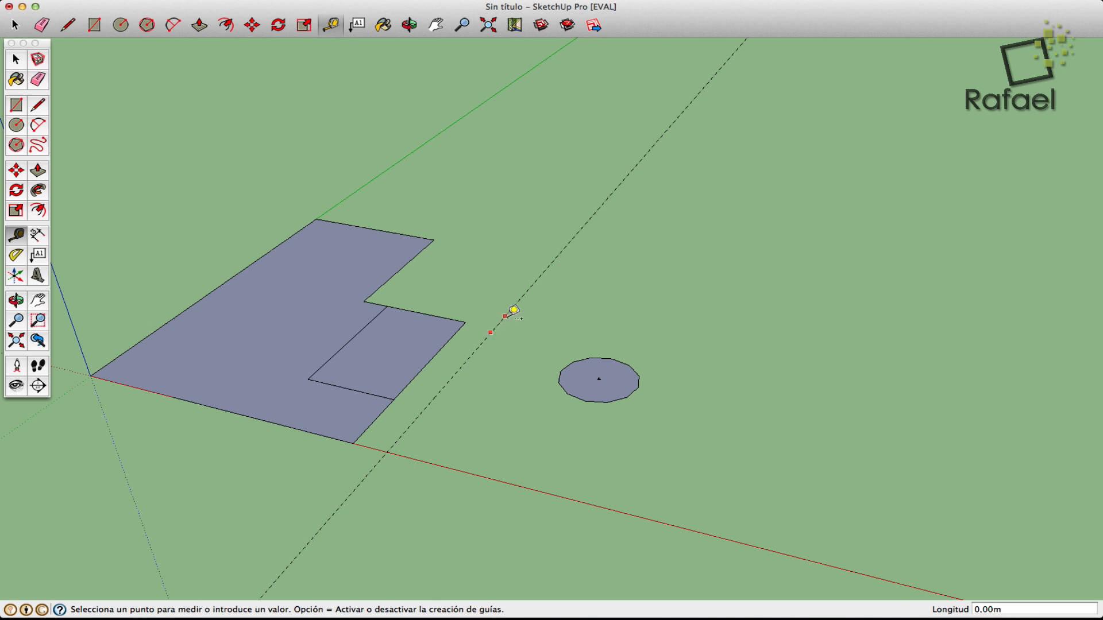
{"action": "left_click", "coordinate": [514, 310]}
{"action": "left_click", "coordinate": [506, 315]}
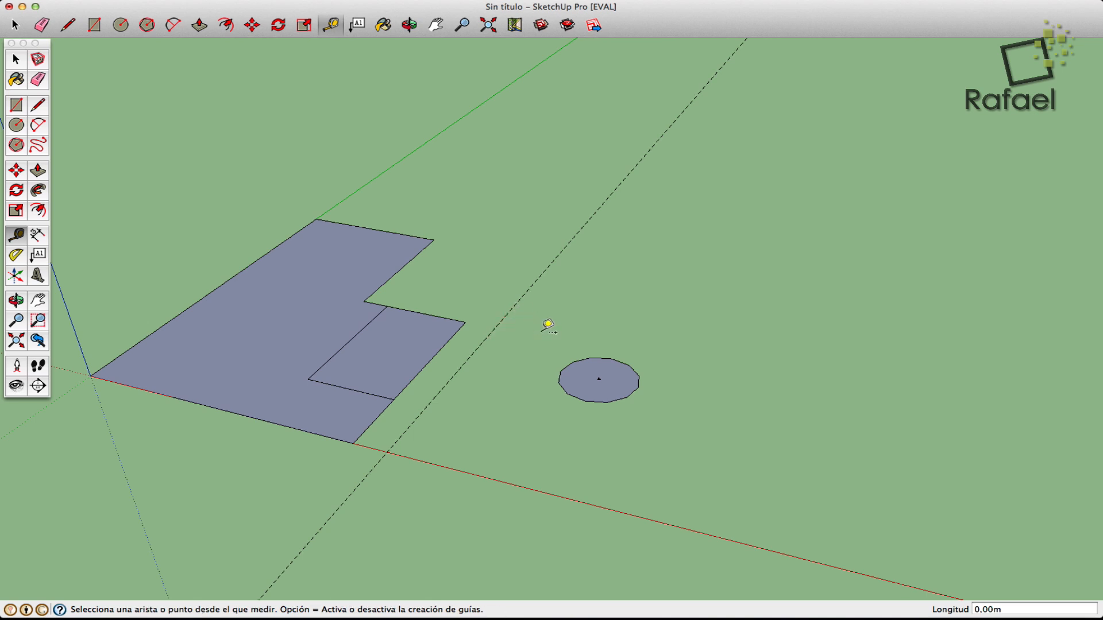
Step: Erase the remaining guide outside the face's outer edge
{"action": "left_click", "coordinate": [38, 79]}
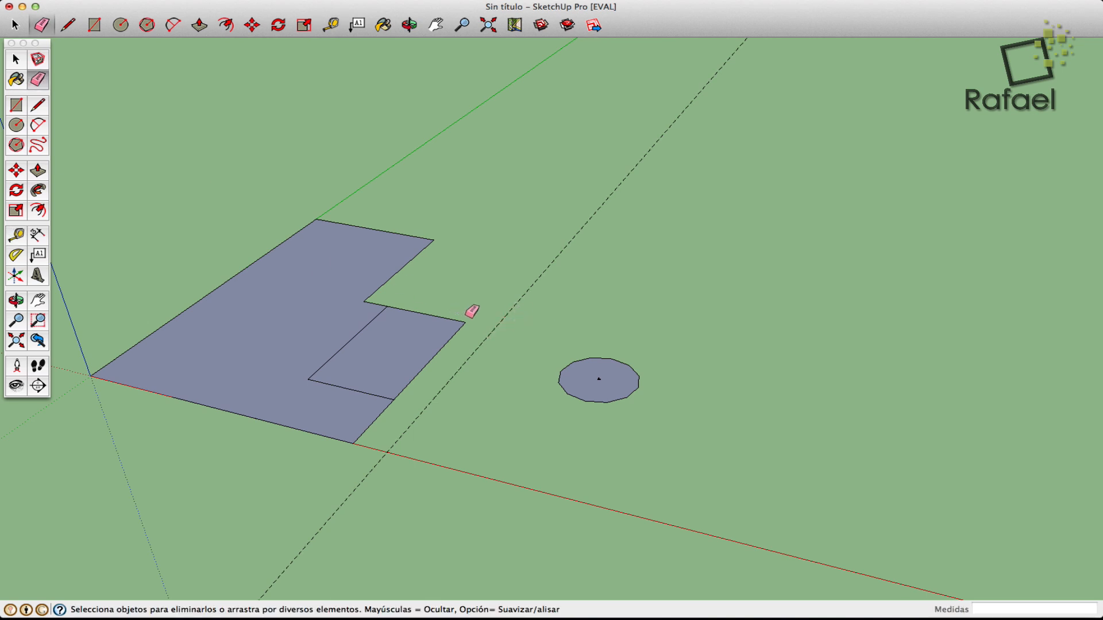
{"action": "left_click", "coordinate": [505, 315]}
Step: Place a guide about 0.81 m outside the face's outer edge, and try to set a guide point 0.5 m from it along the red direction
{"action": "left_click", "coordinate": [16, 239]}
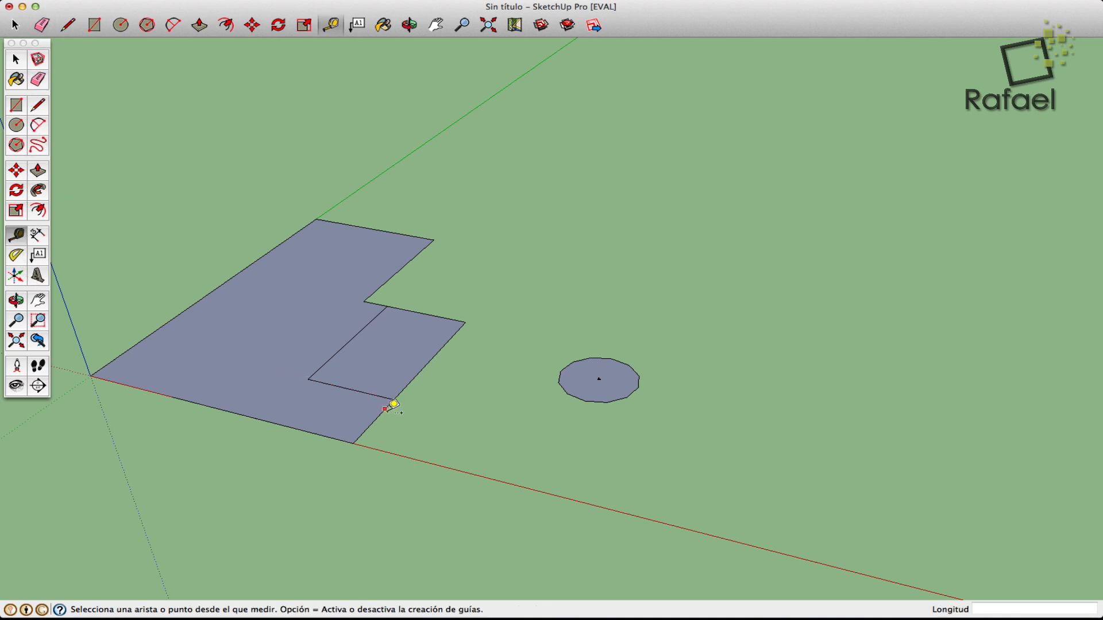
{"action": "left_click", "coordinate": [385, 411]}
{"action": "left_click", "coordinate": [462, 428]}
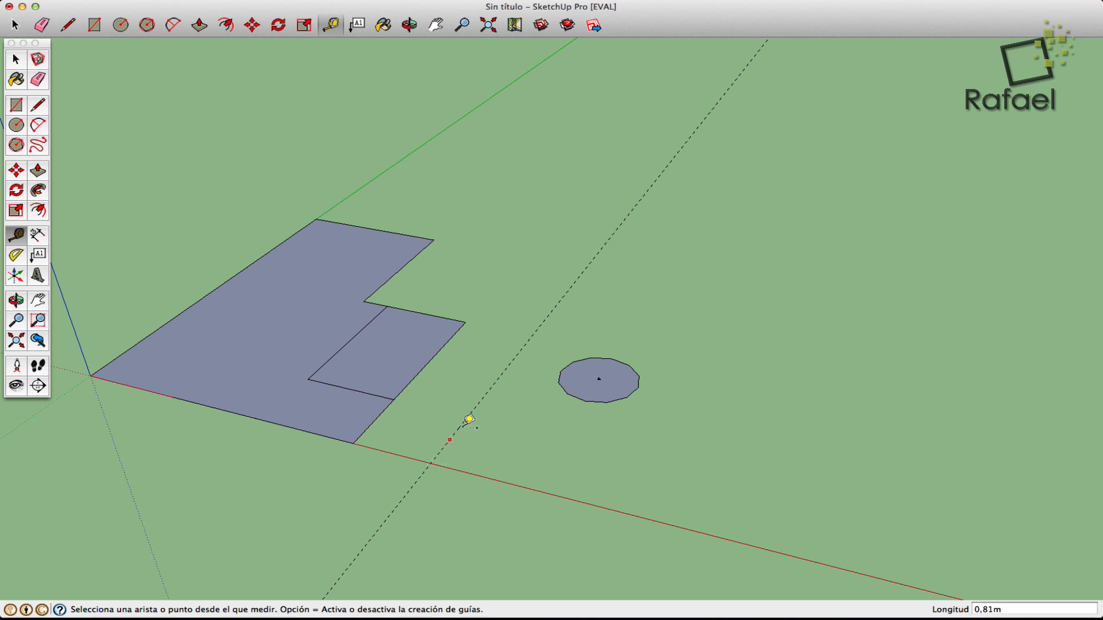
{"action": "left_click", "coordinate": [468, 416]}
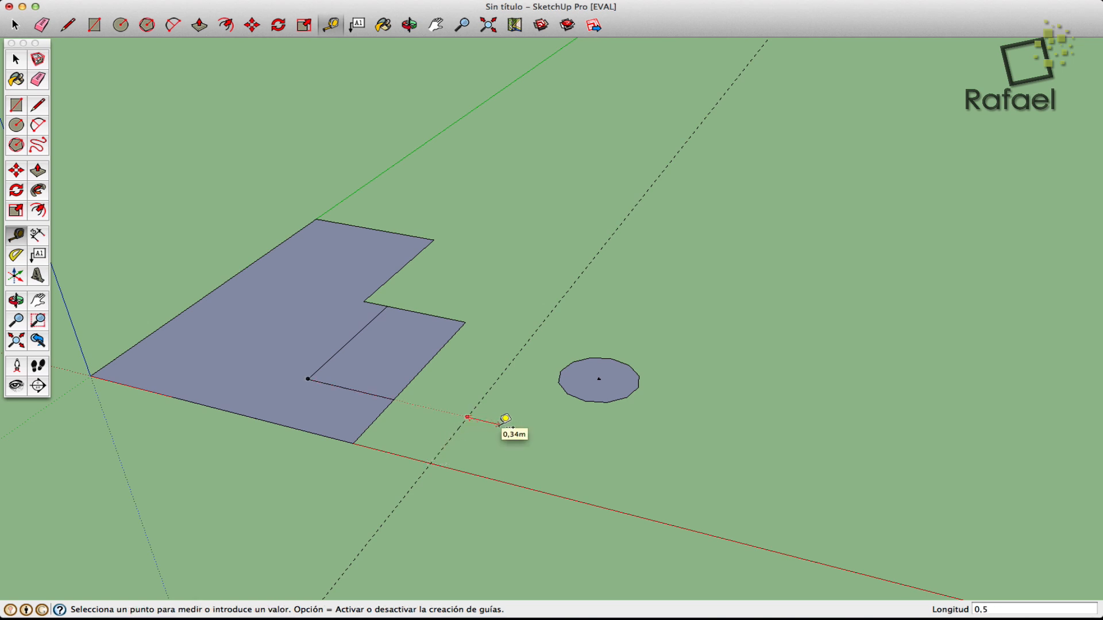
{"action": "left_click", "coordinate": [498, 425]}
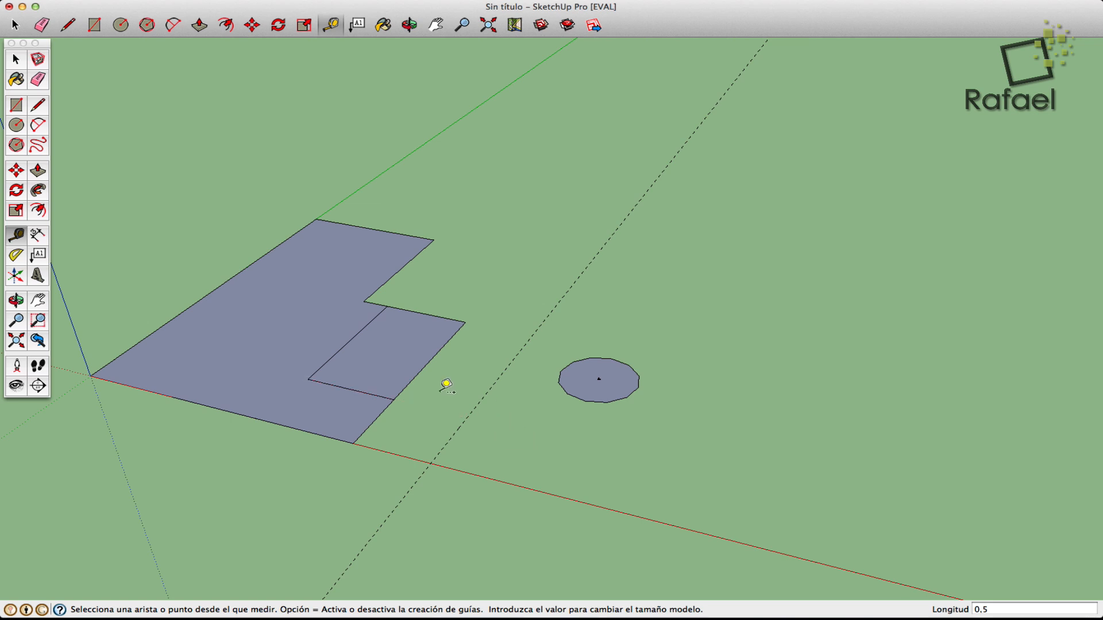
Step: Place a guide point 0.5 m from the face's outer corner along the red direction, and erase it with its guide
{"action": "left_click", "coordinate": [466, 322]}
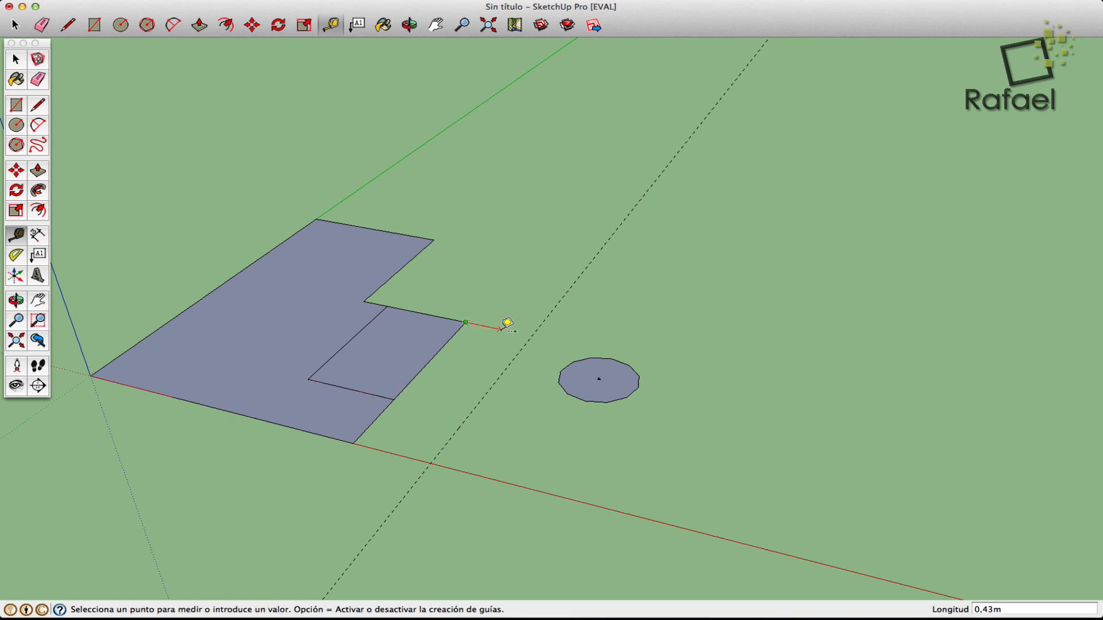
{"action": "type", "text": "0.5"}
{"action": "key", "text": "Return"}
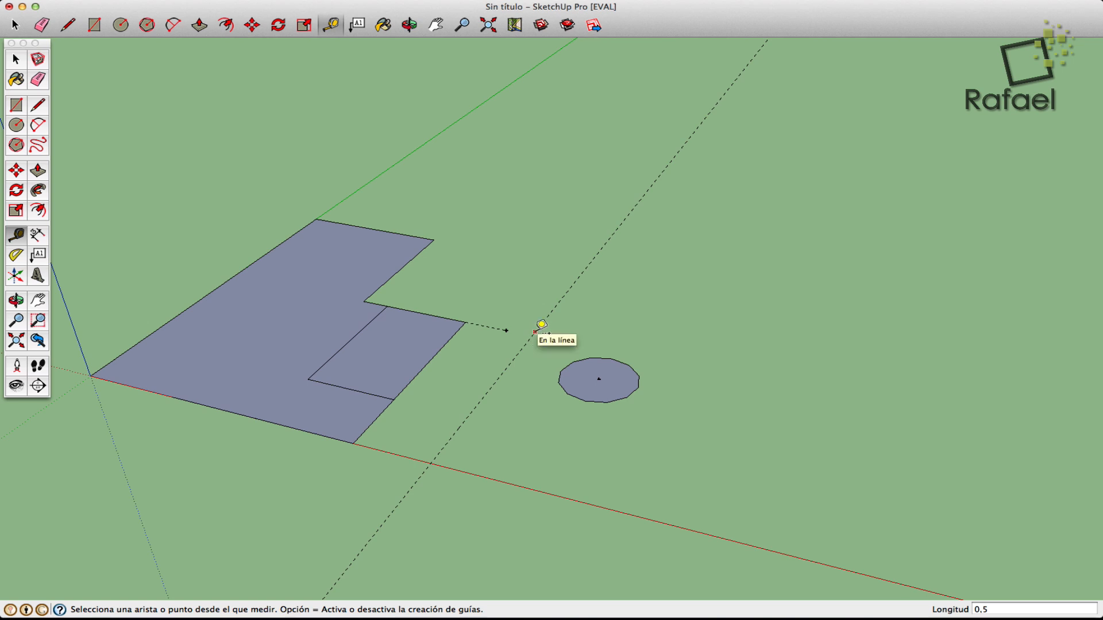
{"action": "key", "text": "o"}
{"action": "left_click_drag", "start_coordinate": [239, 342], "coordinate": [298, 333]}
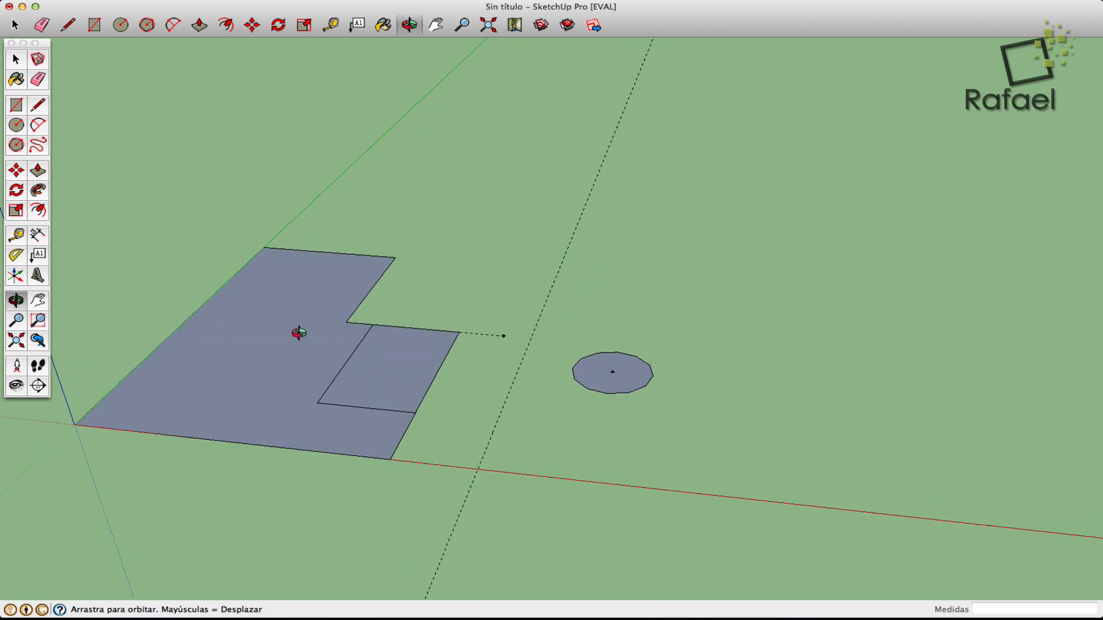
{"action": "middle_click_drag", "start_coordinate": [298, 333], "coordinate": [293, 333]}
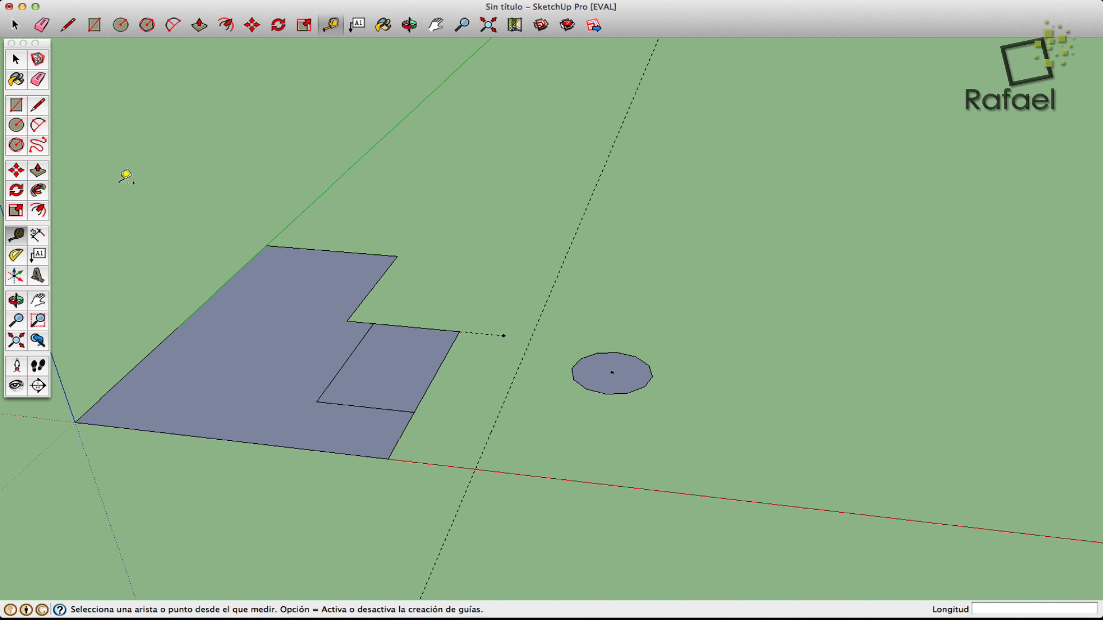
{"action": "key", "text": "e"}
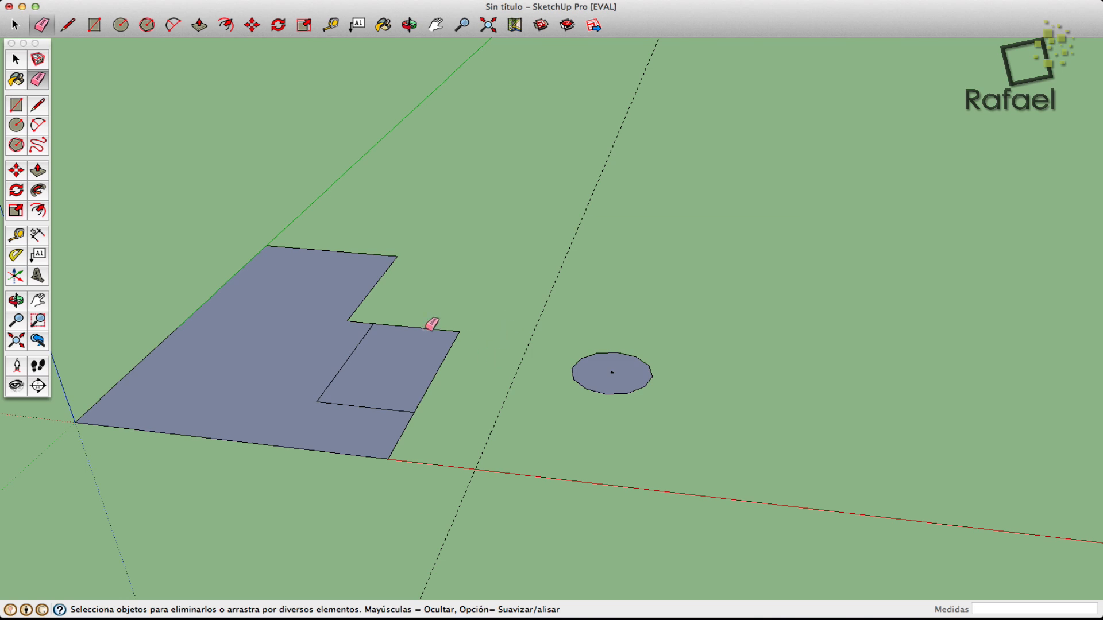
Step: Place a guide point 0.1 m beyond the far corner of the face, on the other side of the notch, along the green direction
{"action": "left_click", "coordinate": [22, 242]}
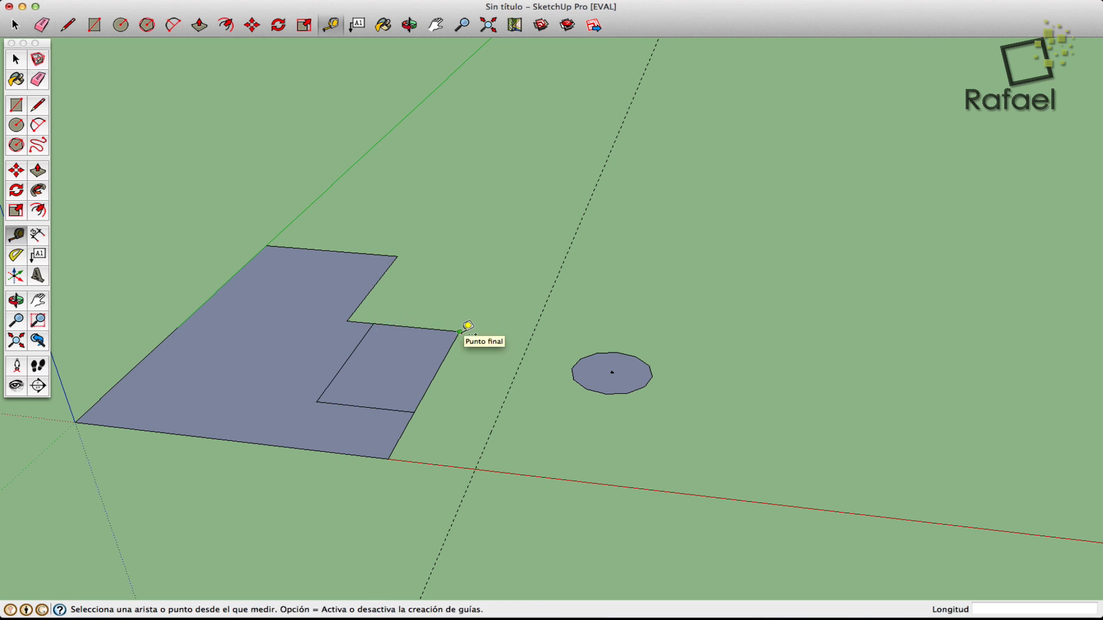
{"action": "left_click", "coordinate": [397, 256]}
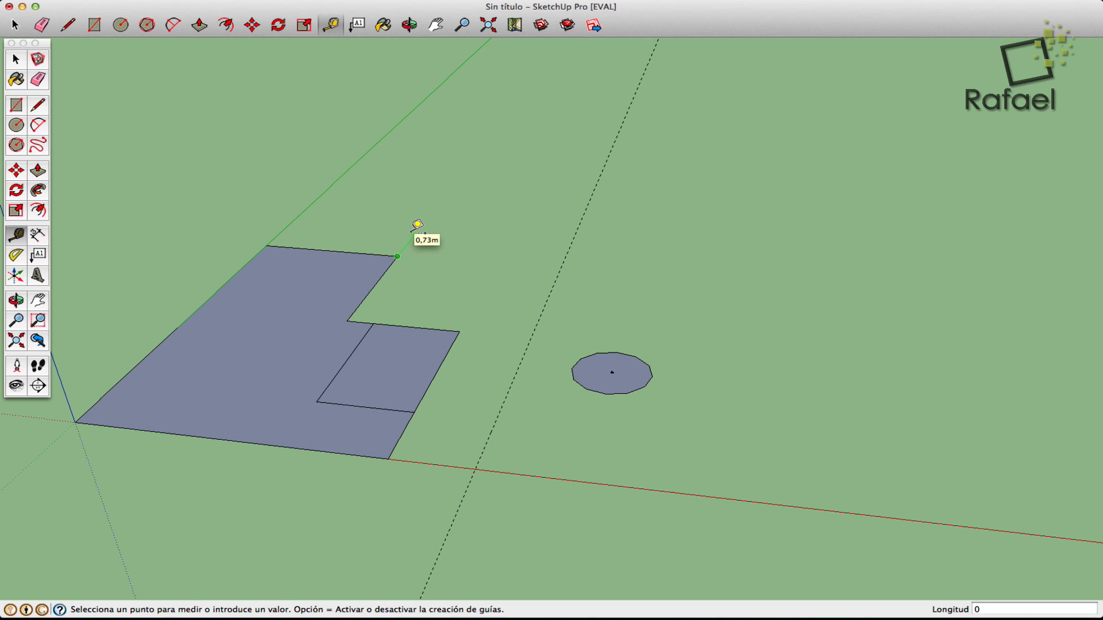
{"action": "key", "text": "Return"}
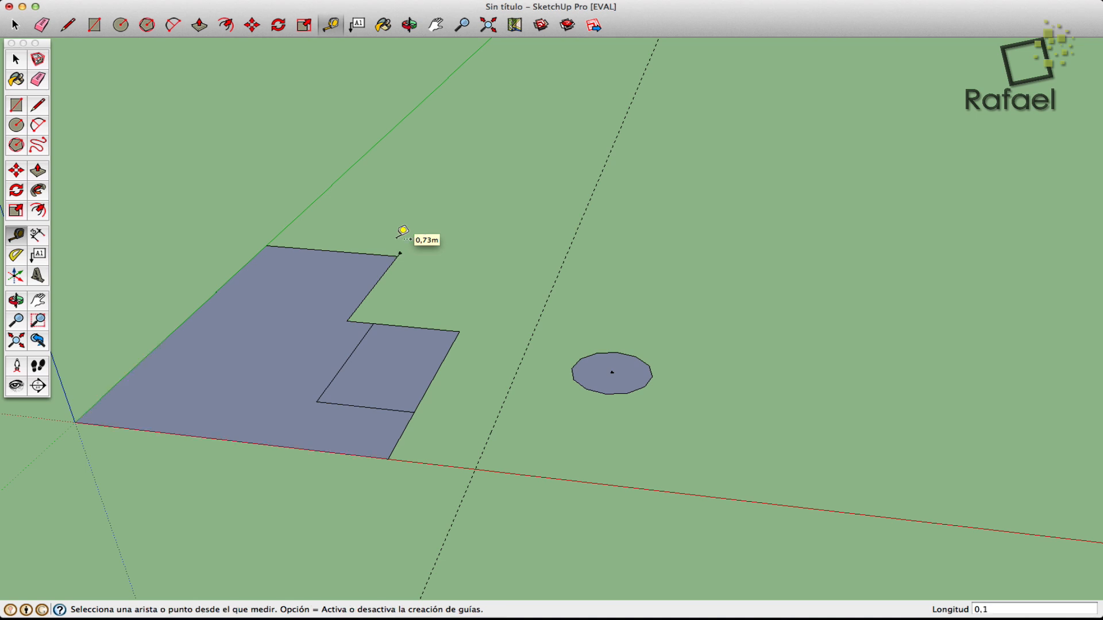
{"action": "scroll", "coordinate": [385, 233], "scroll_direction": "up", "scroll_amount": 2}
{"action": "scroll", "coordinate": [383, 224], "scroll_direction": "up", "scroll_amount": 3}
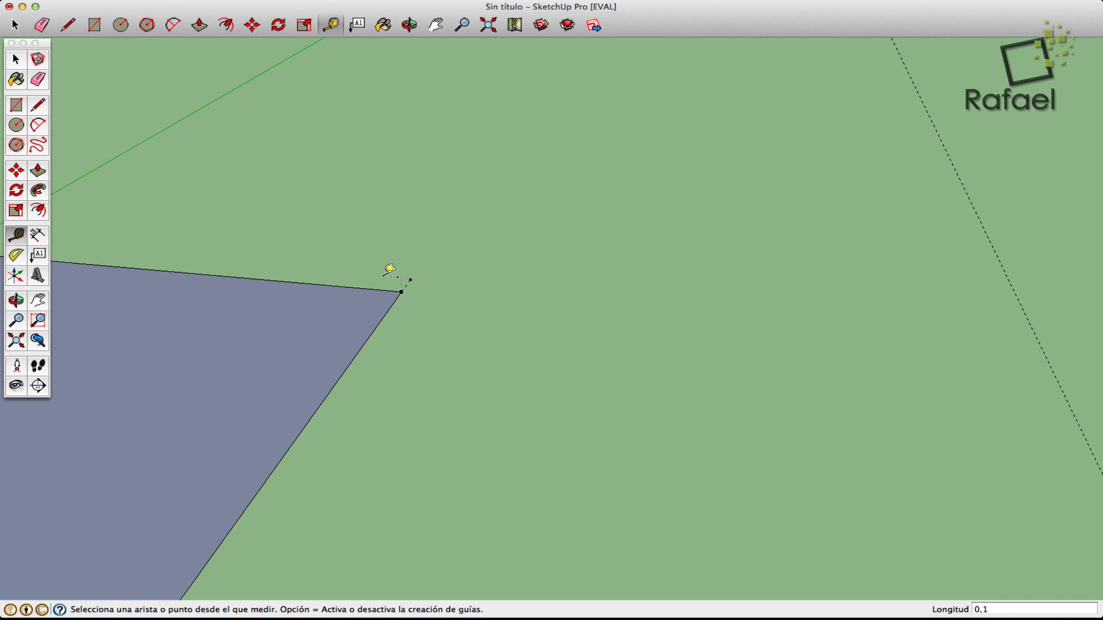
Step: Draw a line about 1.86 m long from the guide point to the green axis, parallel to the face's far edge
{"action": "left_click", "coordinate": [39, 107]}
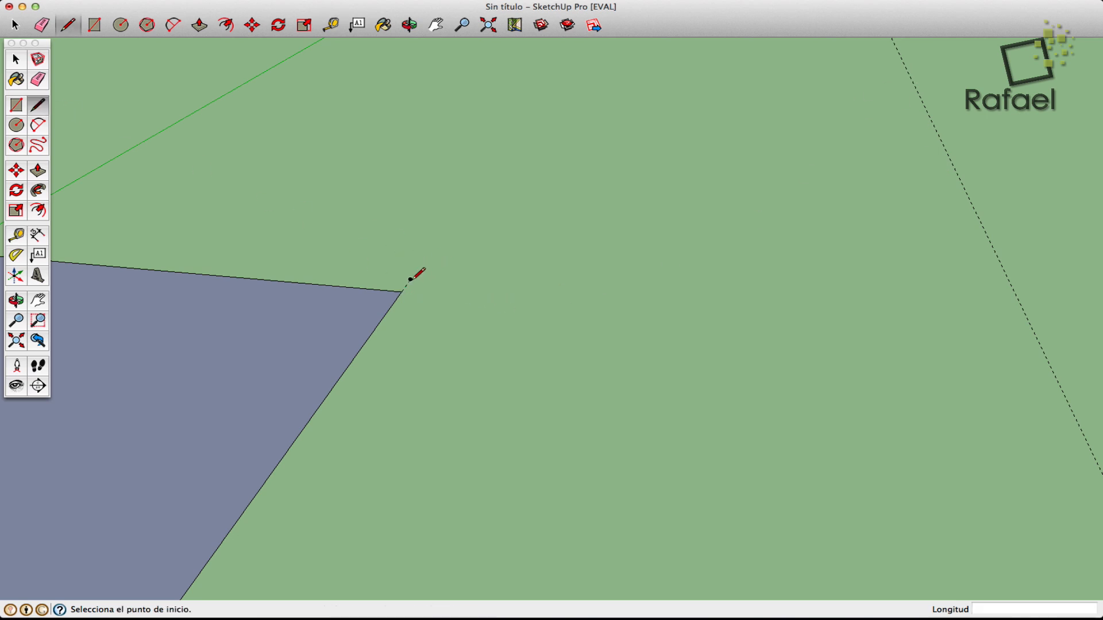
{"action": "left_click", "coordinate": [409, 278]}
{"action": "scroll", "coordinate": [222, 255], "scroll_direction": "down", "scroll_amount": 1}
{"action": "scroll", "coordinate": [223, 256], "scroll_direction": "down", "scroll_amount": 4}
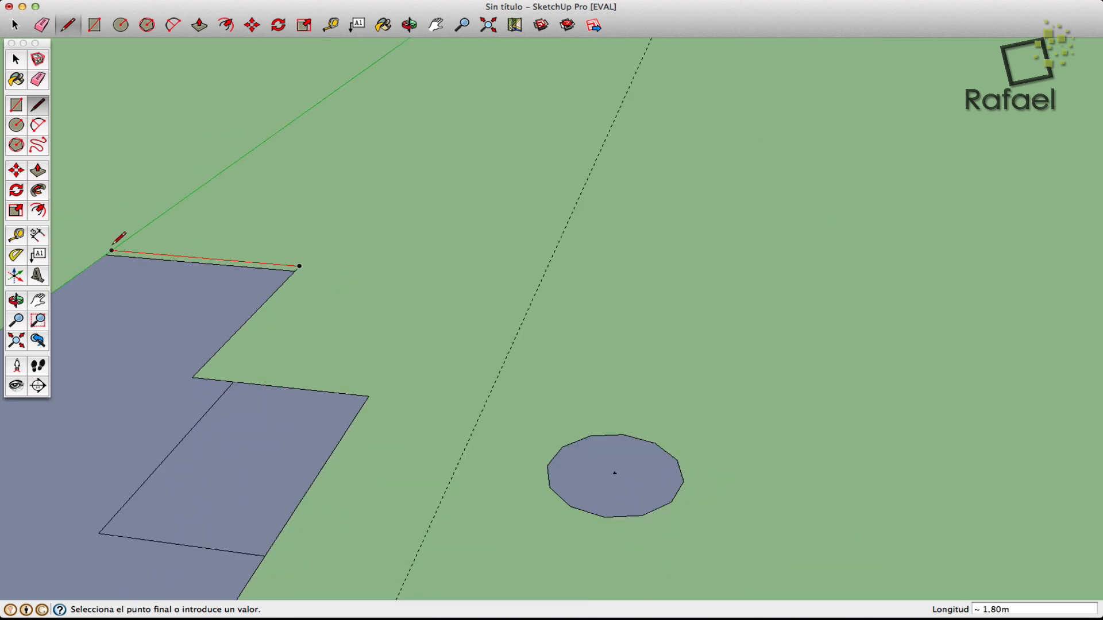
{"action": "left_click", "coordinate": [112, 251]}
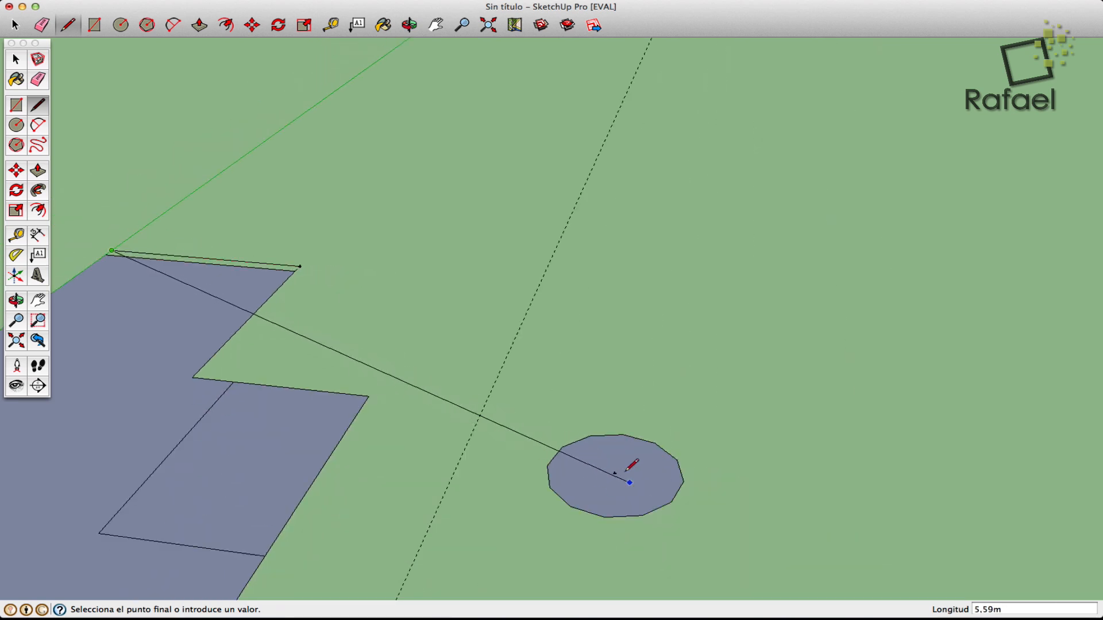
{"action": "key", "text": "Escape"}
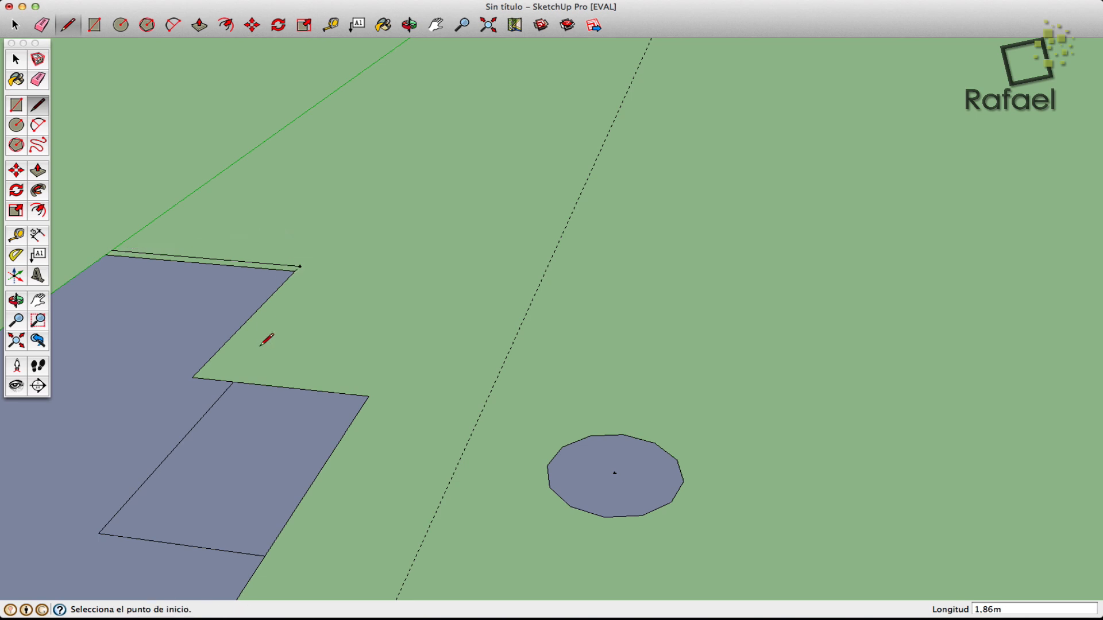
Step: Draw a 12-sided circle with a radius of about 0.46 m on the ground beside the existing circle
{"action": "scroll", "coordinate": [266, 340], "scroll_direction": "down", "scroll_amount": 3}
{"action": "left_click", "coordinate": [36, 300]}
{"action": "left_click_drag", "start_coordinate": [255, 324], "coordinate": [446, 303]}
{"action": "left_click", "coordinate": [17, 300]}
{"action": "left_click_drag", "start_coordinate": [548, 373], "coordinate": [407, 380]}
{"action": "left_click_drag", "start_coordinate": [565, 340], "coordinate": [544, 339]}
{"action": "left_click", "coordinate": [38, 300]}
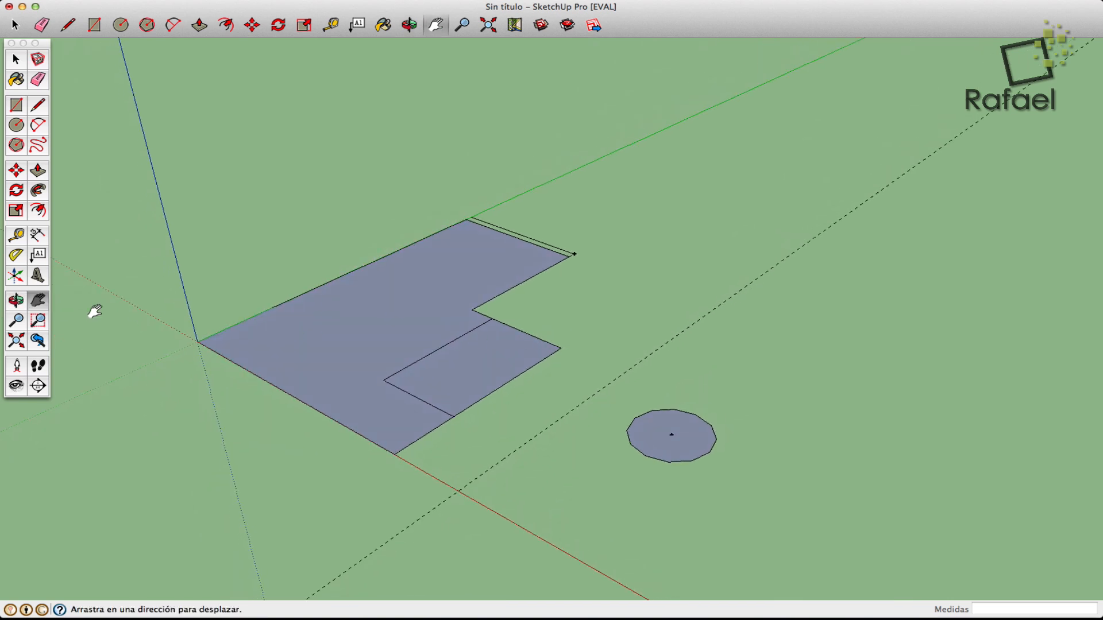
{"action": "left_click_drag", "start_coordinate": [505, 297], "coordinate": [401, 299]}
{"action": "right_click", "coordinate": [400, 300]}
{"action": "left_click", "coordinate": [422, 306]}
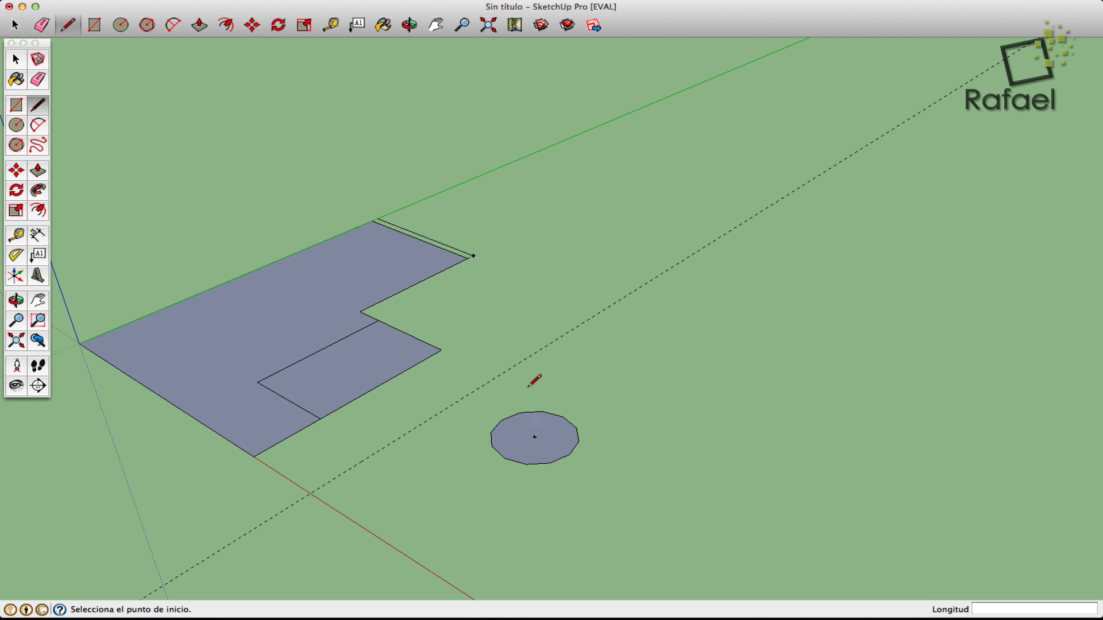
{"action": "left_click", "coordinate": [16, 125]}
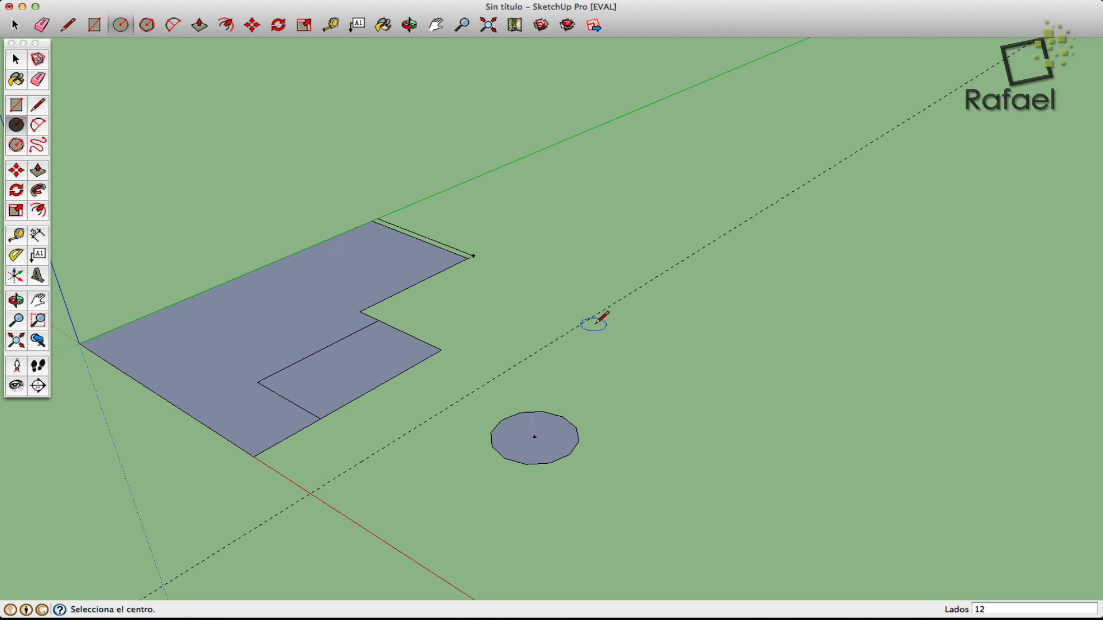
{"action": "left_click", "coordinate": [657, 395]}
{"action": "left_click", "coordinate": [702, 398]}
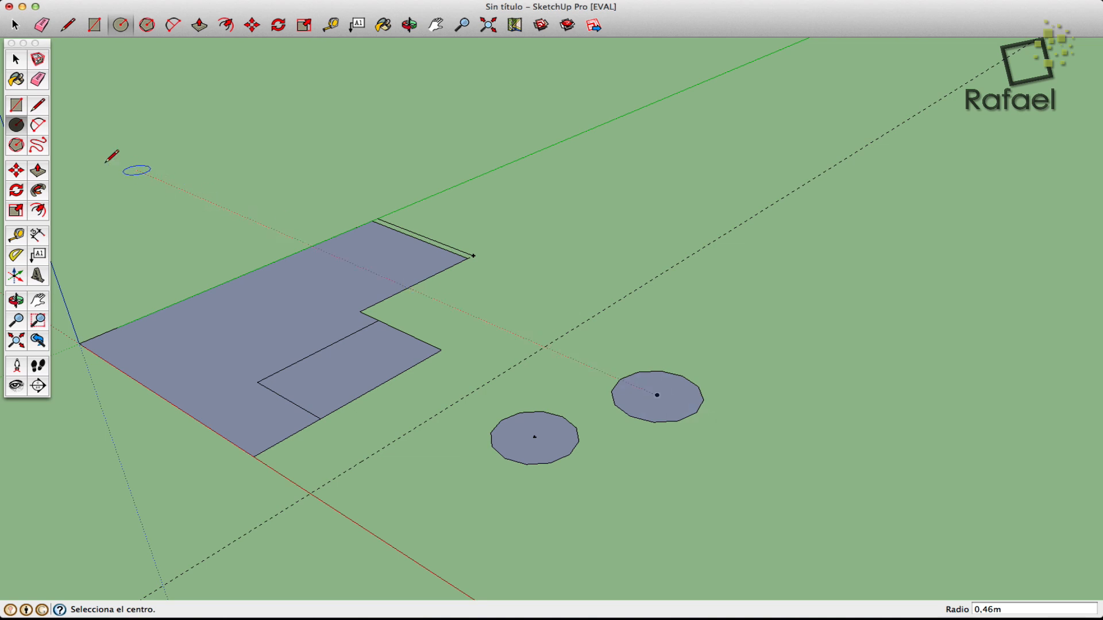
Step: Draw two lines between opposite vertices of the new circle so that they cross at its centre
{"action": "left_click", "coordinate": [37, 105]}
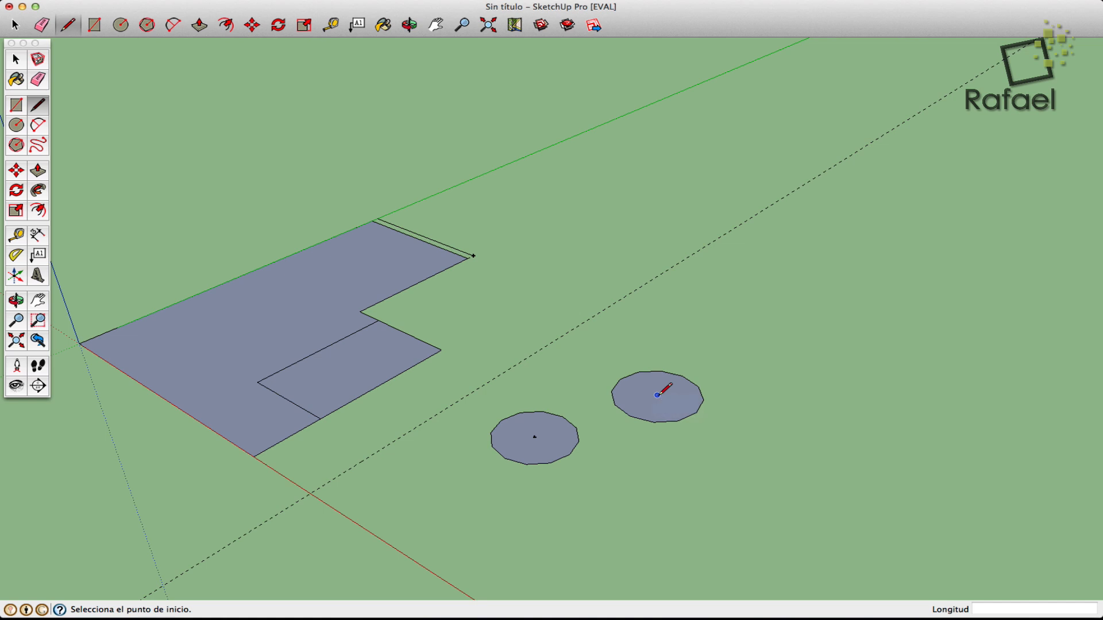
{"action": "left_click", "coordinate": [619, 379]}
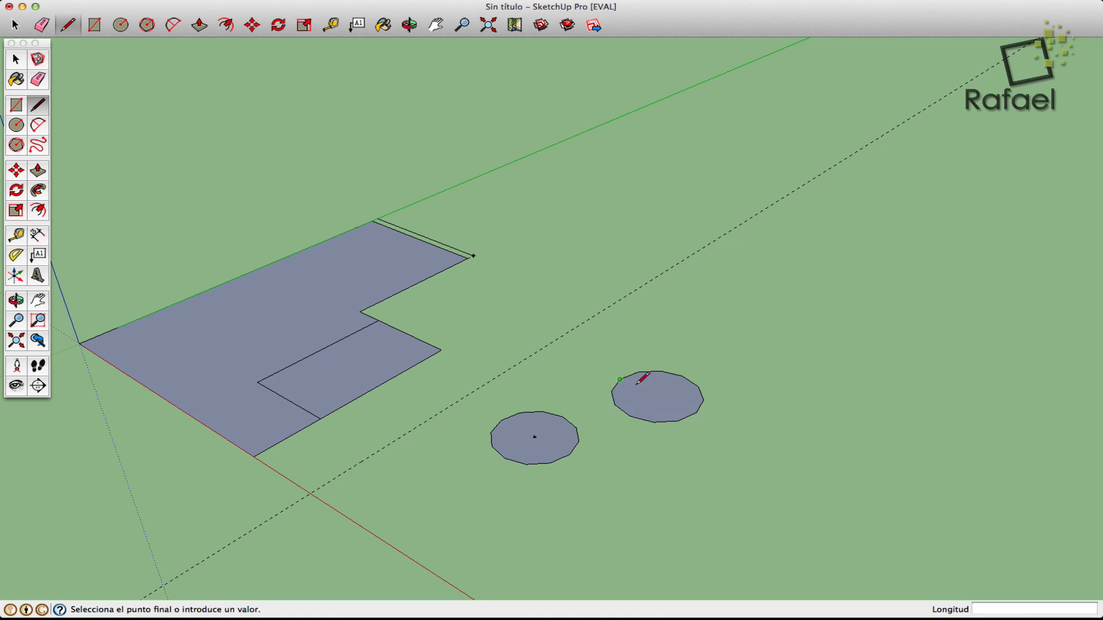
{"action": "left_click", "coordinate": [696, 413]}
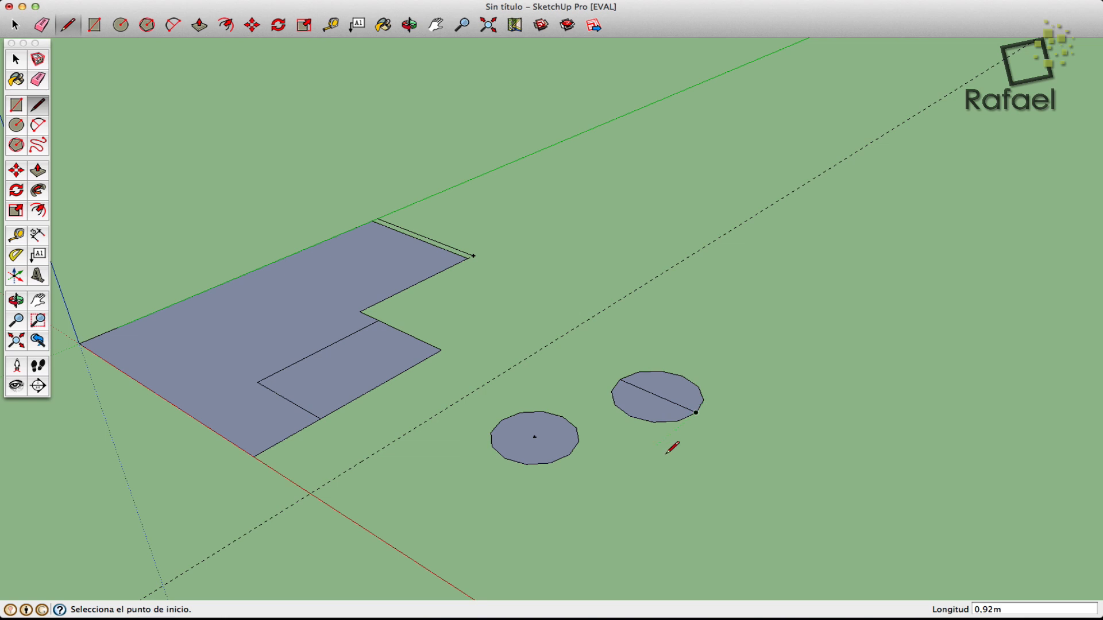
{"action": "left_click", "coordinate": [631, 415]}
{"action": "left_click", "coordinate": [682, 376]}
Step: Place a guide point 0.1 cm from the intersection of the guide and the red axis
{"action": "left_click", "coordinate": [17, 236]}
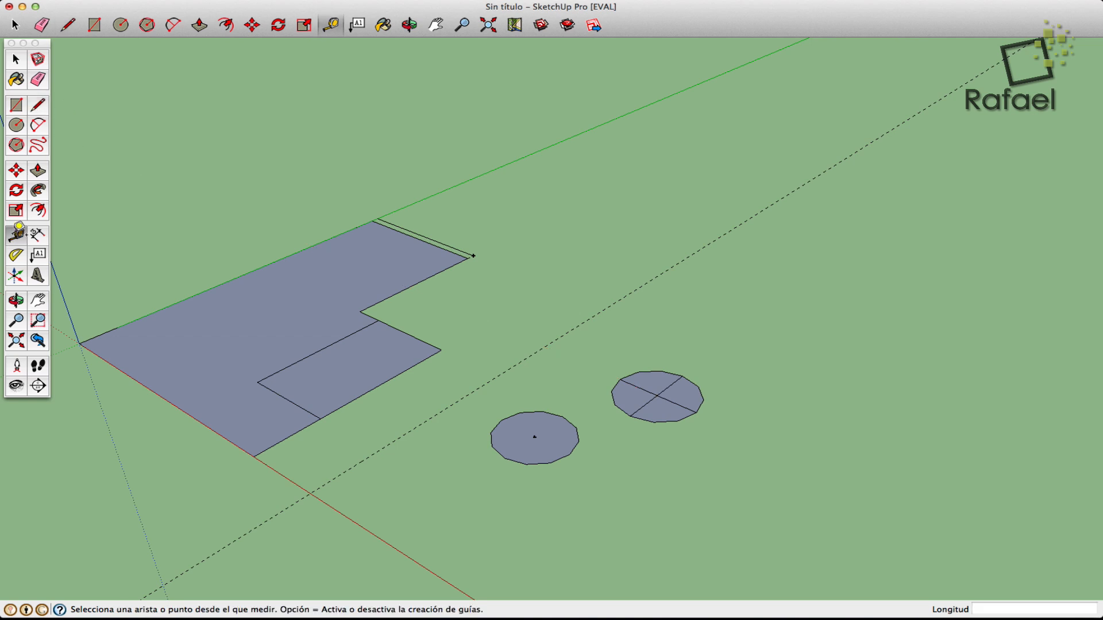
{"action": "left_click", "coordinate": [310, 494]}
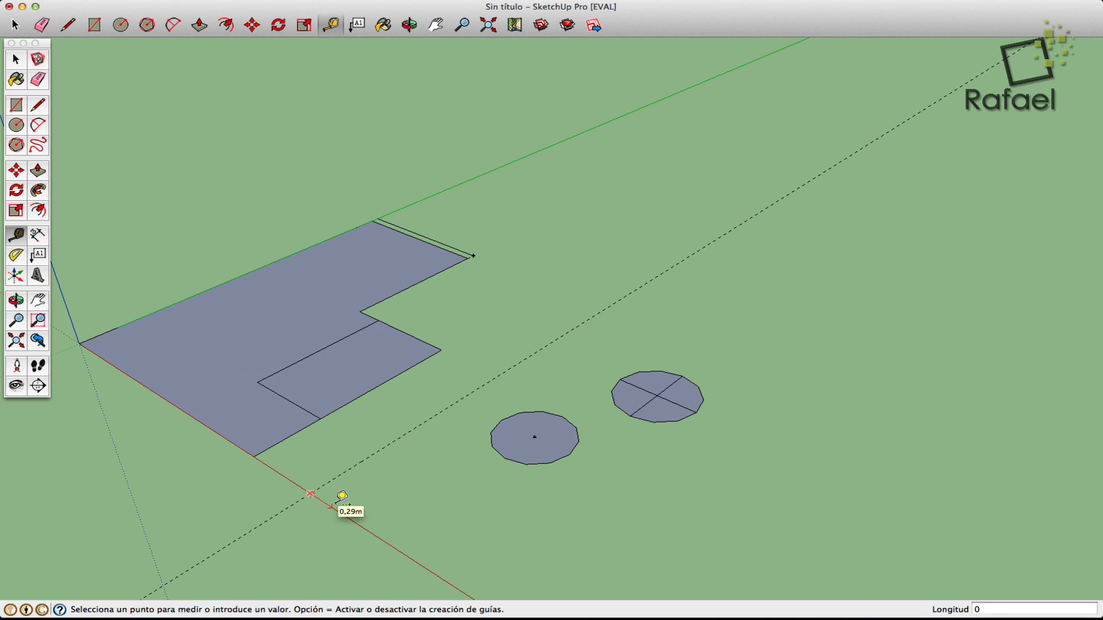
{"action": "left_click", "coordinate": [337, 502]}
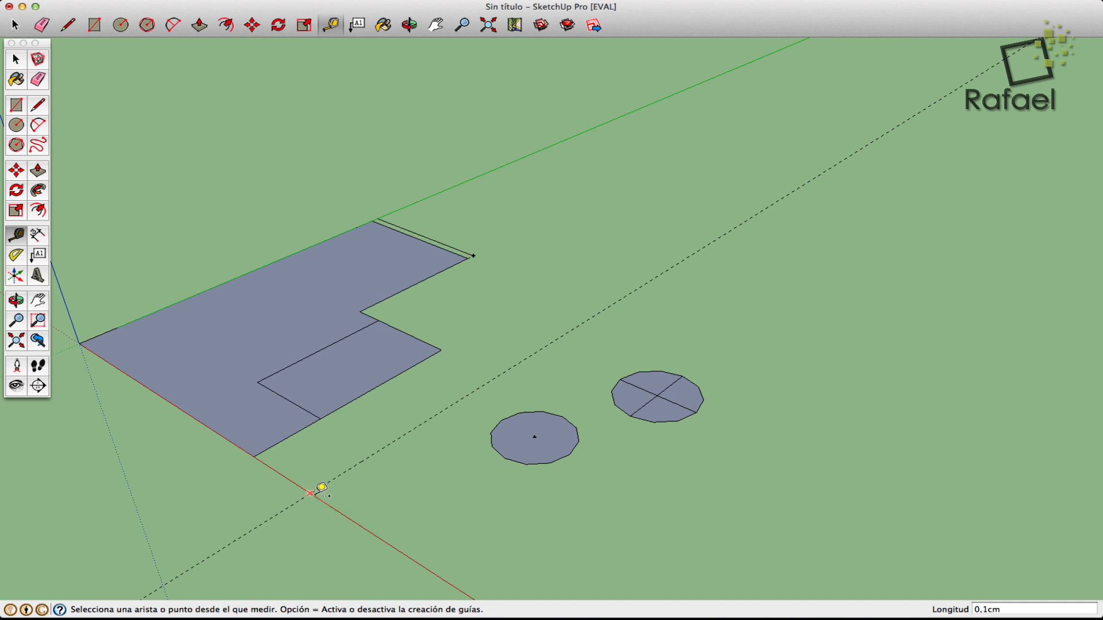
Step: Move the guide point from the guide's intersection with the red axis to the crossing of the two lines in the circle
{"action": "left_click", "coordinate": [16, 170]}
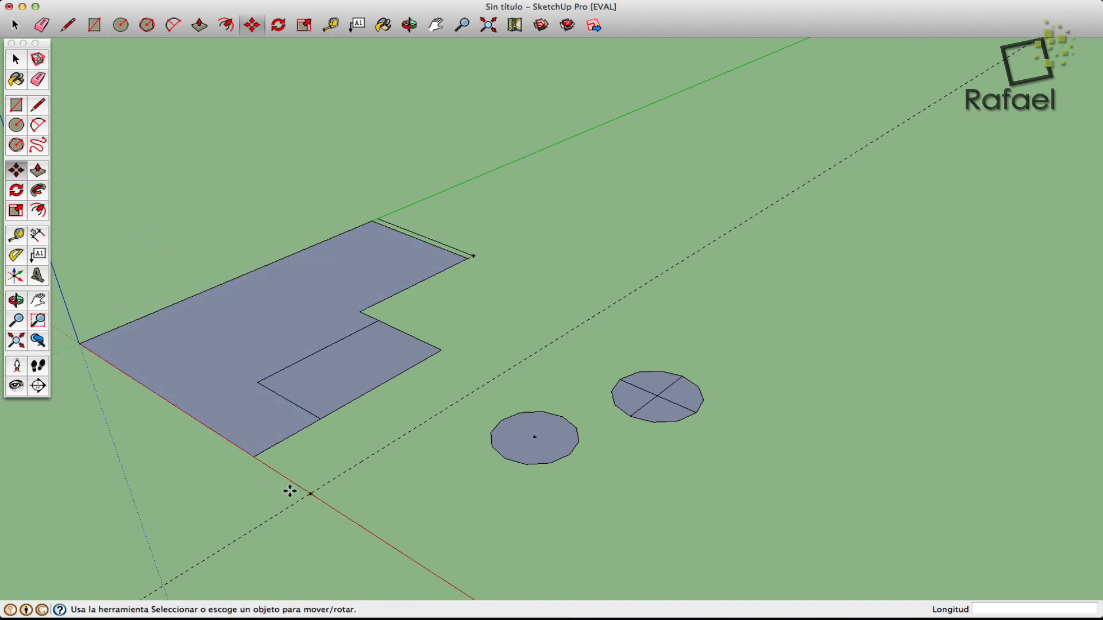
{"action": "key", "text": "space"}
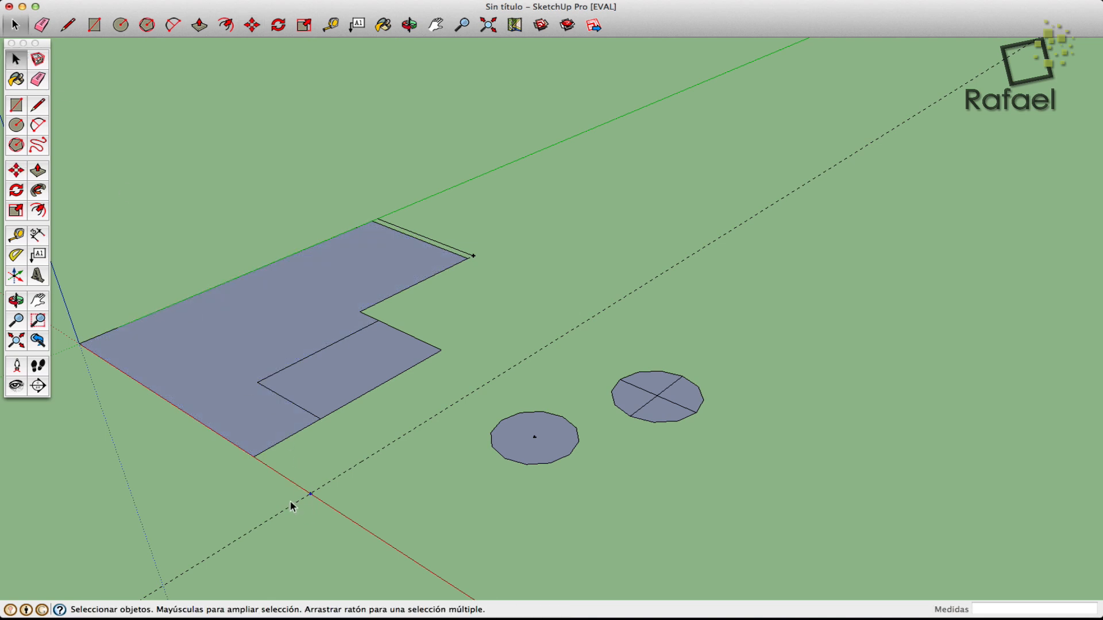
{"action": "key", "text": "m"}
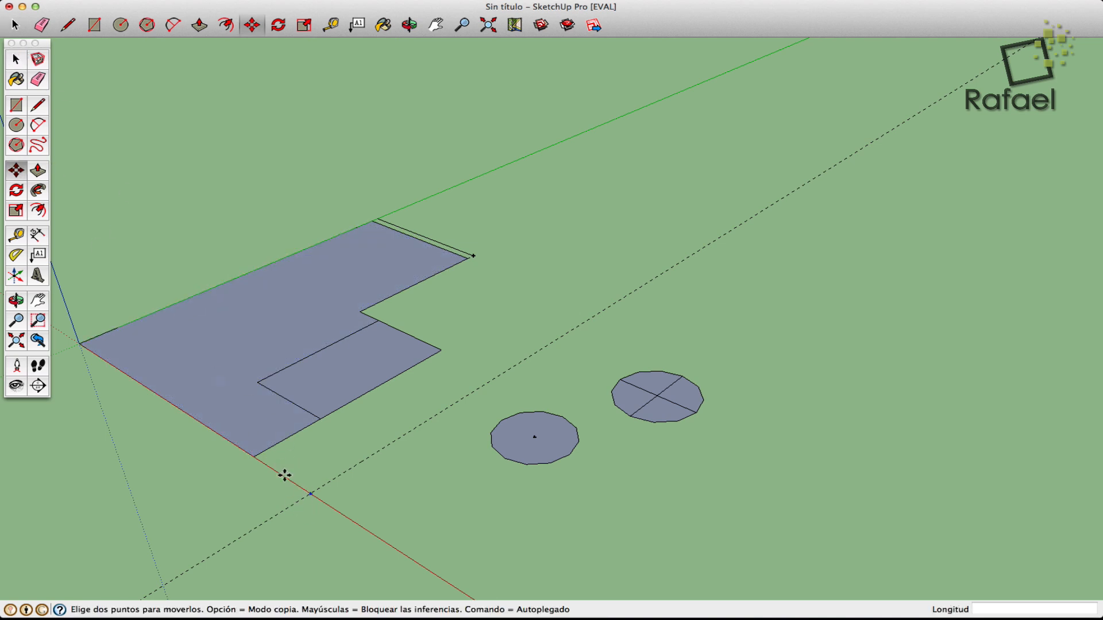
{"action": "left_click", "coordinate": [310, 494]}
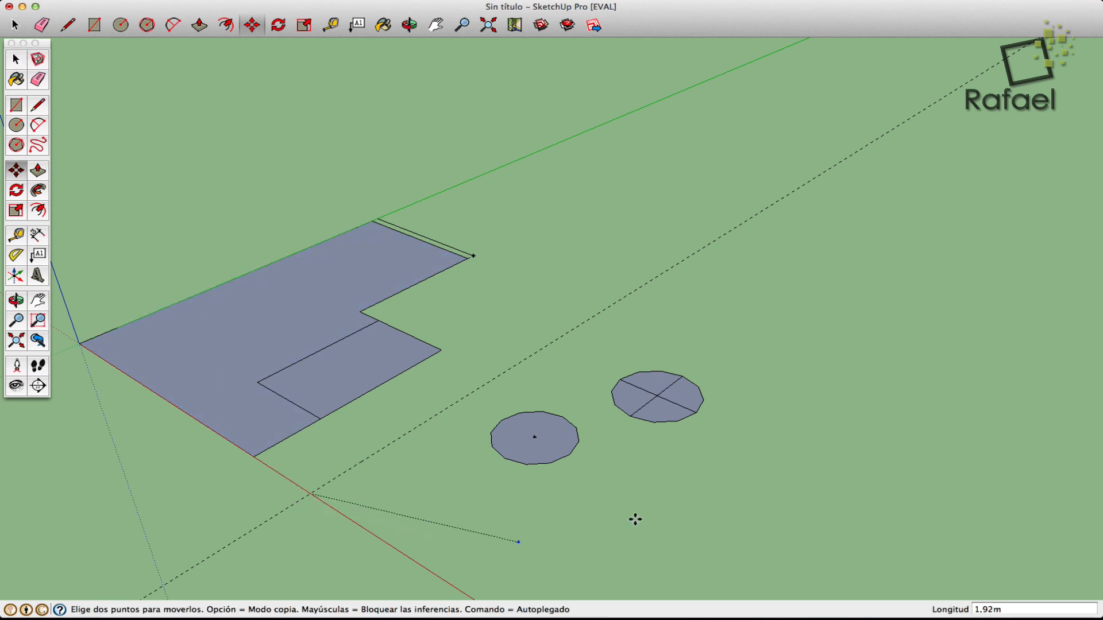
{"action": "left_click", "coordinate": [657, 396]}
Step: Erase the four segments of the crossing lines inside the circle, keeping the guide point at its centre
{"action": "left_click", "coordinate": [38, 80]}
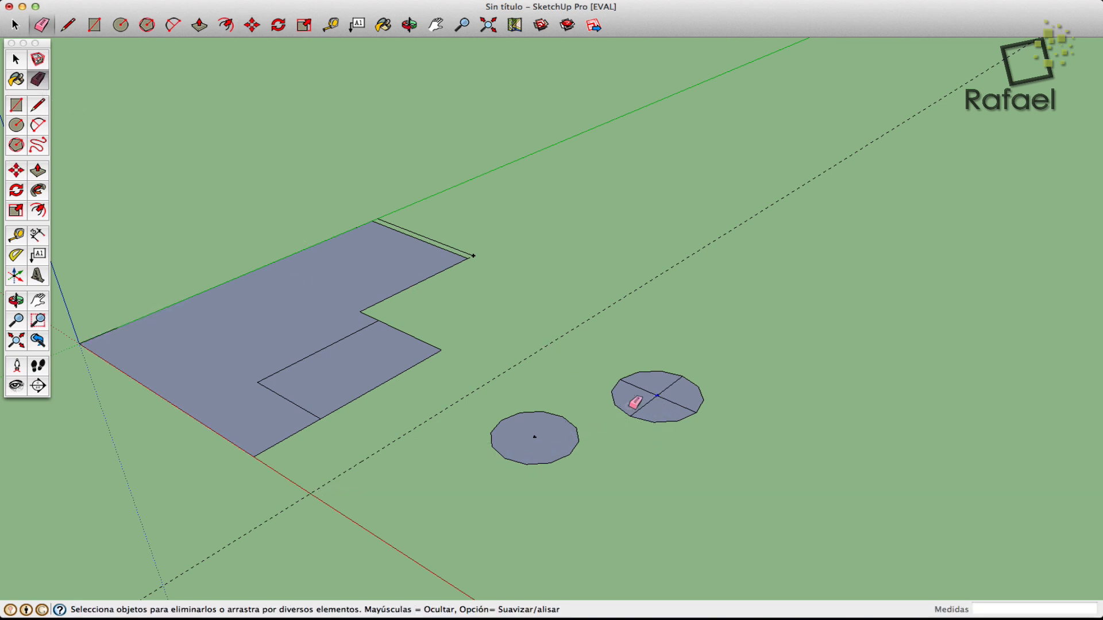
{"action": "left_click", "coordinate": [648, 392]}
{"action": "left_click", "coordinate": [647, 404]}
{"action": "left_click", "coordinate": [667, 401]}
{"action": "left_click", "coordinate": [667, 388]}
Step: Select the new circle together with its centre guide point to inspect them, and clear the selection
{"action": "left_click", "coordinate": [895, 1]}
{"action": "left_click", "coordinate": [904, 31]}
{"action": "left_click", "coordinate": [14, 63]}
{"action": "left_click_drag", "start_coordinate": [572, 342], "coordinate": [709, 423]}
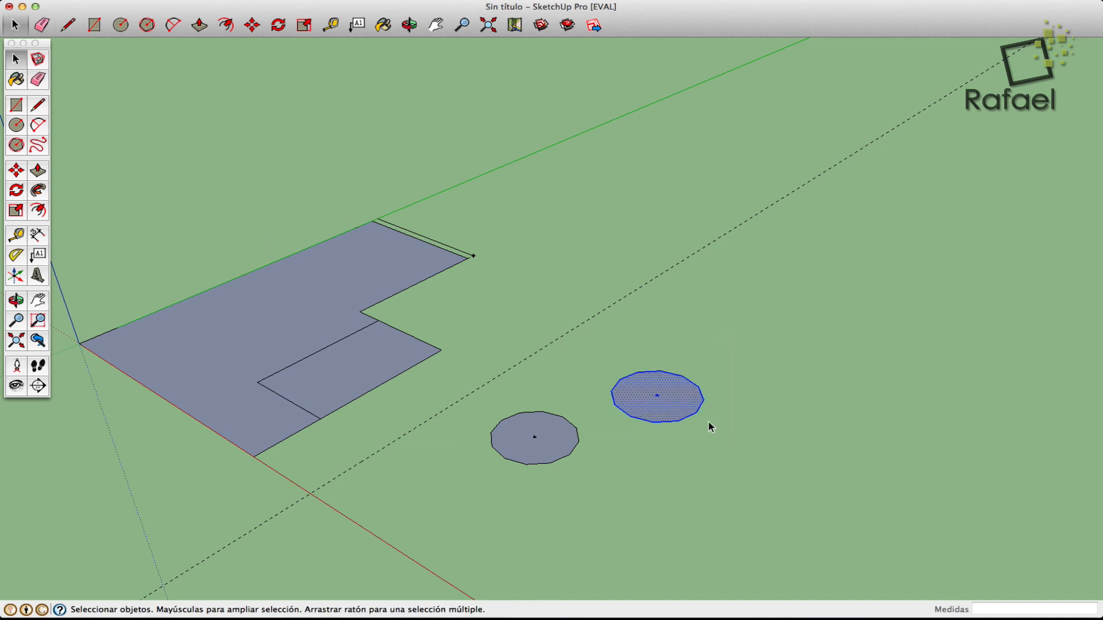
{"action": "left_click", "coordinate": [638, 449]}
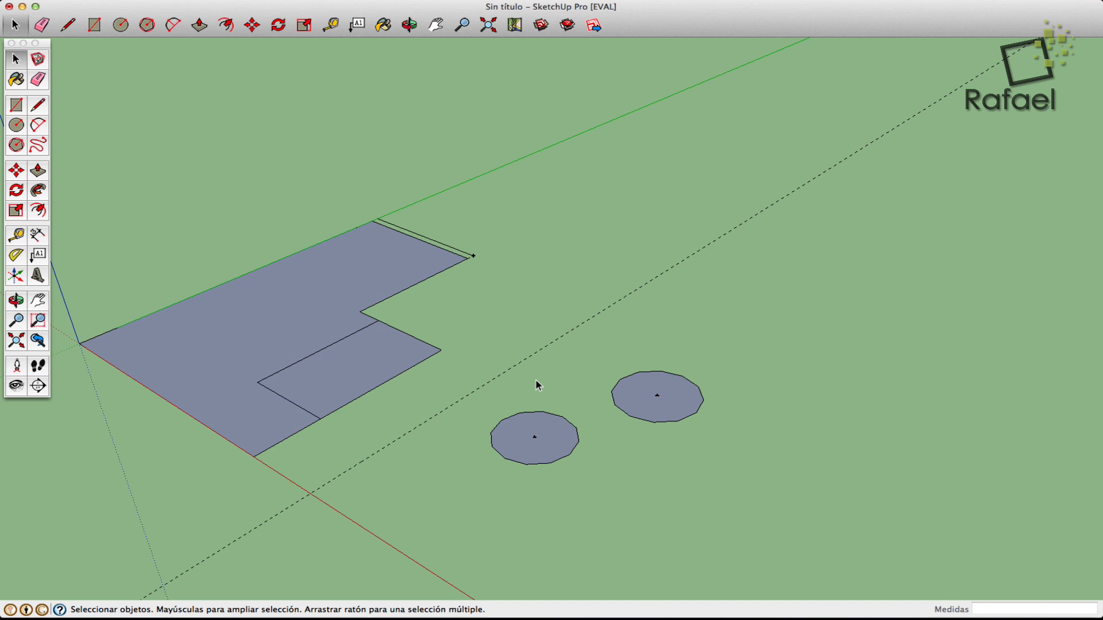
Step: Erase both circles with their centre points, the line beyond the far edge, the inner rectangle's edges and the remaining guide
{"action": "left_click", "coordinate": [37, 79]}
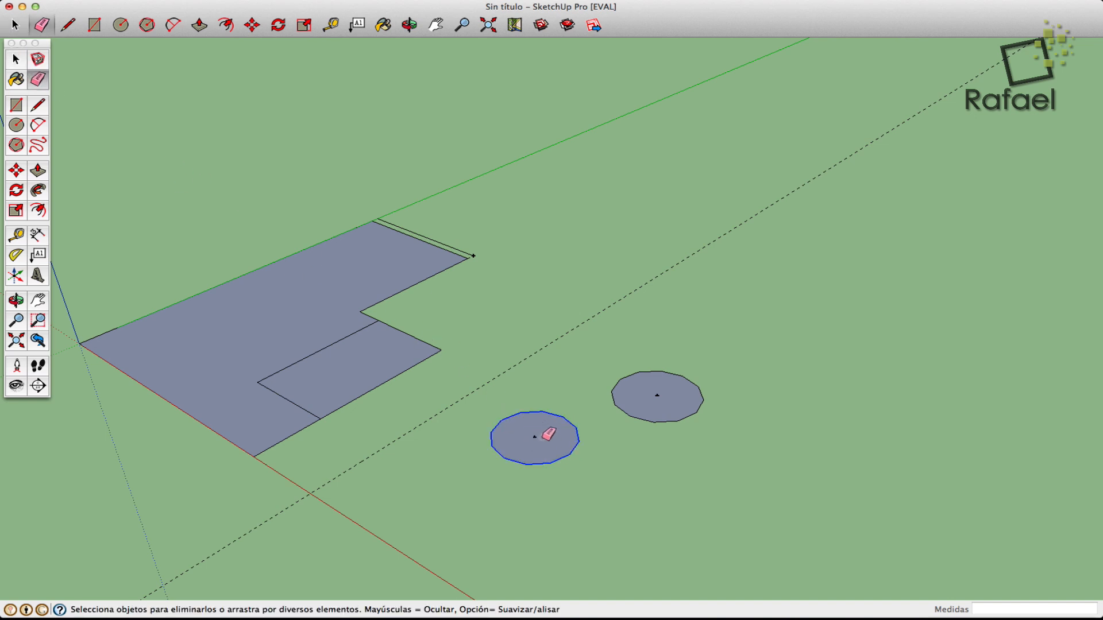
{"action": "mouse_move", "coordinate": [549, 435]}
{"action": "left_mouse_down"}
{"action": "mouse_move", "coordinate": [660, 386]}
{"action": "mouse_move", "coordinate": [662, 402]}
{"action": "left_mouse_up"}
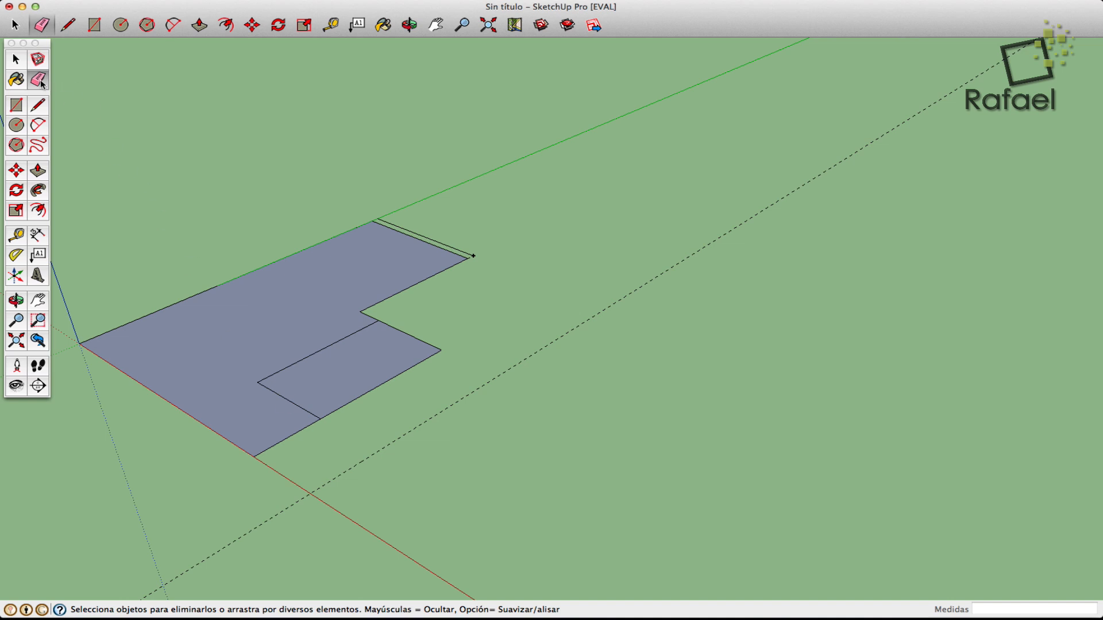
{"action": "left_click_drag", "start_coordinate": [458, 243], "coordinate": [481, 262]}
{"action": "left_click_drag", "start_coordinate": [264, 374], "coordinate": [269, 393]}
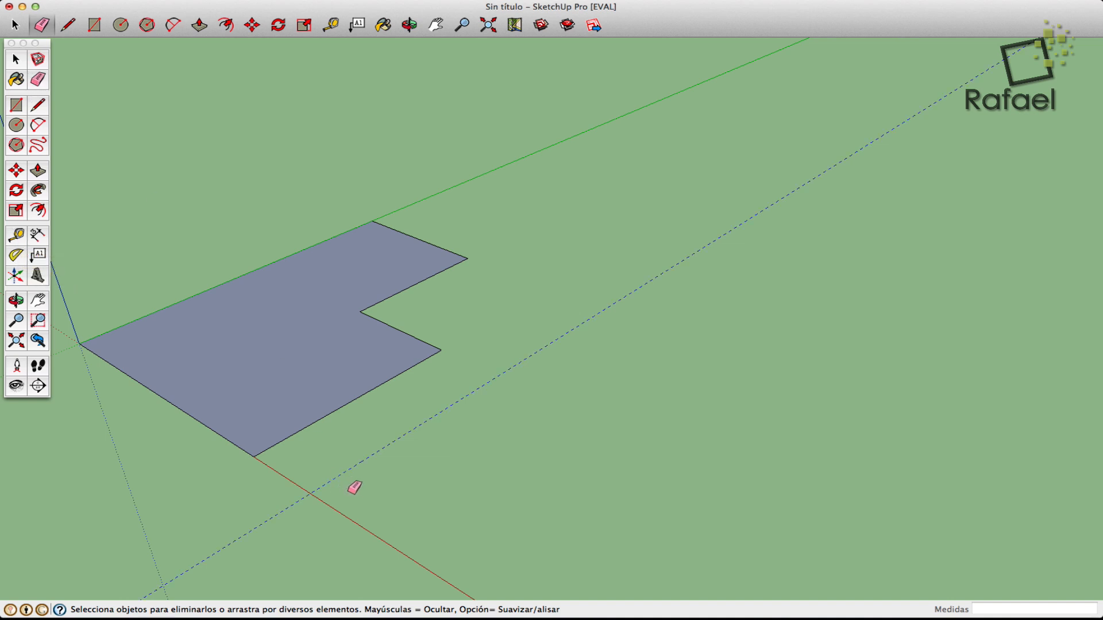
{"action": "left_click", "coordinate": [345, 471]}
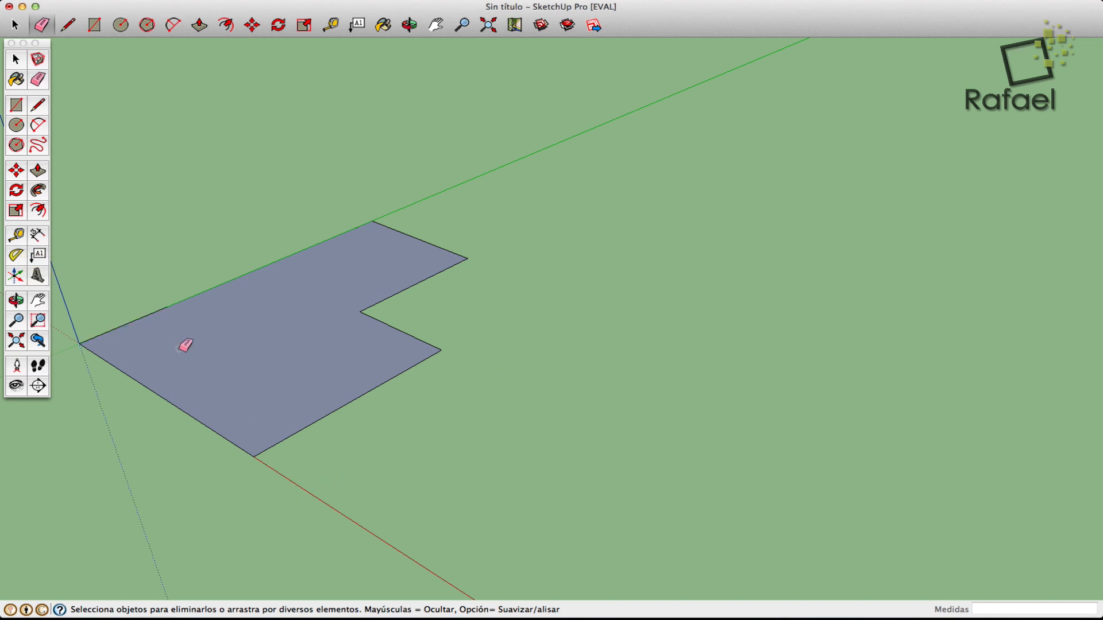
Step: Measure the L-shaped face's angle at the origin with the Protractor, from the red-axis edge to the far corner on the green axis
{"action": "left_click", "coordinate": [21, 255]}
{"action": "left_click", "coordinate": [36, 307]}
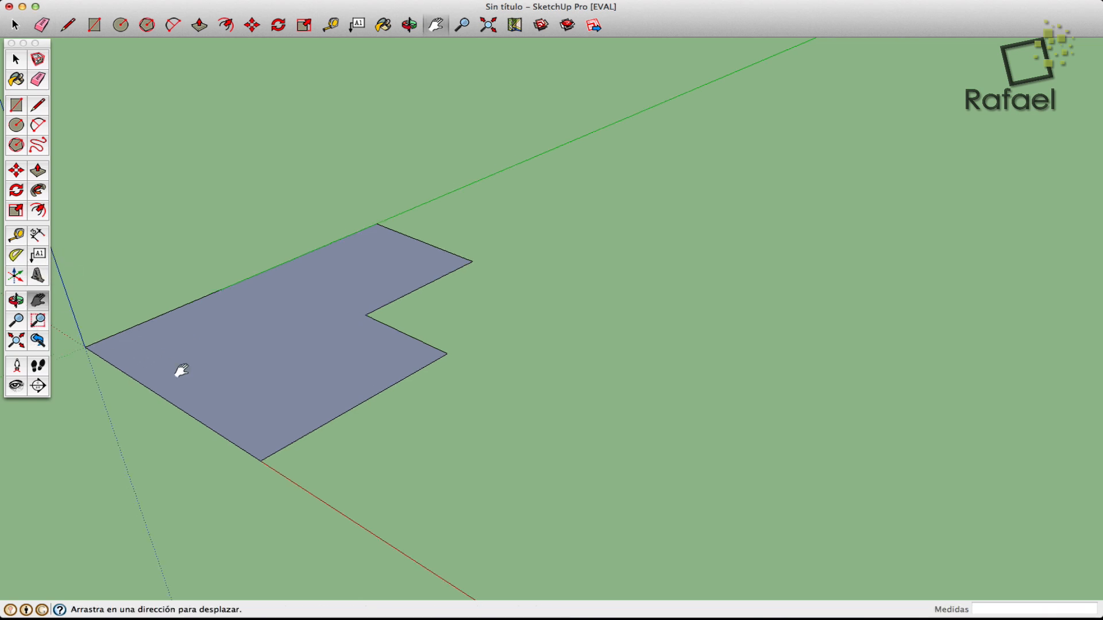
{"action": "left_click_drag", "start_coordinate": [178, 371], "coordinate": [382, 439]}
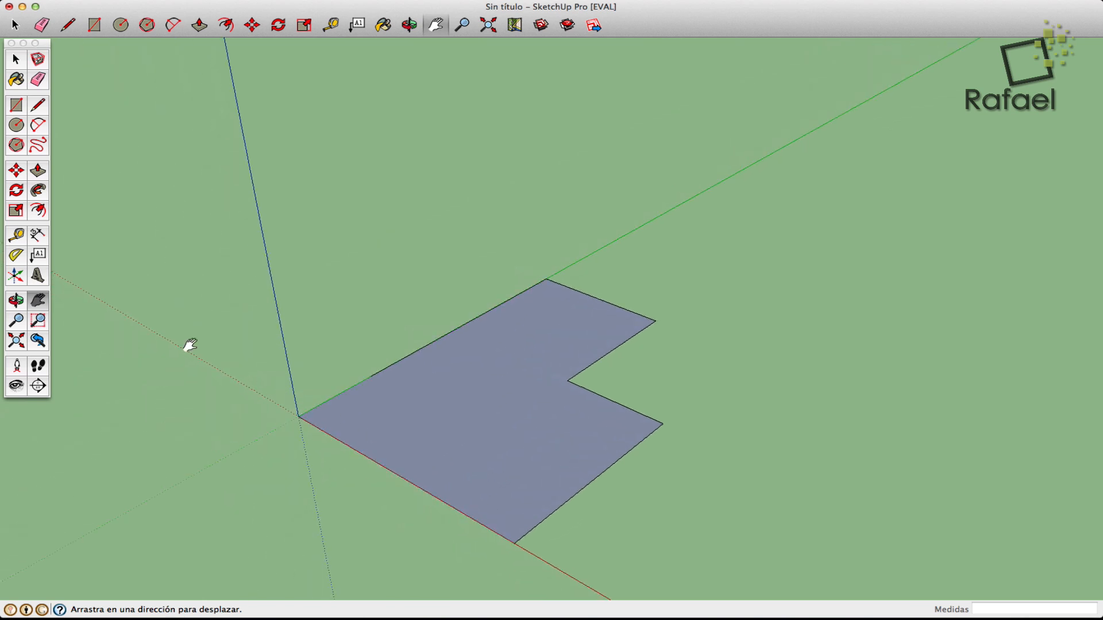
{"action": "left_click", "coordinate": [17, 257]}
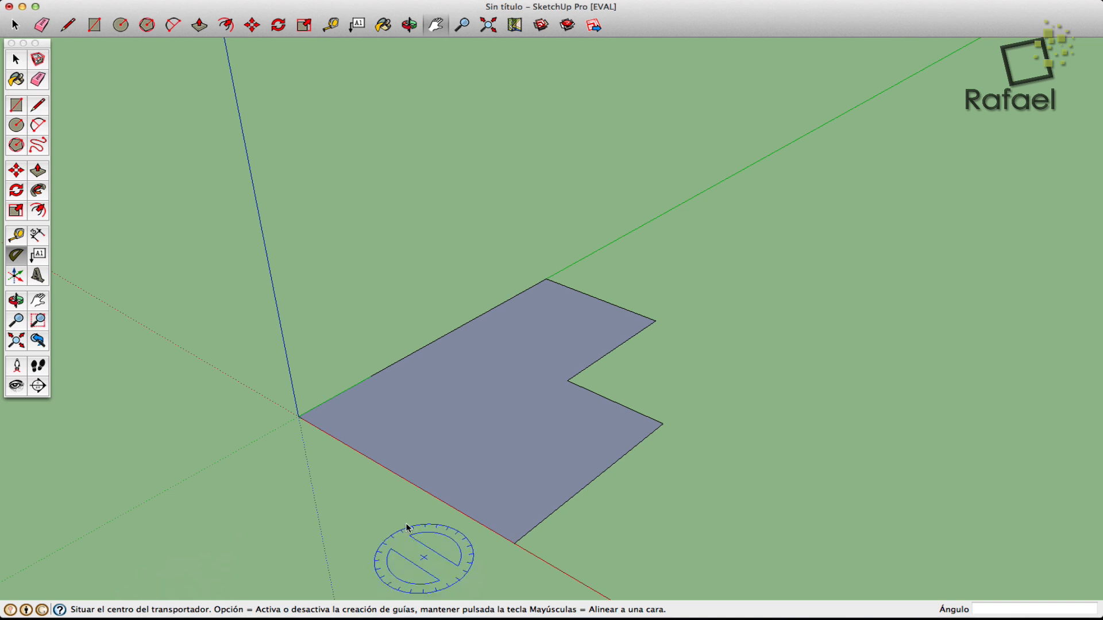
{"action": "left_click", "coordinate": [305, 420]}
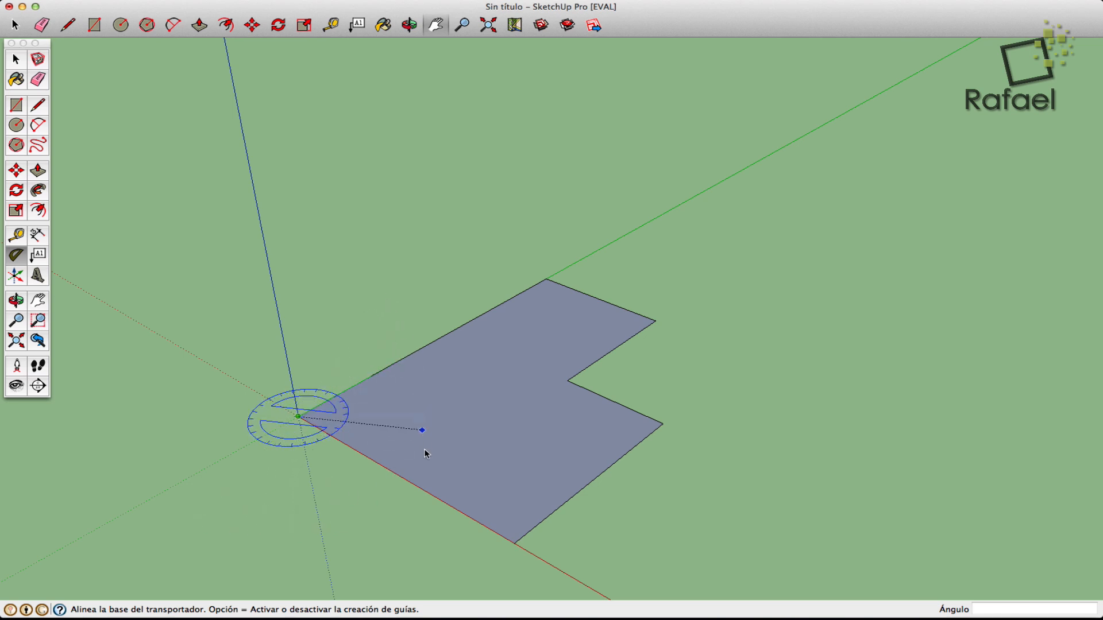
{"action": "left_click", "coordinate": [513, 544]}
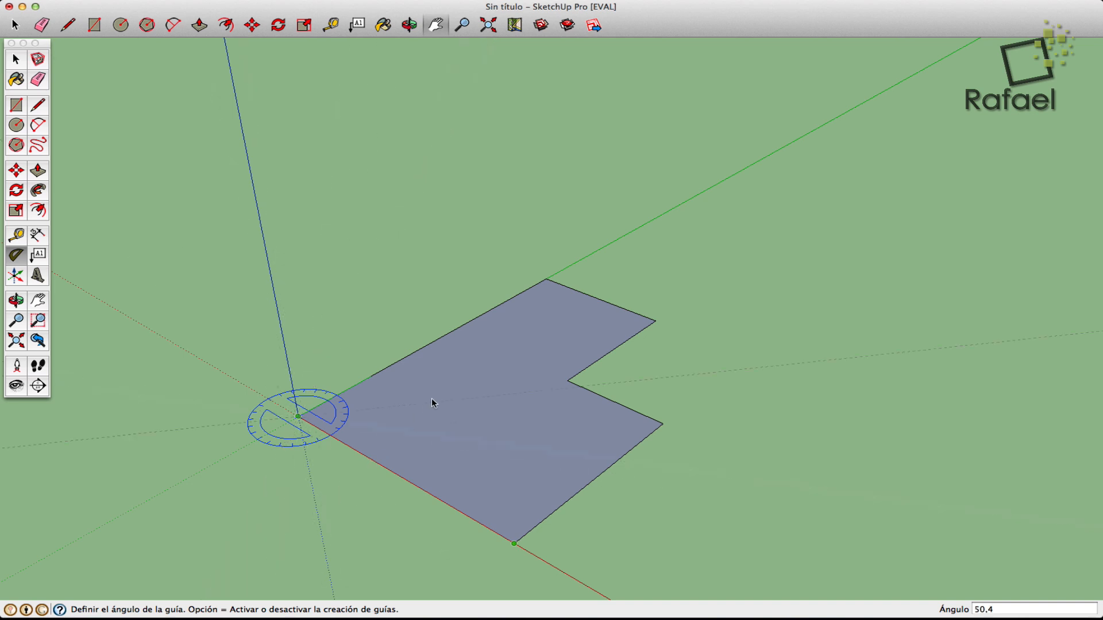
{"action": "left_click", "coordinate": [545, 279]}
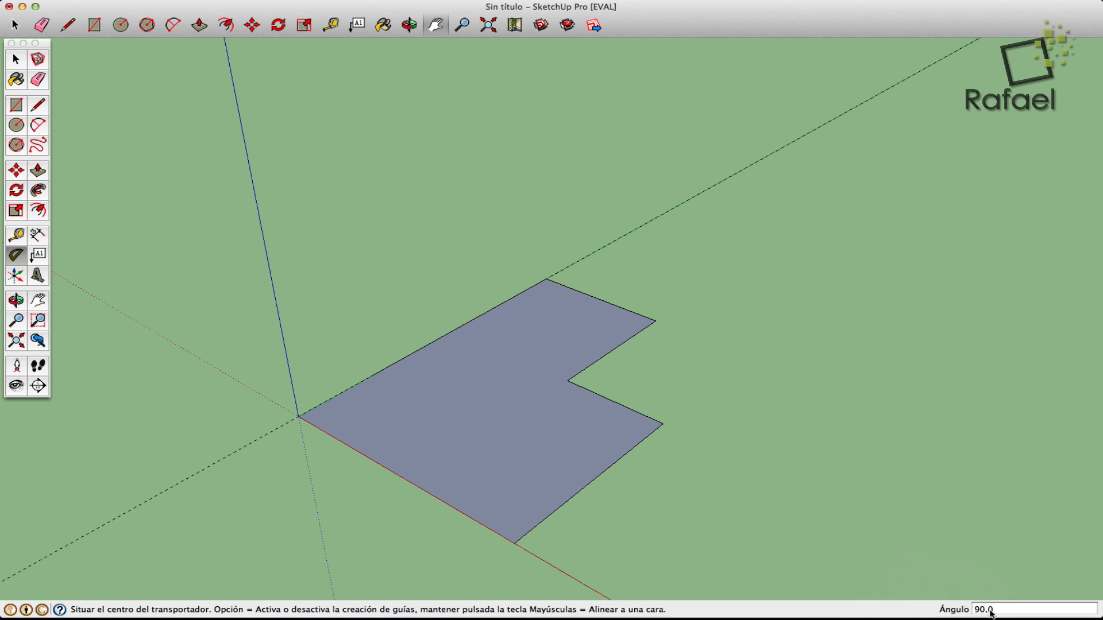
Step: Erase the protractor guide lying along the green axis
{"action": "scroll", "coordinate": [270, 327], "scroll_direction": "down", "scroll_amount": 5}
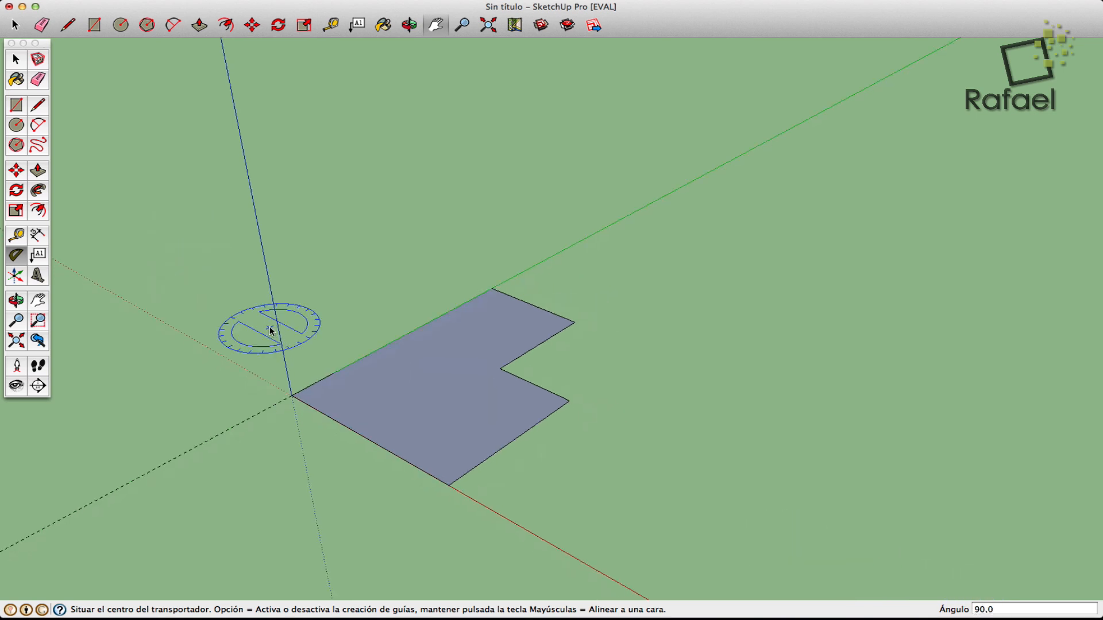
{"action": "left_click", "coordinate": [38, 80]}
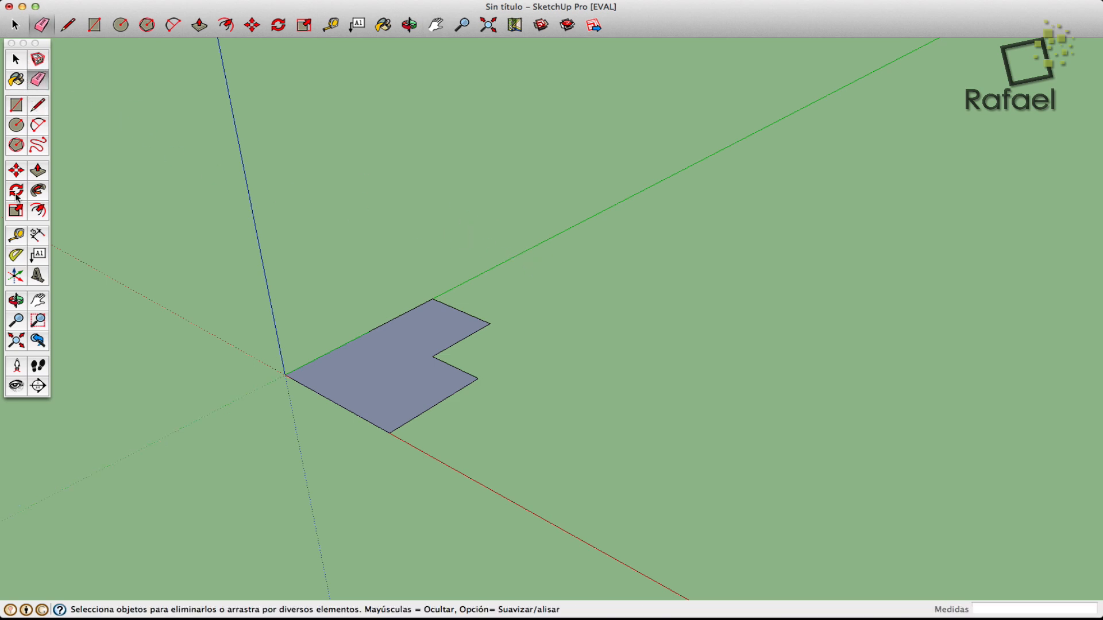
{"action": "left_click", "coordinate": [18, 255]}
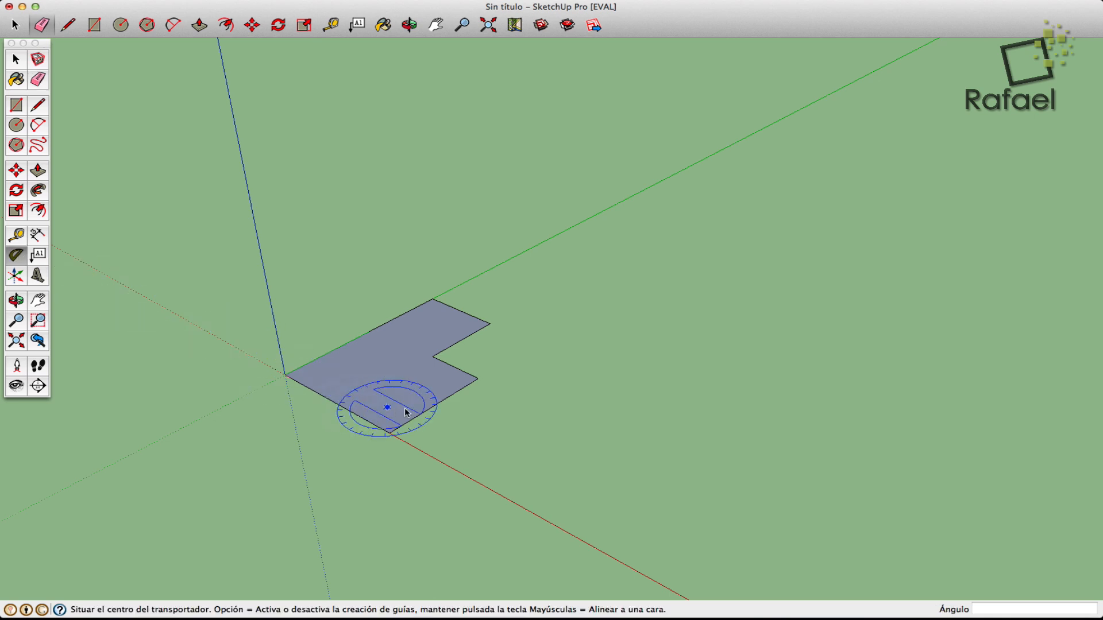
Step: Draw a freehand closed triangle with lines beside the L-shaped face, with a closing side about 2.05 m long
{"action": "left_click", "coordinate": [37, 107]}
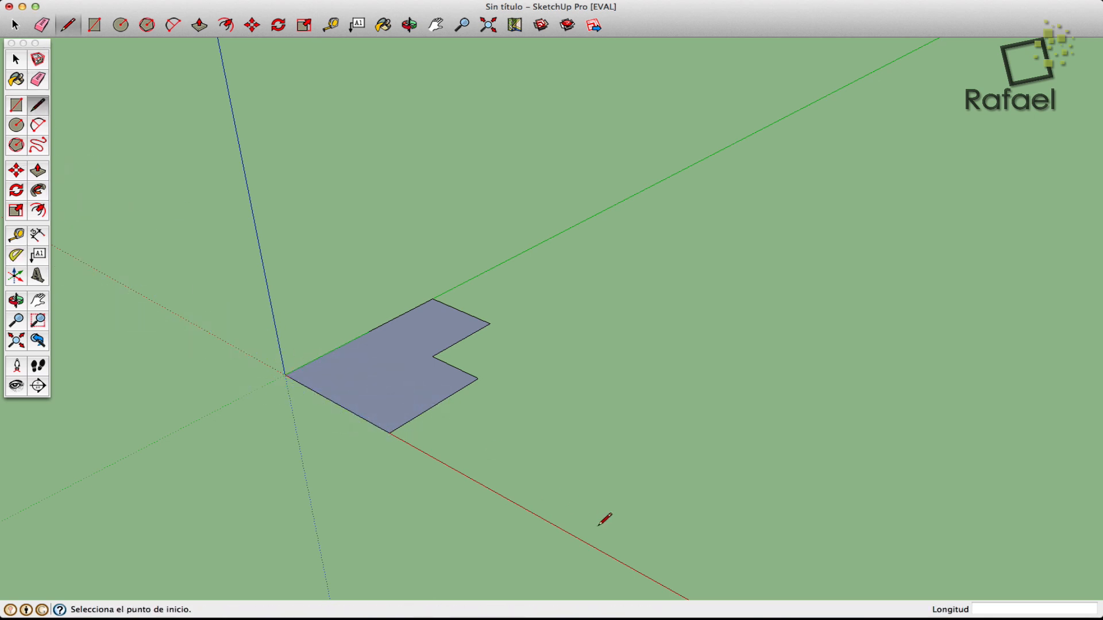
{"action": "left_click", "coordinate": [503, 447]}
{"action": "left_click", "coordinate": [693, 495]}
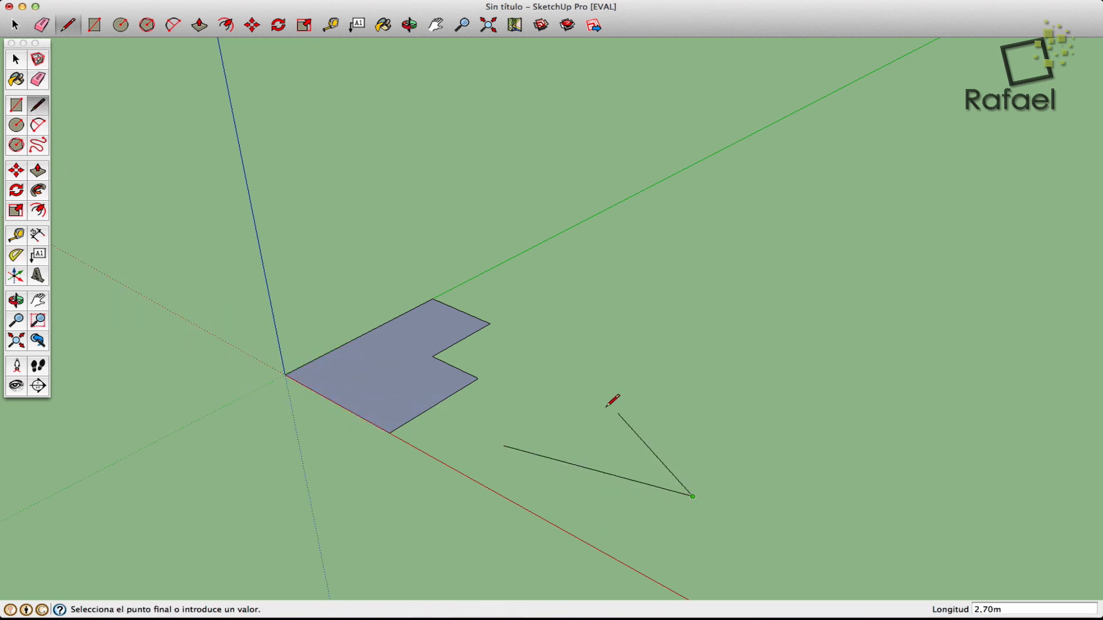
{"action": "left_click", "coordinate": [552, 389]}
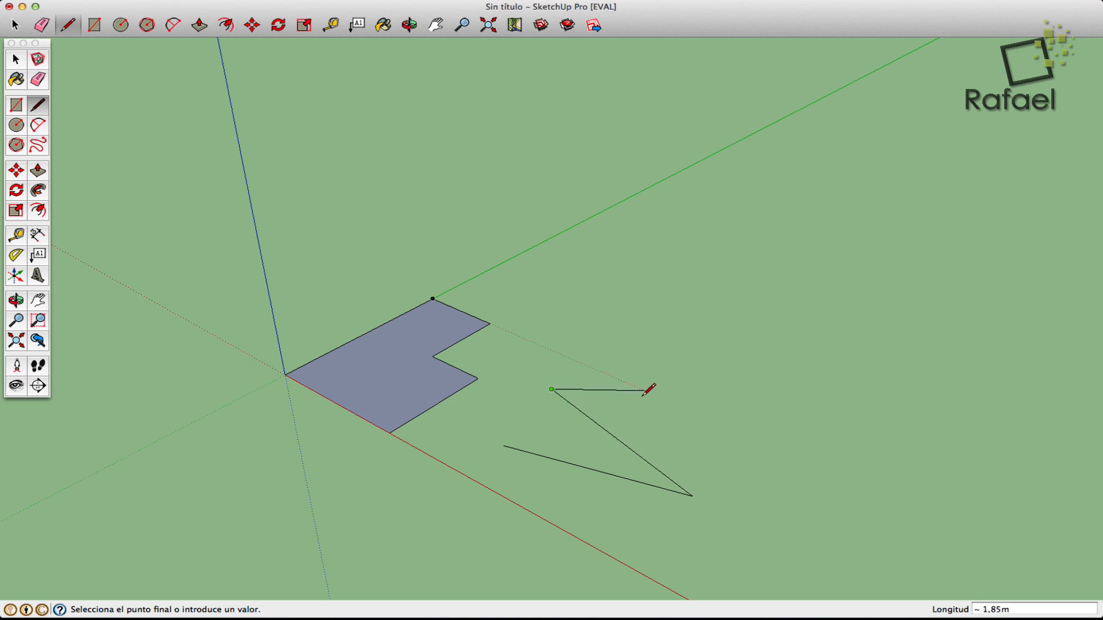
{"action": "left_click", "coordinate": [503, 446]}
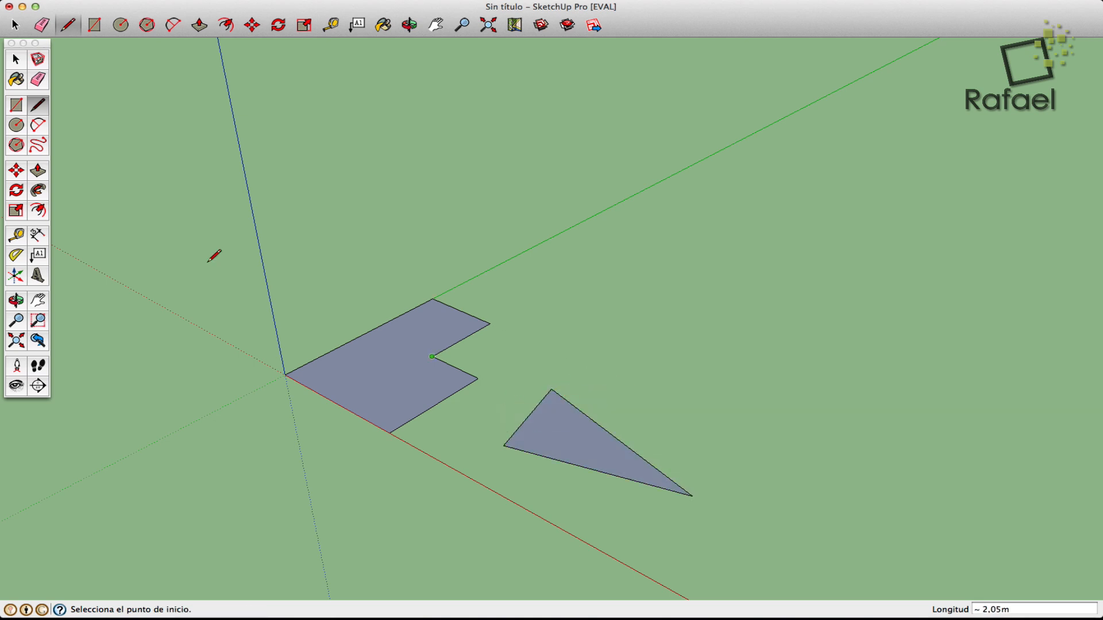
Step: Measure the triangle's angle at the corner nearest the red axis with the Protractor, using the long lower edge as the base
{"action": "left_click", "coordinate": [17, 254]}
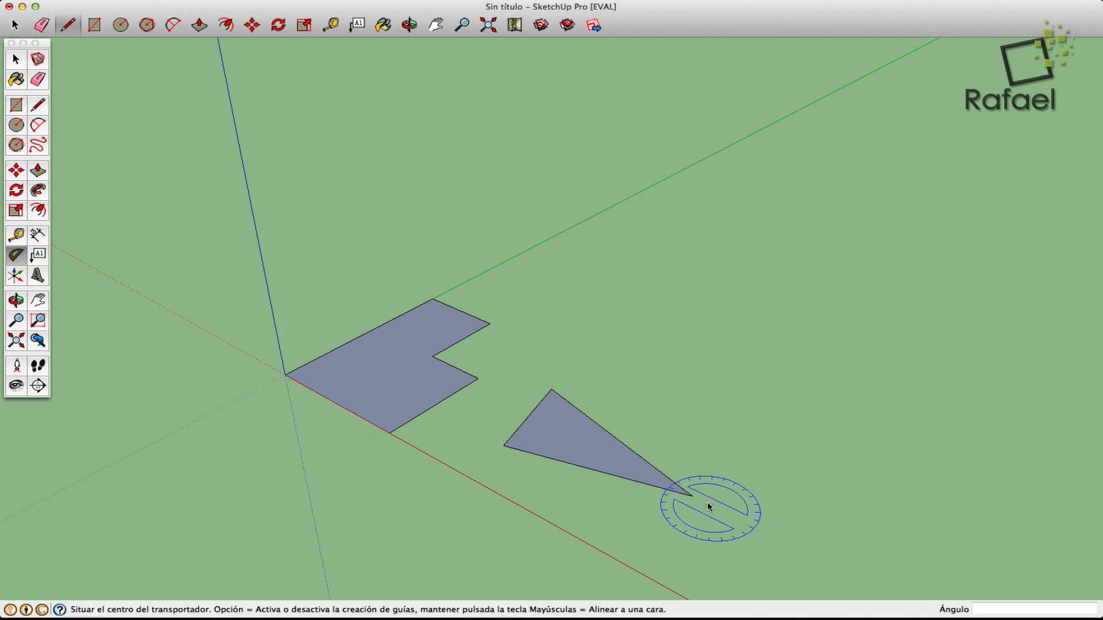
{"action": "left_click", "coordinate": [504, 446]}
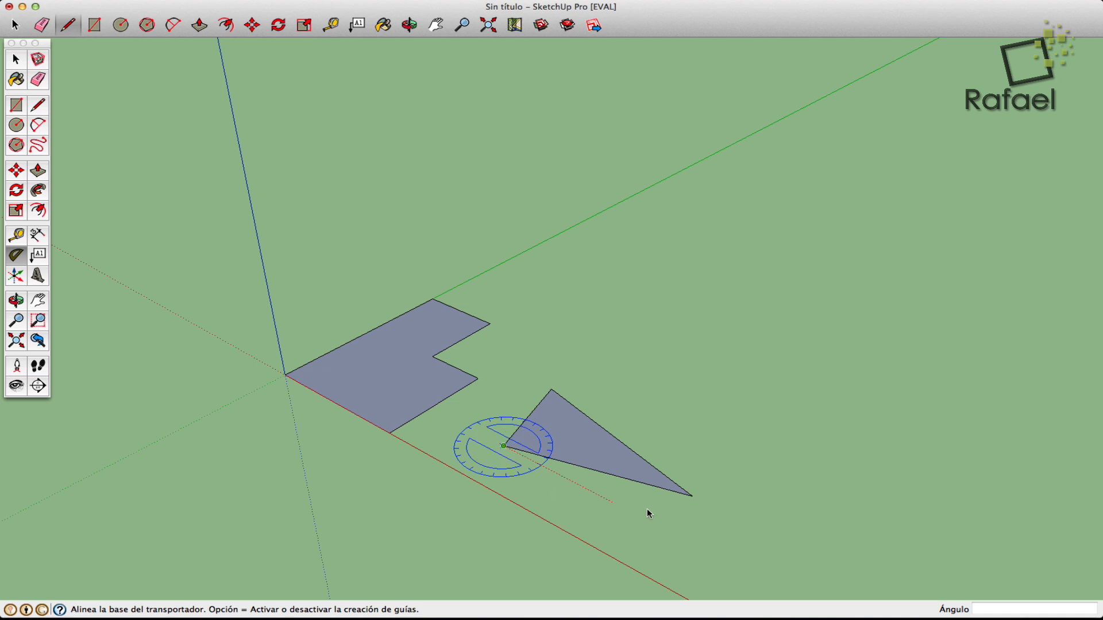
{"action": "left_click", "coordinate": [692, 497]}
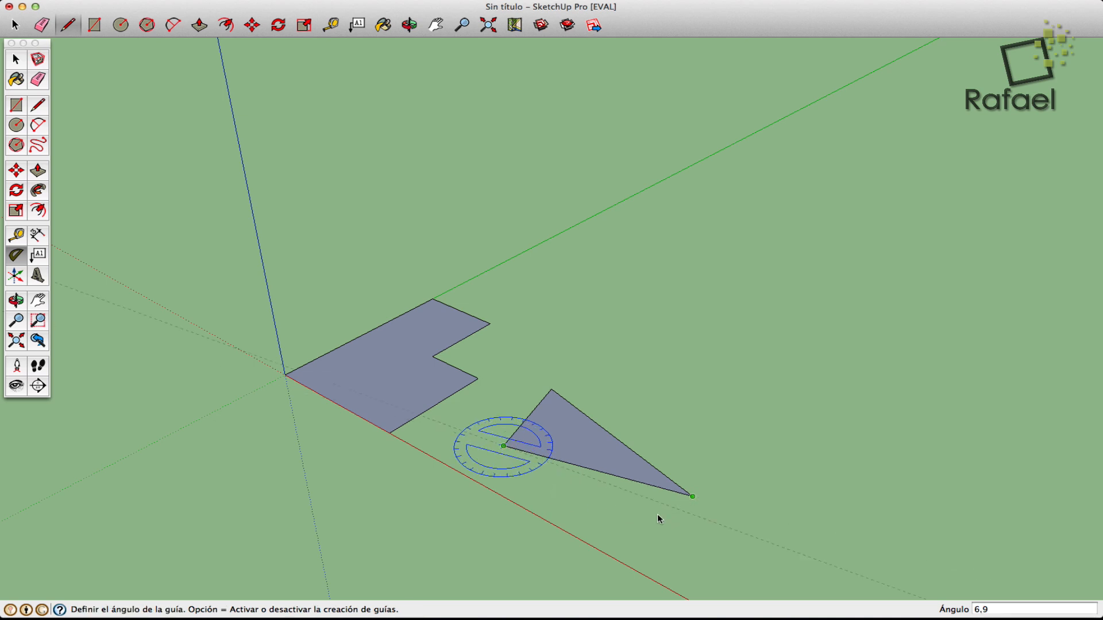
{"action": "left_click", "coordinate": [552, 391]}
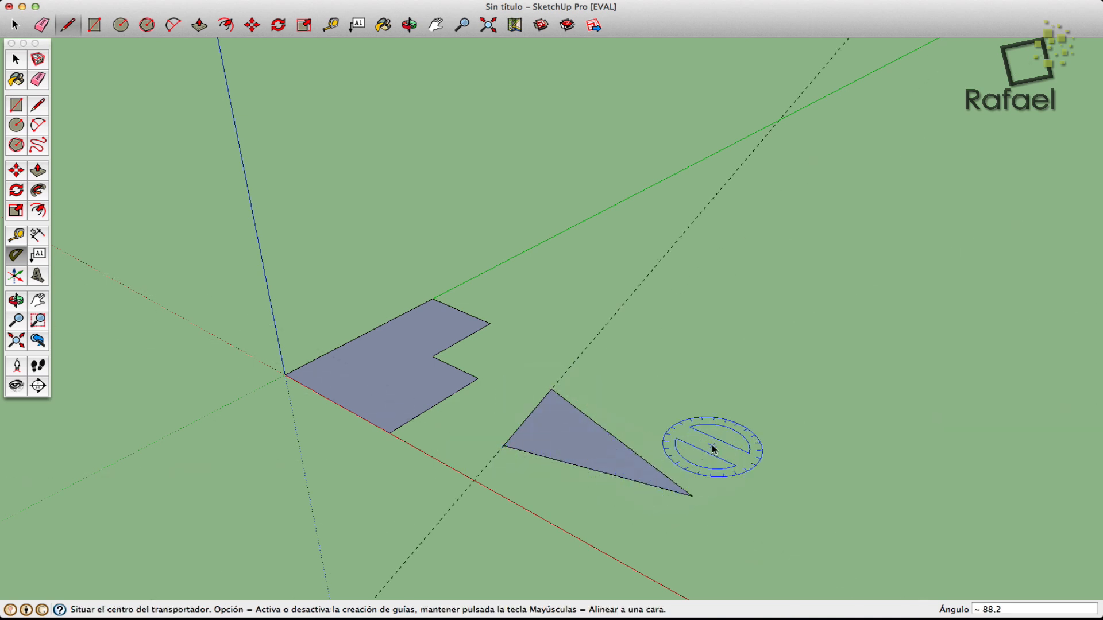
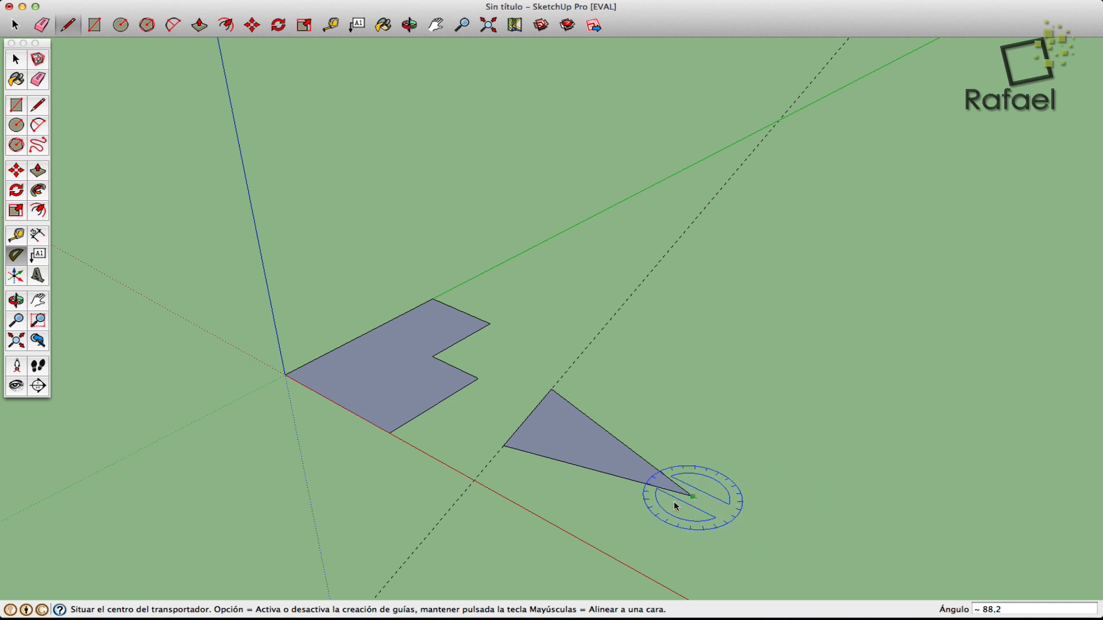
Step: Set the angle precision to 0,000 in the model's unit settings and close the model information window
{"action": "left_click", "coordinate": [27, 610]}
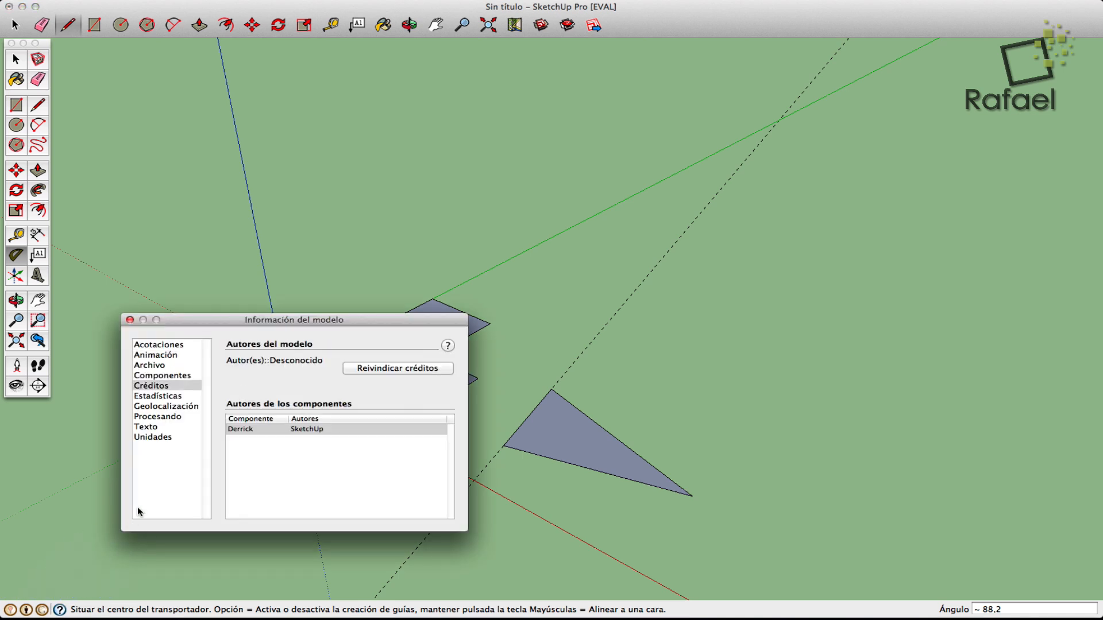
{"action": "left_click", "coordinate": [160, 437]}
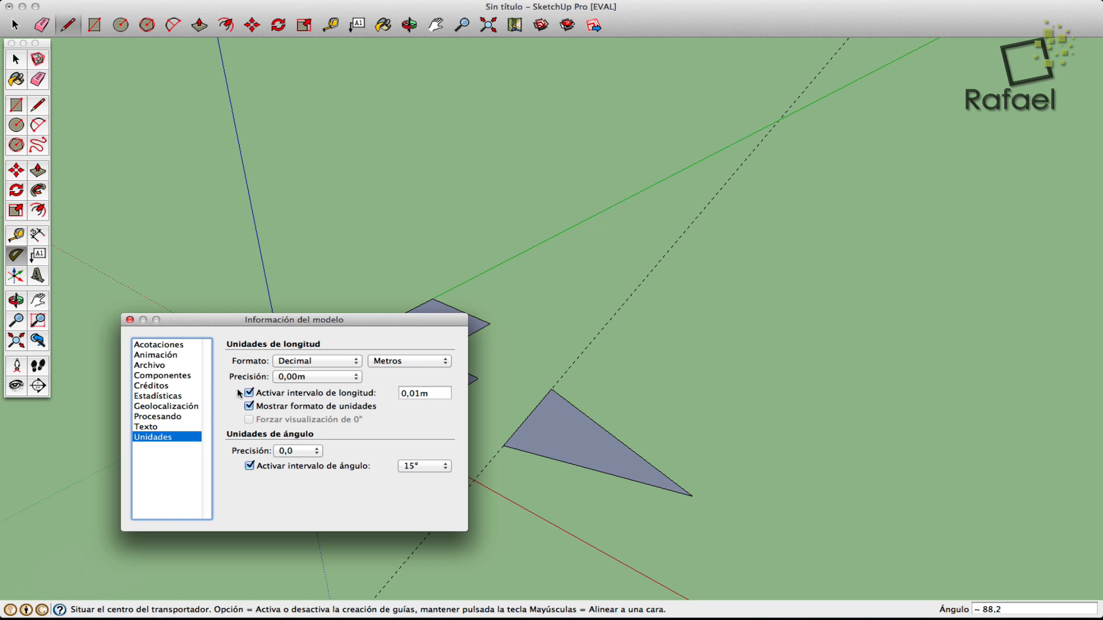
{"action": "left_click", "coordinate": [313, 452]}
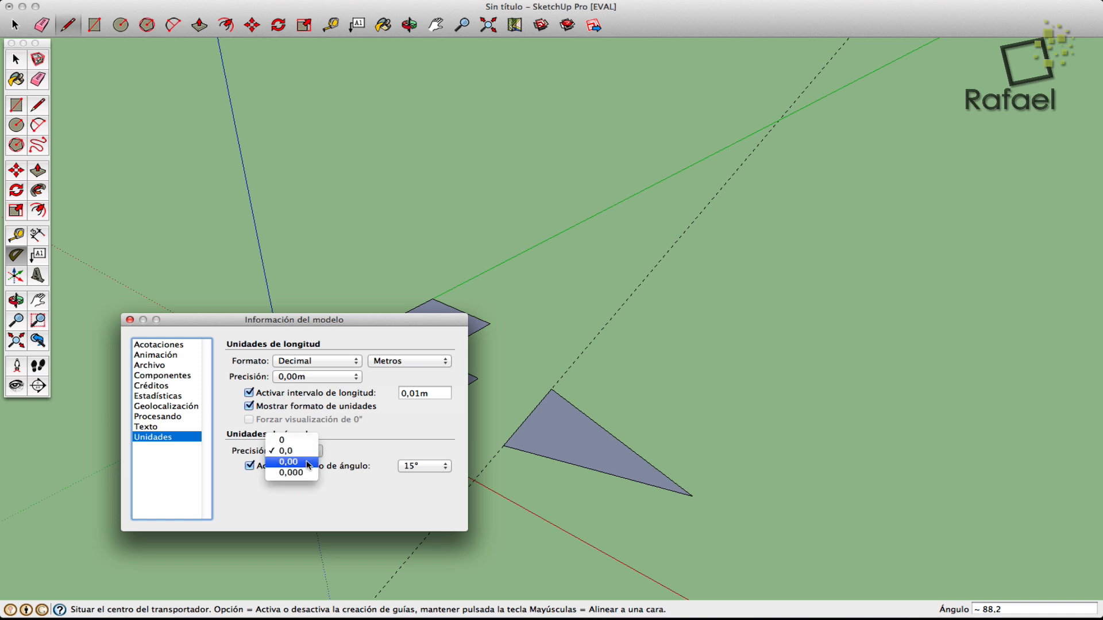
{"action": "left_click", "coordinate": [305, 472]}
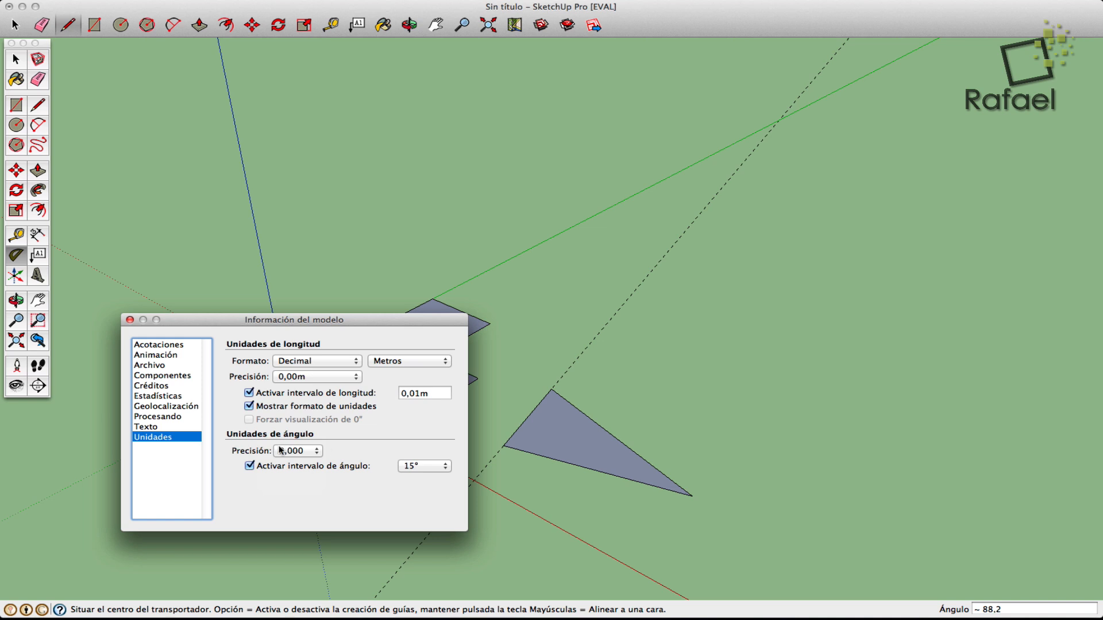
{"action": "left_click", "coordinate": [130, 321]}
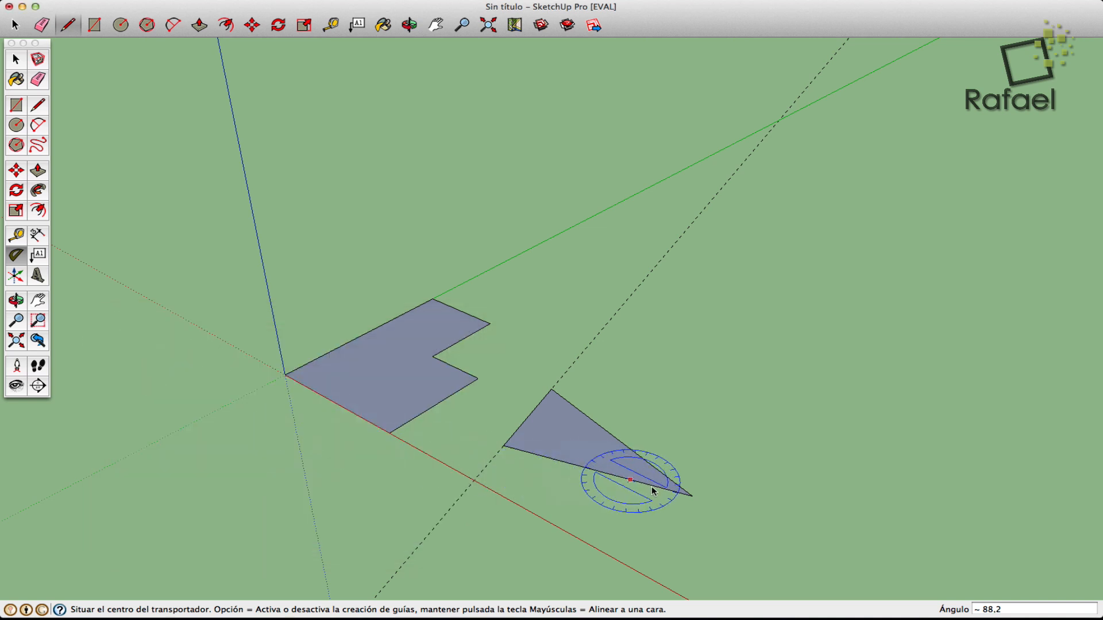
Step: Remeasure the same triangle angle with the Protractor, from the long lower edge to the upper corner
{"action": "left_click", "coordinate": [692, 496]}
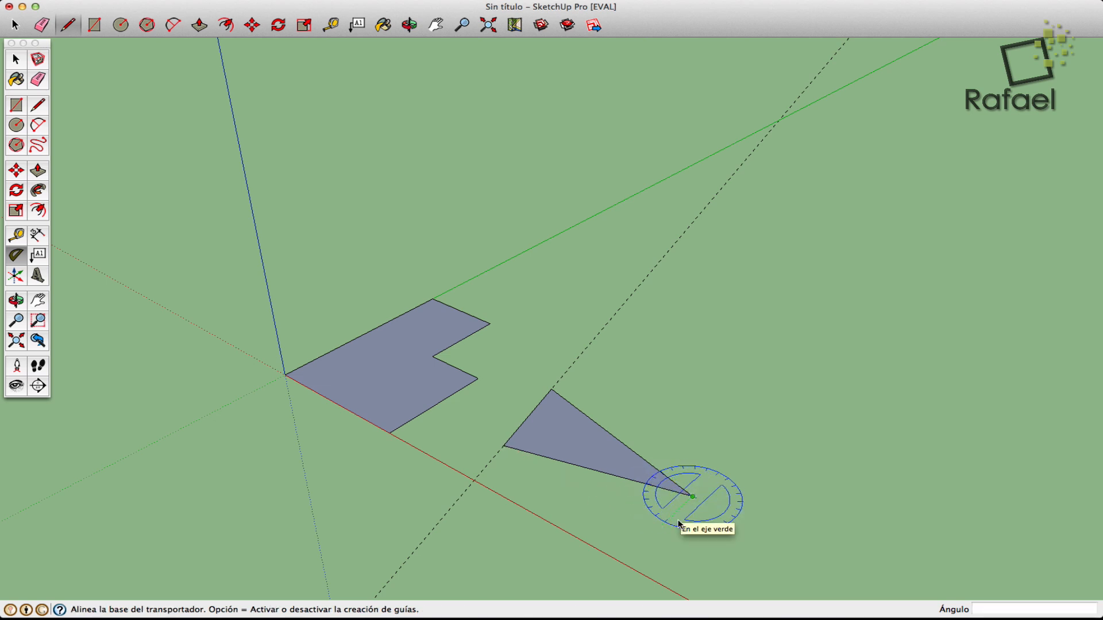
{"action": "key", "text": "Escape"}
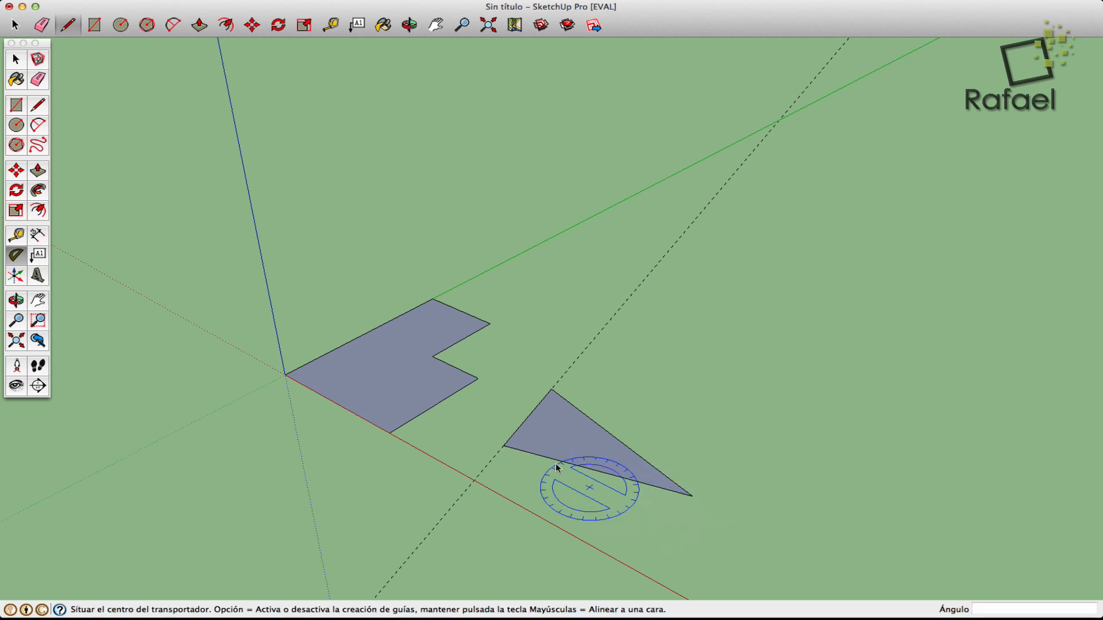
{"action": "left_click", "coordinate": [503, 446]}
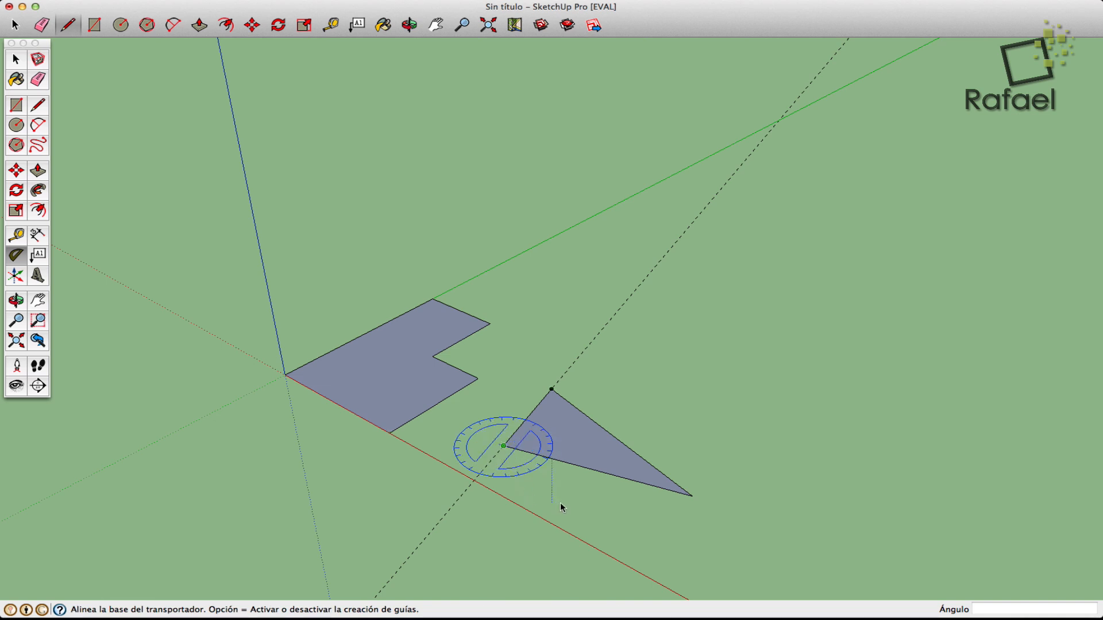
{"action": "left_click", "coordinate": [692, 497]}
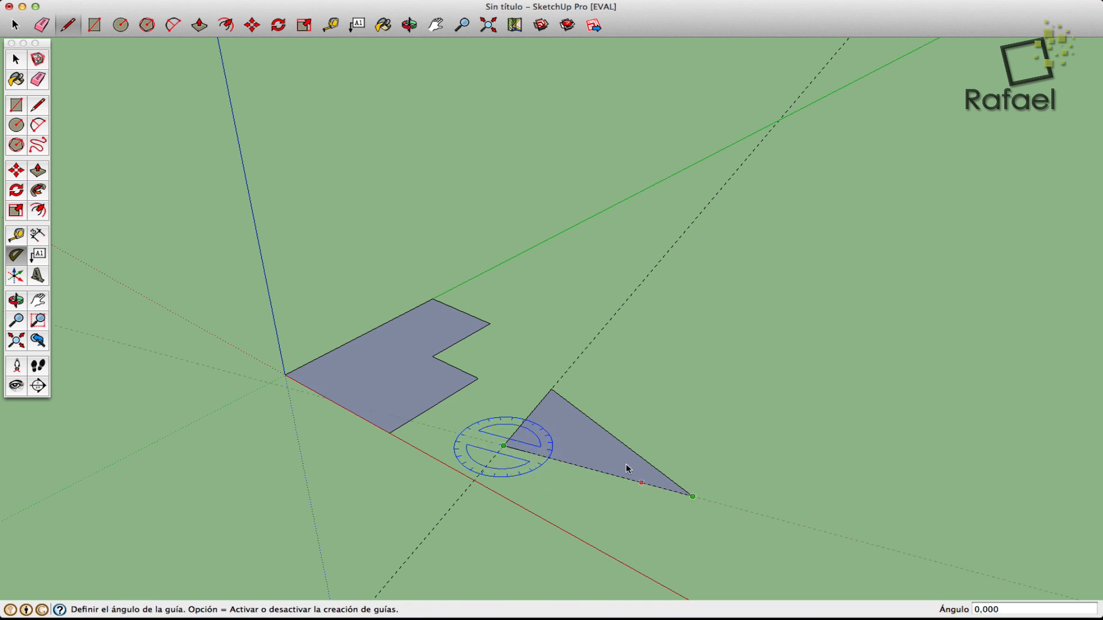
{"action": "left_click", "coordinate": [552, 391]}
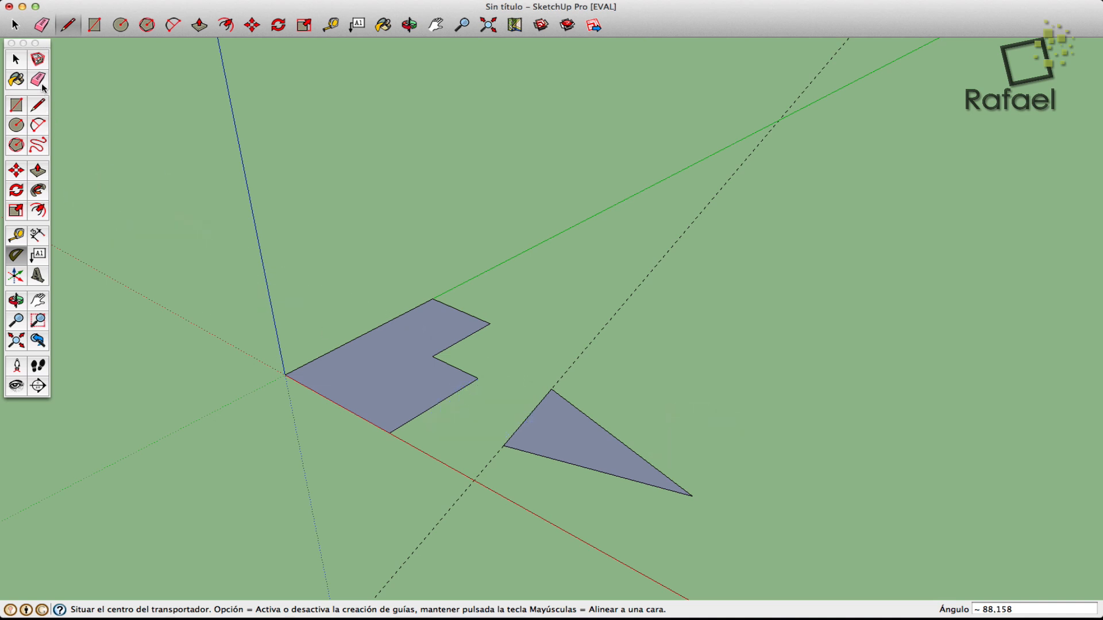
Step: Erase the guide running along the triangle's short side
{"action": "left_click", "coordinate": [15, 58]}
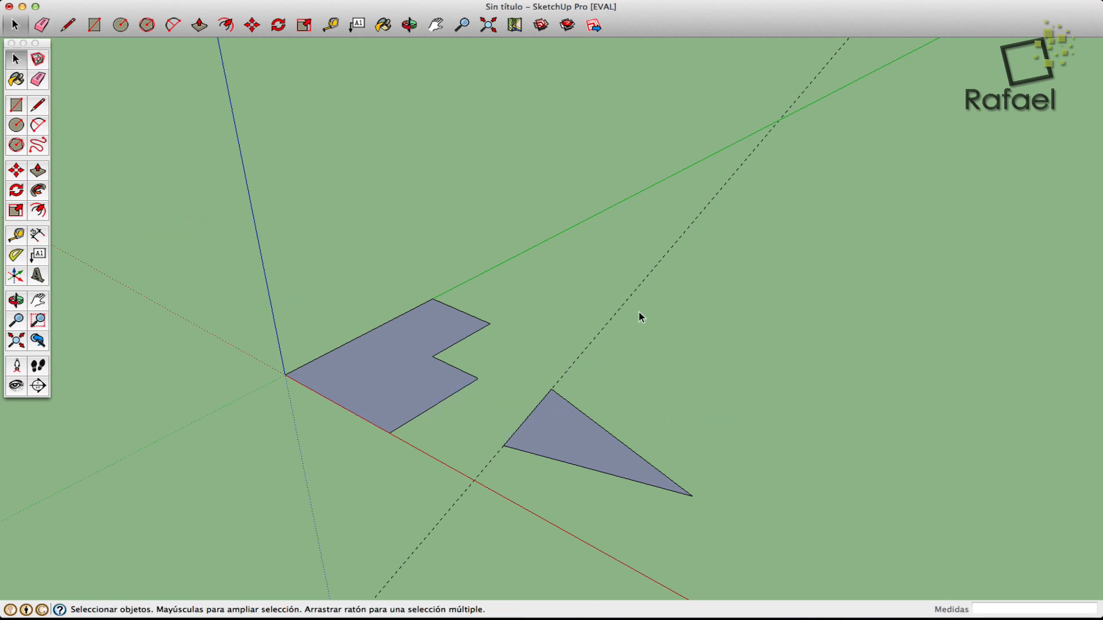
{"action": "left_click", "coordinate": [37, 79]}
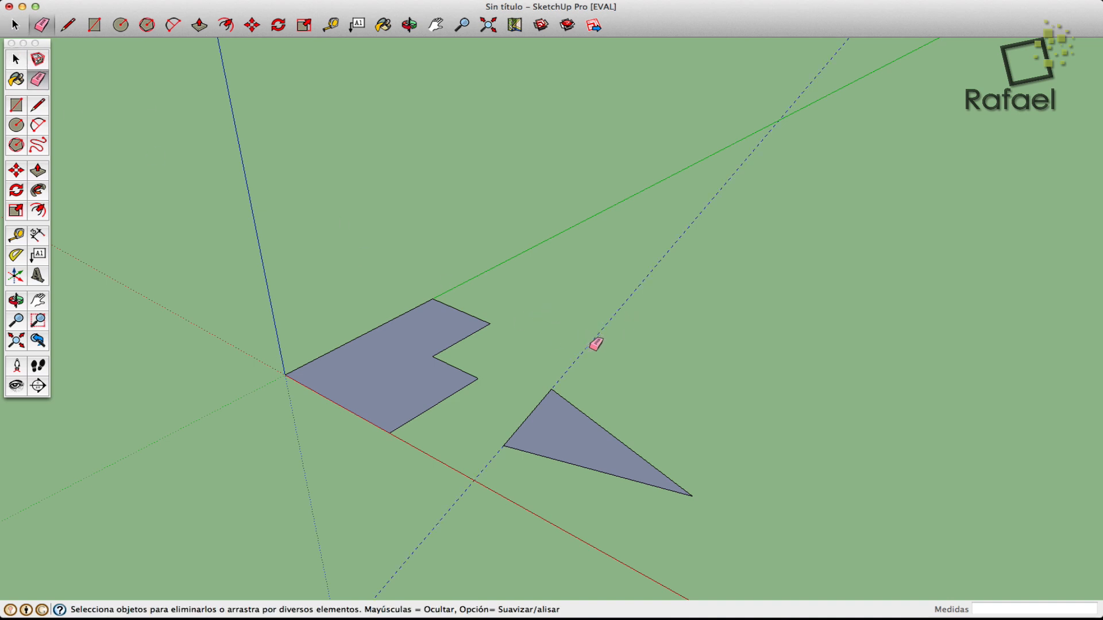
{"action": "left_click", "coordinate": [15, 59]}
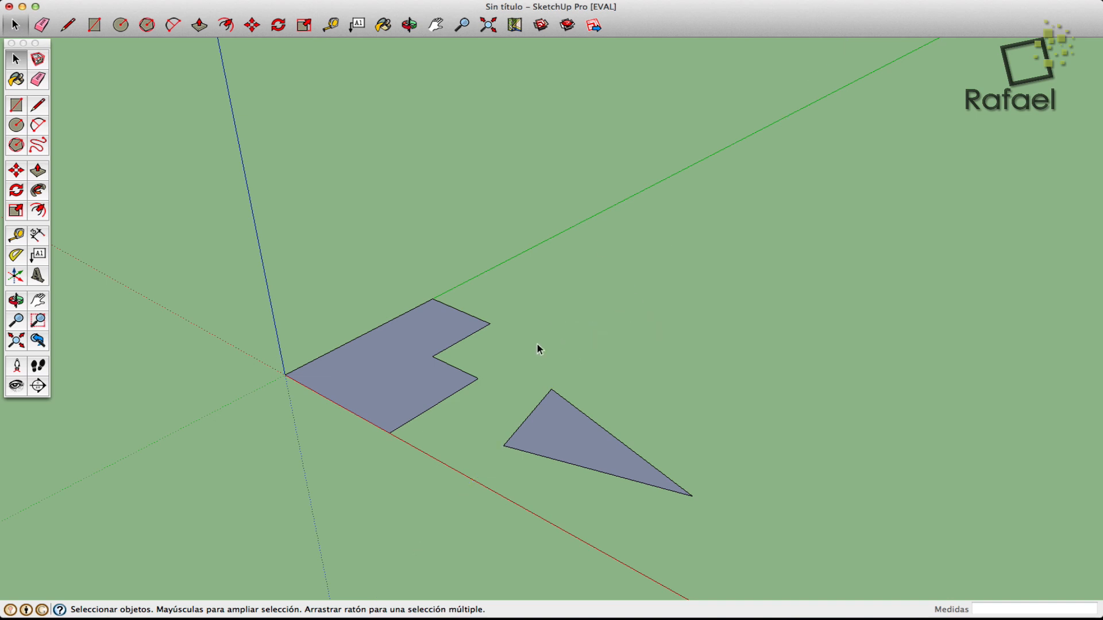
Step: Measure the triangle's angle at its upper corner with the Protractor, from the short side to the long upper edge
{"action": "left_click", "coordinate": [16, 256]}
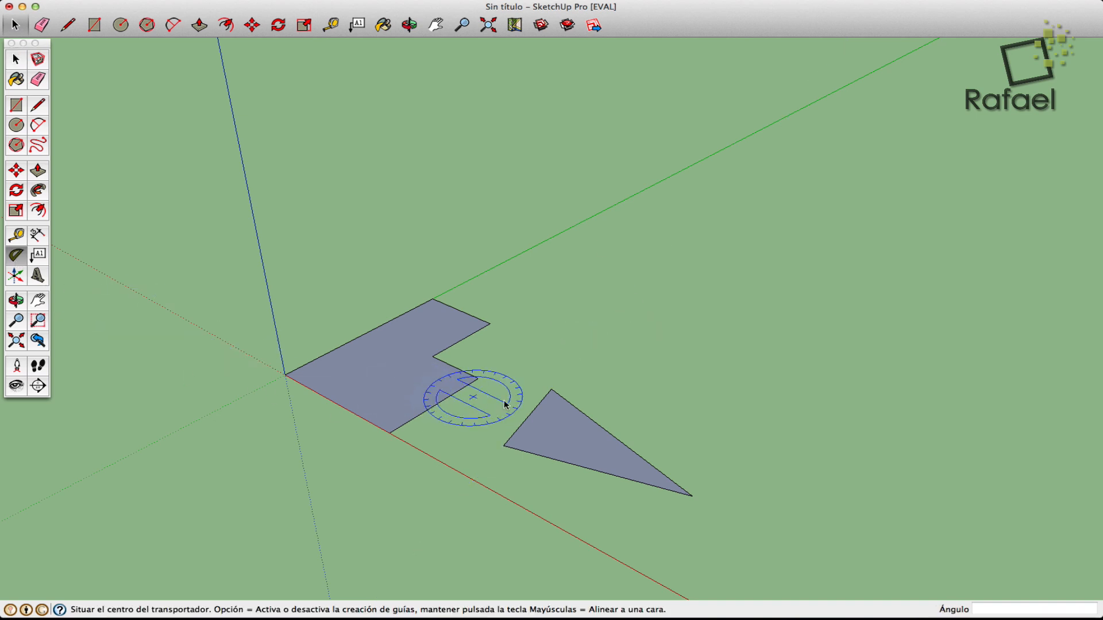
{"action": "left_click", "coordinate": [552, 392]}
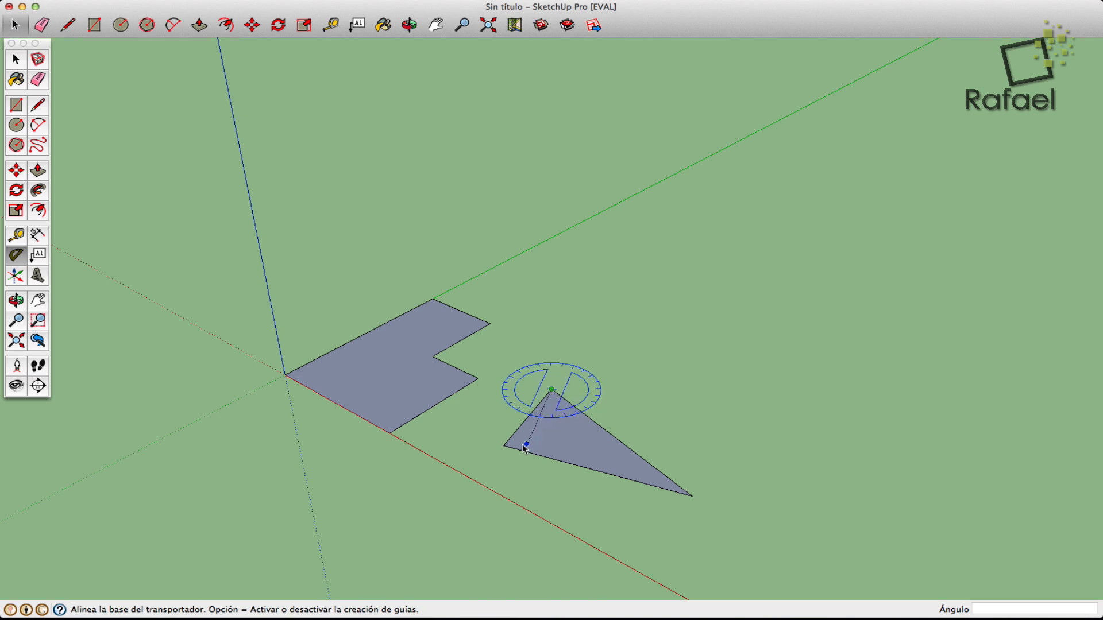
{"action": "left_click", "coordinate": [505, 446]}
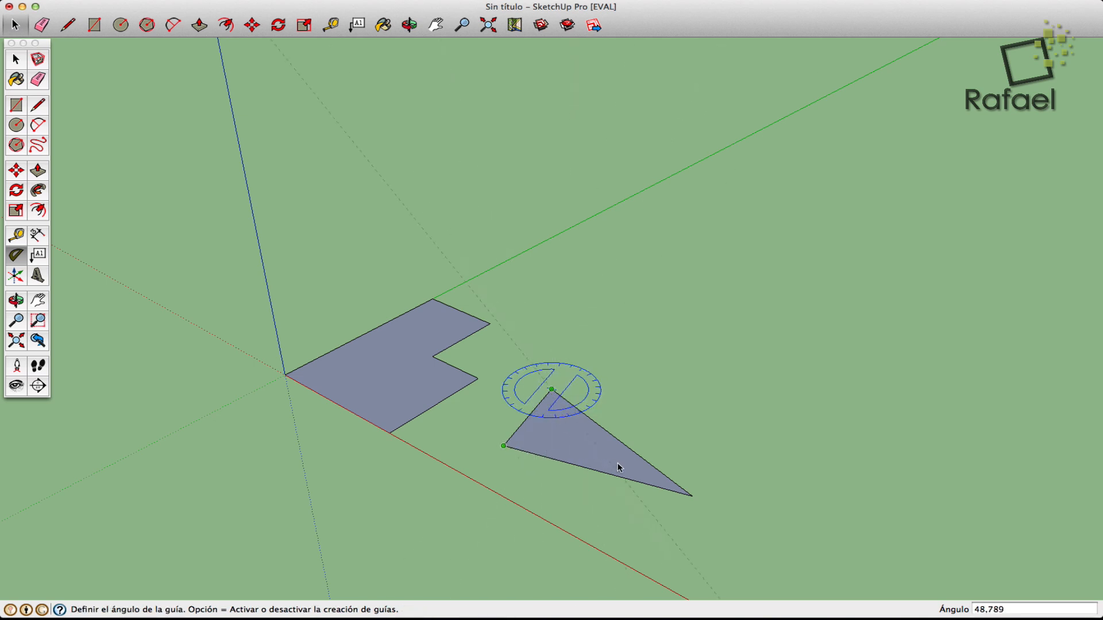
{"action": "left_click", "coordinate": [659, 473]}
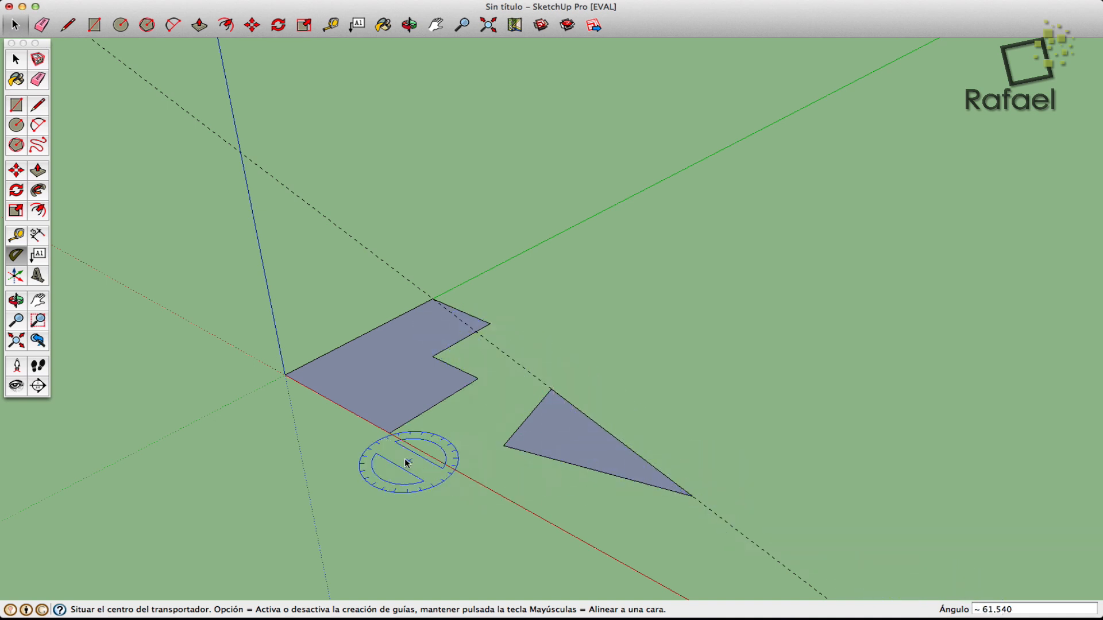
Step: Erase the guide running along the triangle's long upper edge
{"action": "left_click", "coordinate": [37, 105]}
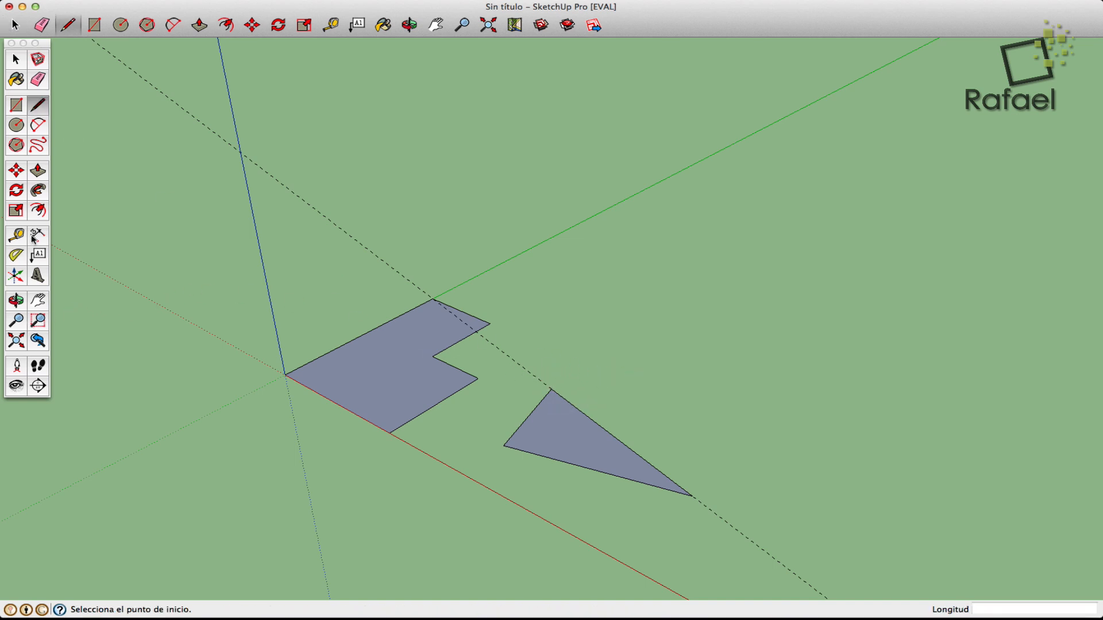
{"action": "left_click", "coordinate": [38, 79]}
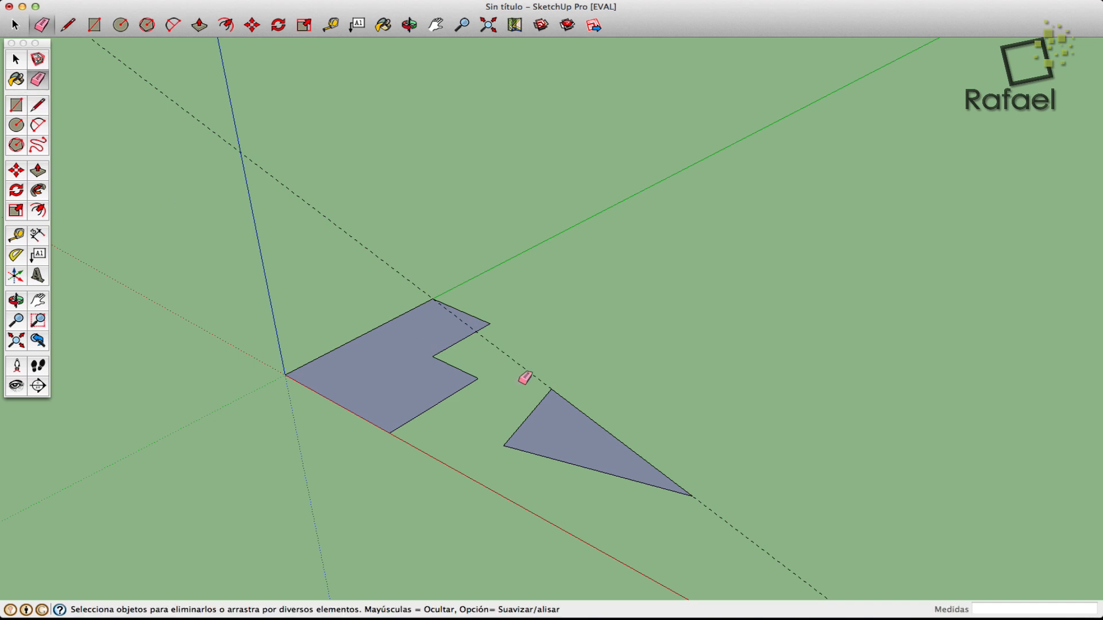
{"action": "left_click", "coordinate": [539, 379]}
{"action": "left_click", "coordinate": [17, 62]}
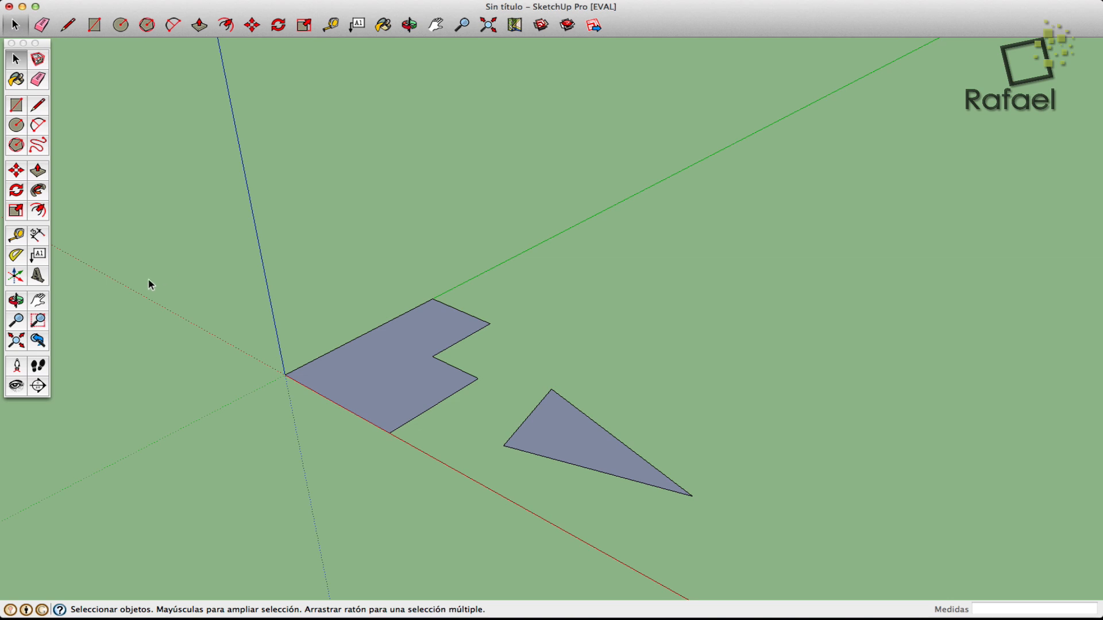
Step: Measure the triangle's angle at its left corner with the Protractor, from the long lower edge to the upper corner
{"action": "left_click", "coordinate": [15, 256]}
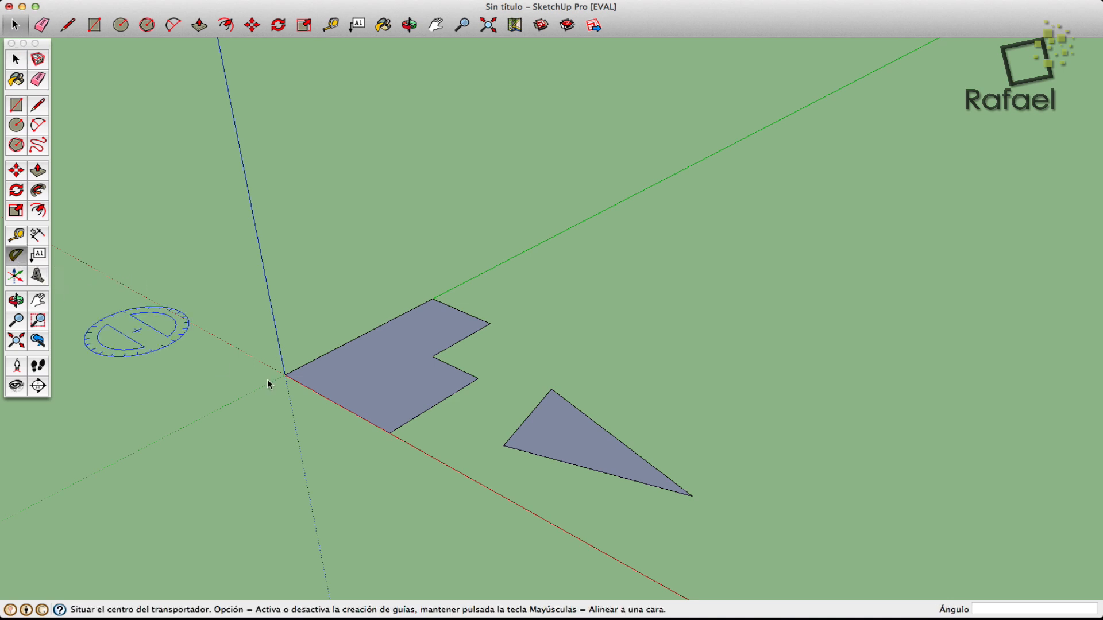
{"action": "left_click", "coordinate": [503, 445]}
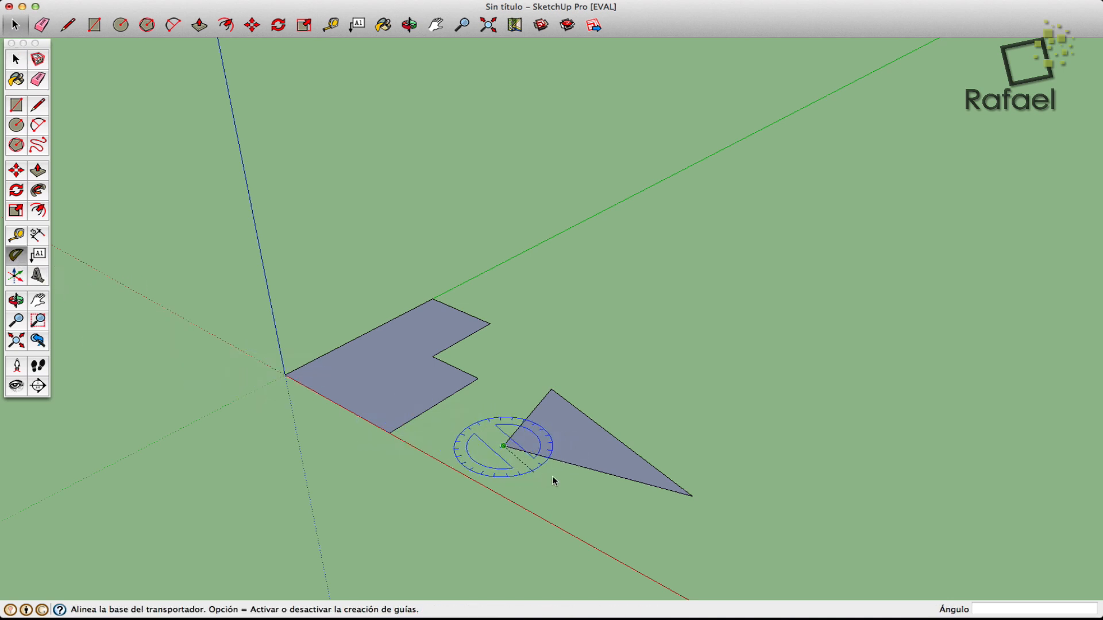
{"action": "left_click", "coordinate": [691, 497]}
{"action": "left_click", "coordinate": [550, 390]}
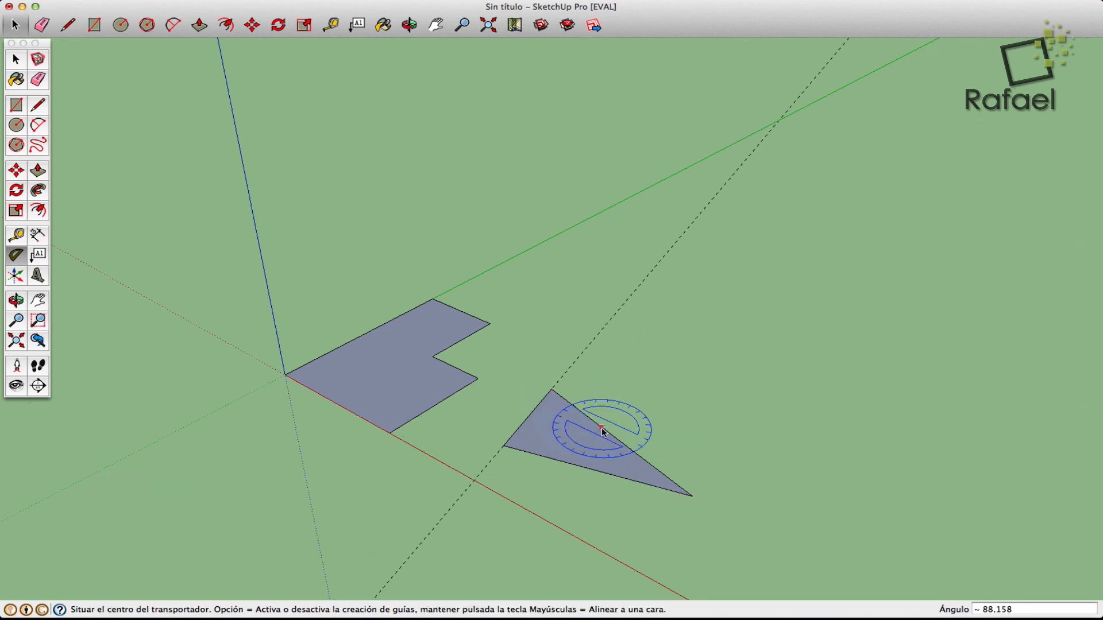
Step: Place a 30° Protractor guide through the triangle's upper corner, using the long upper edge as the base
{"action": "left_click", "coordinate": [551, 390]}
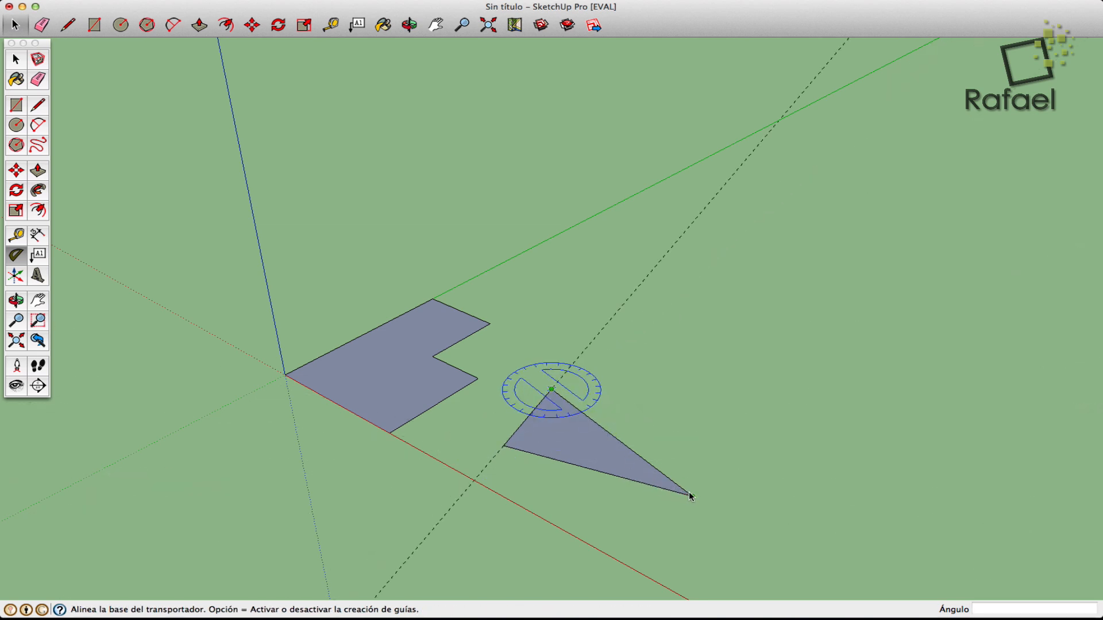
{"action": "left_click", "coordinate": [691, 497]}
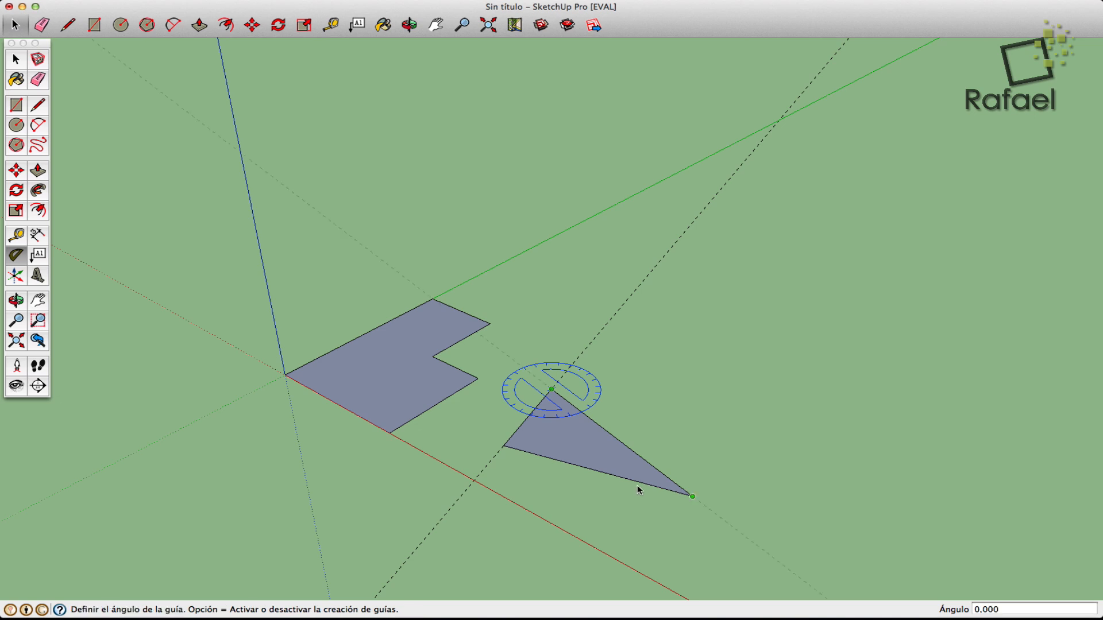
{"action": "left_click", "coordinate": [565, 458]}
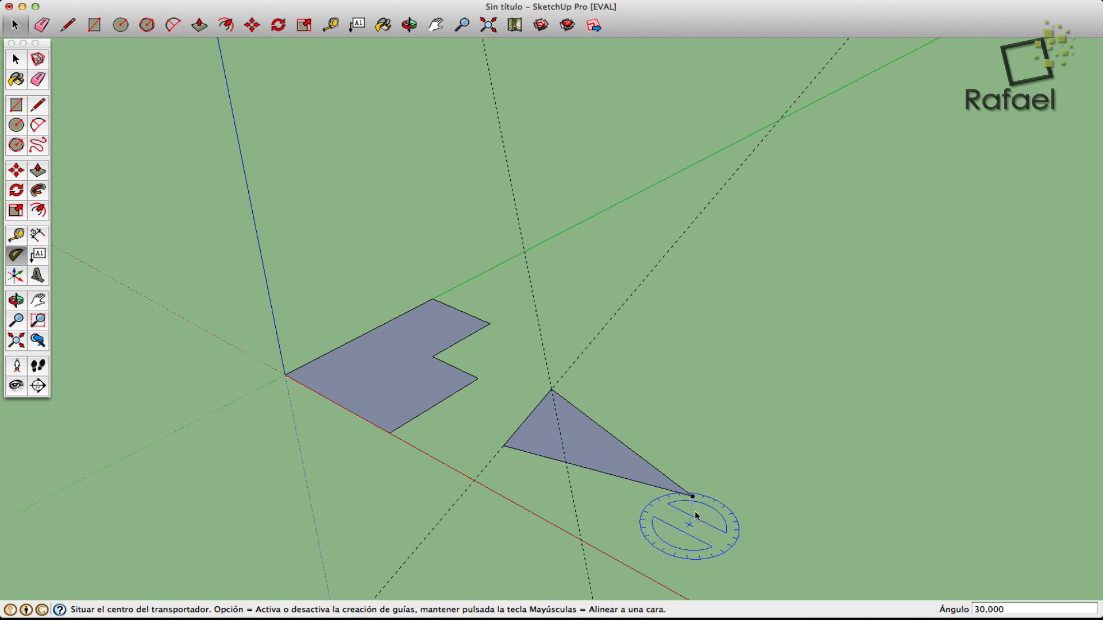
Step: Delete the triangle together with the two guides crossing it
{"action": "left_click", "coordinate": [15, 60]}
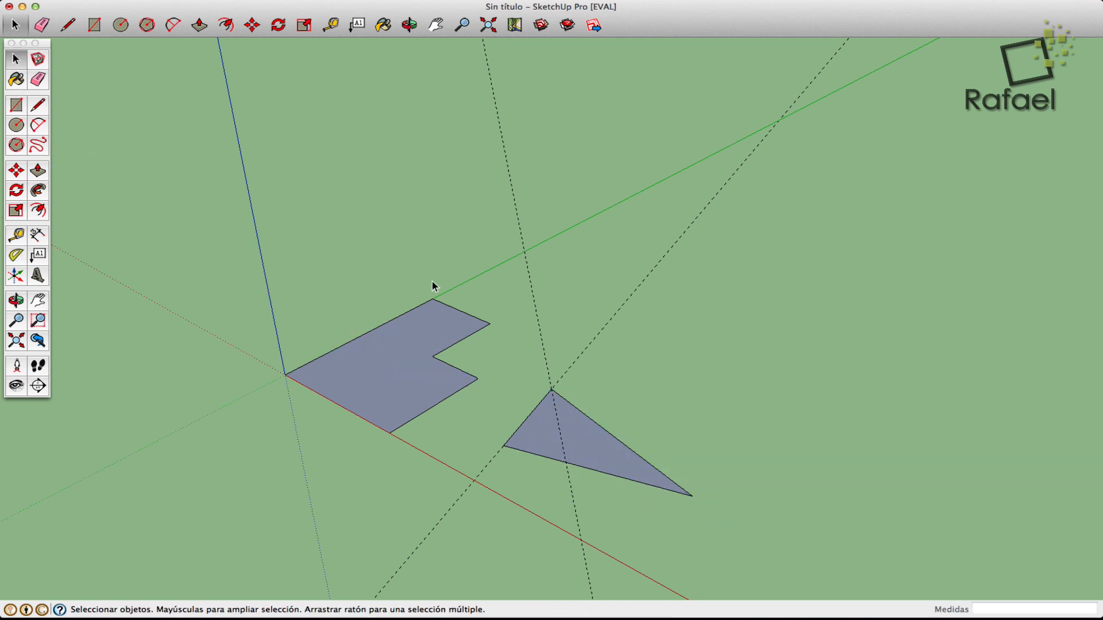
{"action": "mouse_move", "coordinate": [503, 315]}
{"action": "left_mouse_down"}
{"action": "mouse_move", "coordinate": [574, 462]}
{"action": "mouse_move", "coordinate": [493, 502]}
{"action": "left_mouse_up"}
{"action": "key", "text": "Delete"}
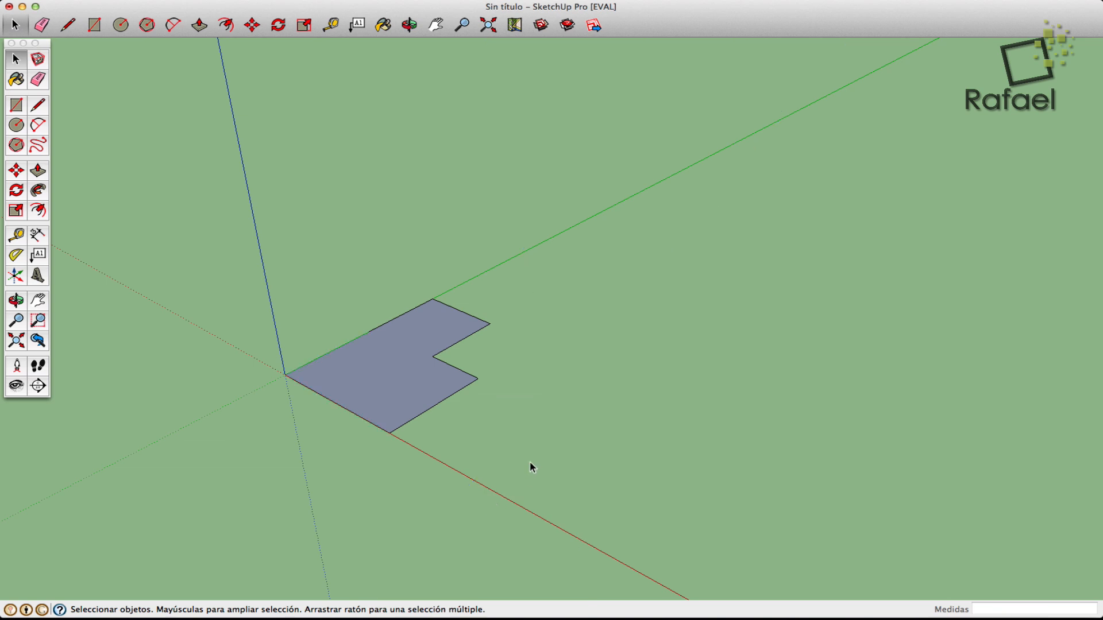
Step: Draw a single free line on the ground to the right of the L-shaped face, roughly parallel to the red axis
{"action": "left_click", "coordinate": [12, 253]}
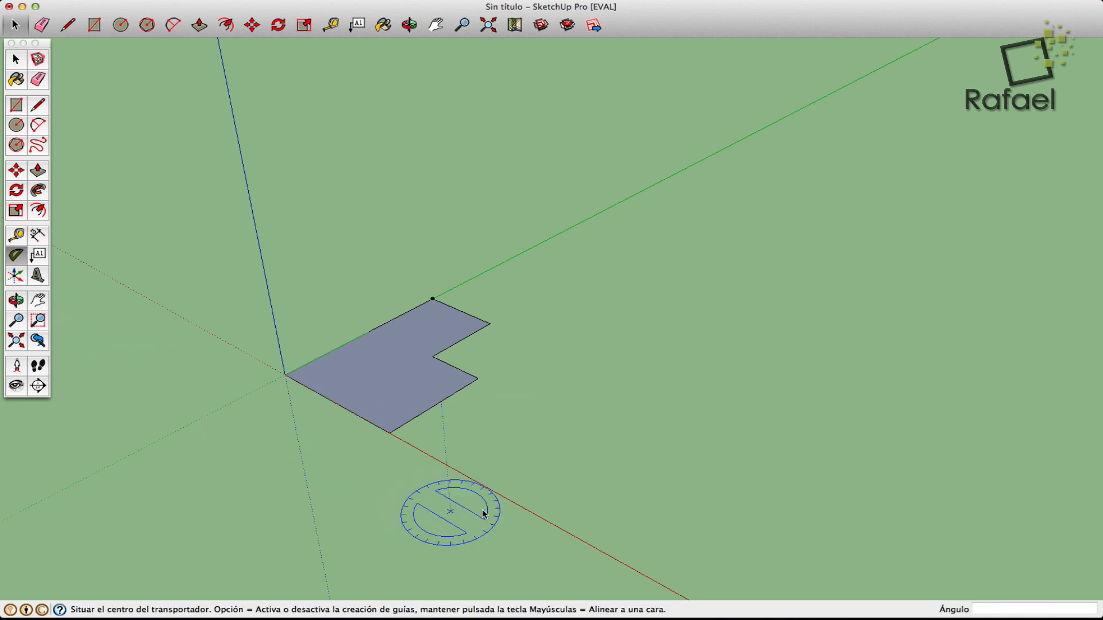
{"action": "left_click", "coordinate": [37, 105]}
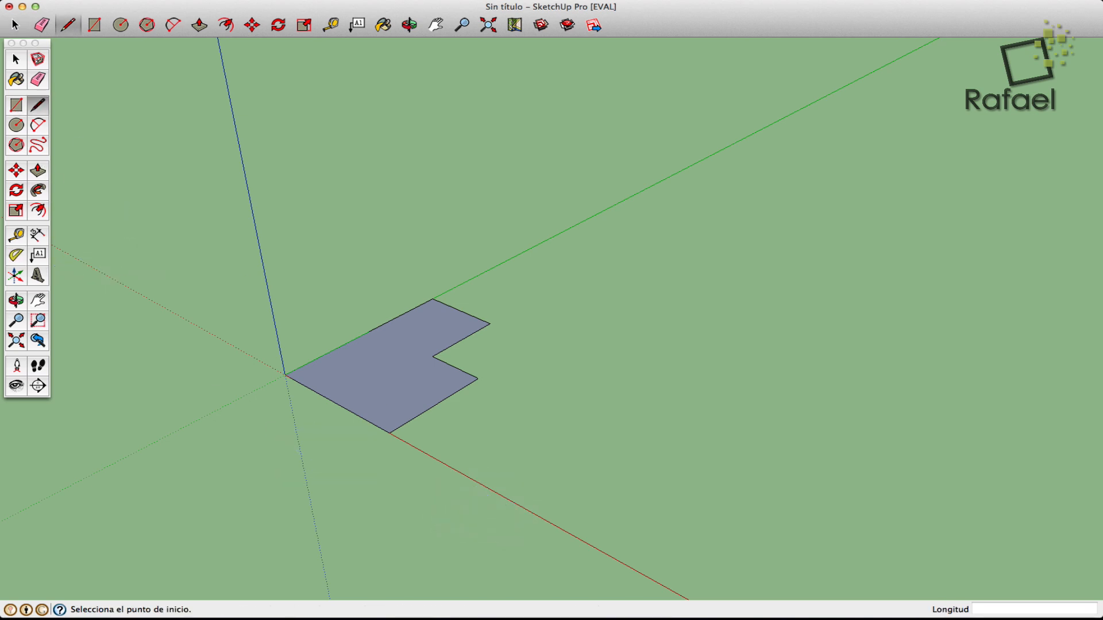
{"action": "left_click", "coordinate": [553, 437]}
{"action": "left_click", "coordinate": [721, 520]}
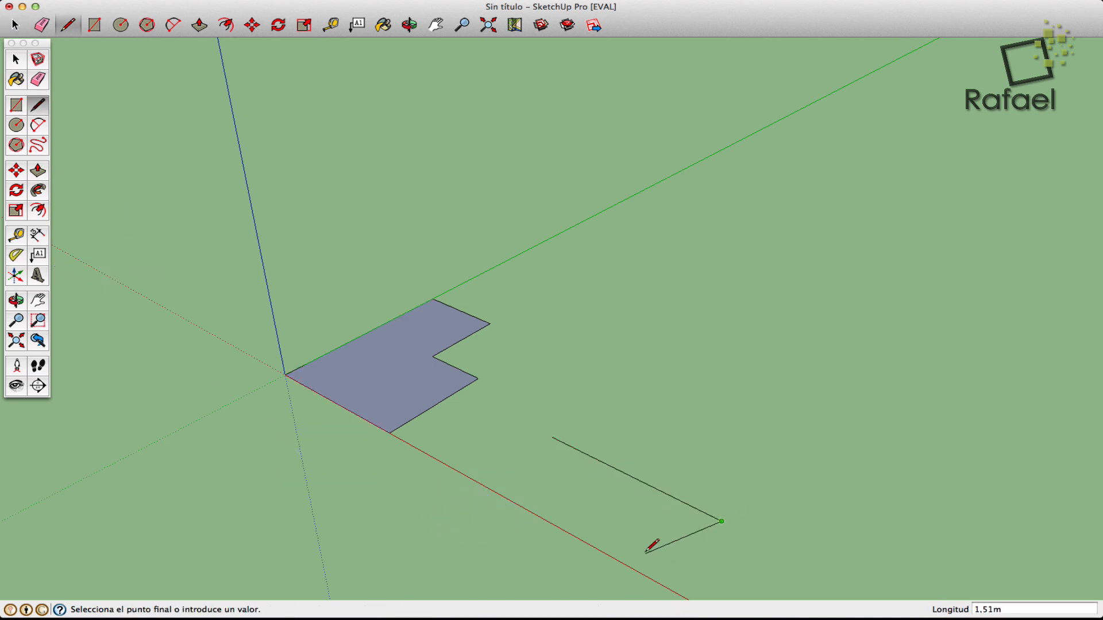
{"action": "key", "text": "Escape"}
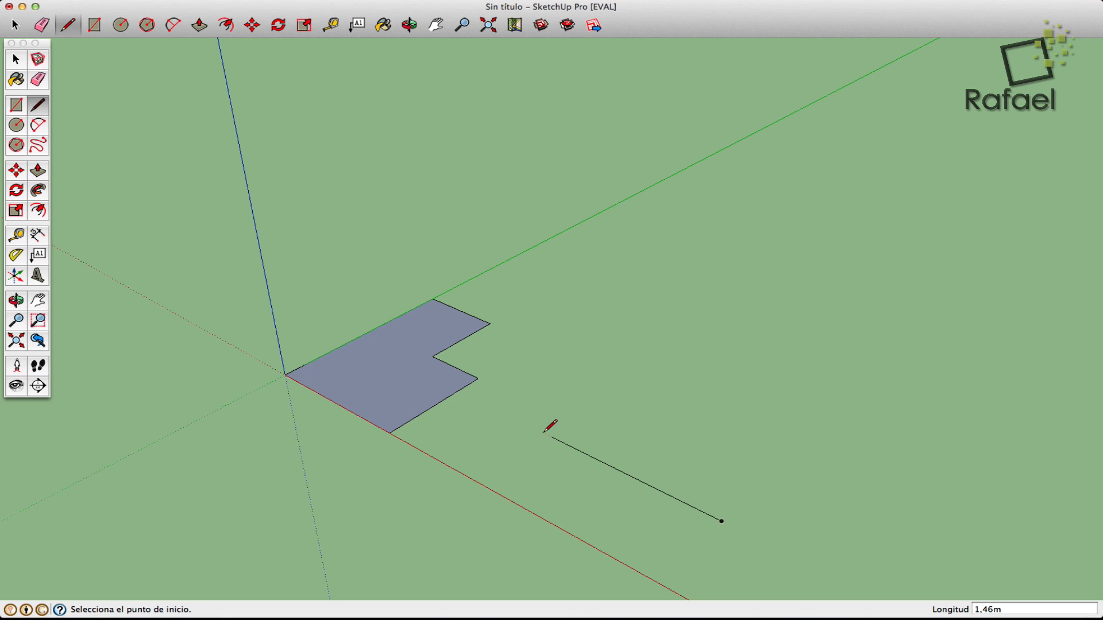
Step: Create a Protractor guide at 15° from the new line, centred on its upper-left endpoint
{"action": "left_click", "coordinate": [16, 256]}
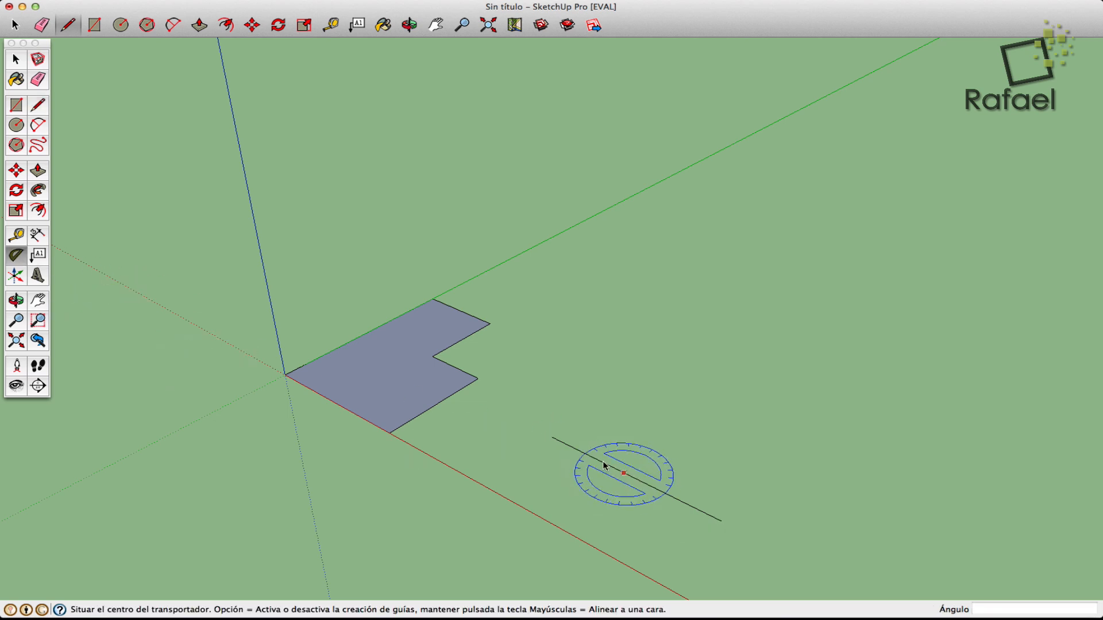
{"action": "left_click", "coordinate": [553, 438]}
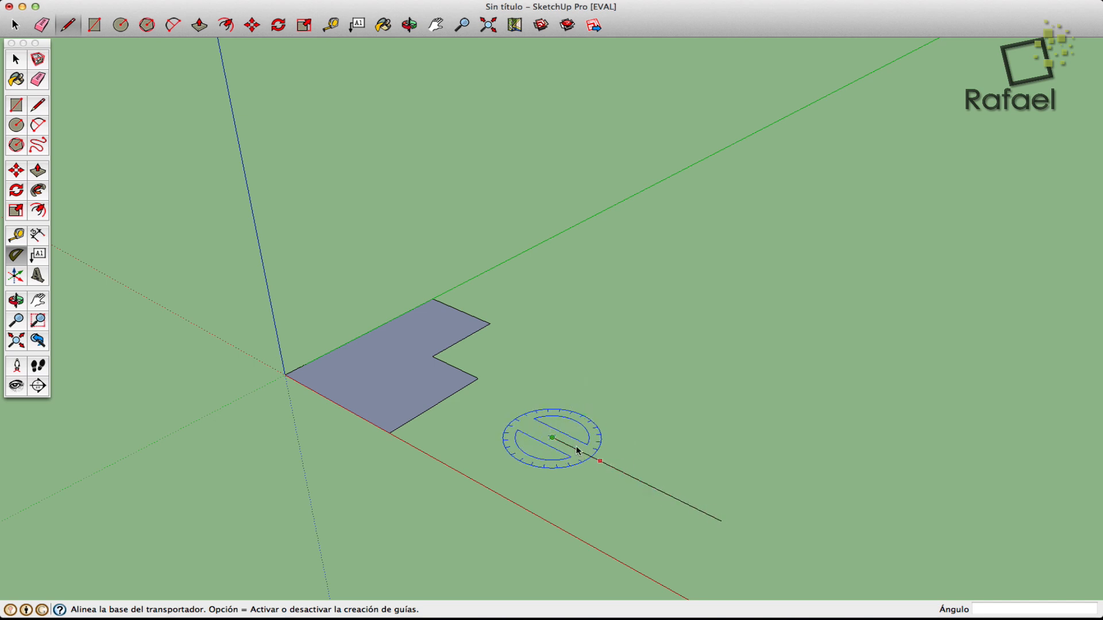
{"action": "left_click", "coordinate": [722, 521]}
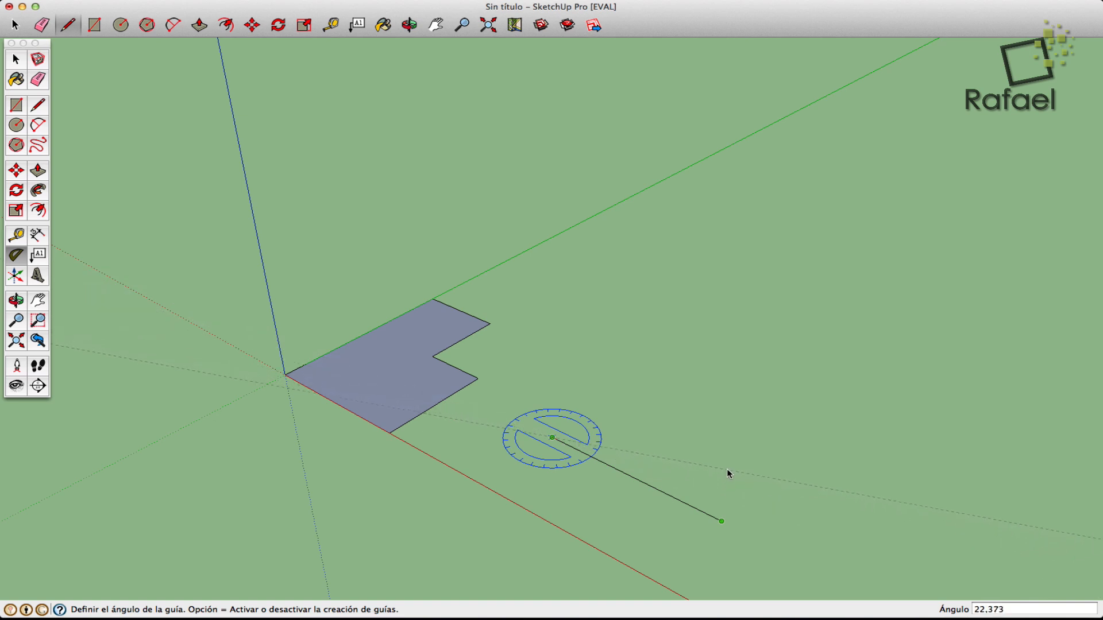
{"action": "type", "text": "15"}
{"action": "key", "text": "Return"}
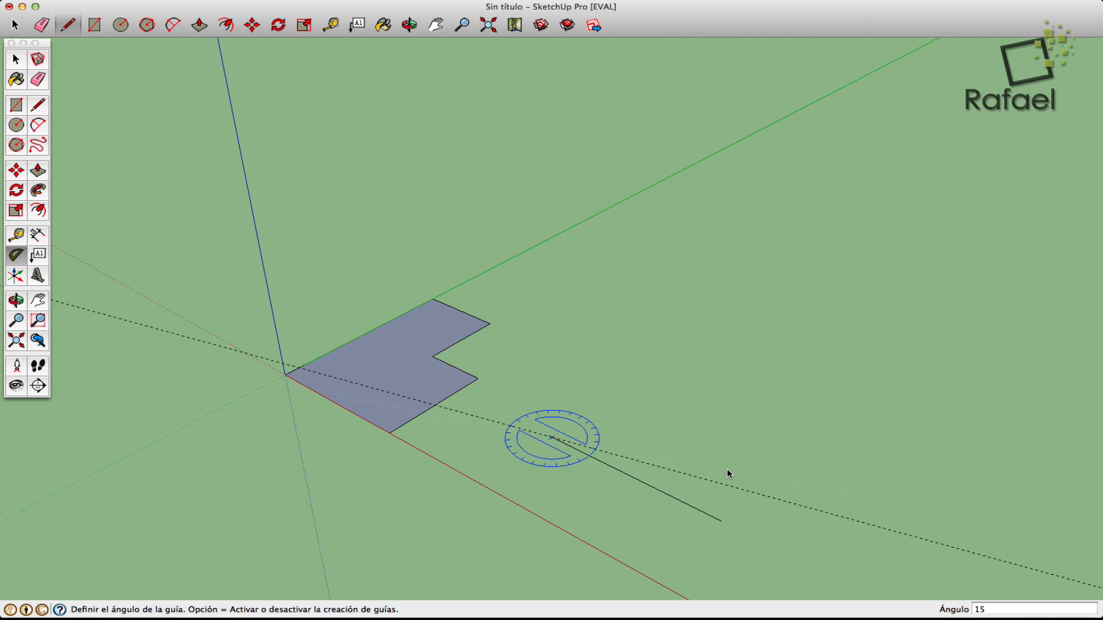
Step: Draw a closed four-sided face with one side along the 15° guide and a closing side about 1.96 m long
{"action": "left_click", "coordinate": [38, 106]}
{"action": "left_click", "coordinate": [552, 438]}
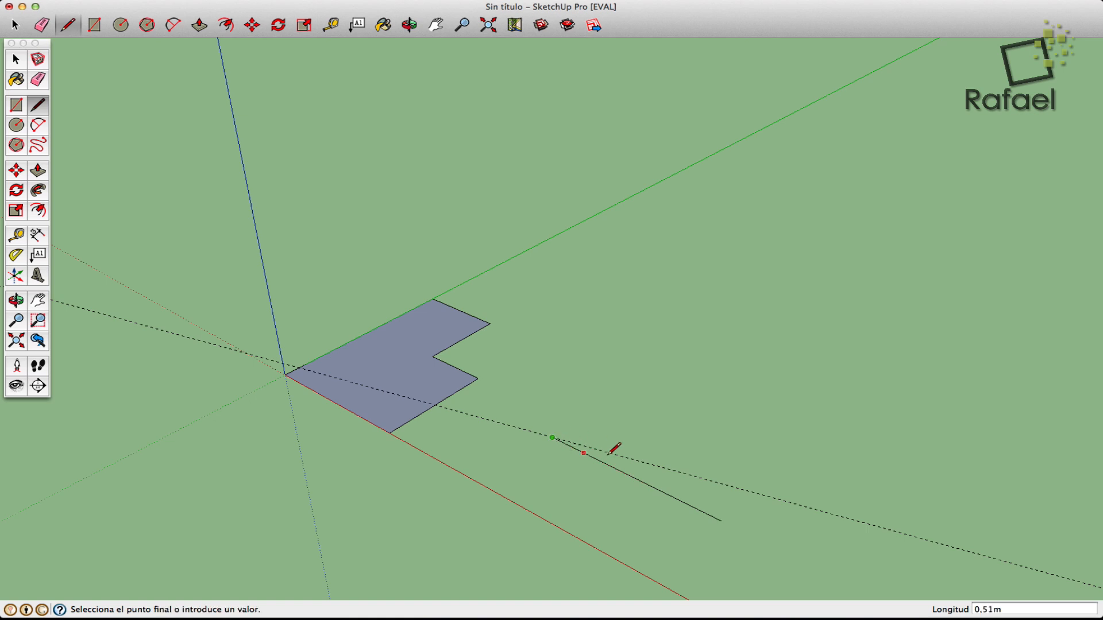
{"action": "left_click", "coordinate": [734, 487]}
{"action": "left_click", "coordinate": [756, 439]}
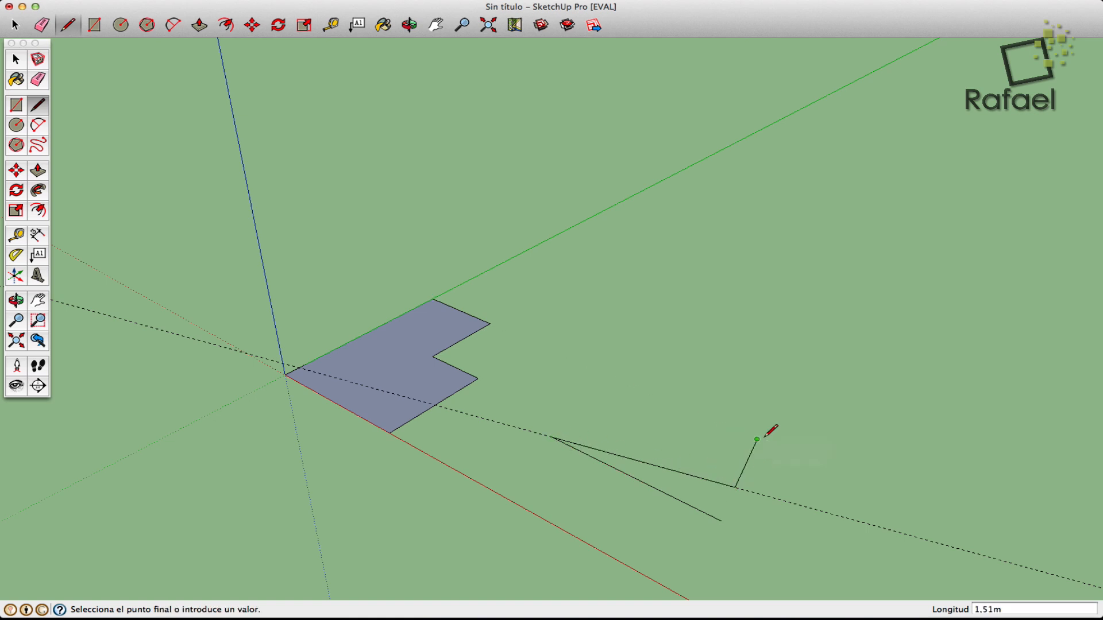
{"action": "left_click", "coordinate": [644, 410]}
{"action": "left_click", "coordinate": [552, 438]}
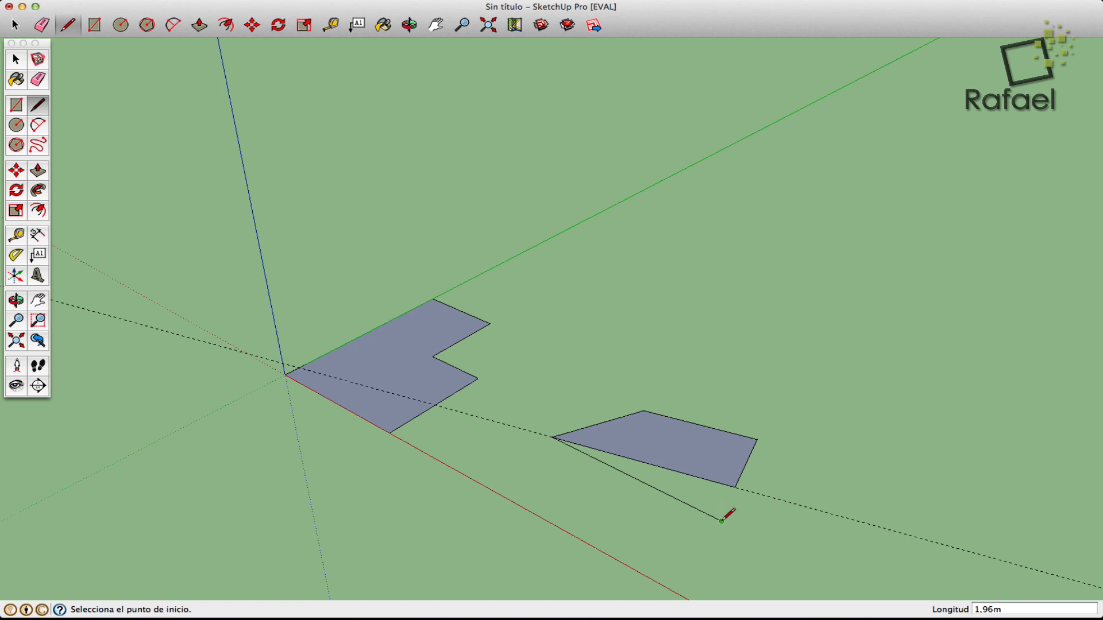
Step: Delete the four-sided face, the single line and the 15° guide, keeping the L-shaped face
{"action": "left_click", "coordinate": [16, 300]}
{"action": "left_click_drag", "start_coordinate": [270, 343], "coordinate": [356, 388]}
{"action": "left_click", "coordinate": [38, 300]}
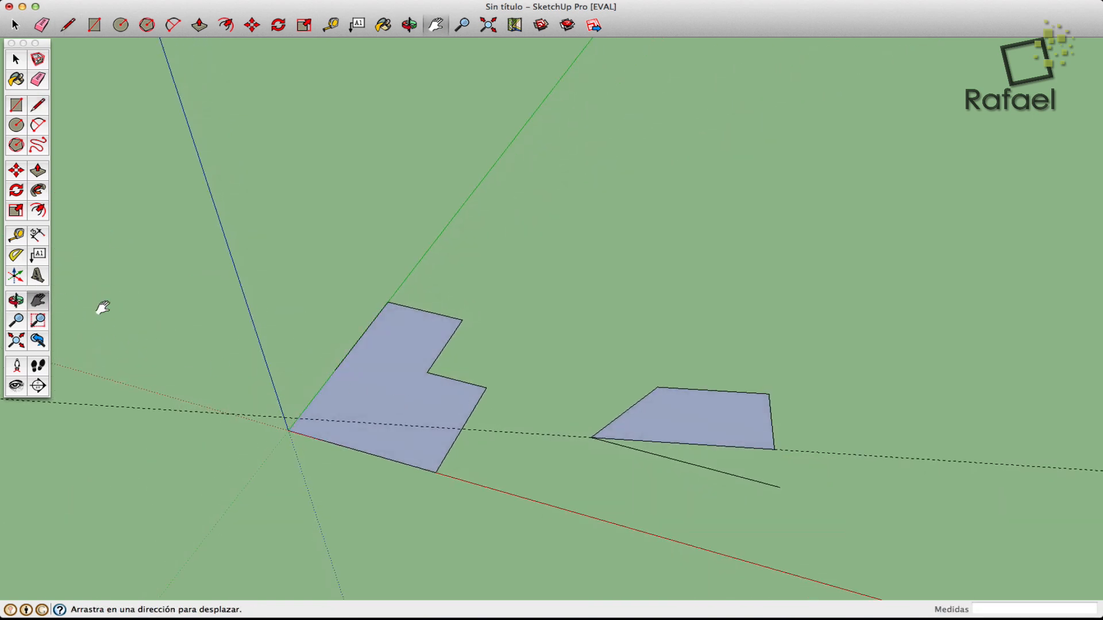
{"action": "left_click_drag", "start_coordinate": [545, 322], "coordinate": [379, 294]}
{"action": "left_click", "coordinate": [16, 59]}
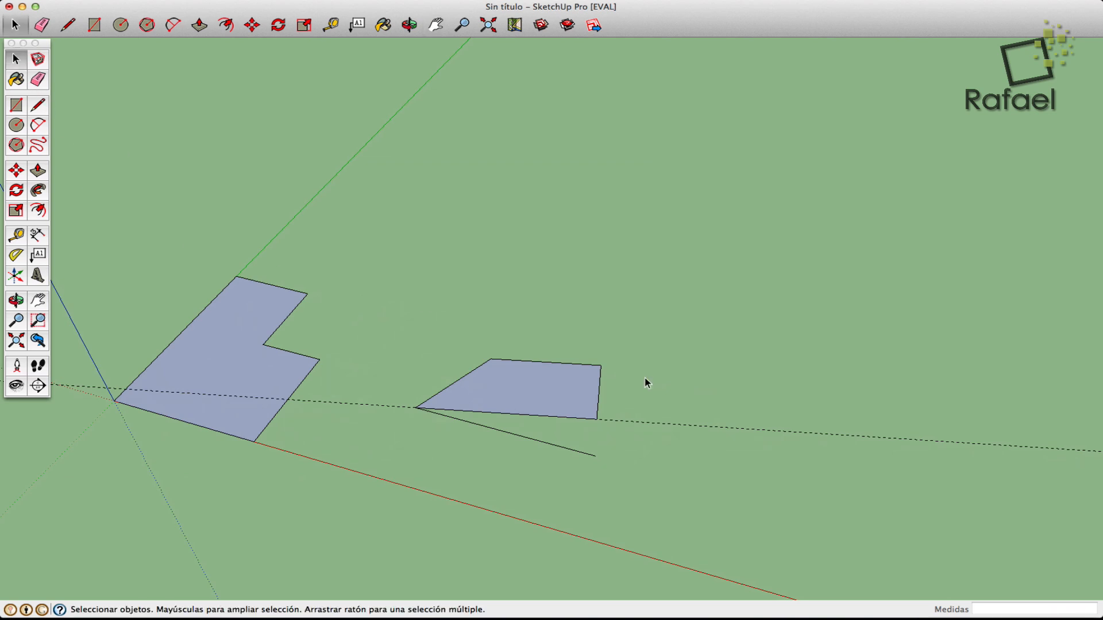
{"action": "left_click_drag", "start_coordinate": [388, 467], "coordinate": [388, 467]}
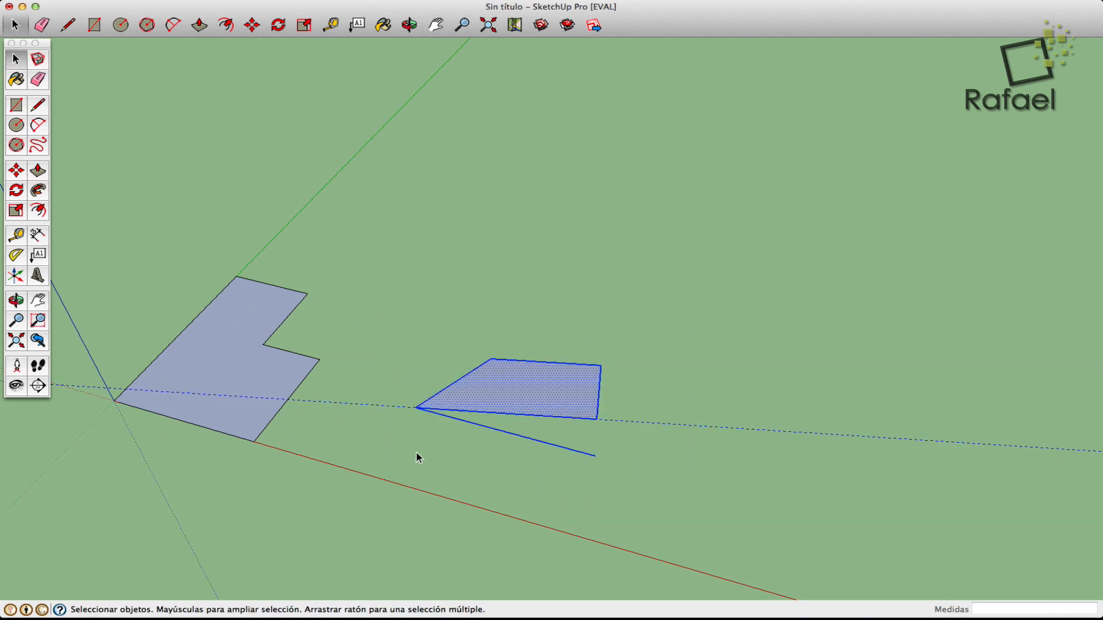
{"action": "key", "text": "Delete"}
Step: Draw a closed four-sided face to the right of the L-shaped face, with a left closing side about 1.49 m long
{"action": "left_click", "coordinate": [38, 104]}
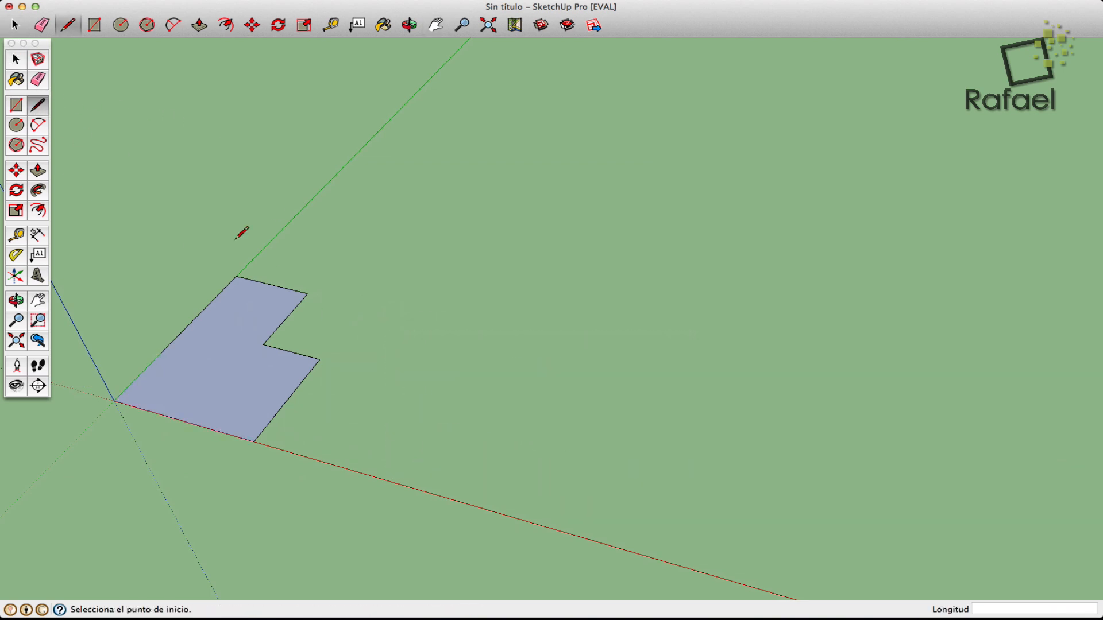
{"action": "left_click", "coordinate": [502, 403]}
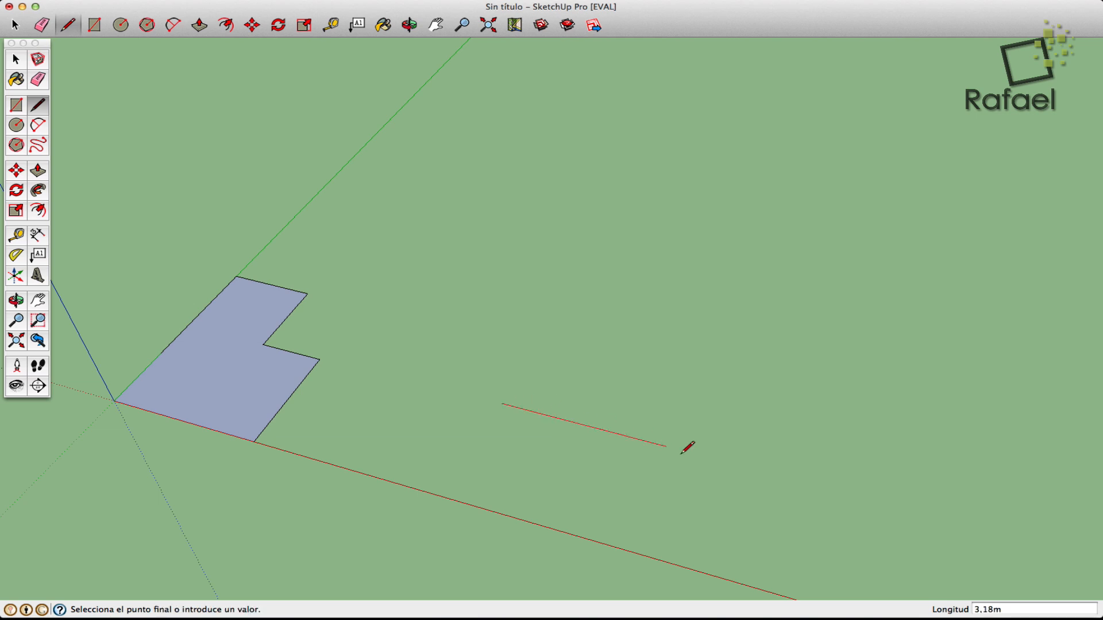
{"action": "left_click", "coordinate": [716, 401]}
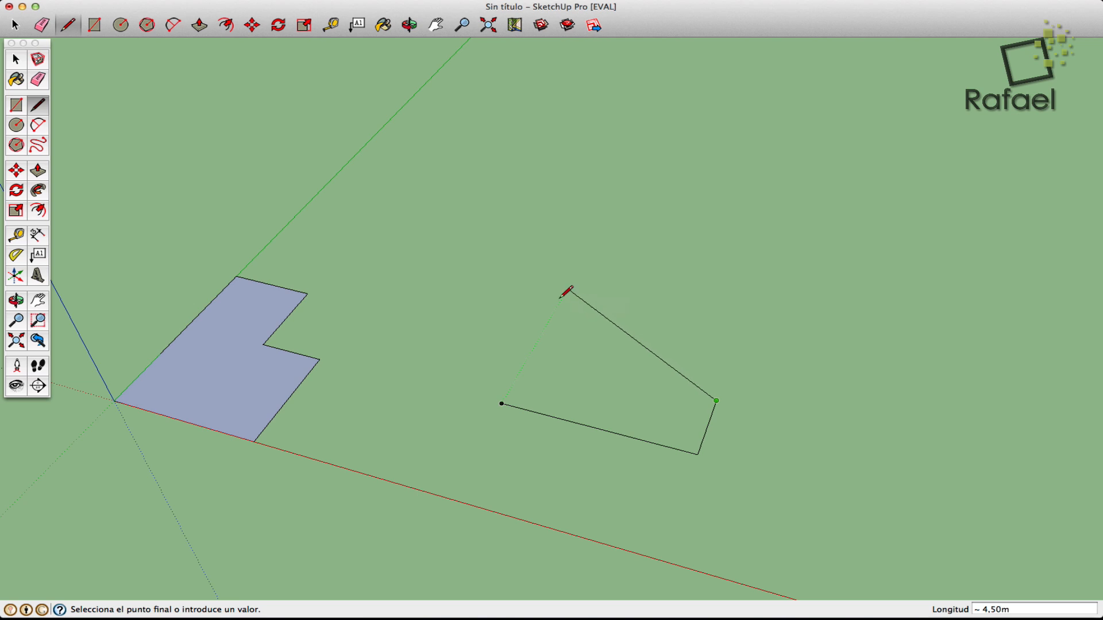
{"action": "left_click", "coordinate": [529, 355]}
{"action": "left_click", "coordinate": [503, 403]}
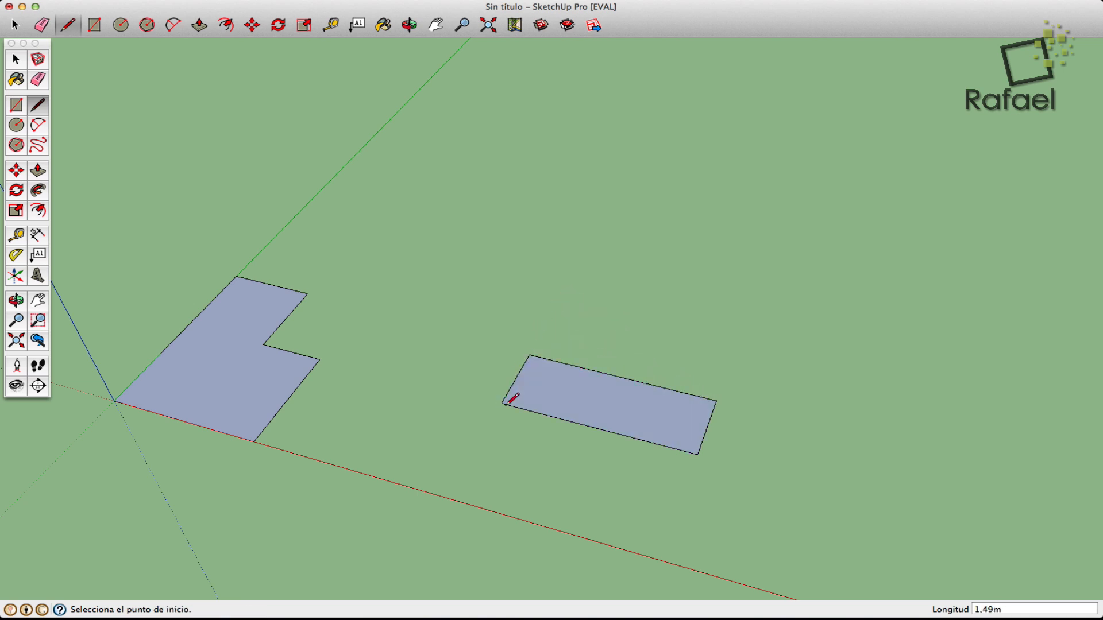
Step: Create a Protractor guide at 45.5° from the four-sided face's long upper edge, centred on its upper-left corner
{"action": "left_click", "coordinate": [16, 255]}
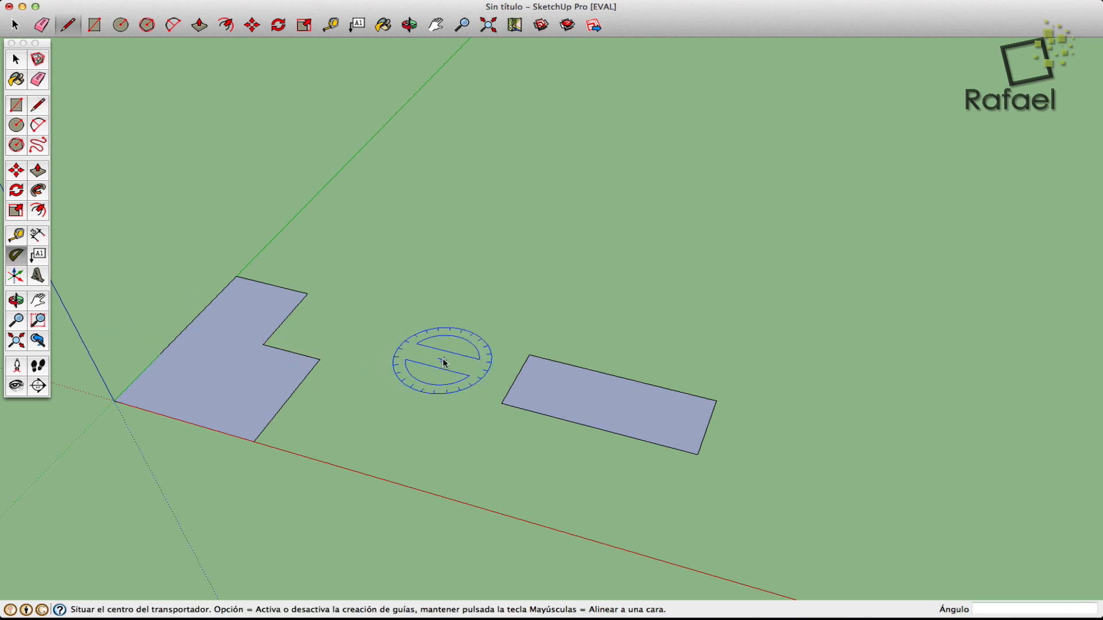
{"action": "left_click", "coordinate": [529, 356]}
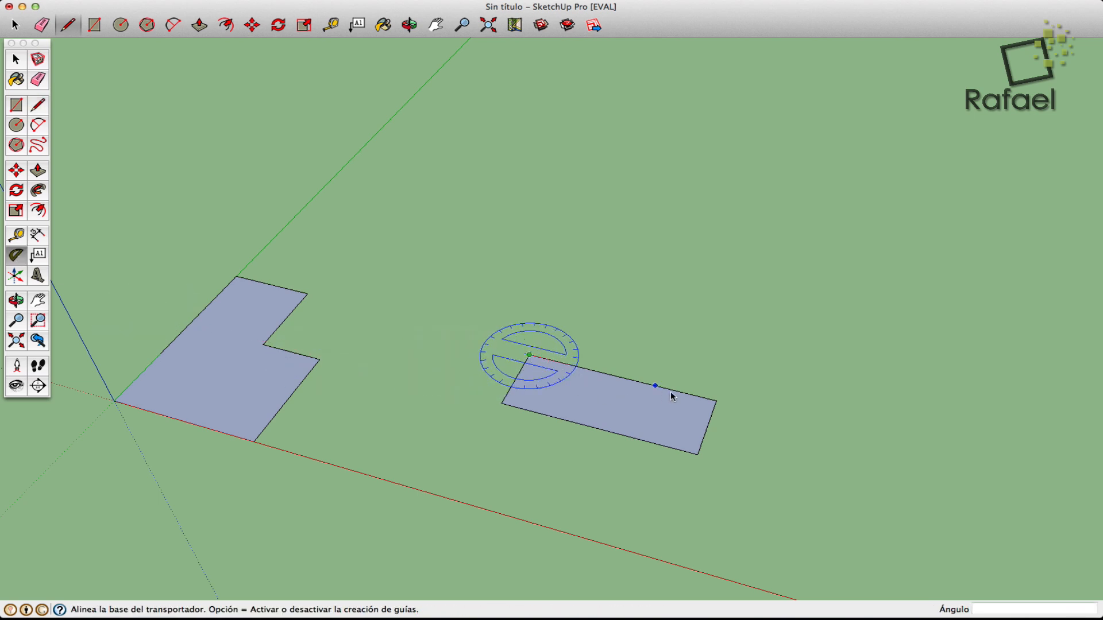
{"action": "left_click", "coordinate": [716, 402]}
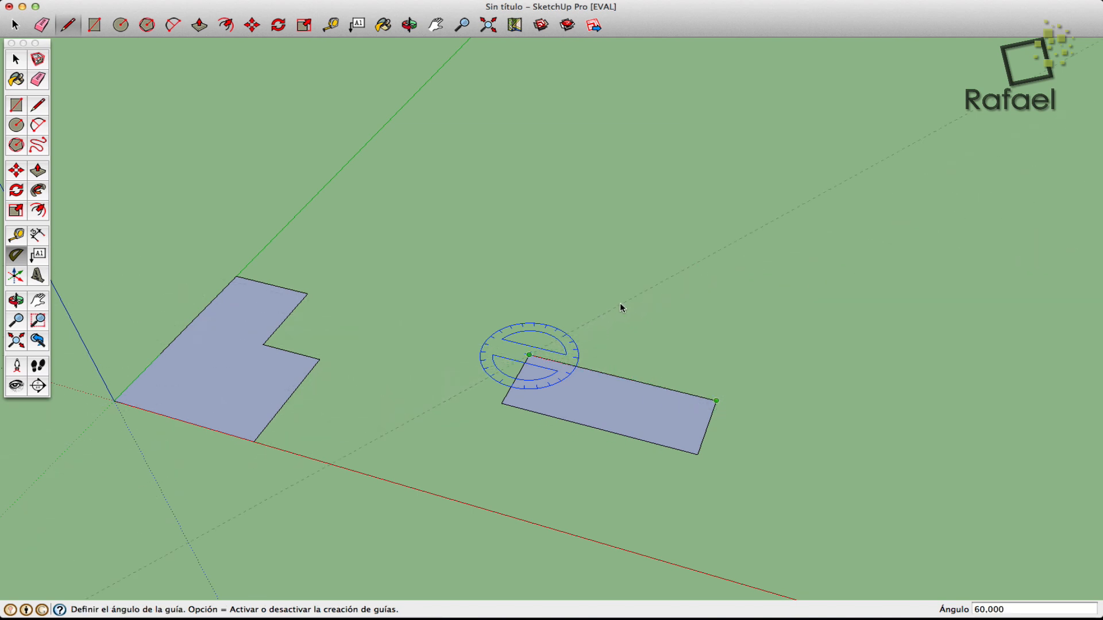
{"action": "type", "text": "45.5"}
{"action": "key", "text": "Return"}
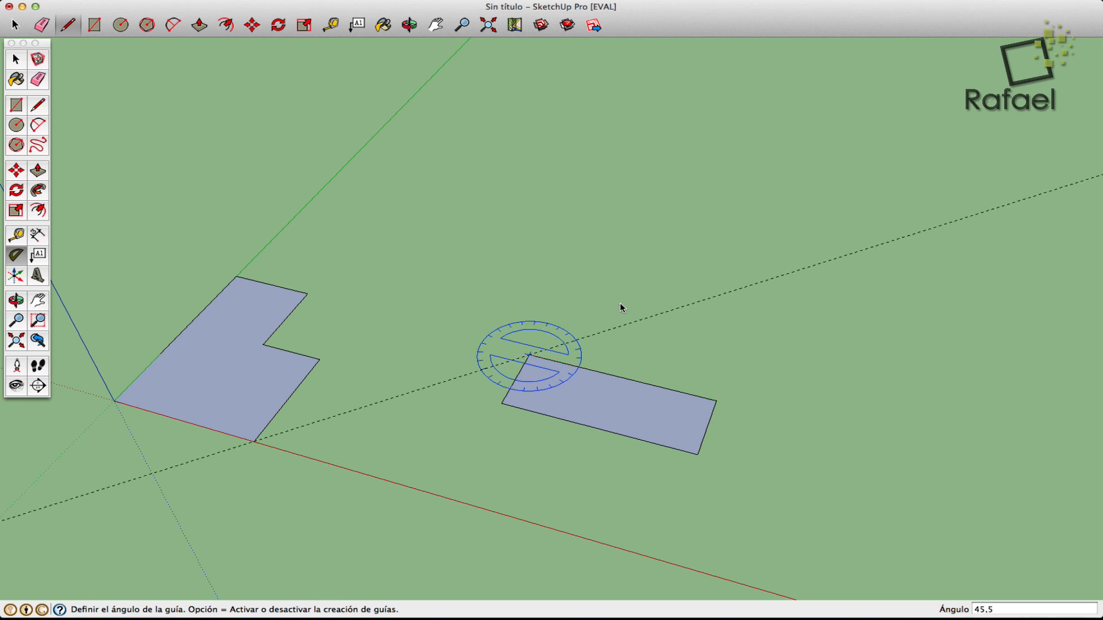
Step: Draw a triangular face on the long upper edge, with one side along the 45.5° guide and a closing side about 2.90 m
{"action": "left_click", "coordinate": [37, 104]}
{"action": "left_click", "coordinate": [528, 355]}
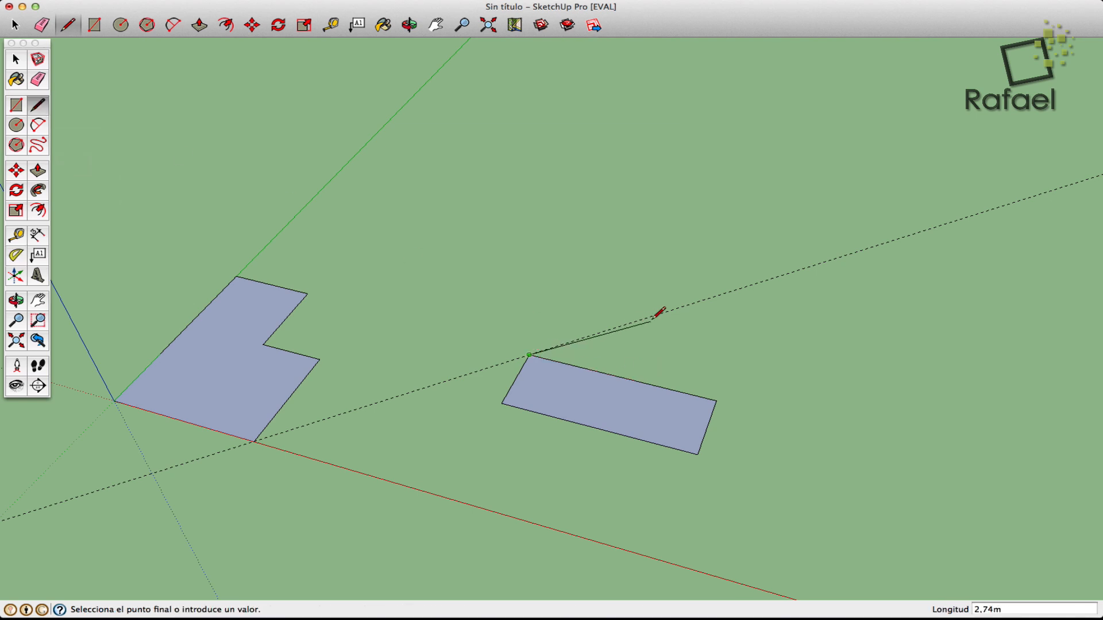
{"action": "left_click", "coordinate": [684, 308]}
{"action": "left_click", "coordinate": [716, 401]}
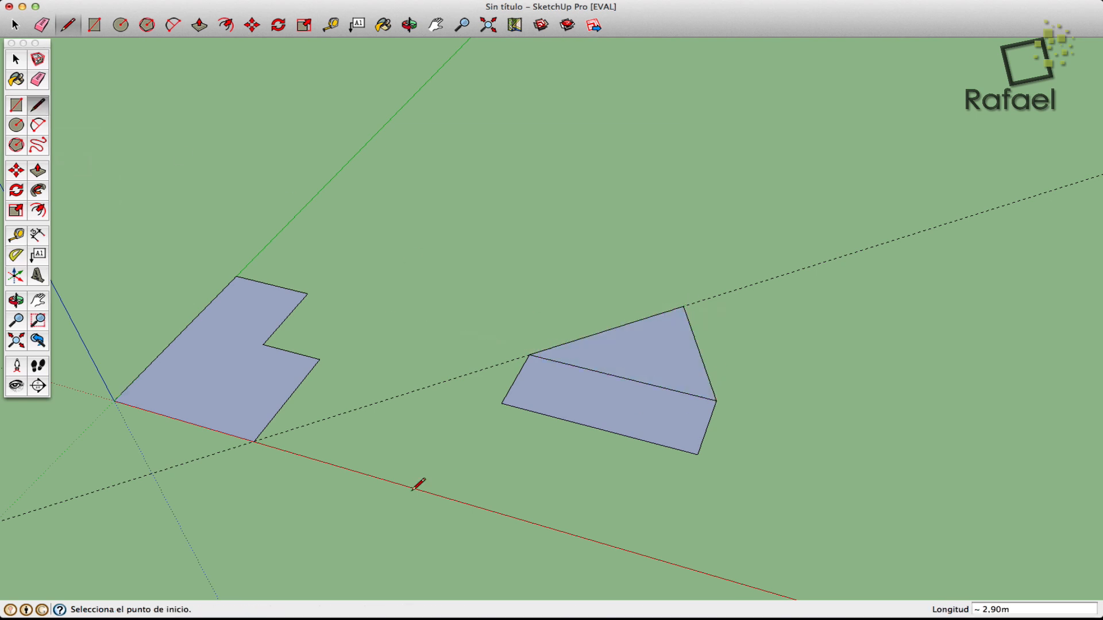
Step: Dimension the L-shaped face's long edge on the red axis between its two endpoints, placing the dimension outside the face
{"action": "left_click", "coordinate": [16, 59]}
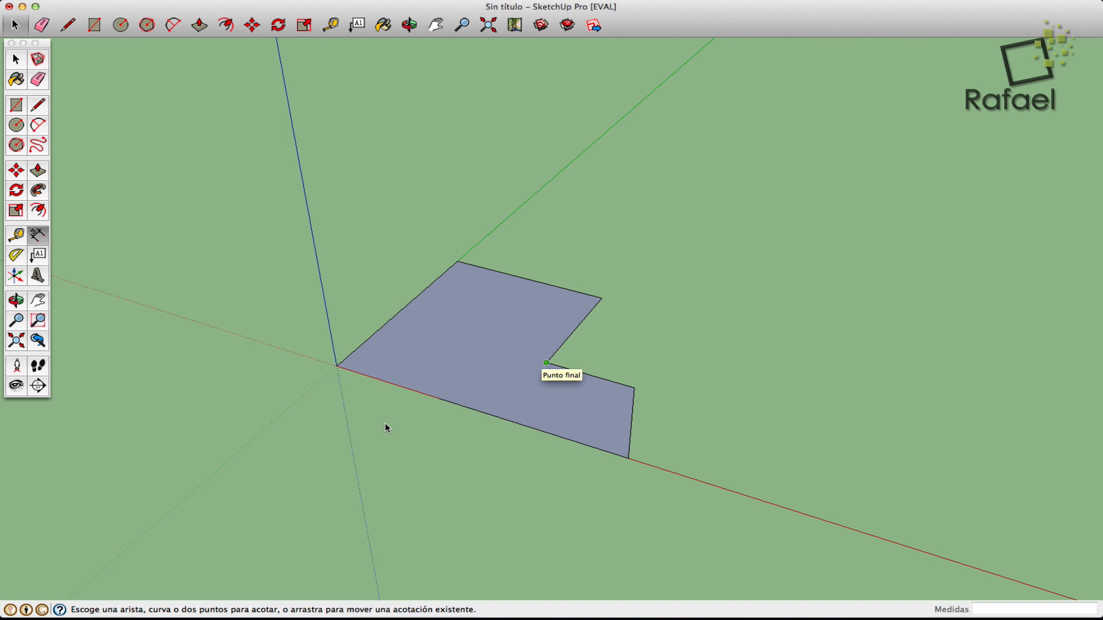
{"action": "left_click", "coordinate": [23, 62]}
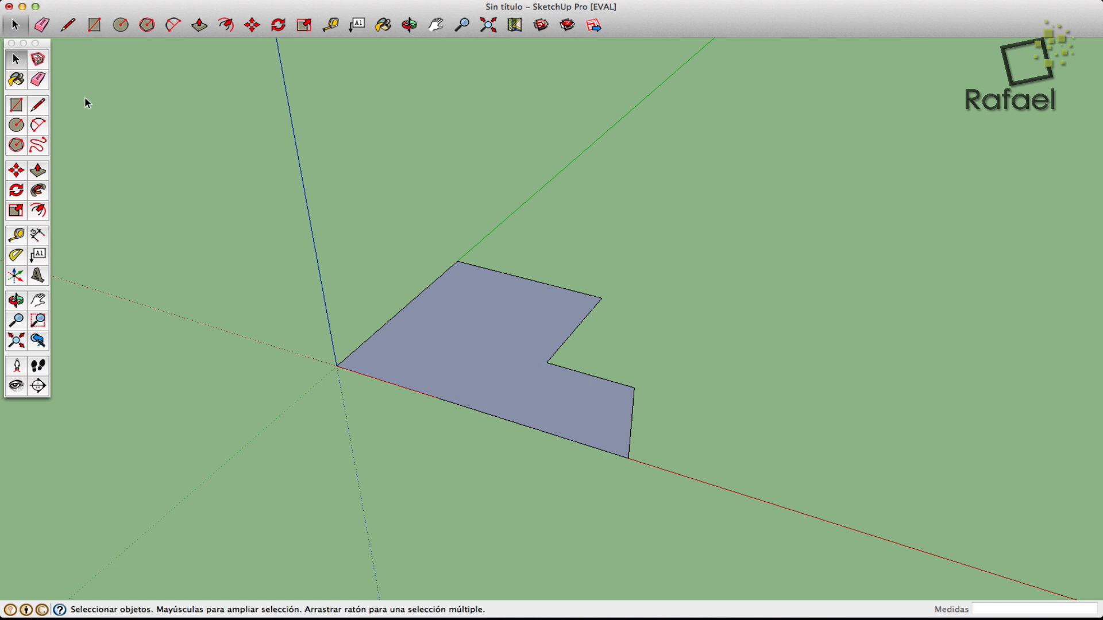
{"action": "left_click", "coordinate": [38, 236]}
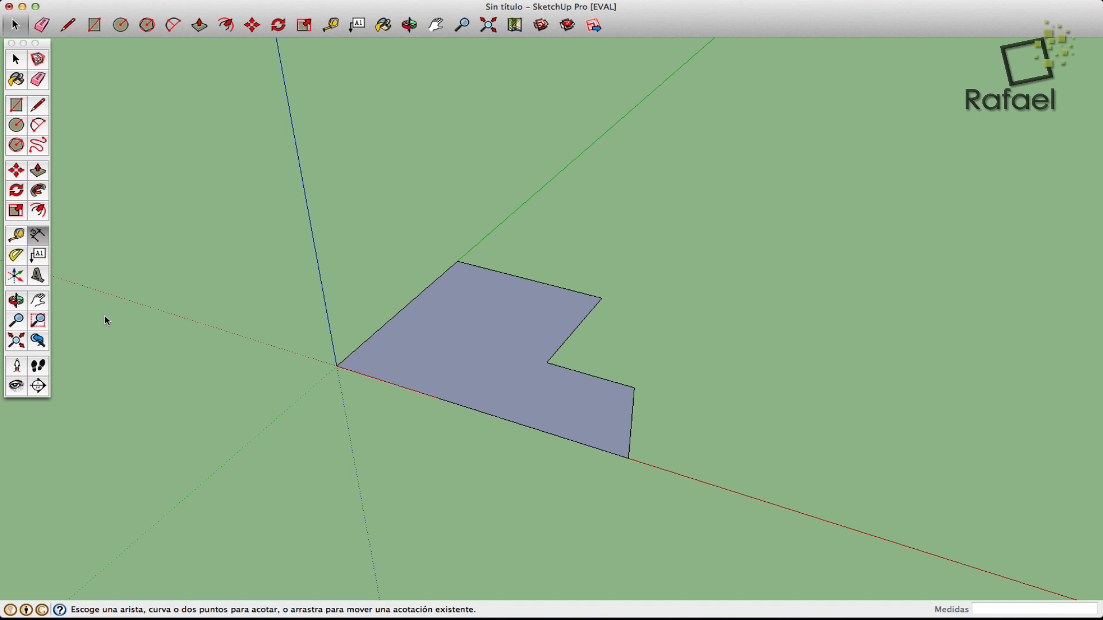
{"action": "left_click", "coordinate": [337, 368]}
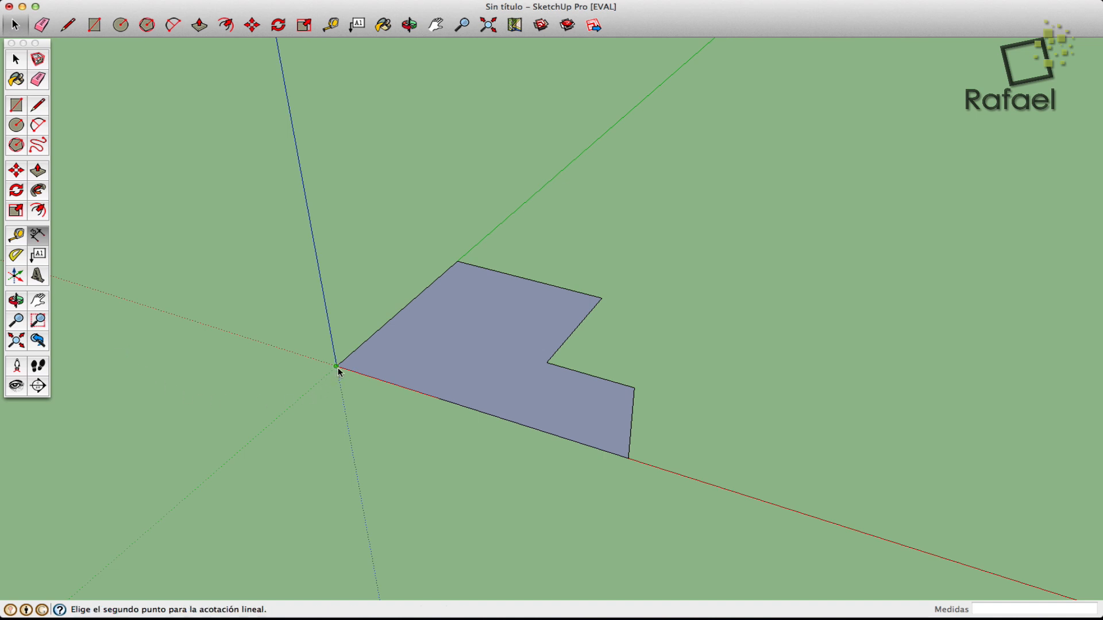
{"action": "left_click", "coordinate": [629, 459]}
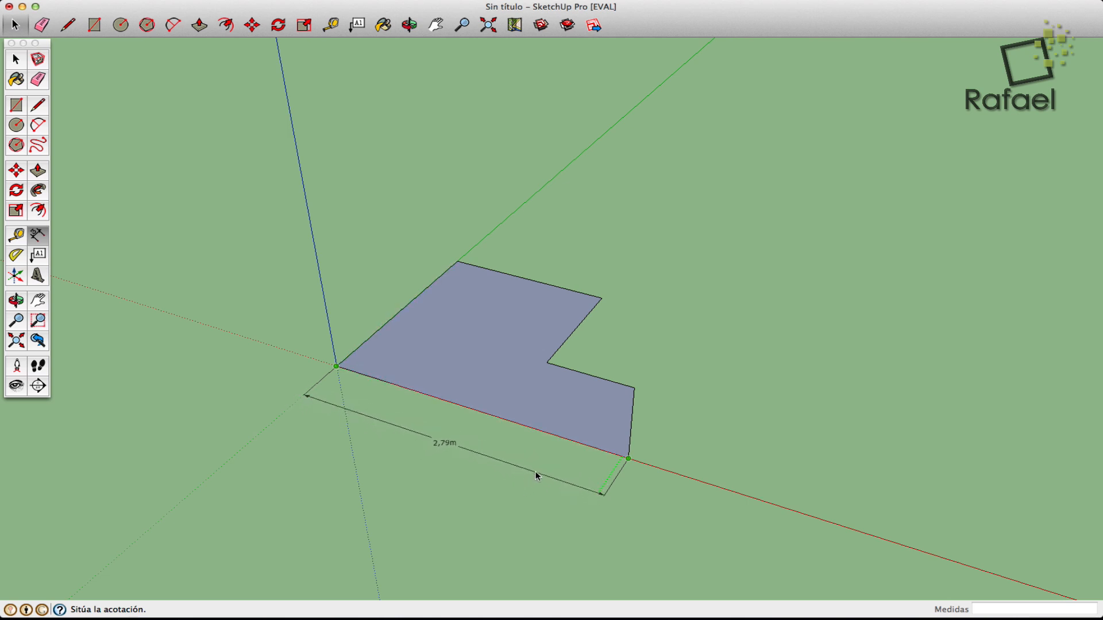
{"action": "left_click", "coordinate": [535, 476]}
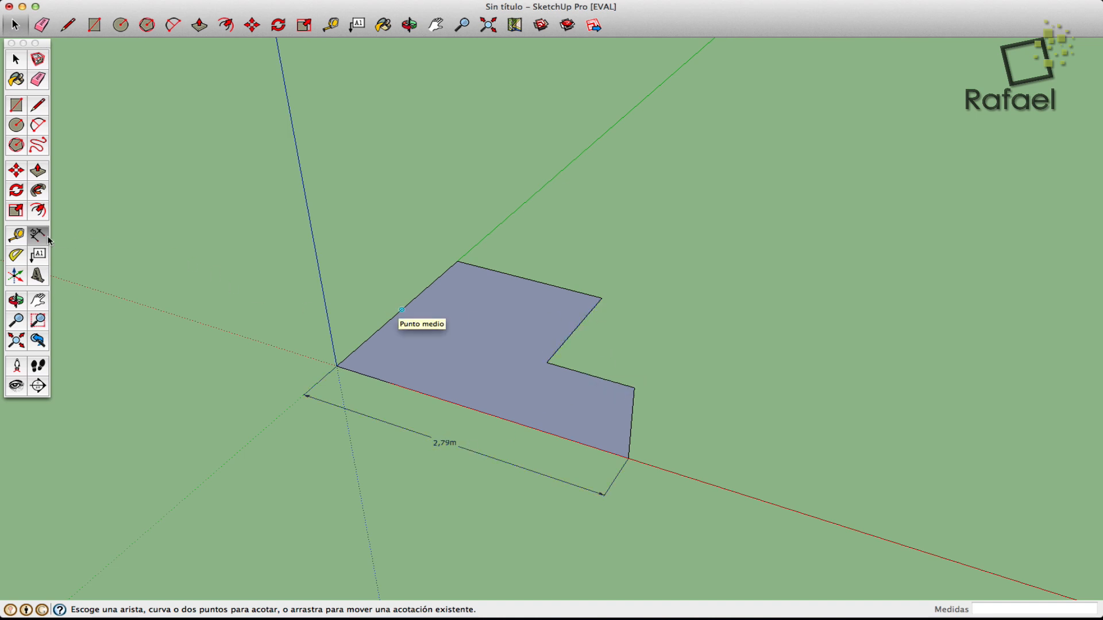
Step: Dimension the notch's inner edge and the short slanted end edge of the L-shaped face, placing both dimensions outside the face
{"action": "left_click", "coordinate": [594, 312]}
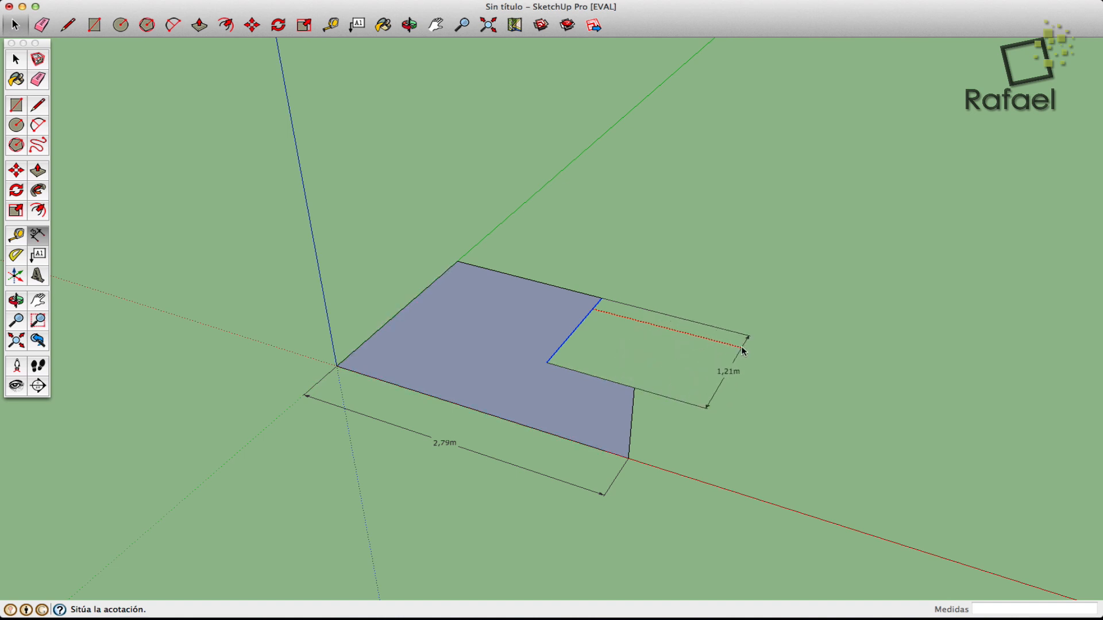
{"action": "left_click", "coordinate": [708, 351]}
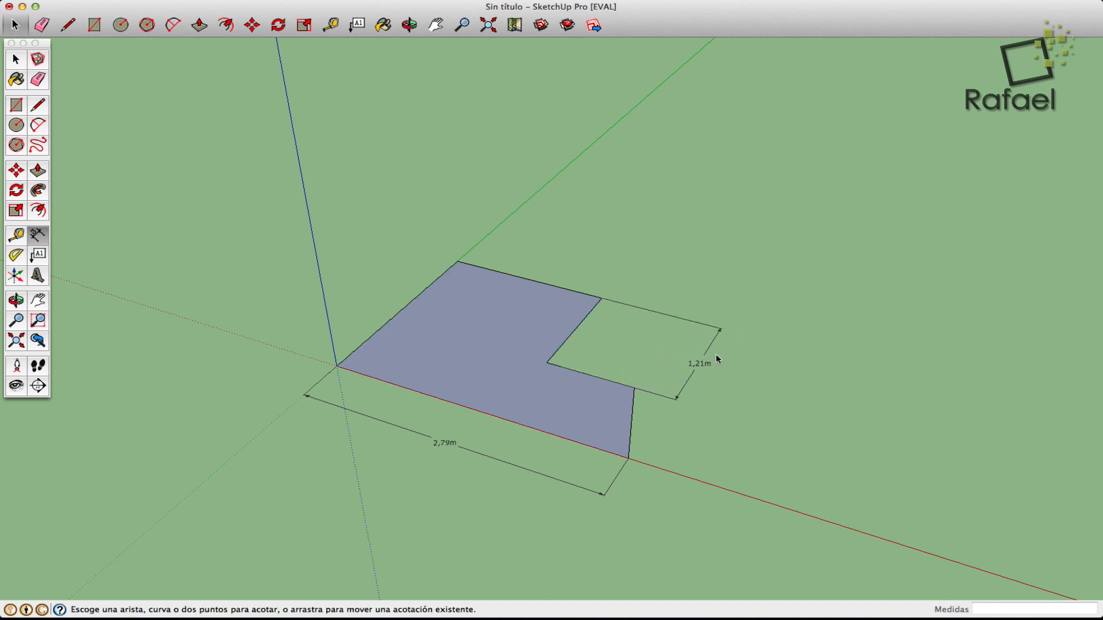
{"action": "left_click", "coordinate": [634, 417]}
{"action": "key", "text": "Escape"}
{"action": "left_click", "coordinate": [633, 414]}
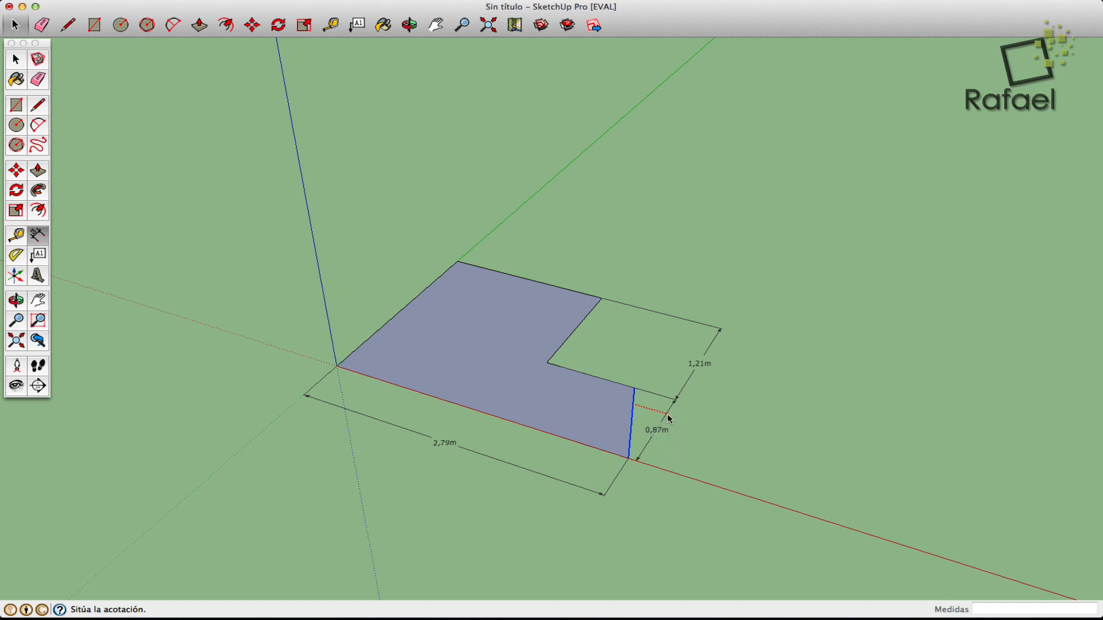
{"action": "left_click", "coordinate": [669, 417]}
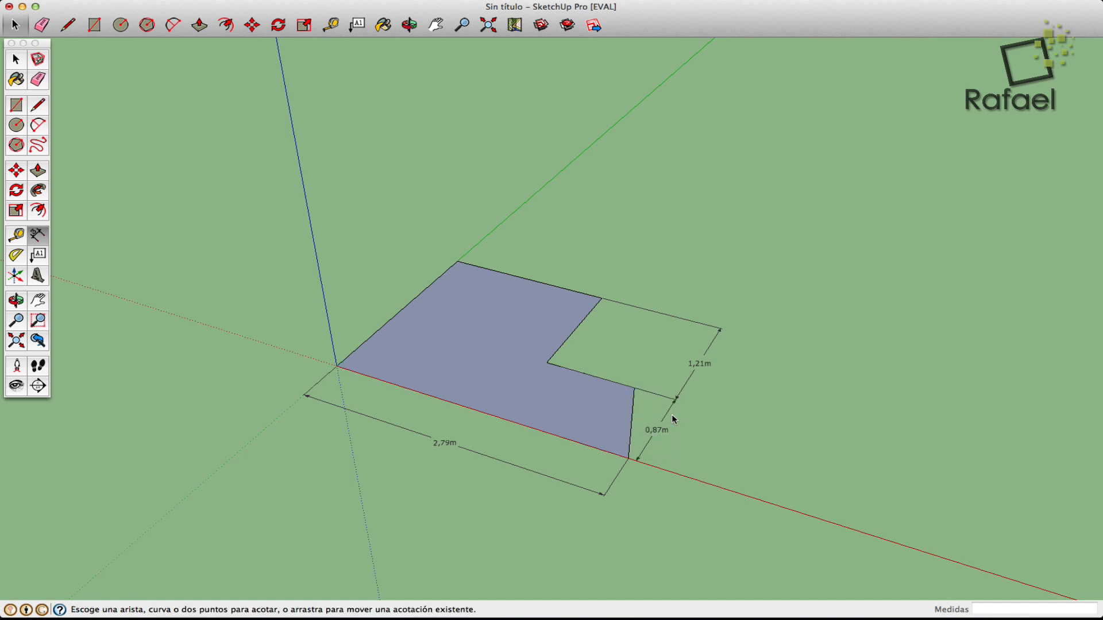
Step: Dimension the far edge opposite the red axis and the edge along the green axis, placing both outside the face
{"action": "left_click", "coordinate": [560, 289]}
{"action": "left_click", "coordinate": [520, 254]}
{"action": "left_click", "coordinate": [414, 298]}
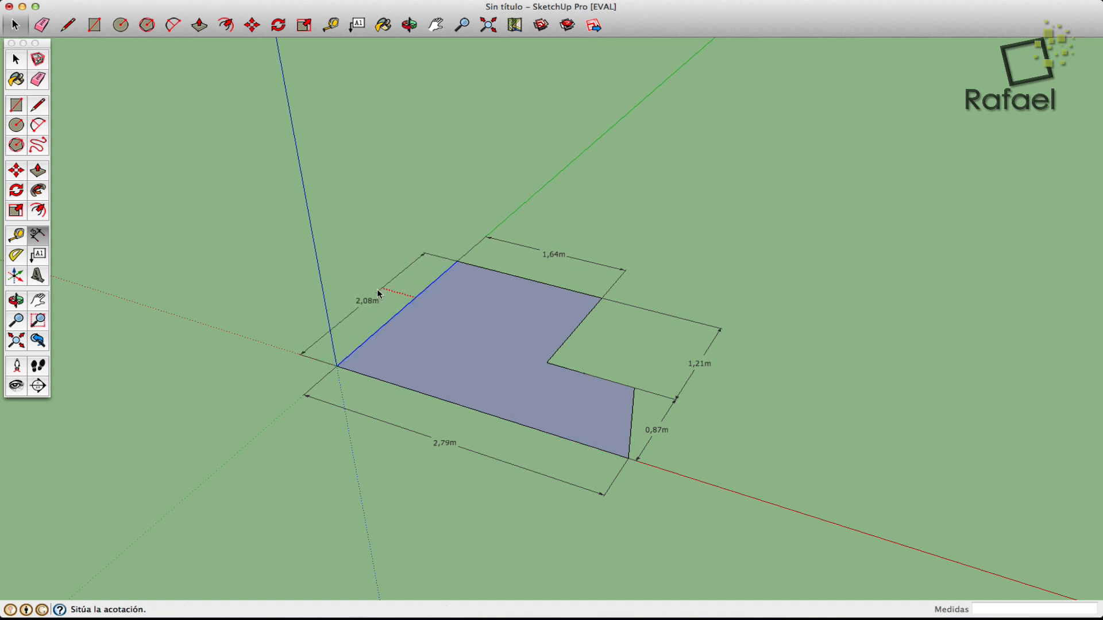
{"action": "left_click", "coordinate": [369, 287]}
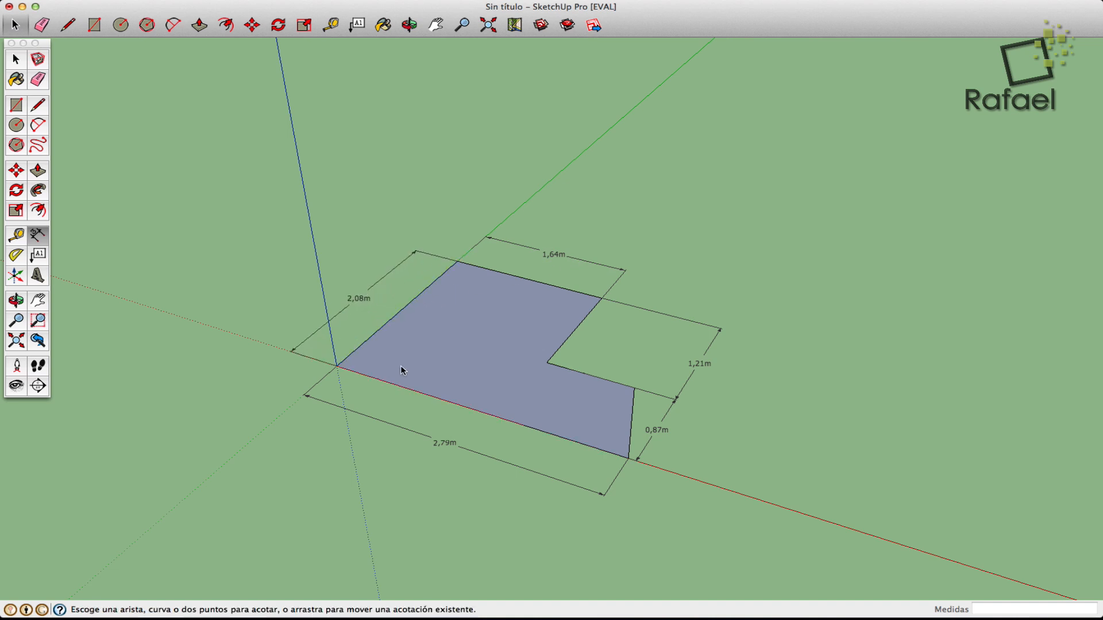
Step: Try a second dimension on the notch's inner edge closer to the face, and undo it
{"action": "left_click", "coordinate": [590, 311]}
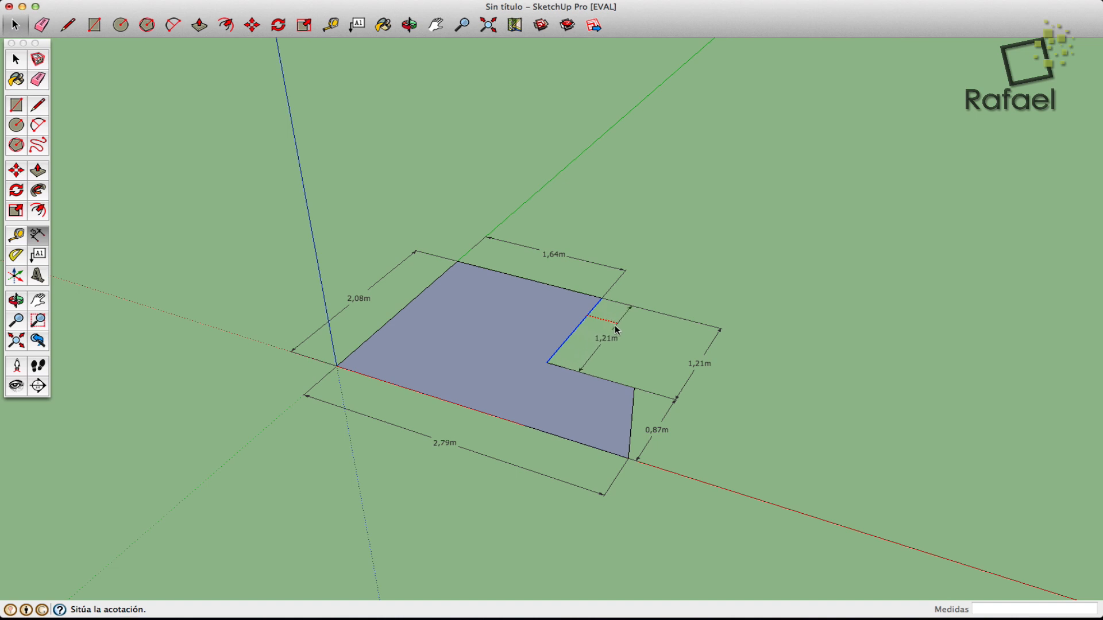
{"action": "key", "text": "Escape"}
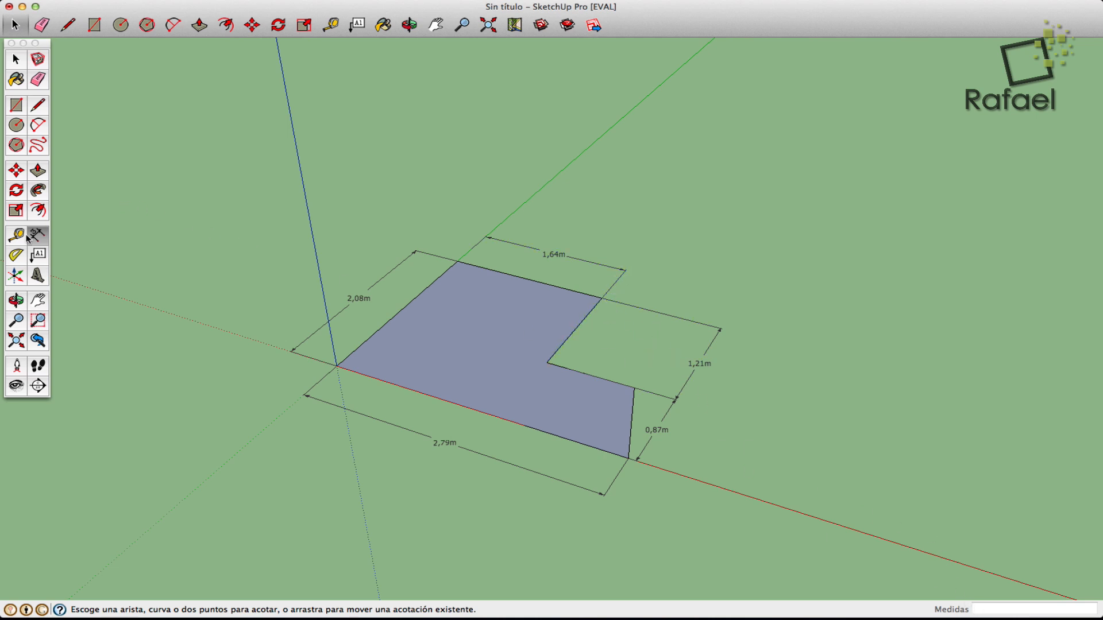
{"action": "left_click", "coordinate": [590, 319]}
{"action": "left_click", "coordinate": [628, 326]}
{"action": "key", "text": "super+z"}
Step: Replace the text of the 1,64m dimension on the far edge with 2m
{"action": "left_click", "coordinate": [16, 300]}
{"action": "left_click_drag", "start_coordinate": [359, 438], "coordinate": [421, 455]}
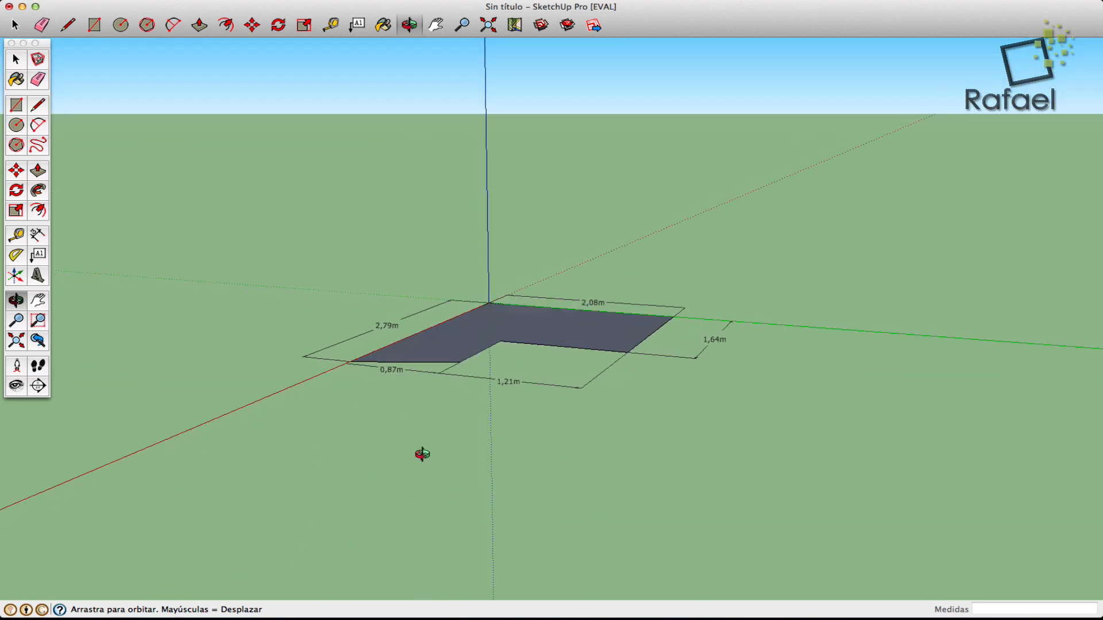
{"action": "left_click_drag", "start_coordinate": [635, 438], "coordinate": [724, 505]}
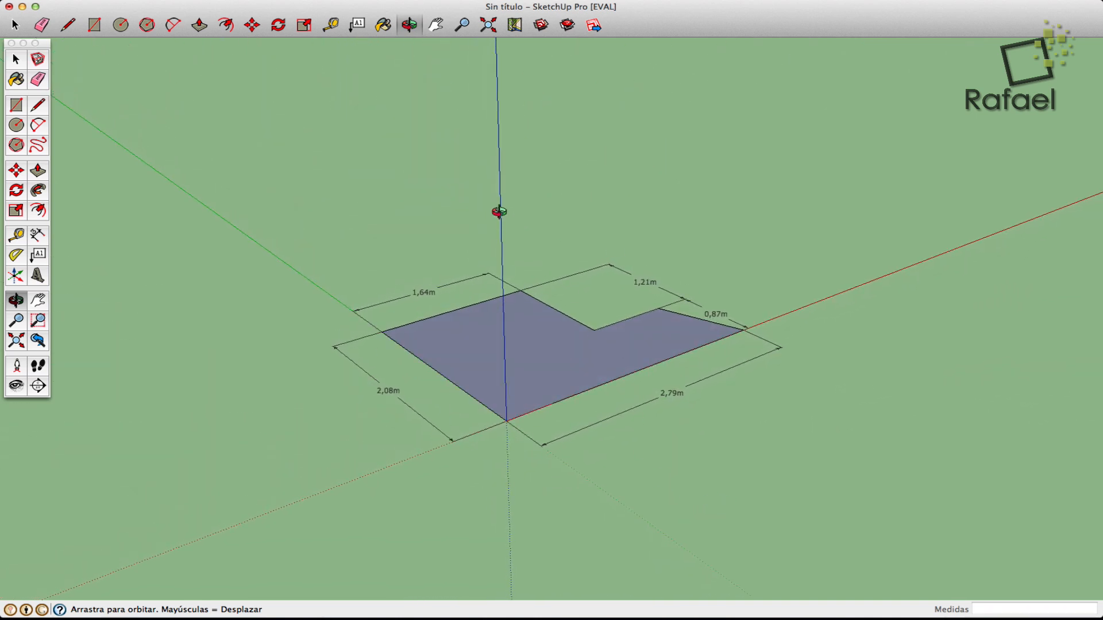
{"action": "left_click", "coordinate": [16, 59]}
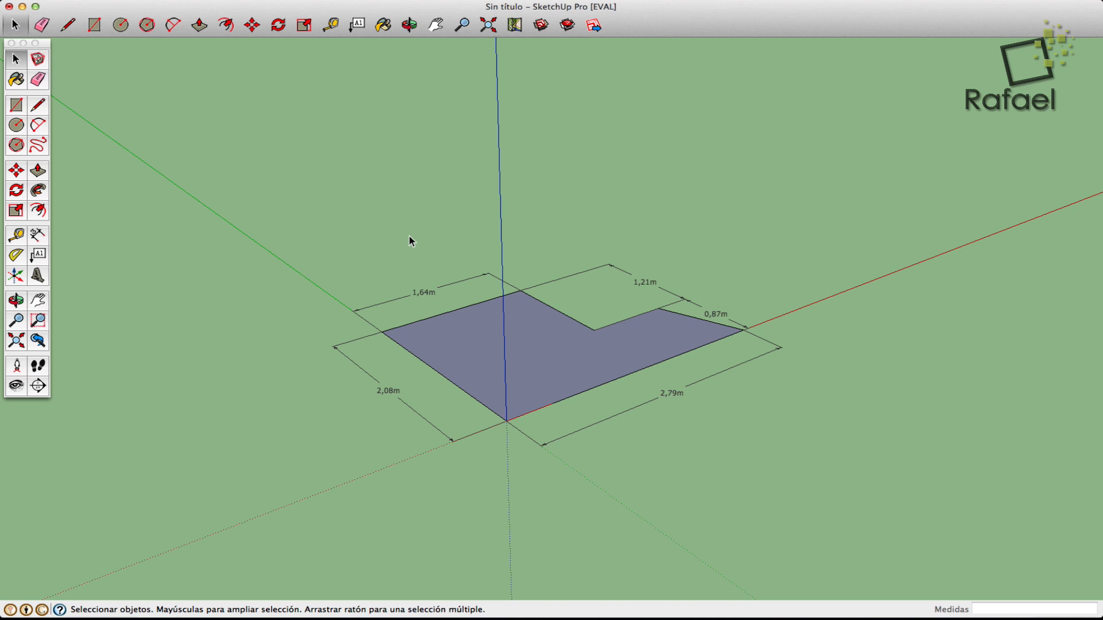
{"action": "right_click", "coordinate": [431, 296]}
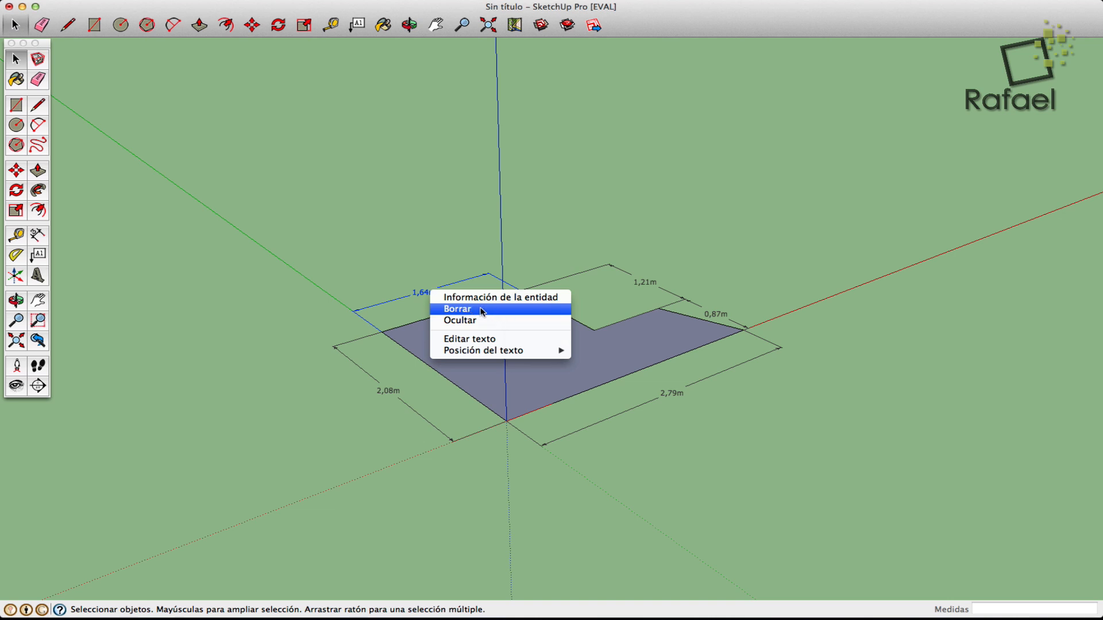
{"action": "left_click", "coordinate": [492, 340]}
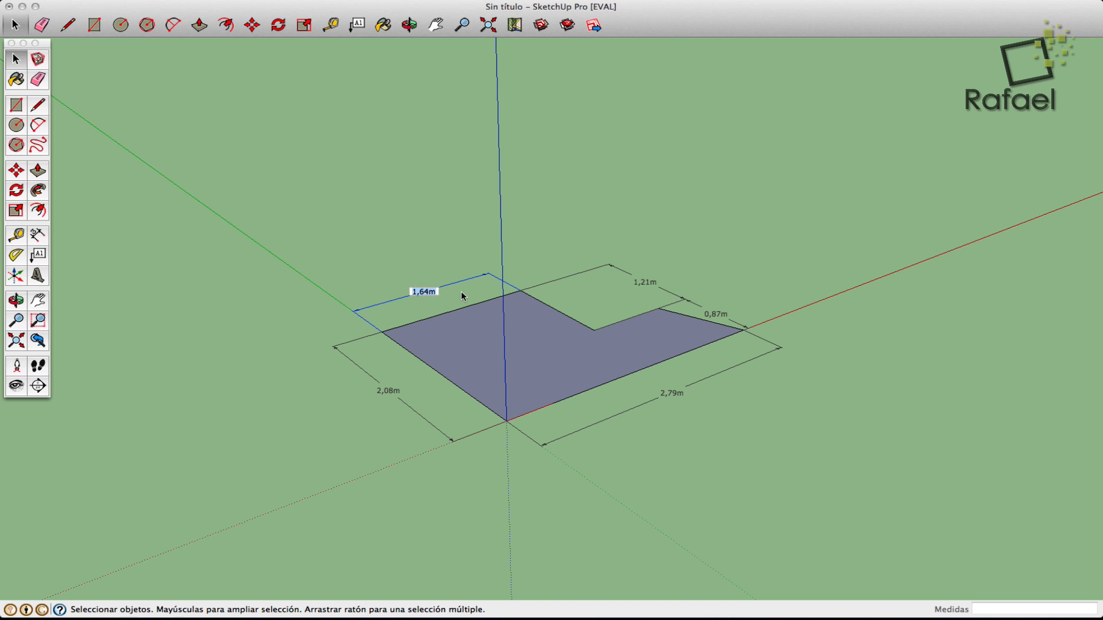
{"action": "type", "text": "2m"}
{"action": "key", "text": "Return"}
Step: Open the entity information for the 2m dimension
{"action": "double_click", "coordinate": [423, 293]}
{"action": "left_click", "coordinate": [404, 290]}
{"action": "left_click", "coordinate": [425, 294]}
{"action": "right_click", "coordinate": [425, 296]}
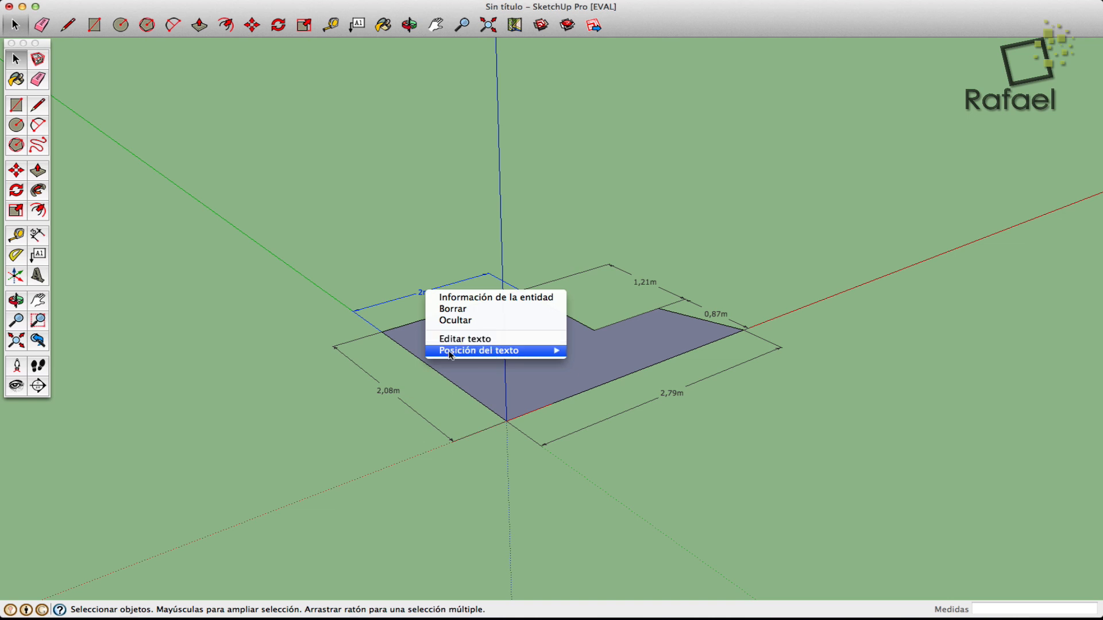
{"action": "mouse_move", "coordinate": [452, 354]}
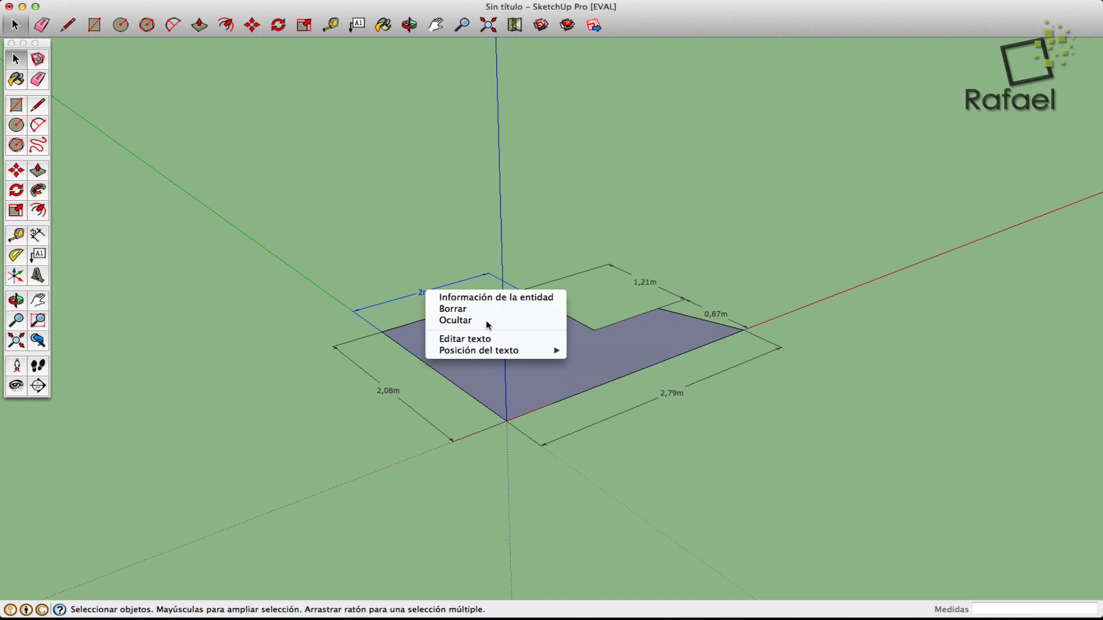
{"action": "left_click", "coordinate": [518, 297]}
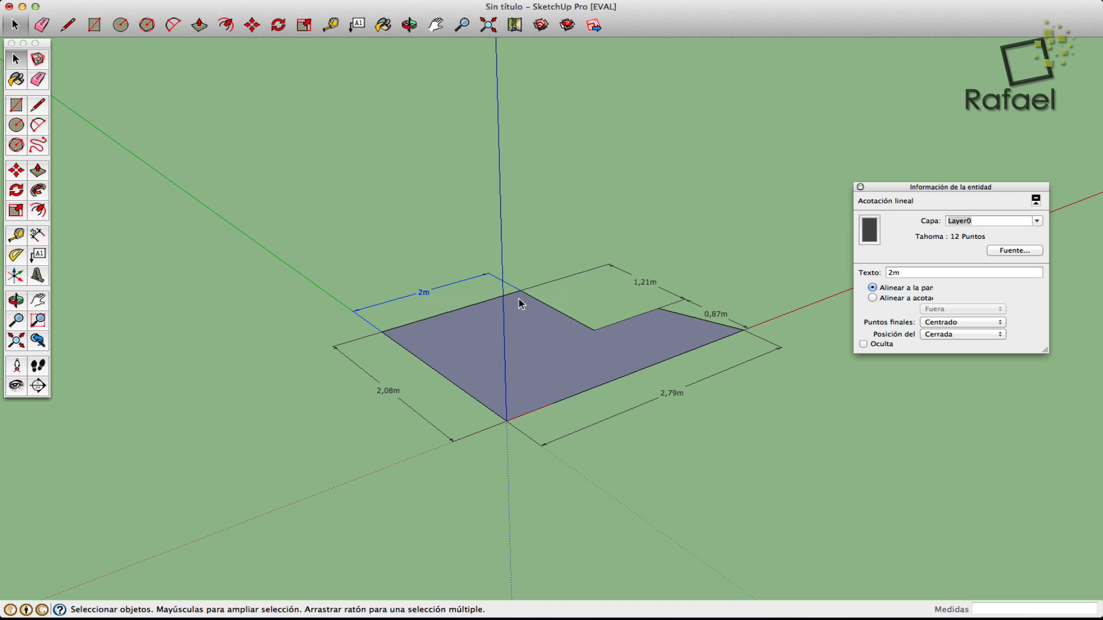
Step: Collapse and restore the dimension's detail settings, and look at its colour picker without changing the colour
{"action": "left_click", "coordinate": [1035, 201]}
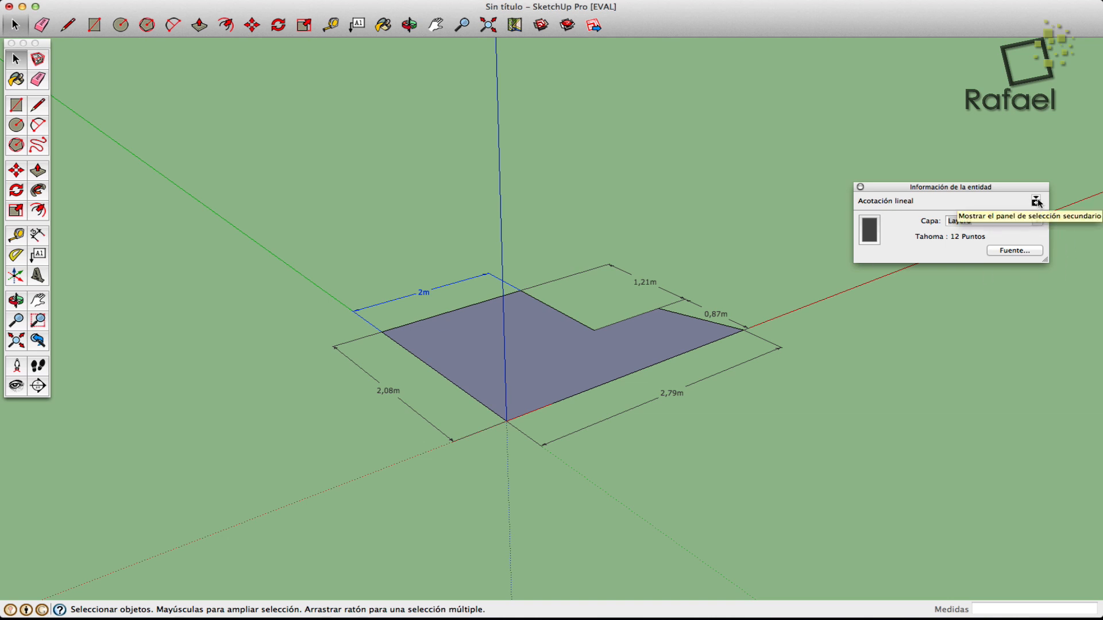
{"action": "left_click", "coordinate": [1036, 202]}
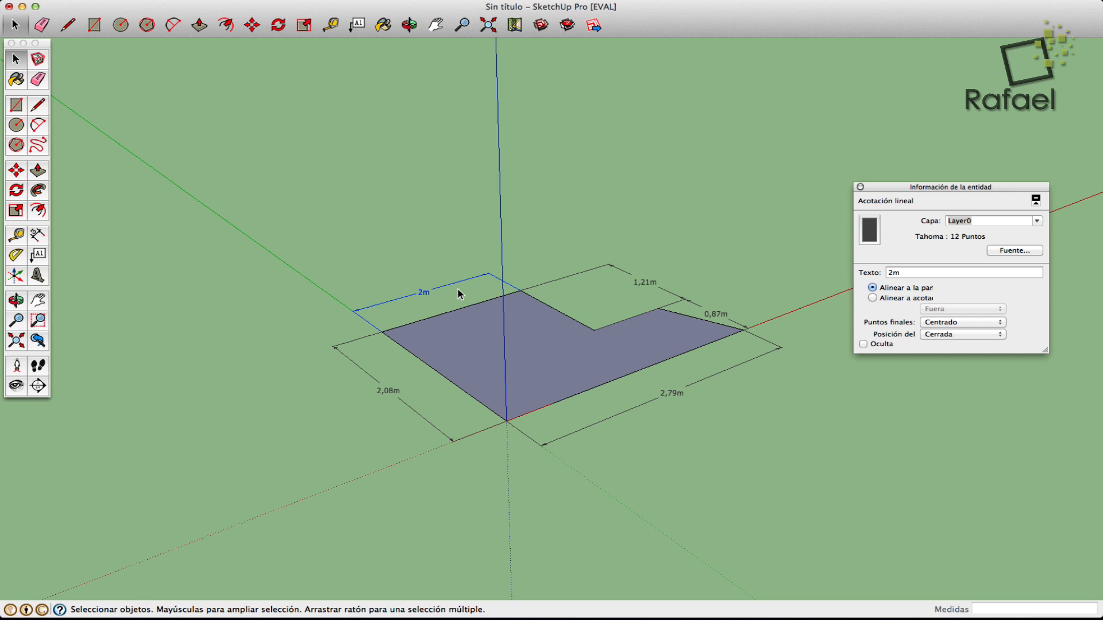
{"action": "left_click", "coordinate": [873, 235]}
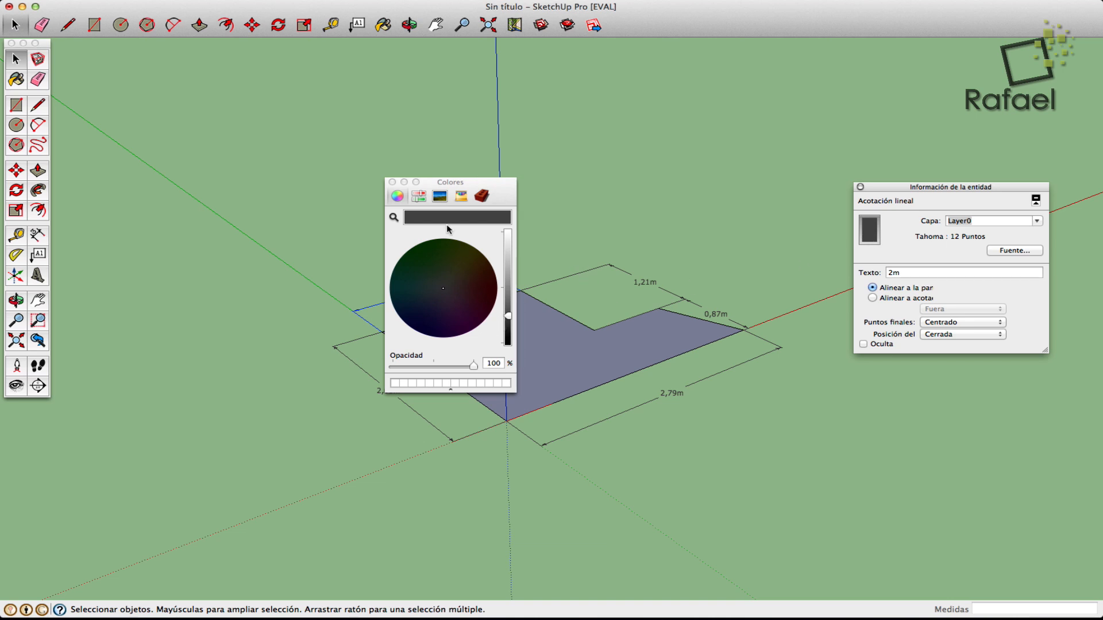
{"action": "left_click", "coordinate": [393, 182]}
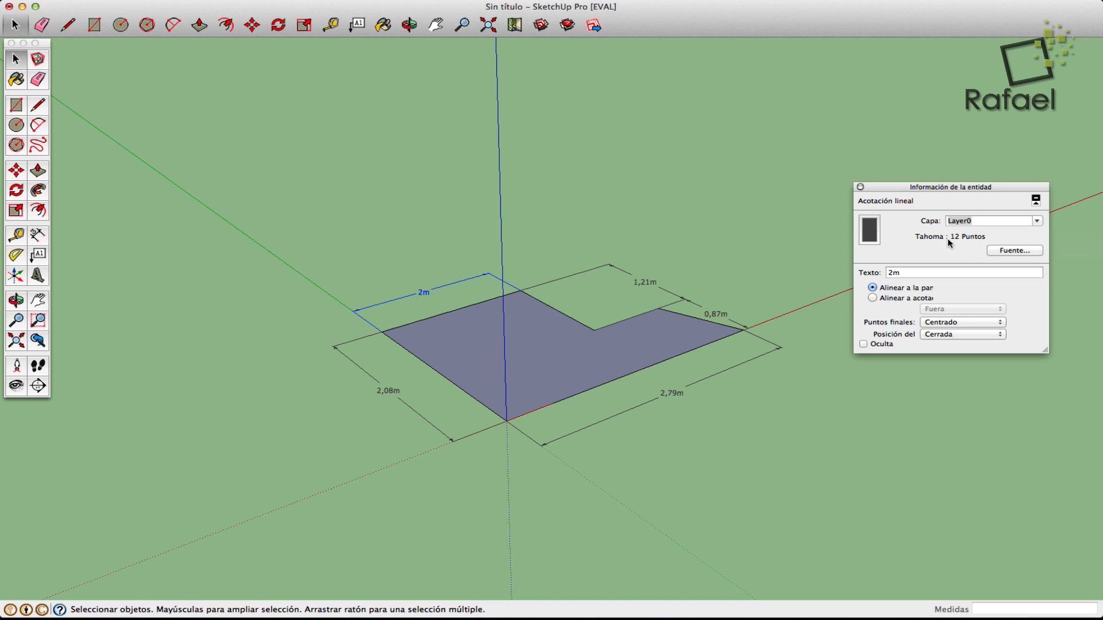
Step: Set the font of the 2m dimension's text to Arial Bold
{"action": "left_click", "coordinate": [1013, 252]}
{"action": "left_click_drag", "start_coordinate": [876, 540], "coordinate": [877, 454]}
{"action": "left_click", "coordinate": [784, 451]}
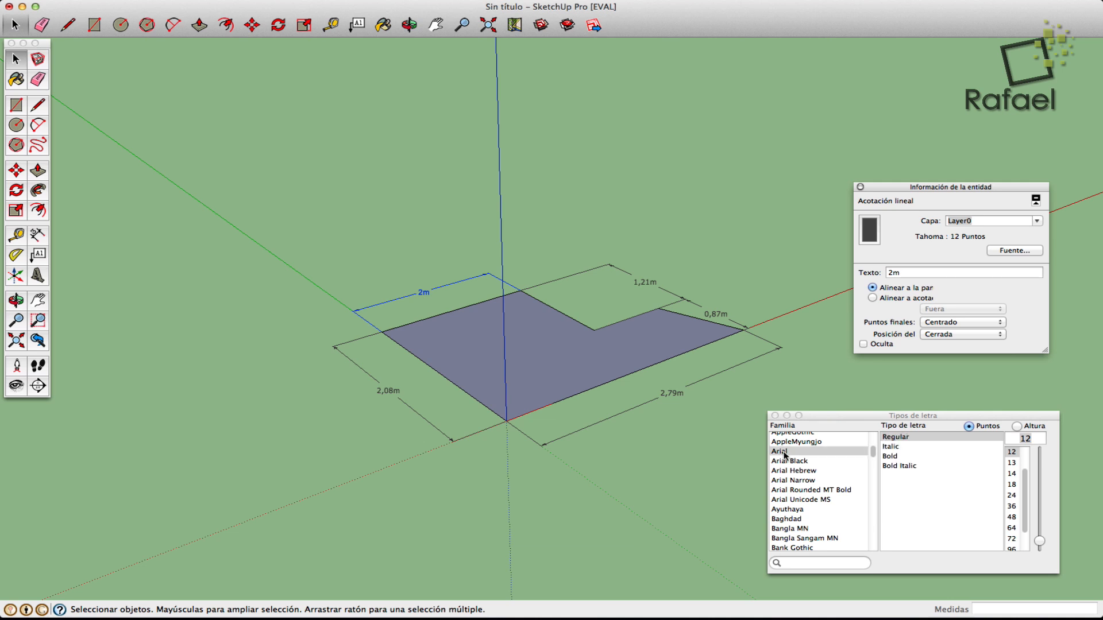
{"action": "left_click", "coordinate": [896, 457]}
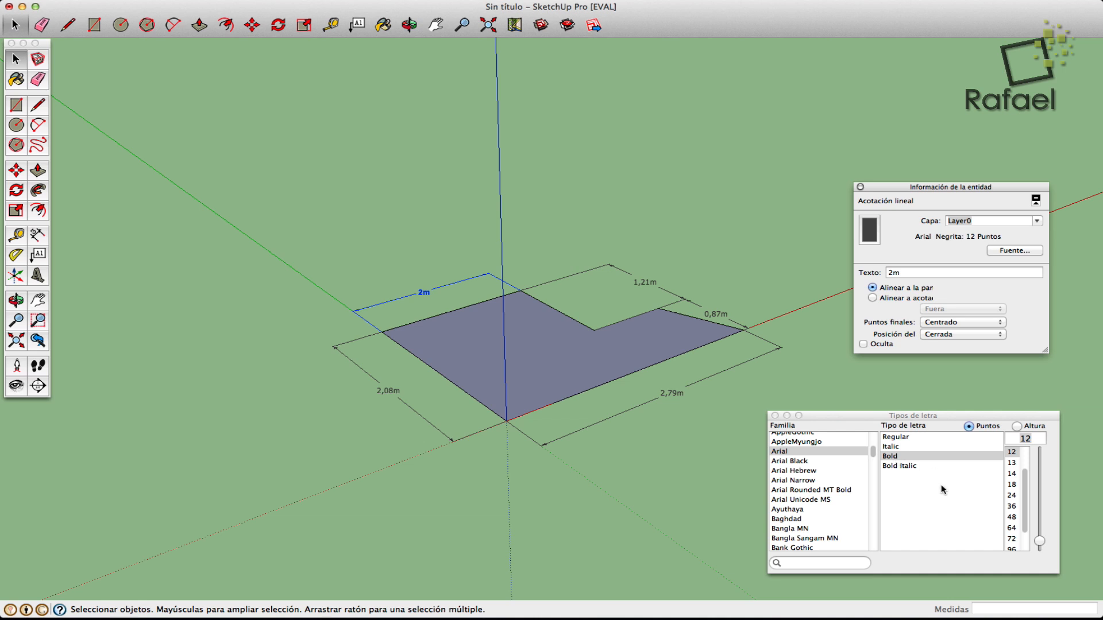
Step: Try text sizes from 14 up to 64 points on the 2m dimension, and return it to 12 points
{"action": "left_click", "coordinate": [1012, 473]}
{"action": "left_click", "coordinate": [1012, 484]}
{"action": "left_click", "coordinate": [1012, 495]}
{"action": "left_click", "coordinate": [1012, 506]}
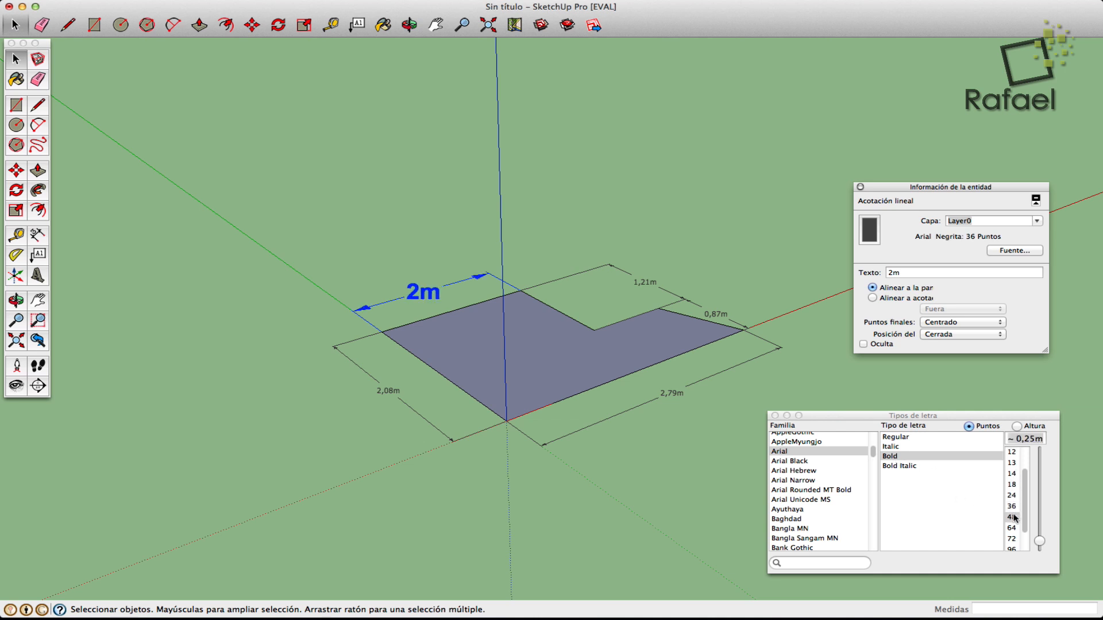
{"action": "left_click", "coordinate": [1013, 517]}
{"action": "left_click", "coordinate": [1012, 527]}
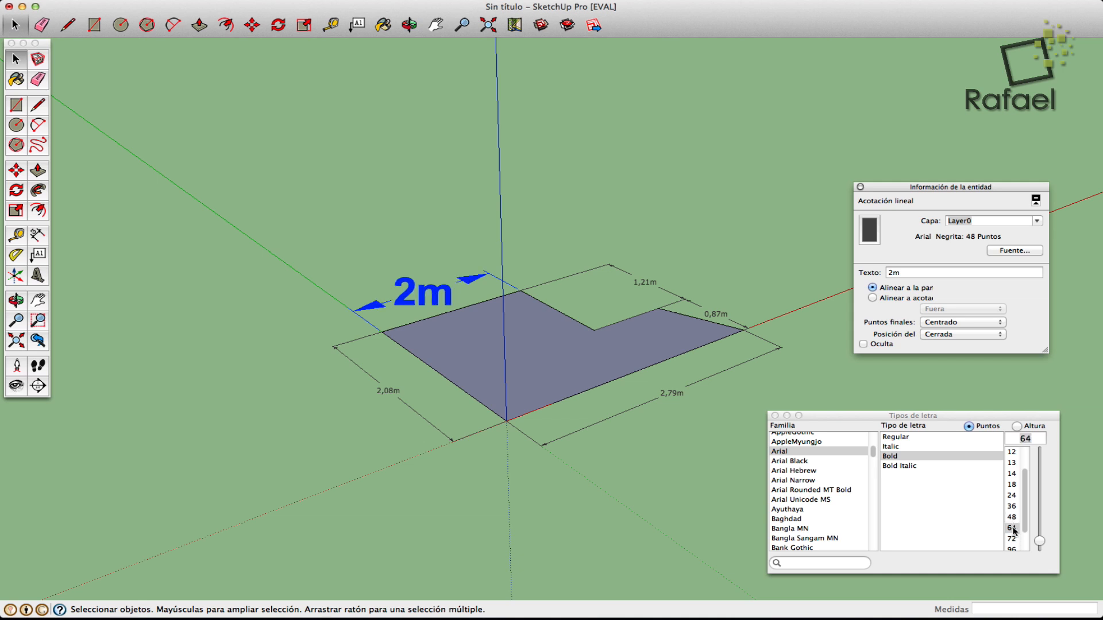
{"action": "left_click", "coordinate": [1013, 497]}
{"action": "left_click", "coordinate": [1013, 484]}
{"action": "left_click", "coordinate": [1011, 463]}
{"action": "left_click", "coordinate": [1011, 452]}
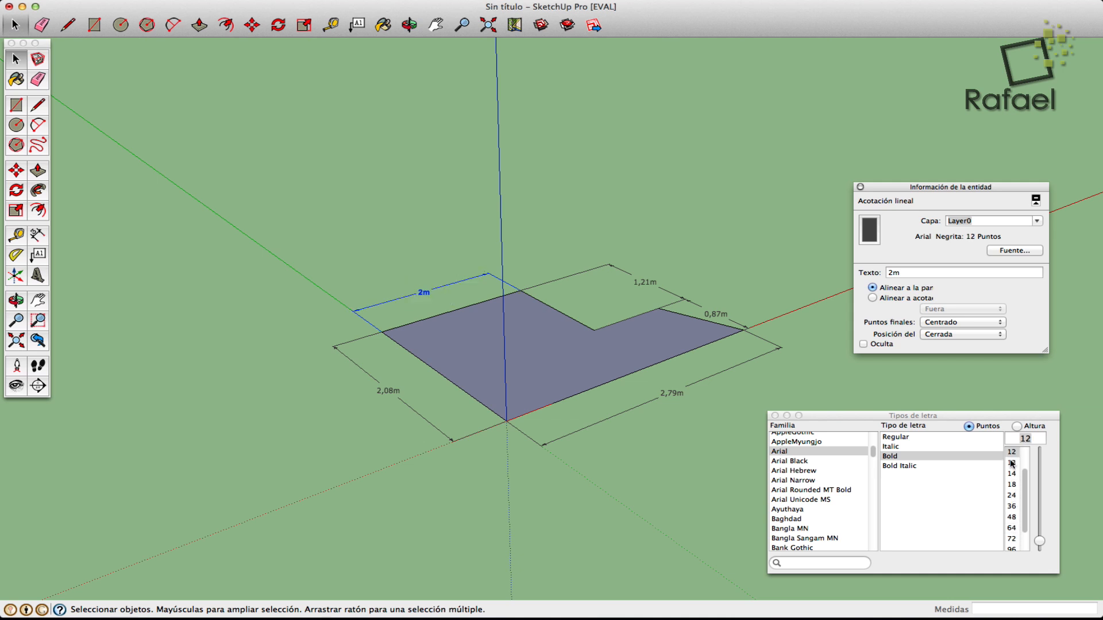
Step: Set the 2m dimension's text size to 18 points and close the font settings
{"action": "left_click", "coordinate": [1011, 463]}
{"action": "left_click", "coordinate": [1011, 473]}
{"action": "left_click", "coordinate": [1013, 485]}
{"action": "left_click", "coordinate": [775, 415]}
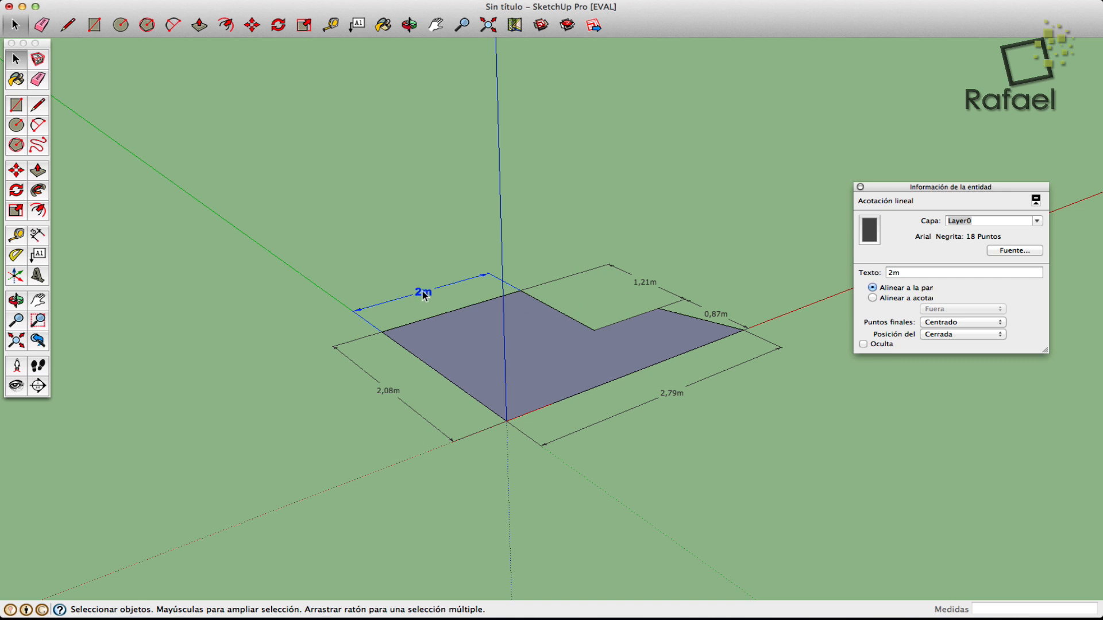
Step: Look at how the 2m dimension's text can be edited in its properties and directly in the model, keep it as is, and deselect it
{"action": "left_click", "coordinate": [905, 273]}
{"action": "left_click_drag", "start_coordinate": [888, 274], "coordinate": [897, 272]}
{"action": "right_click", "coordinate": [426, 298]}
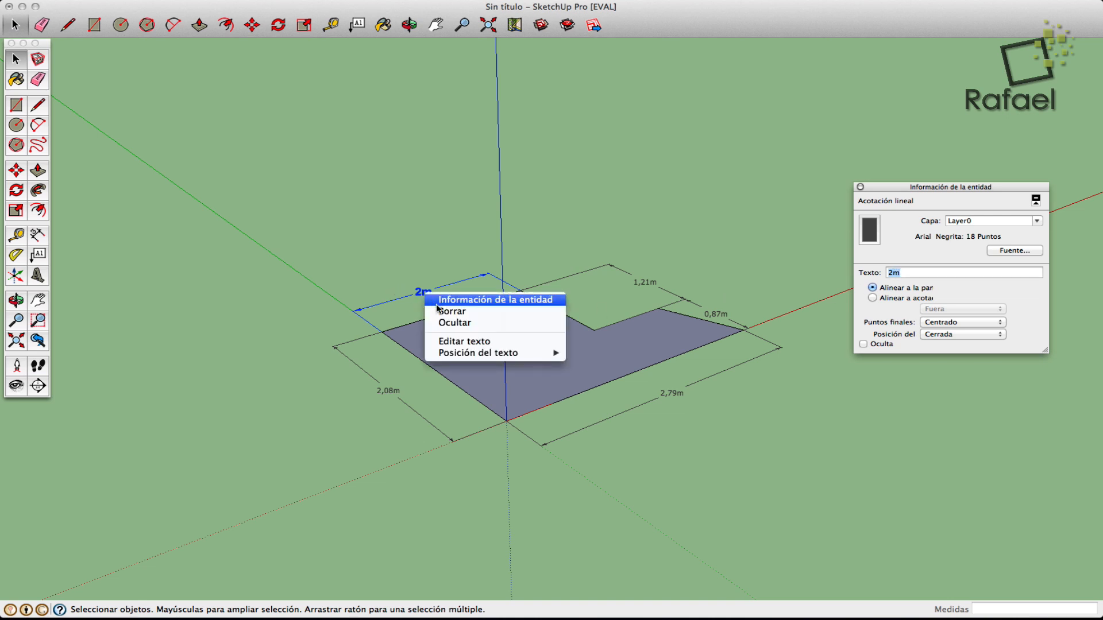
{"action": "left_click", "coordinate": [426, 250]}
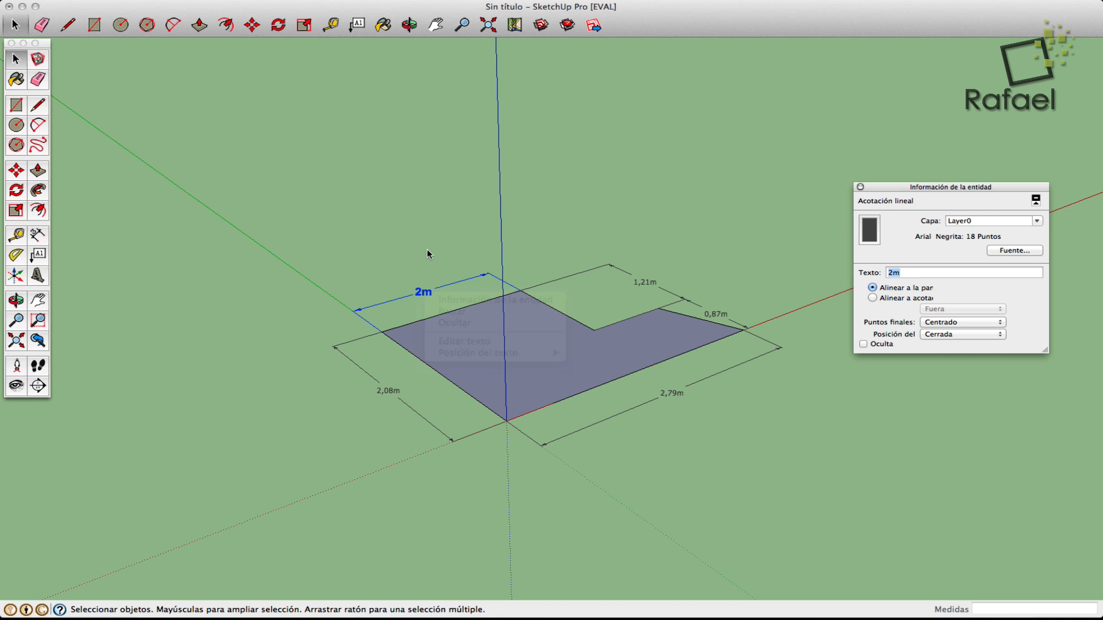
{"action": "double_click", "coordinate": [424, 291]}
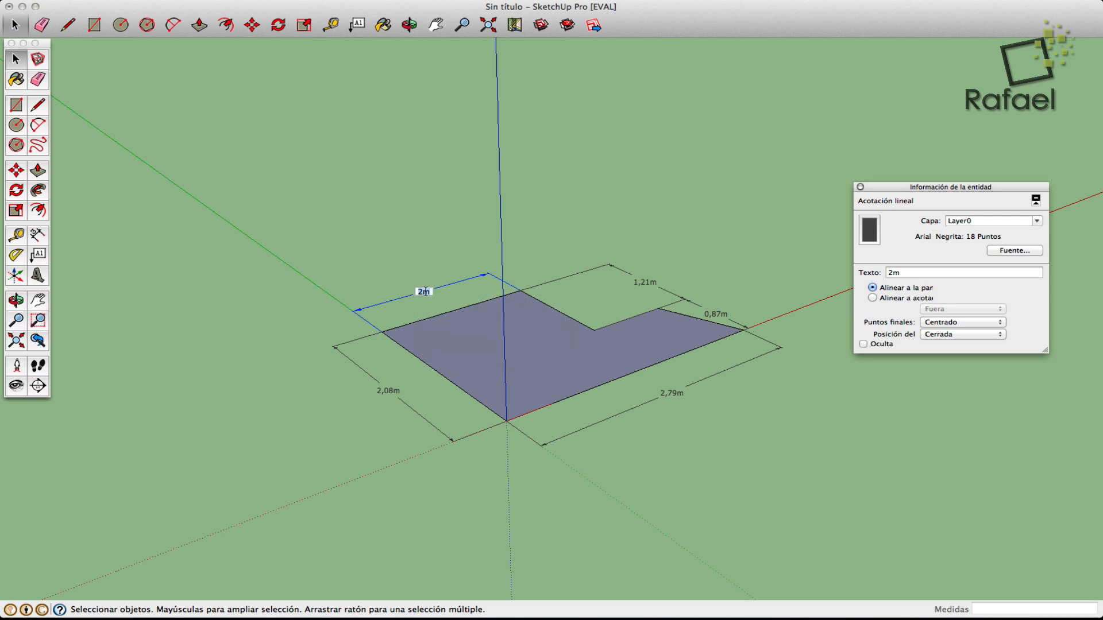
{"action": "left_click", "coordinate": [550, 246]}
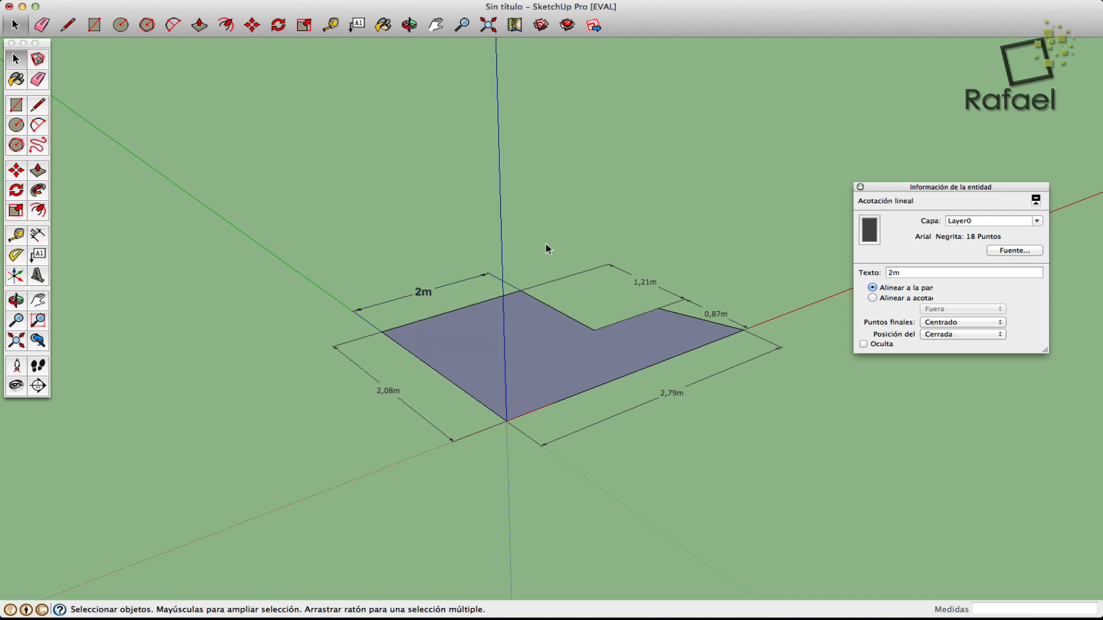
{"action": "left_click", "coordinate": [429, 299]}
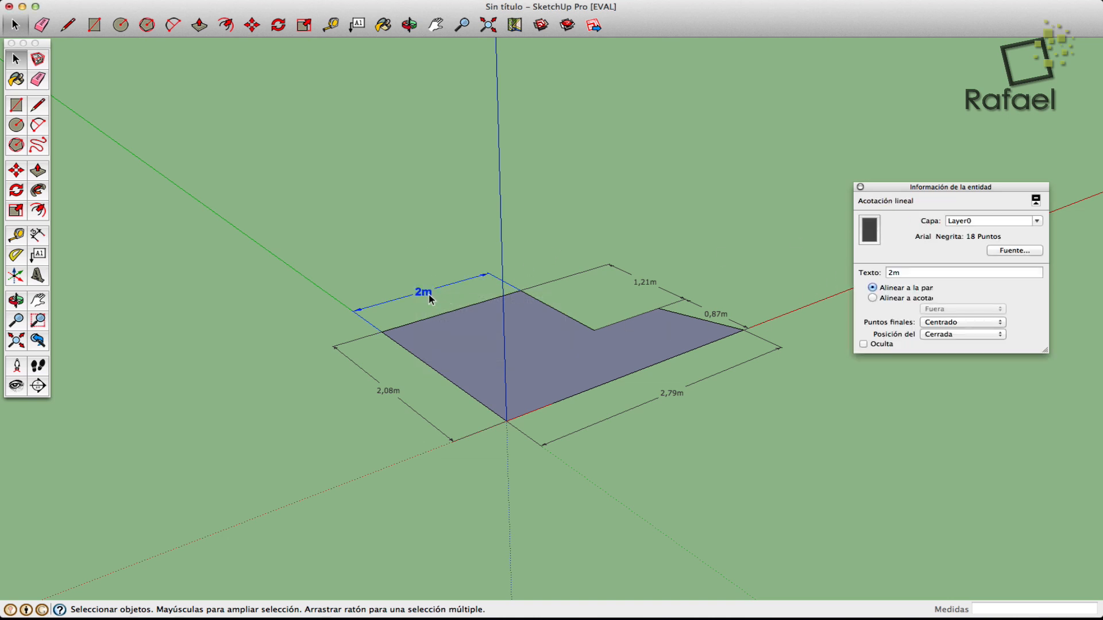
{"action": "left_click", "coordinate": [580, 231]}
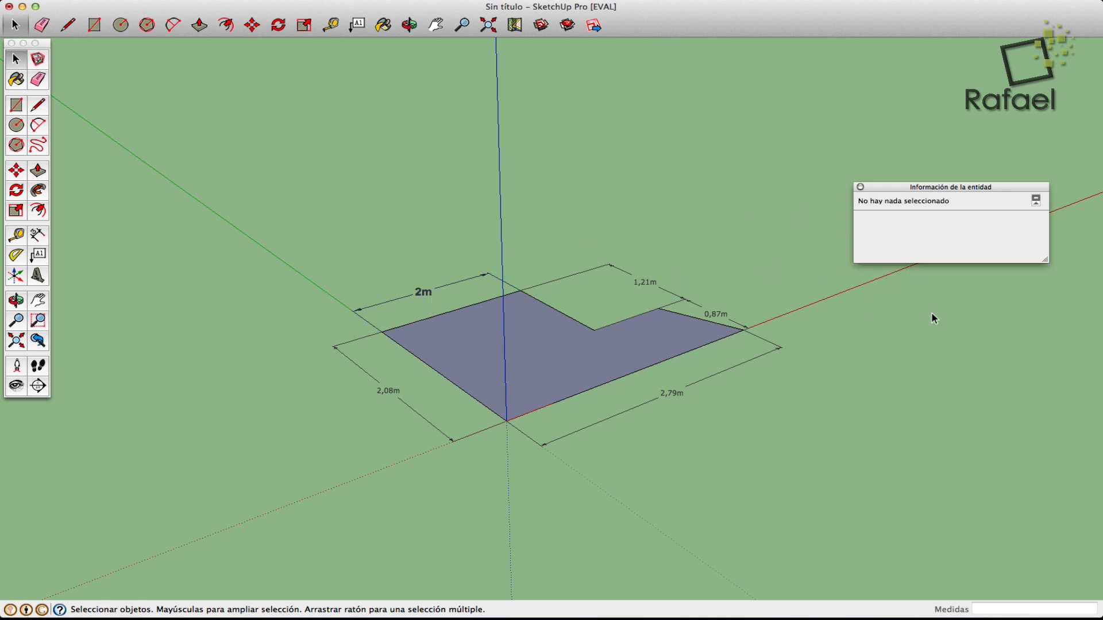
Step: Select the 2m dimension, widen its entity information window, and check its screen-aligned text from another view angle
{"action": "left_click", "coordinate": [417, 294]}
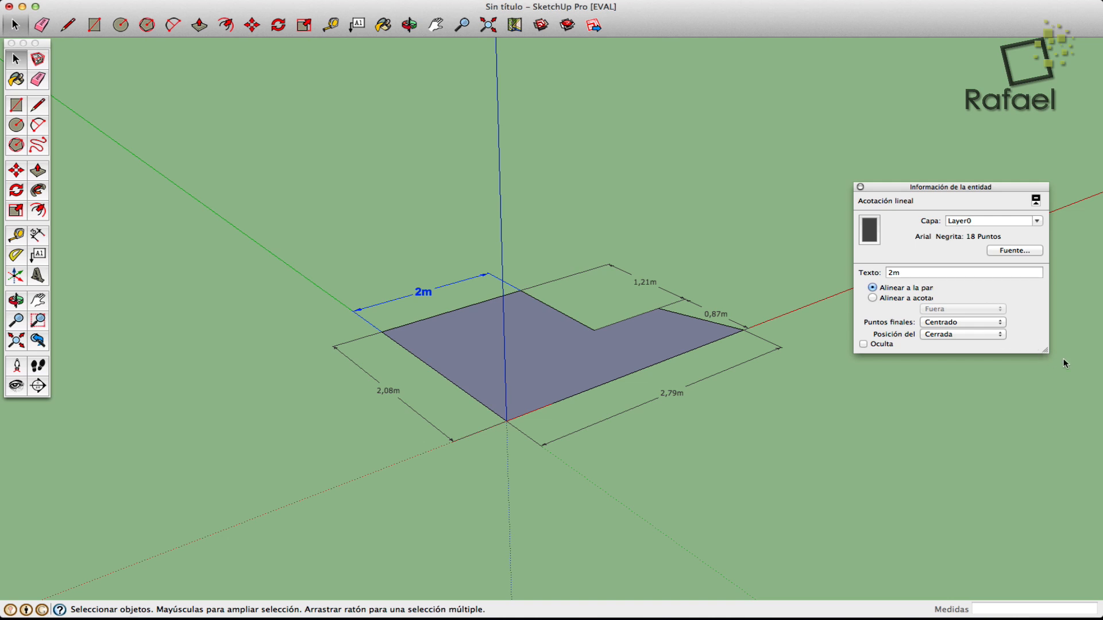
{"action": "left_click_drag", "start_coordinate": [1045, 352], "coordinate": [1066, 352]}
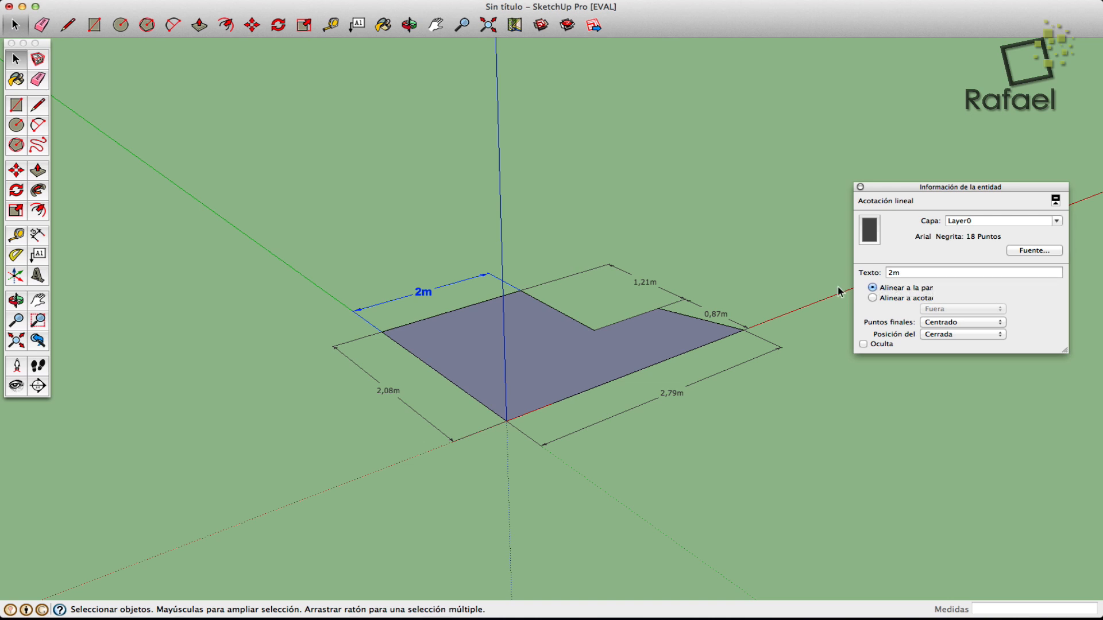
{"action": "left_click", "coordinate": [14, 306]}
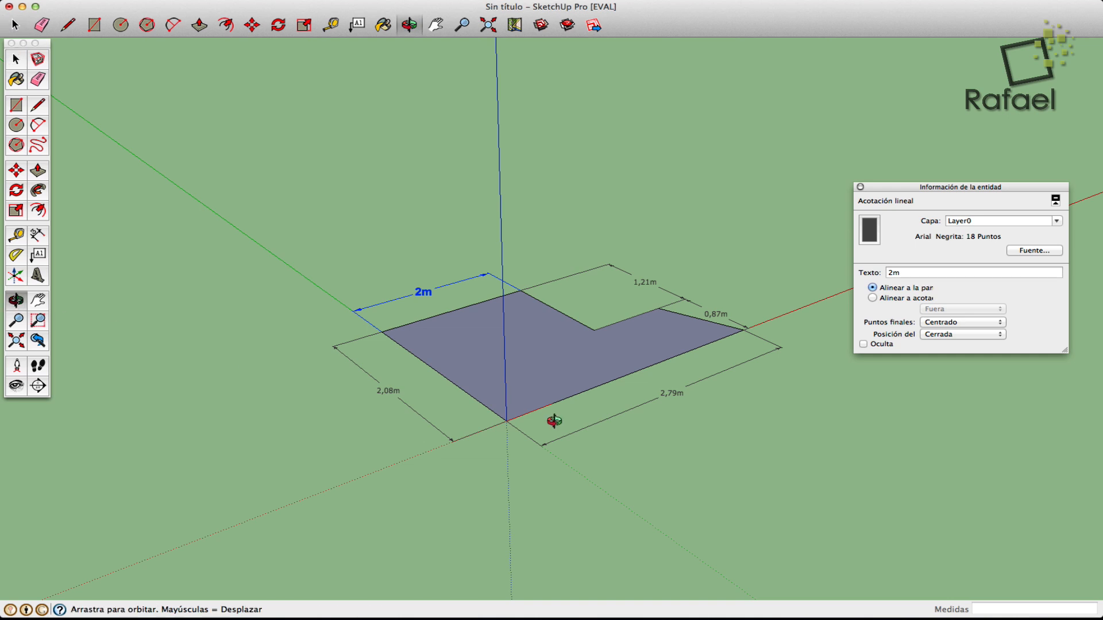
{"action": "left_click_drag", "start_coordinate": [554, 419], "coordinate": [484, 397]}
{"action": "right_click", "coordinate": [485, 397]}
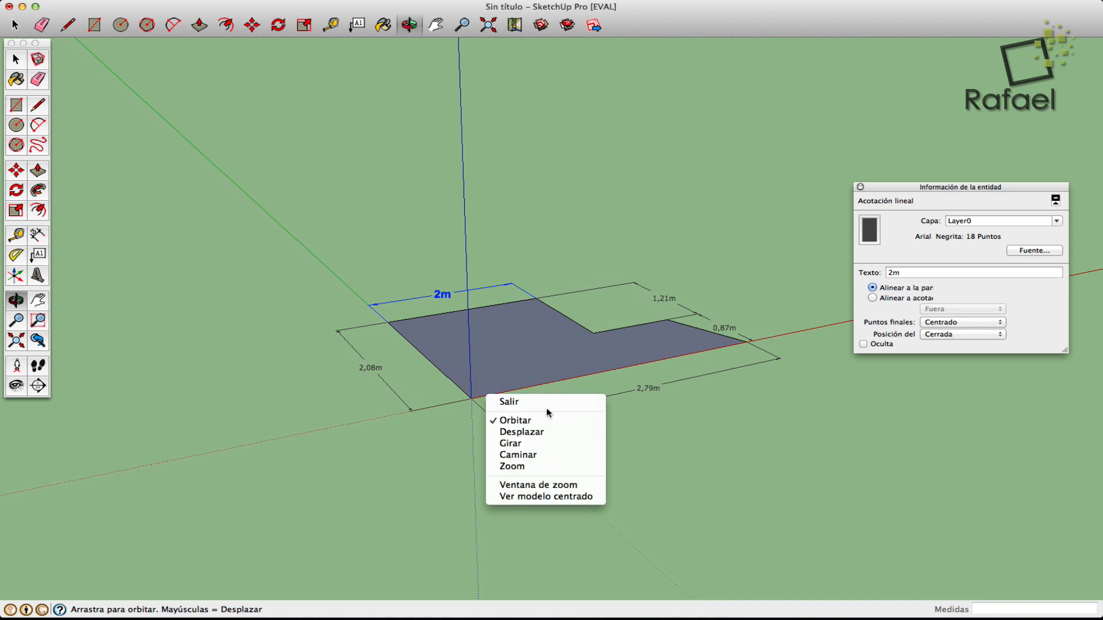
{"action": "left_click", "coordinate": [546, 402]}
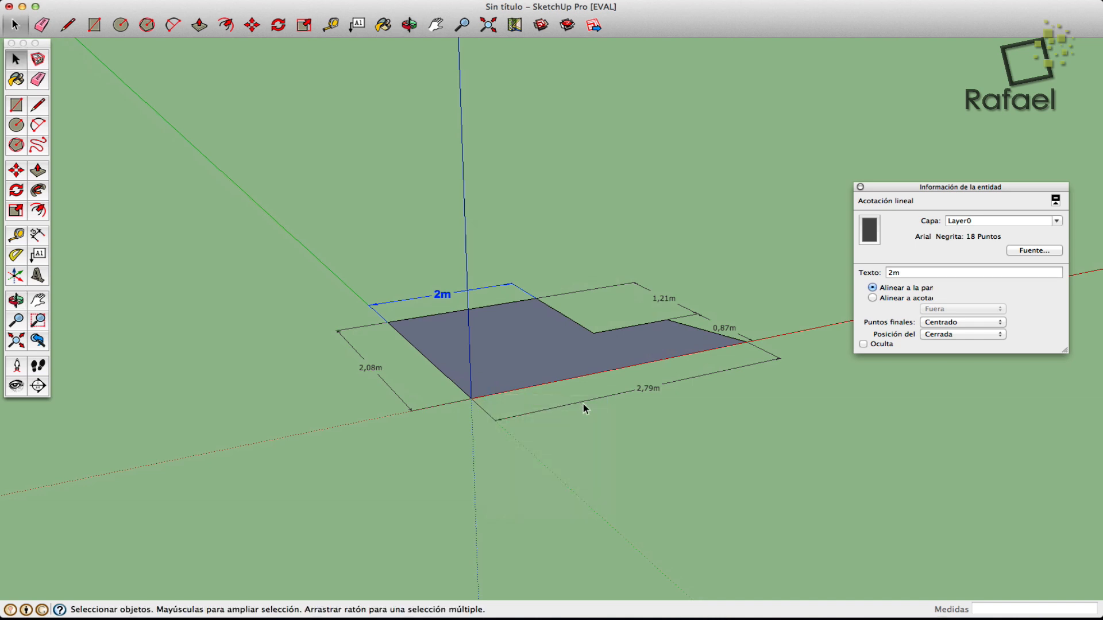
Step: Try aligning the 2m dimension's text to the dimension, and examine it from ground level and from above
{"action": "left_click", "coordinate": [925, 298]}
{"action": "left_click", "coordinate": [16, 300]}
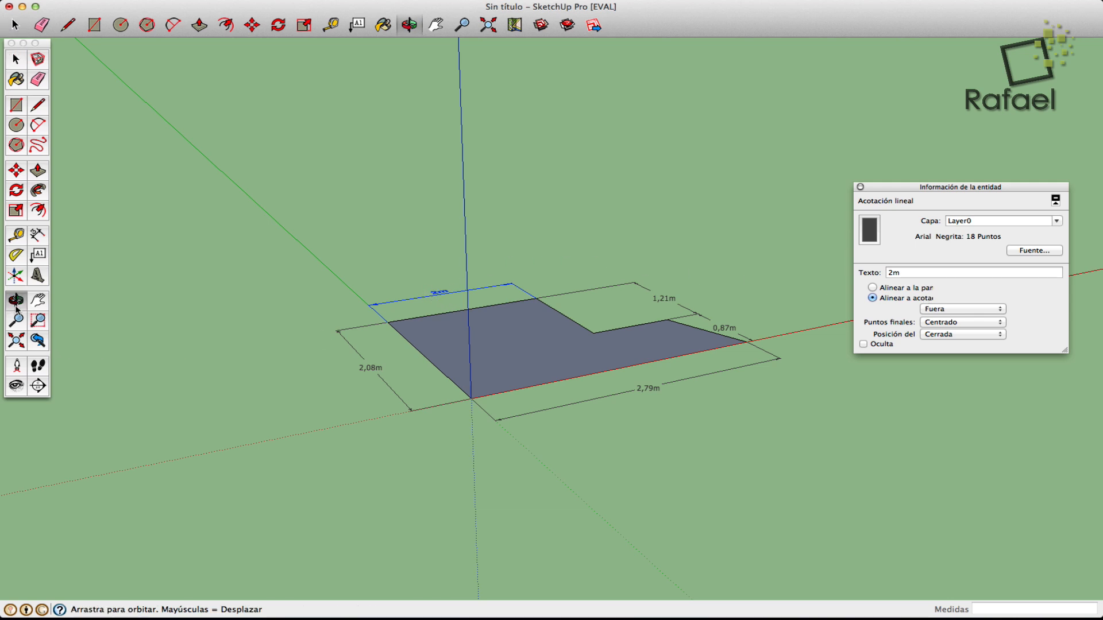
{"action": "left_click_drag", "start_coordinate": [307, 323], "coordinate": [253, 363]}
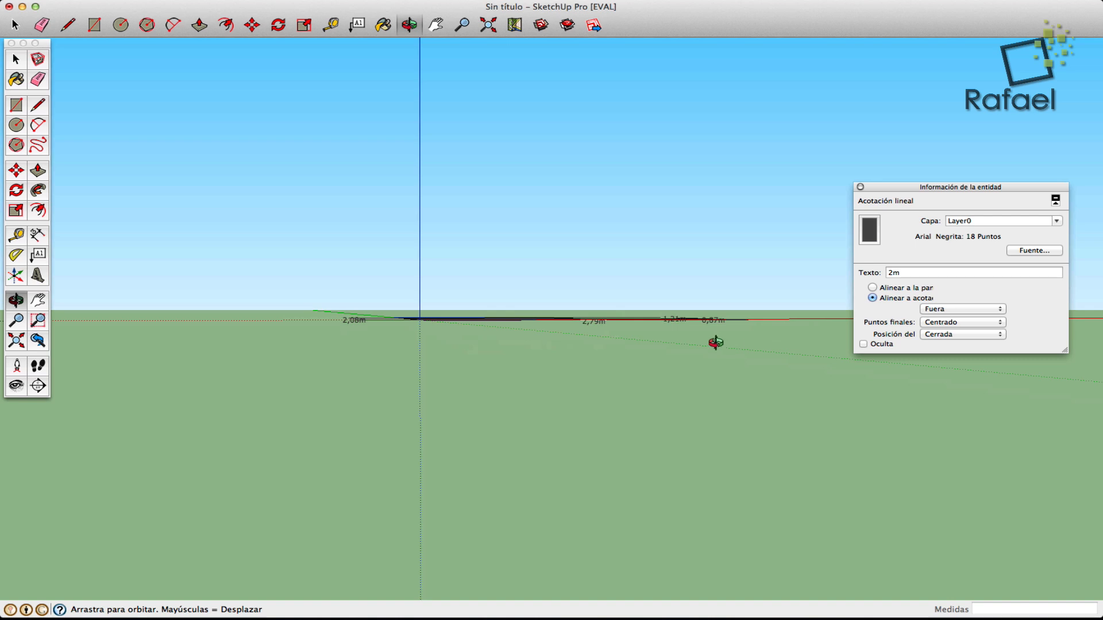
{"action": "left_click_drag", "start_coordinate": [714, 342], "coordinate": [804, 490]}
Step: Switch the 2m dimension's text between screen and dimension alignment to compare them, and leave it aligned to the screen
{"action": "left_click", "coordinate": [894, 291]}
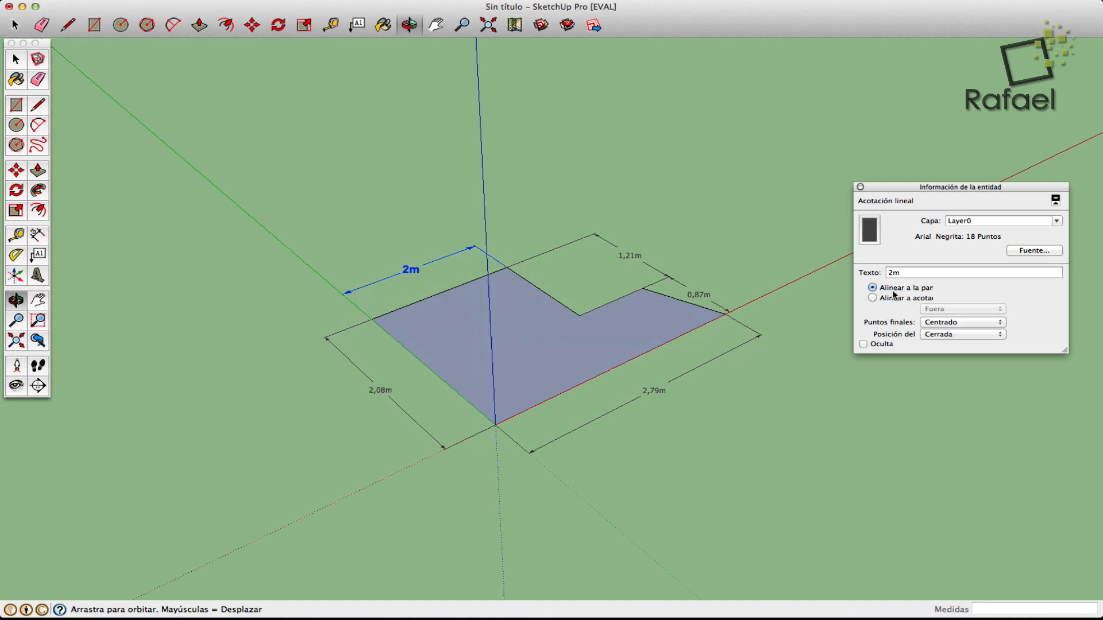
{"action": "left_click", "coordinate": [891, 298]}
{"action": "left_click", "coordinate": [895, 290]}
{"action": "left_click_drag", "start_coordinate": [648, 405], "coordinate": [694, 391]}
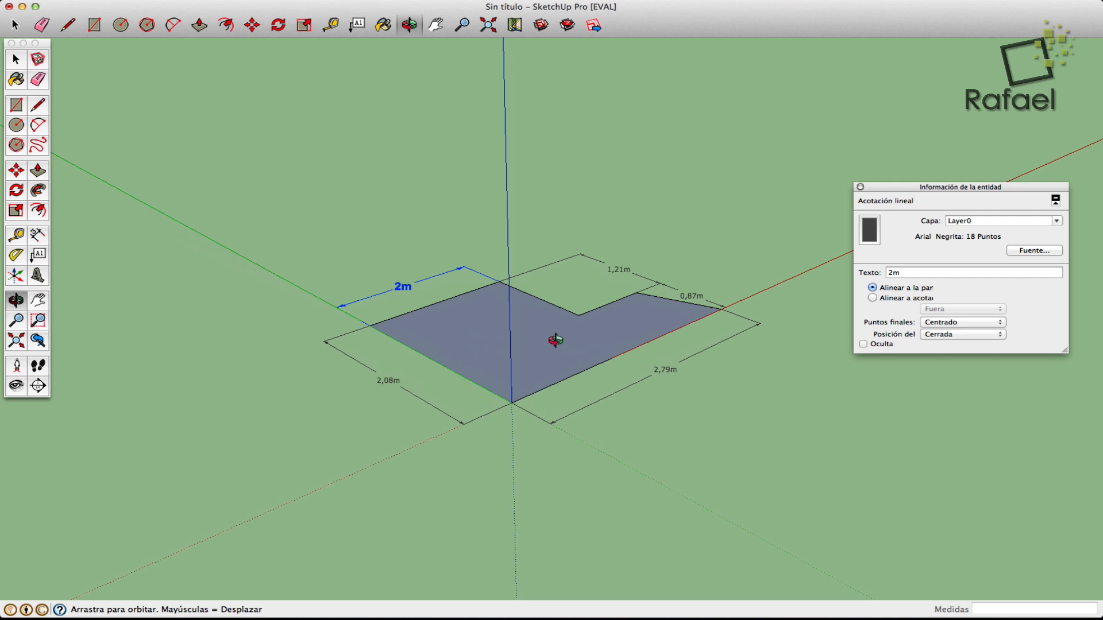
{"action": "right_click", "coordinate": [561, 340]}
{"action": "left_click", "coordinate": [578, 344]}
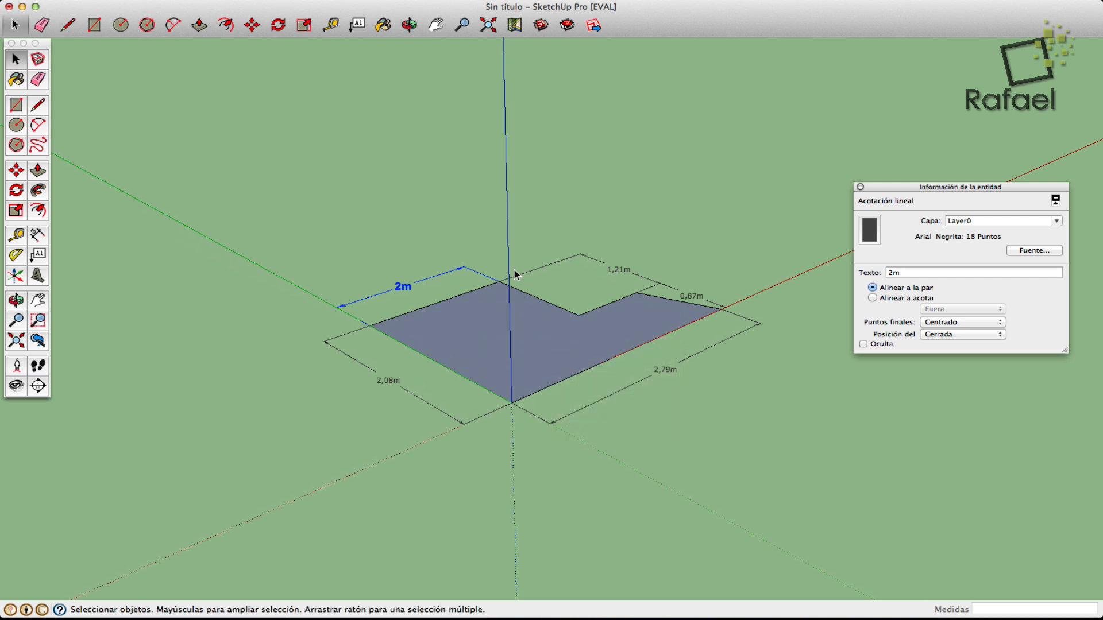
Step: Align the 2m dimension's text to the dimension and set its placement to Centrado
{"action": "left_click", "coordinate": [872, 298]}
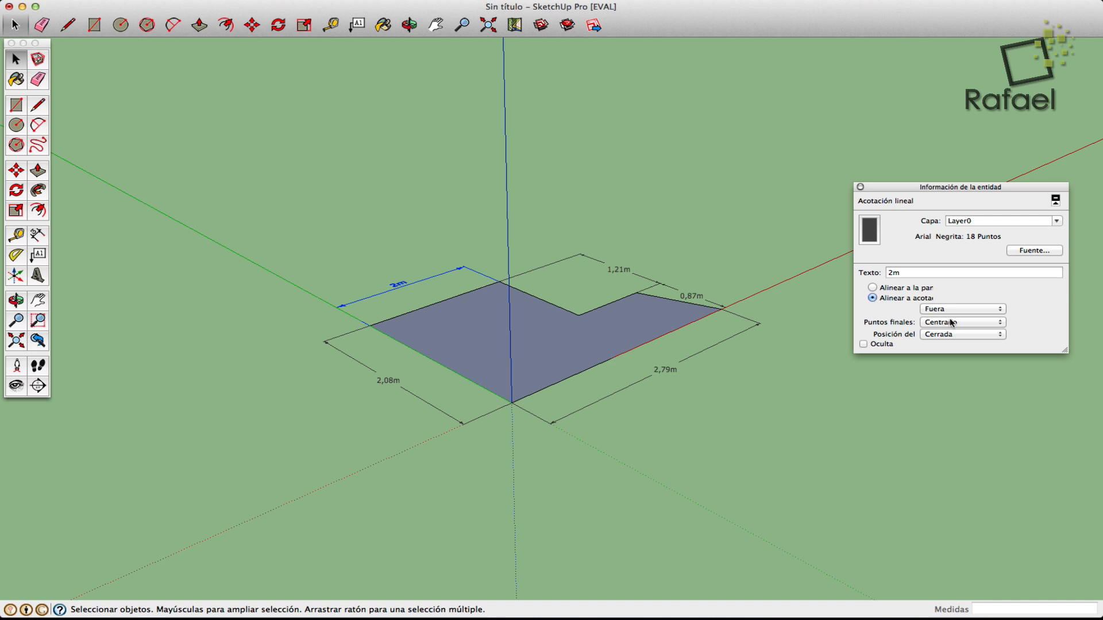
{"action": "left_click", "coordinate": [974, 312]}
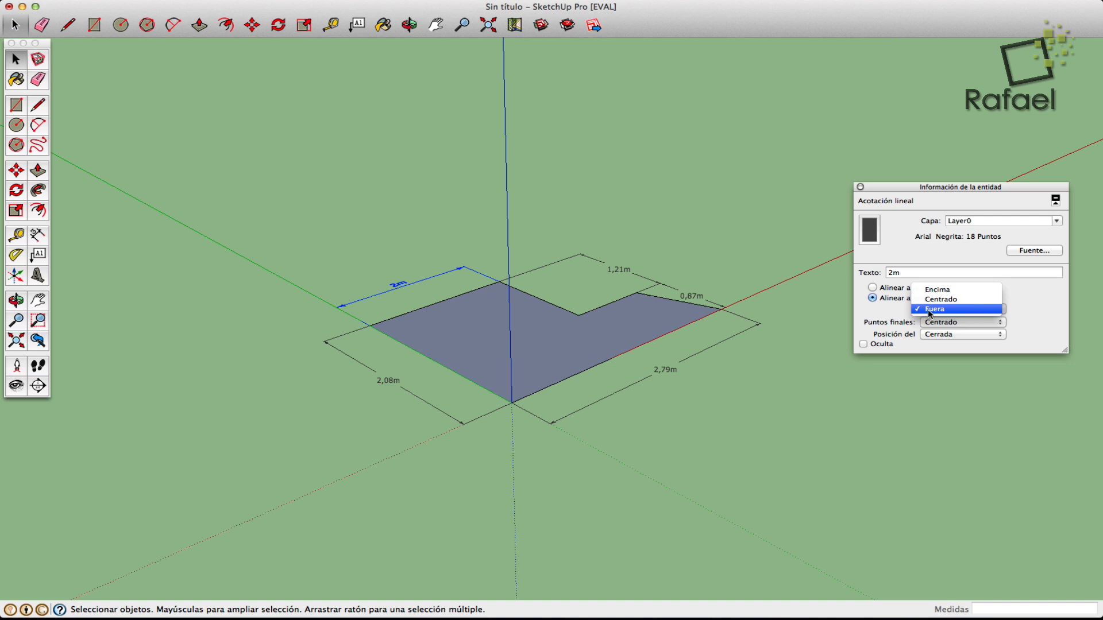
{"action": "left_click", "coordinate": [956, 299]}
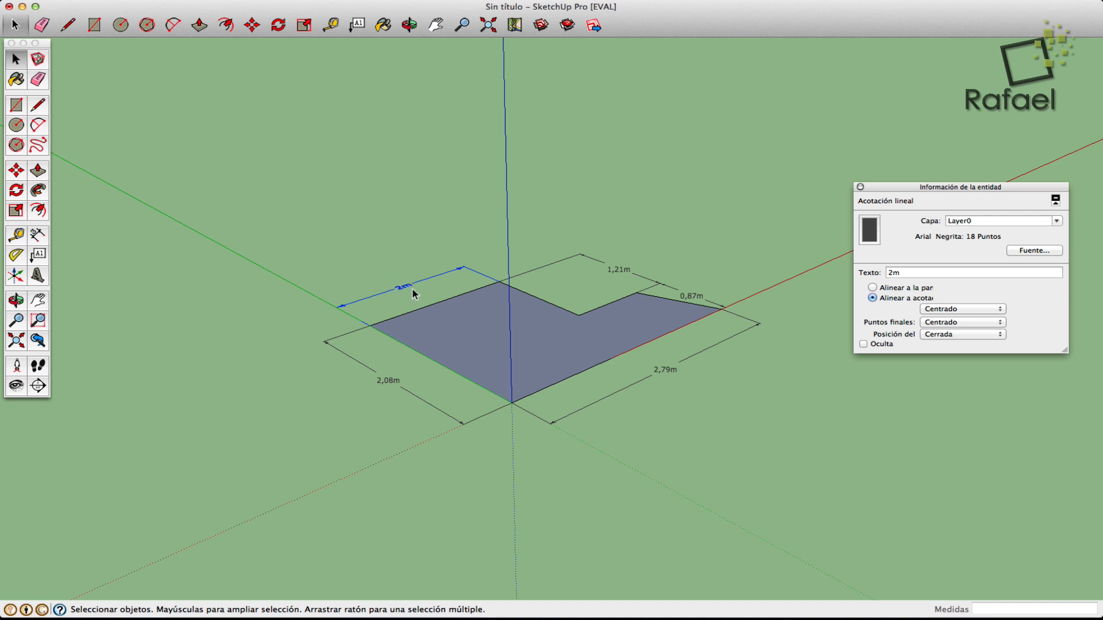
Step: Set the 2m dimension's aligned text placement to Encima and compare it with the Centrado and Fuera options
{"action": "left_click", "coordinate": [953, 309]}
{"action": "left_click", "coordinate": [953, 301]}
{"action": "left_click", "coordinate": [953, 308]}
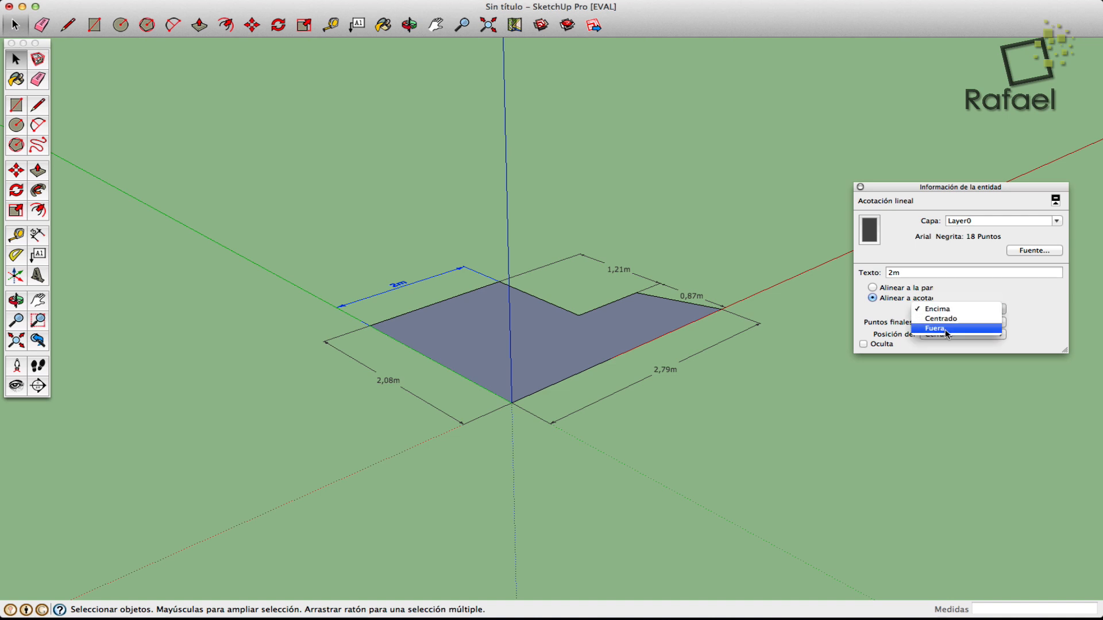
{"action": "left_click", "coordinate": [946, 330]}
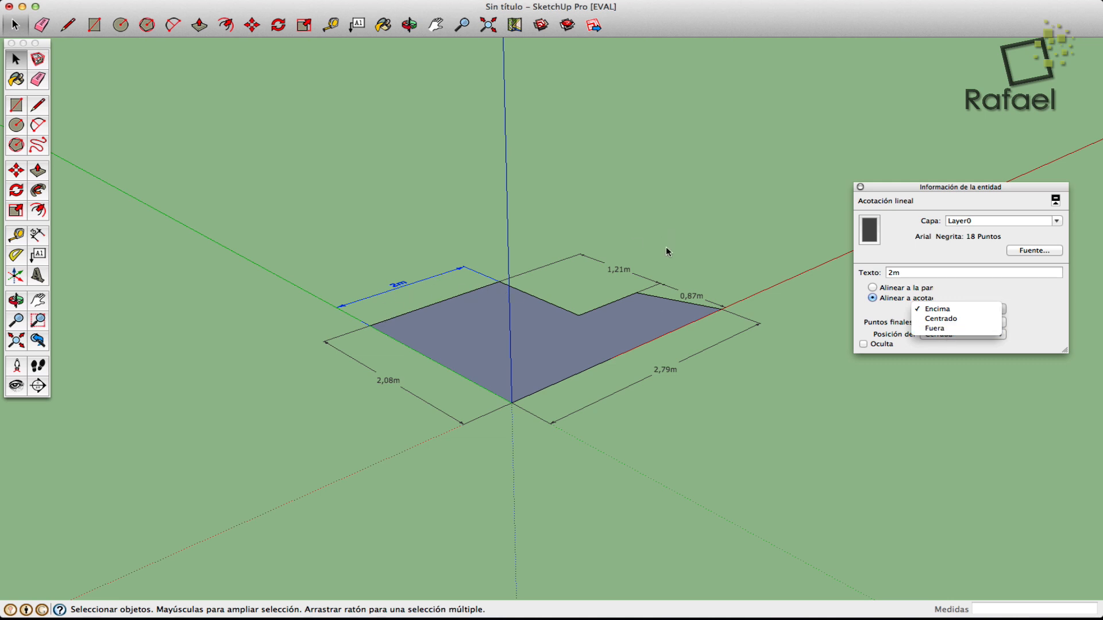
{"action": "left_click", "coordinate": [970, 310]}
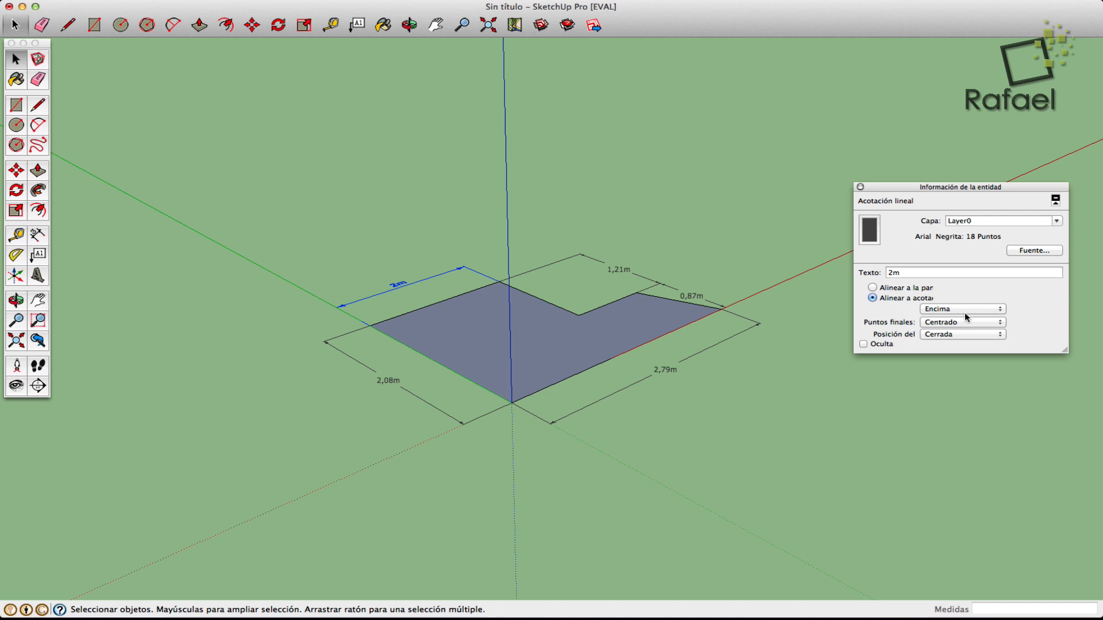
{"action": "left_click", "coordinate": [964, 310]}
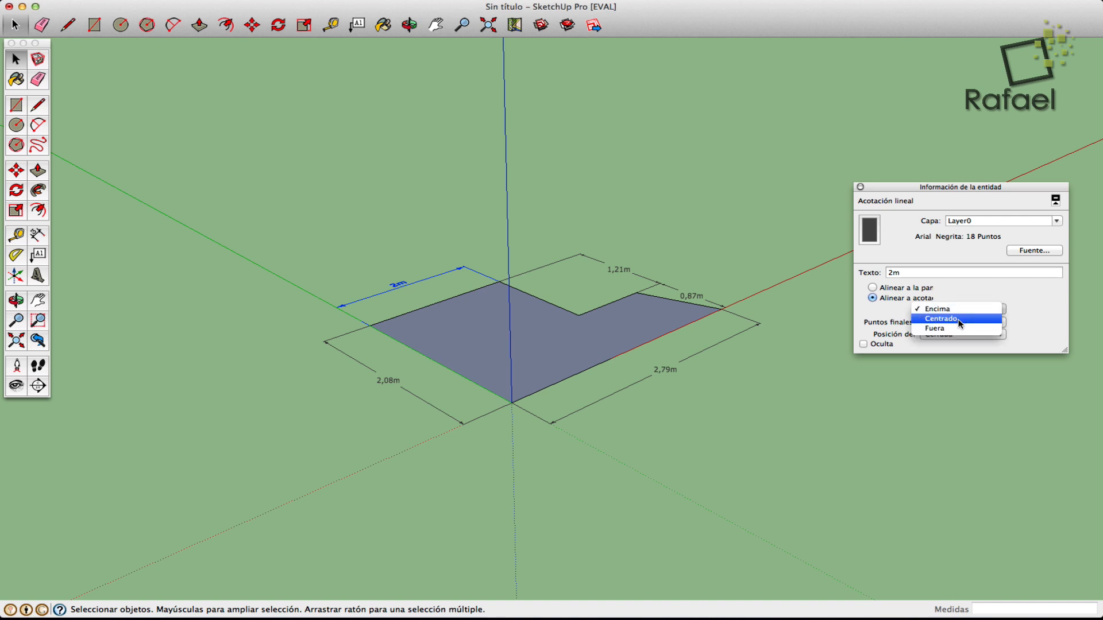
{"action": "left_click", "coordinate": [965, 309]}
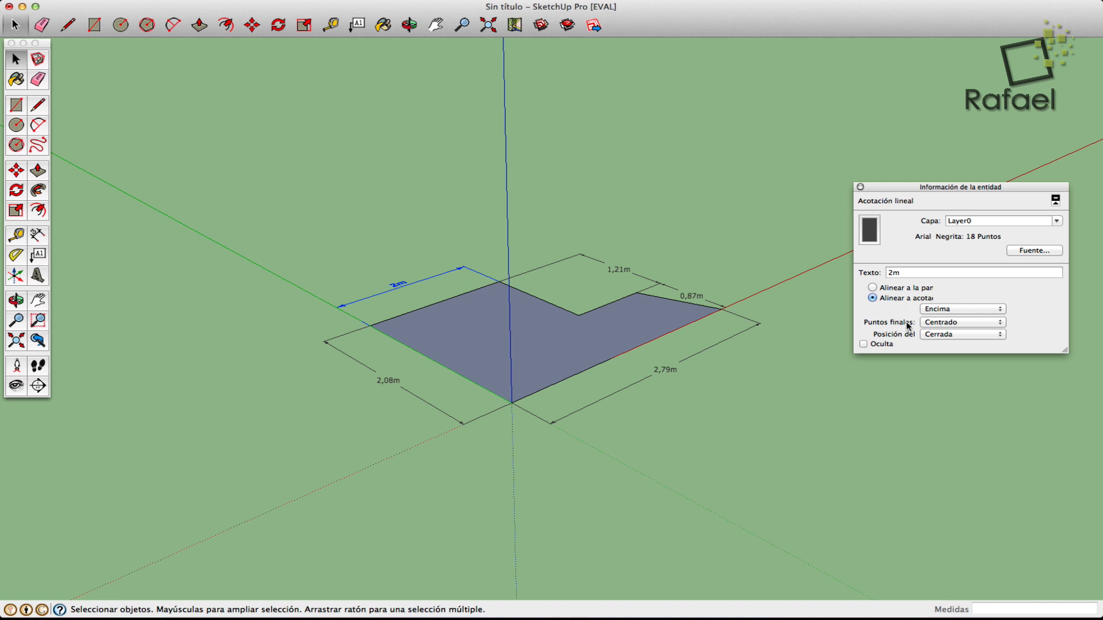
Step: Try the 2m dimension's text at the outside start and the outside end of the line, and return it to Centrado
{"action": "left_click", "coordinate": [942, 322]}
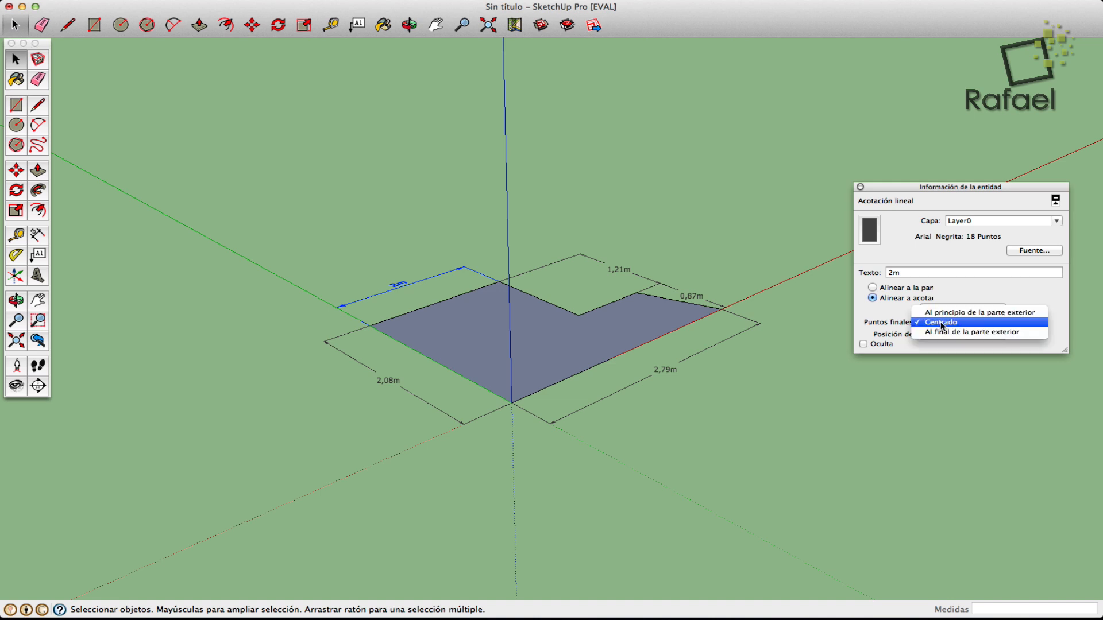
{"action": "left_click", "coordinate": [942, 316]}
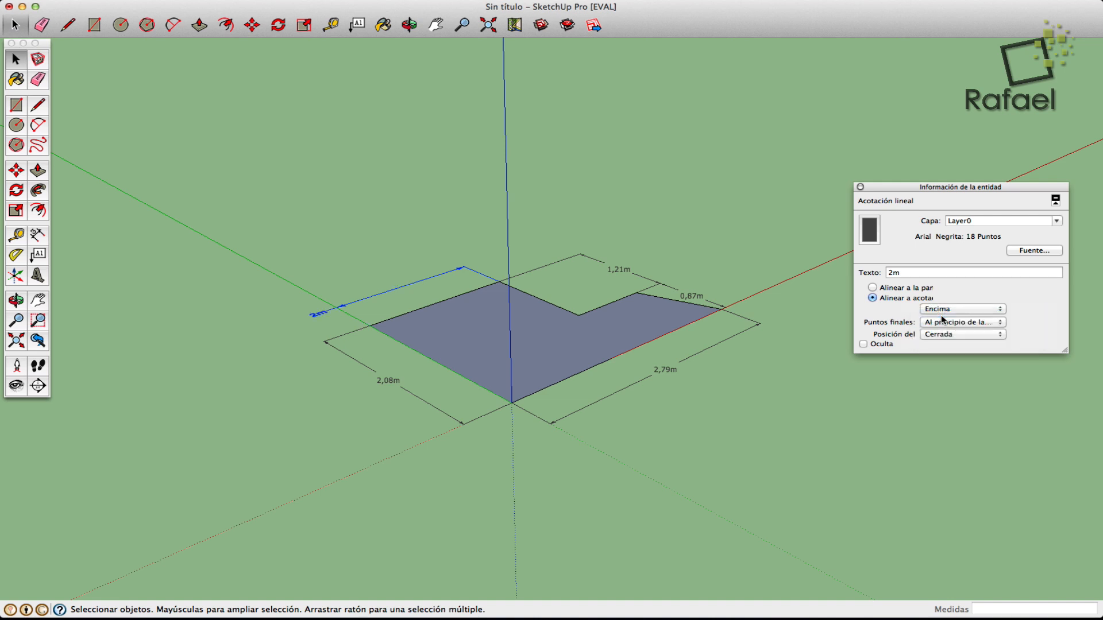
{"action": "left_click", "coordinate": [943, 327]}
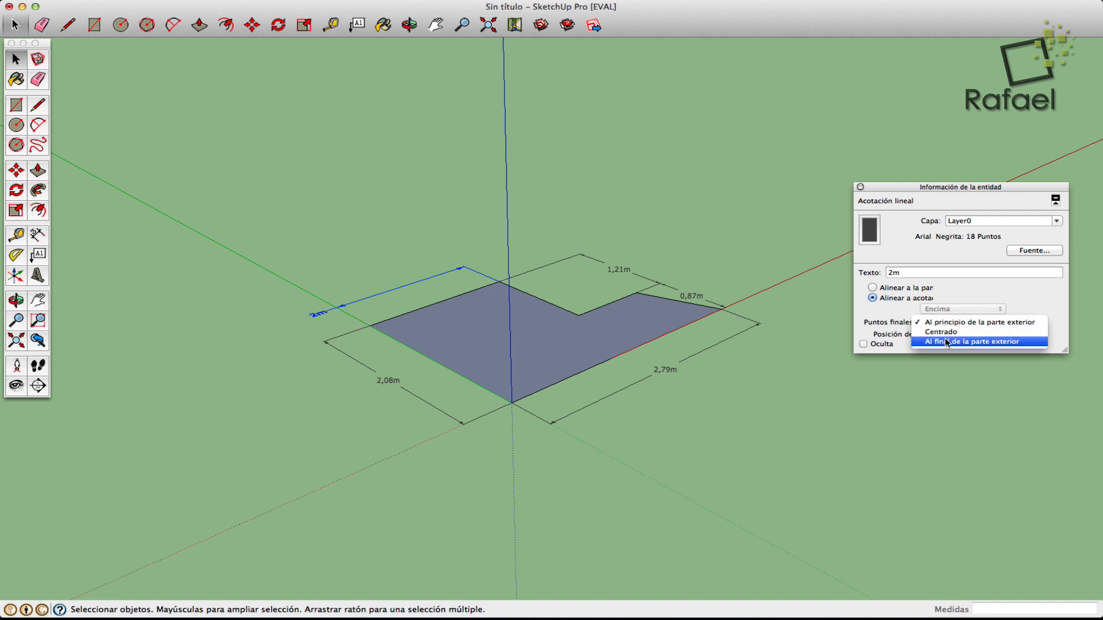
{"action": "left_click", "coordinate": [944, 342]}
{"action": "left_click", "coordinate": [946, 326]}
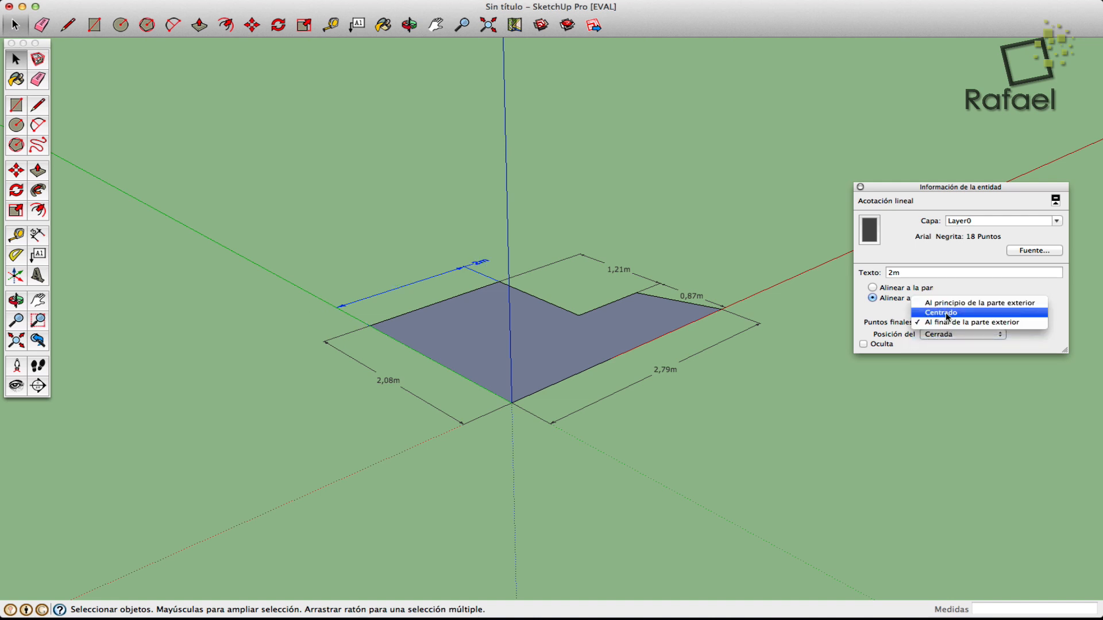
{"action": "left_click", "coordinate": [945, 313]}
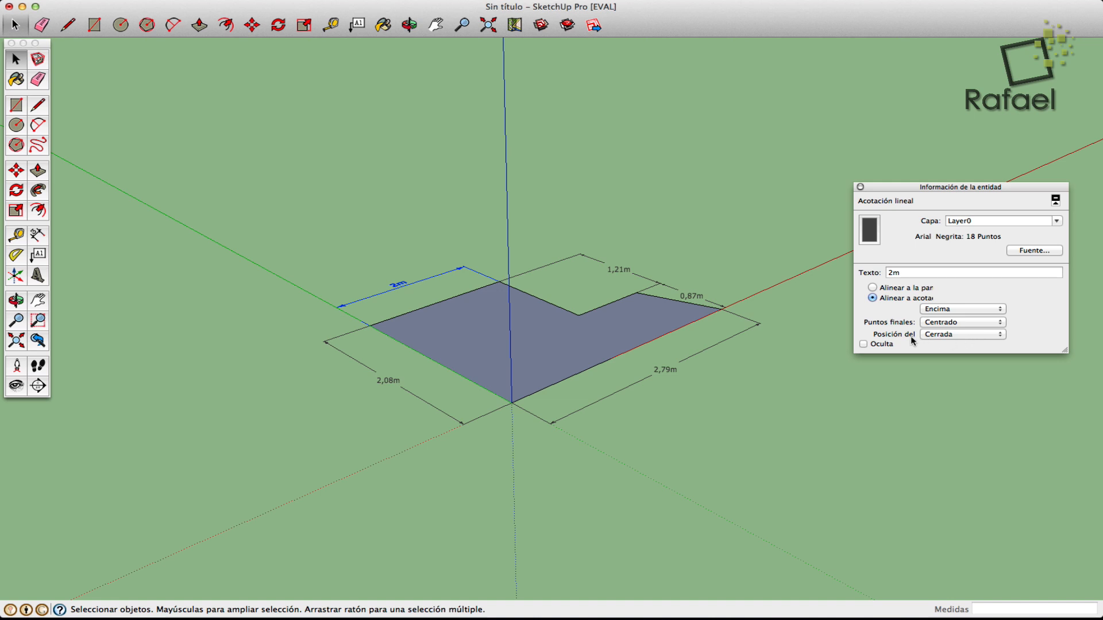
Step: Set the 2m dimension's endpoint style to Barra, with the dimension viewed close up from the opposite side
{"action": "left_click", "coordinate": [946, 335]}
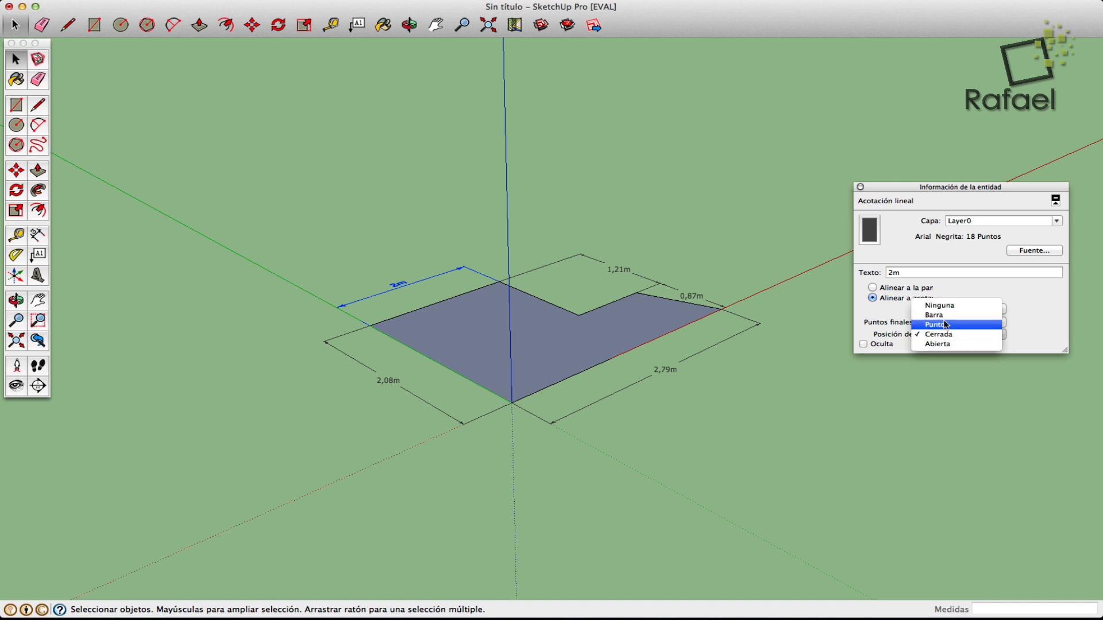
{"action": "left_click", "coordinate": [896, 337]}
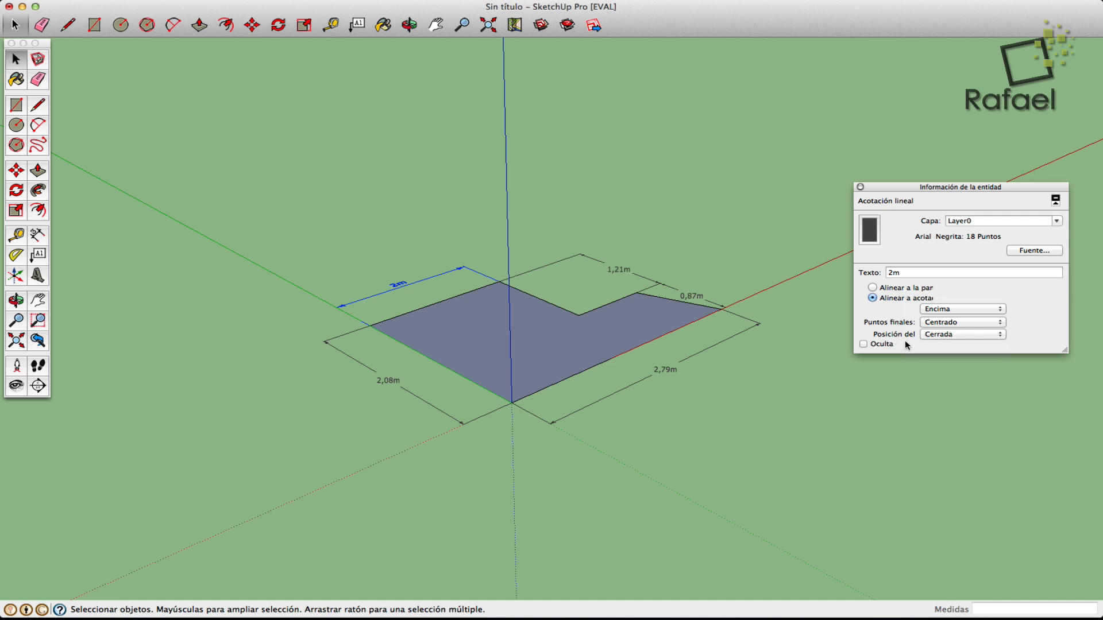
{"action": "left_click", "coordinate": [17, 299]}
{"action": "left_click_drag", "start_coordinate": [224, 325], "coordinate": [859, 359]}
{"action": "left_click_drag", "start_coordinate": [615, 445], "coordinate": [556, 444]}
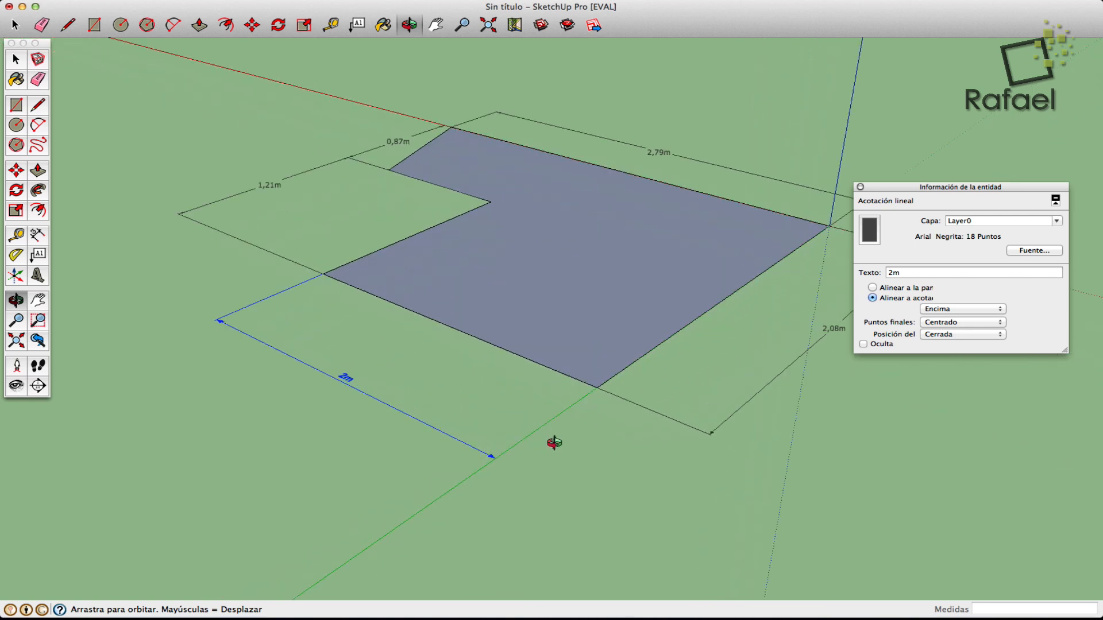
{"action": "left_click", "coordinate": [16, 59]}
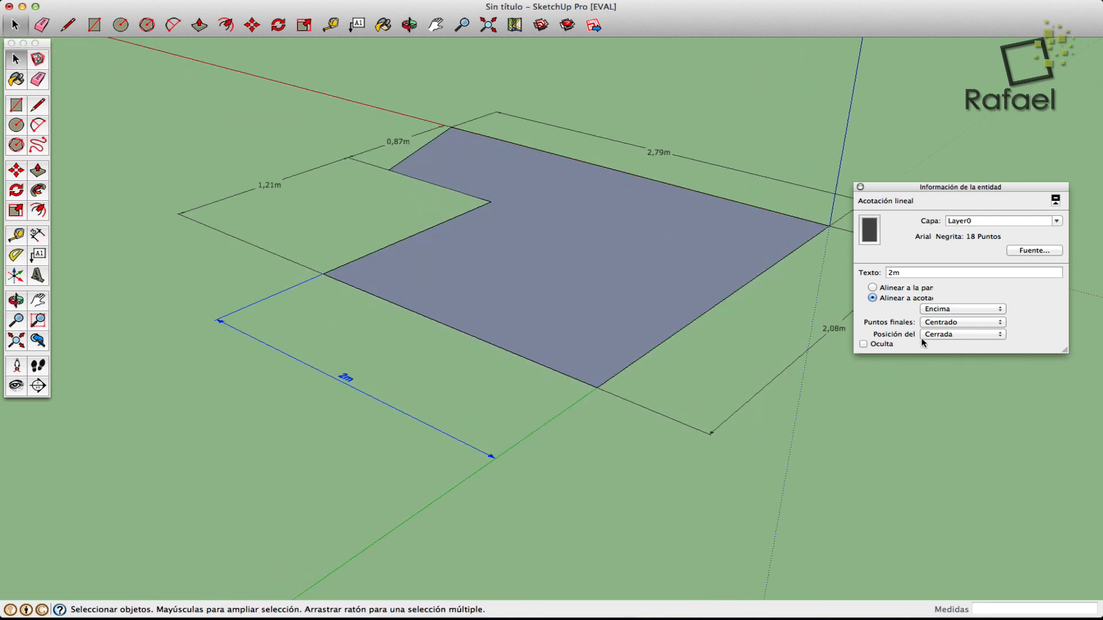
{"action": "left_click", "coordinate": [960, 336]}
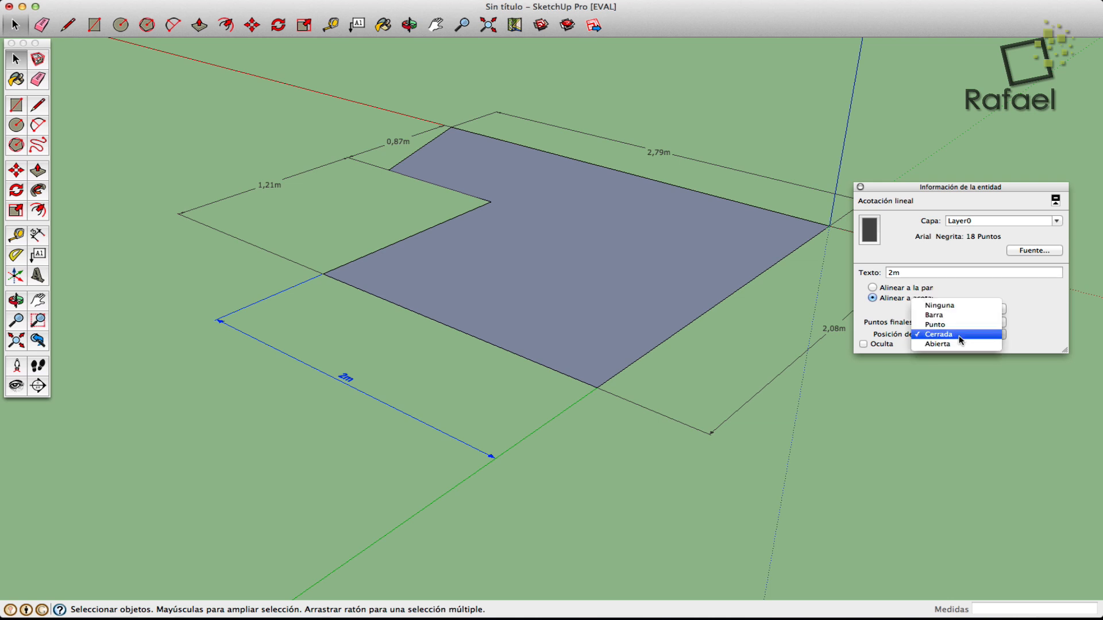
{"action": "left_click", "coordinate": [936, 314]}
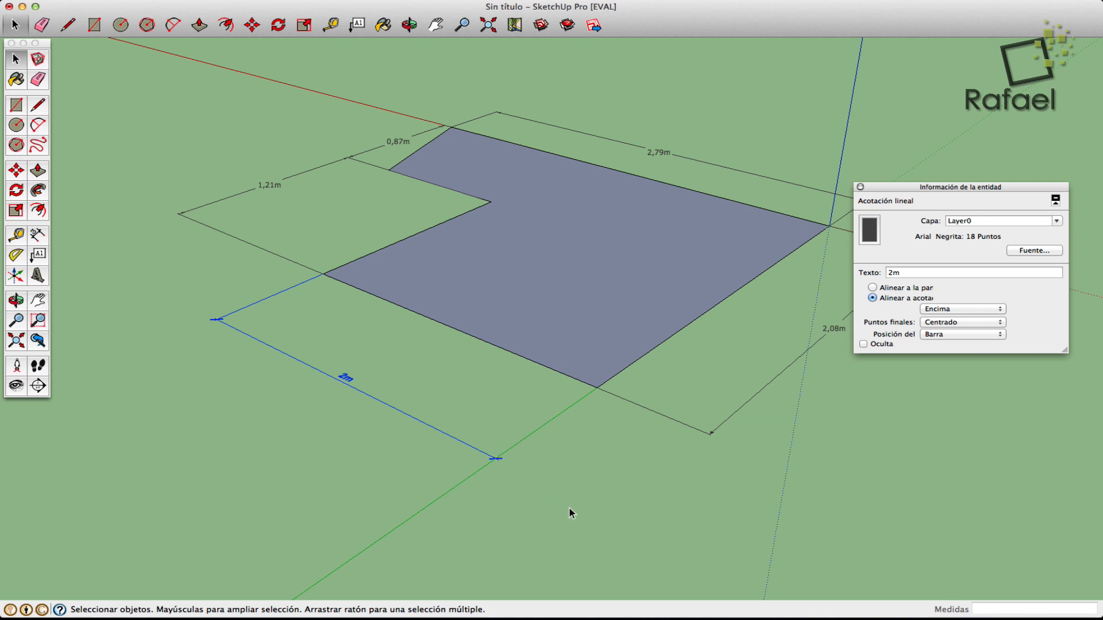
Step: Try the Punto and Cerrada endpoint styles on the 2m dimension and set its endpoints to Abierta
{"action": "left_click", "coordinate": [985, 334]}
{"action": "left_click", "coordinate": [973, 344]}
{"action": "left_click", "coordinate": [944, 337]}
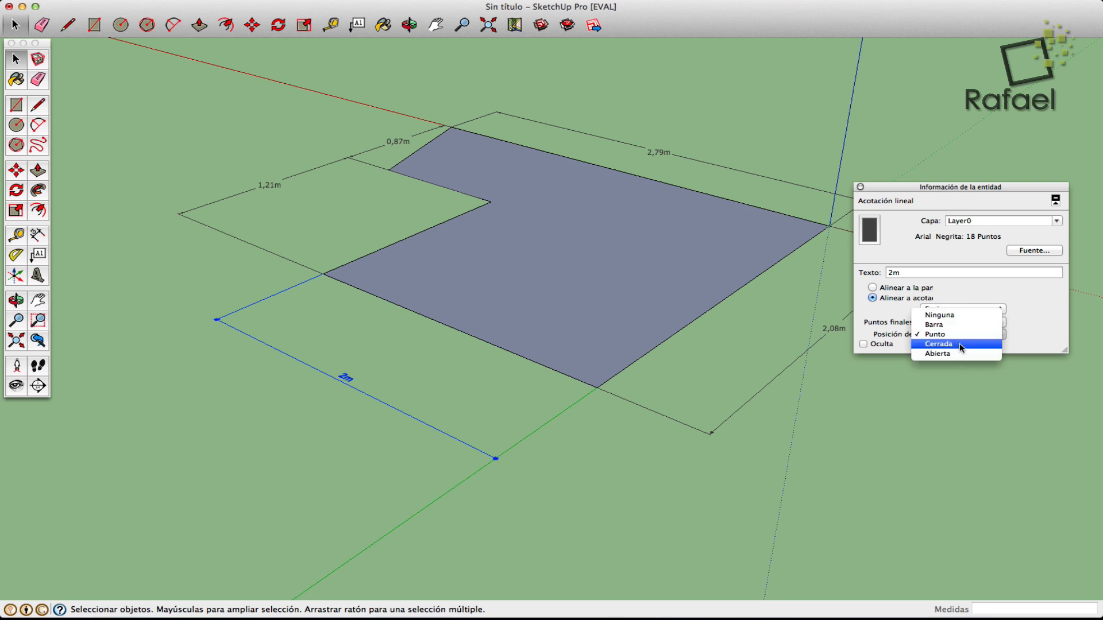
{"action": "left_click", "coordinate": [961, 344]}
{"action": "left_click", "coordinate": [961, 343]}
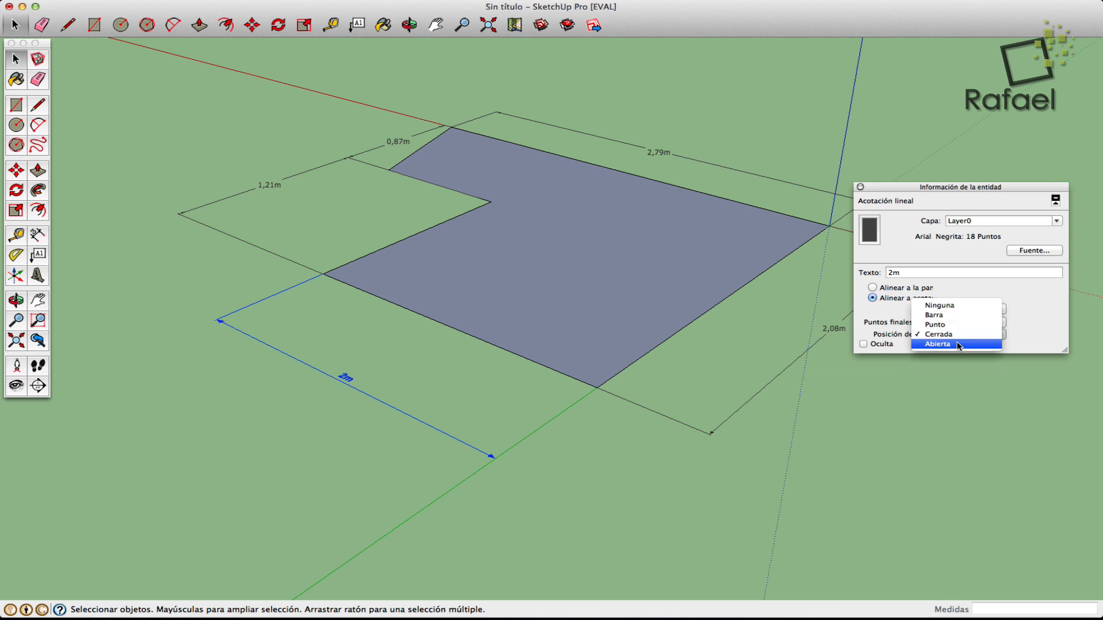
{"action": "left_click", "coordinate": [956, 346]}
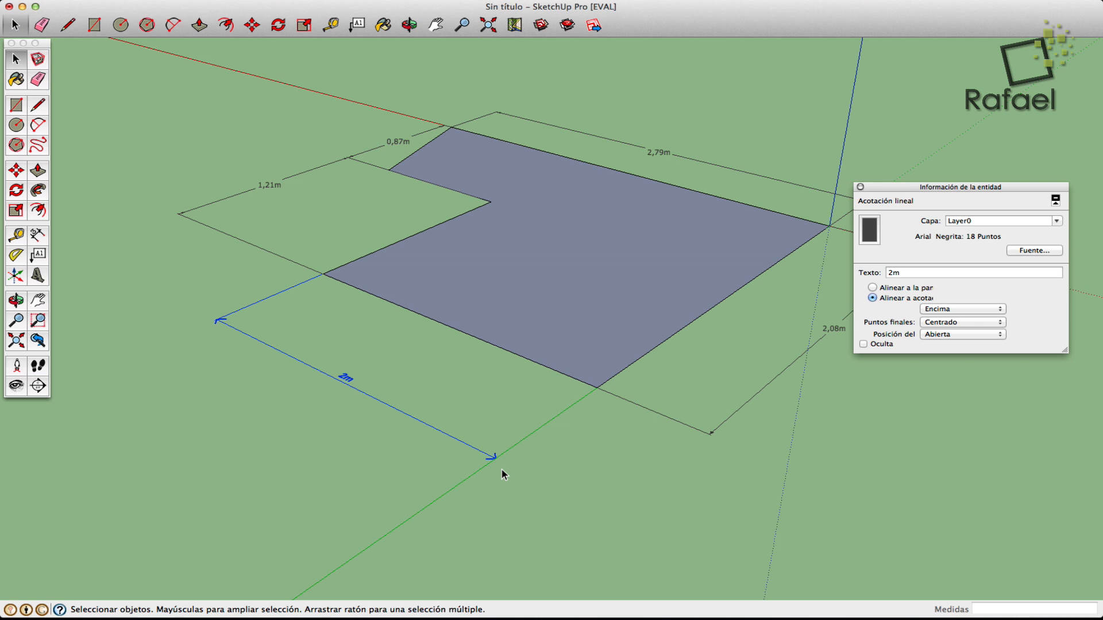
{"action": "left_click", "coordinate": [961, 334]}
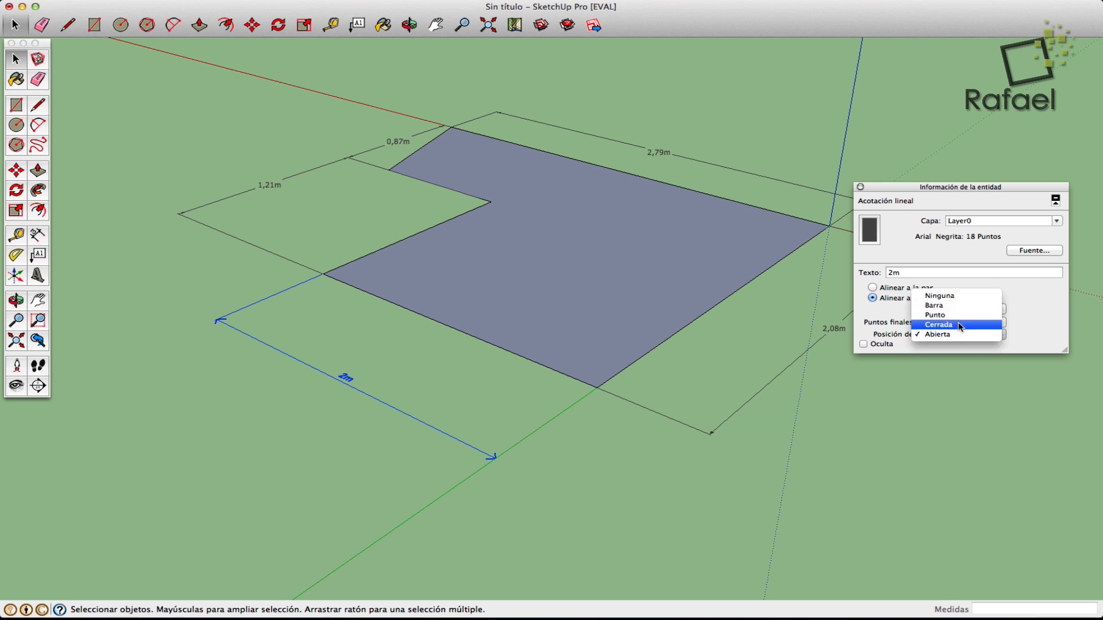
{"action": "left_click", "coordinate": [961, 325]}
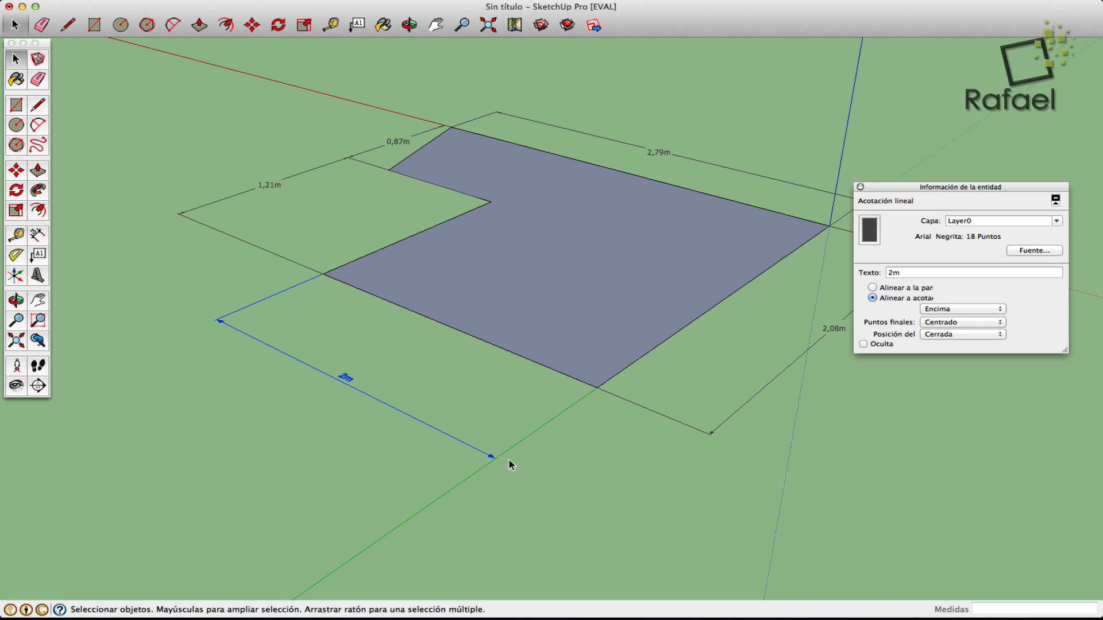
{"action": "left_click", "coordinate": [941, 338]}
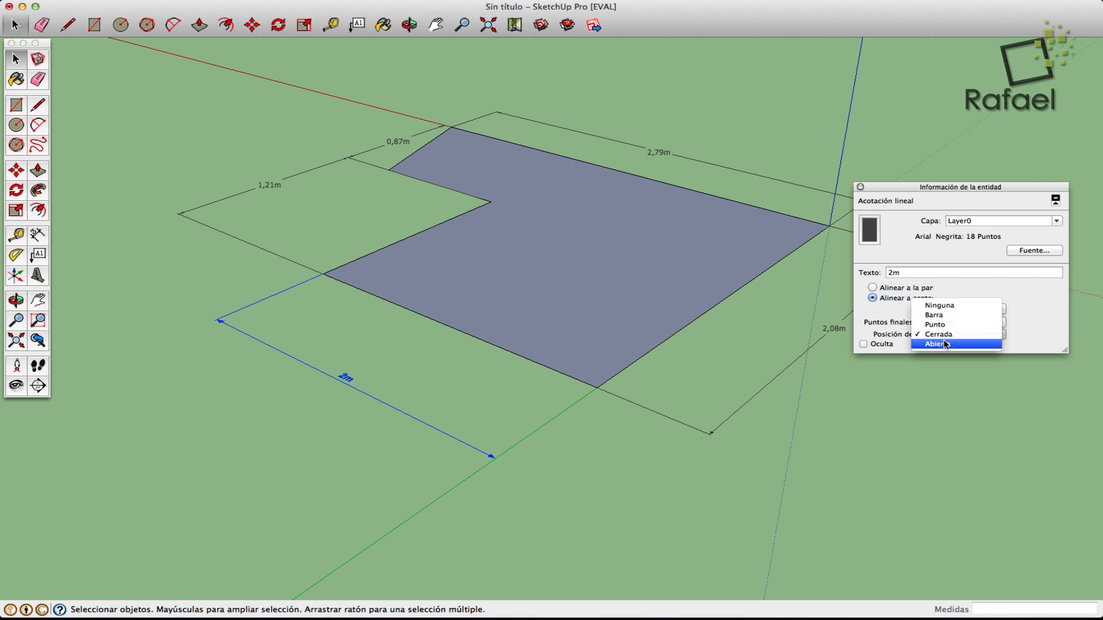
{"action": "left_click", "coordinate": [945, 345]}
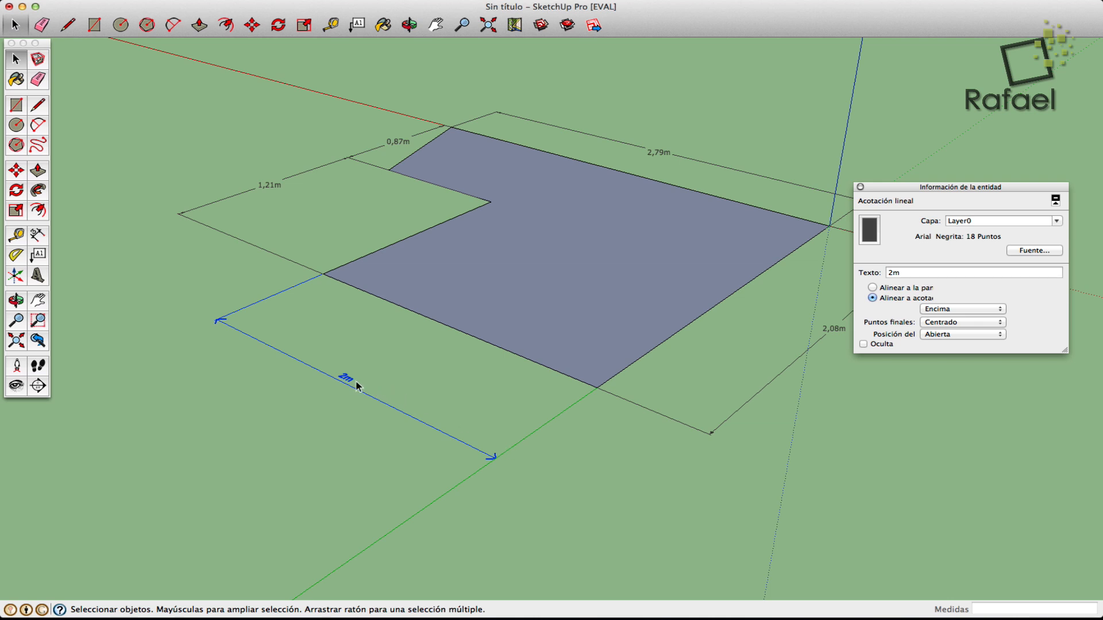
Step: Hide the 2m dimension, with the face viewed from the opposite side
{"action": "mouse_move", "coordinate": [346, 376]}
{"action": "left_mouse_down"}
{"action": "mouse_move", "coordinate": [417, 406]}
{"action": "mouse_move", "coordinate": [357, 388]}
{"action": "left_mouse_up"}
{"action": "left_click", "coordinate": [346, 380]}
{"action": "scroll", "coordinate": [669, 463], "scroll_direction": "down", "scroll_amount": 3}
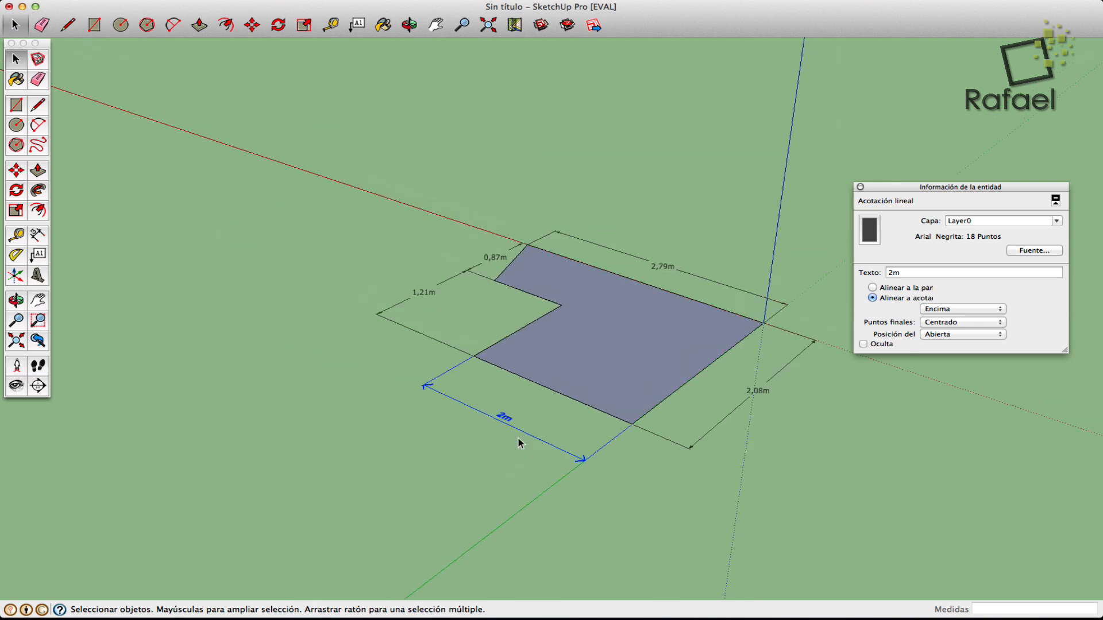
{"action": "left_click", "coordinate": [16, 300]}
{"action": "left_click_drag", "start_coordinate": [563, 356], "coordinate": [221, 348]}
{"action": "right_click", "coordinate": [220, 348]}
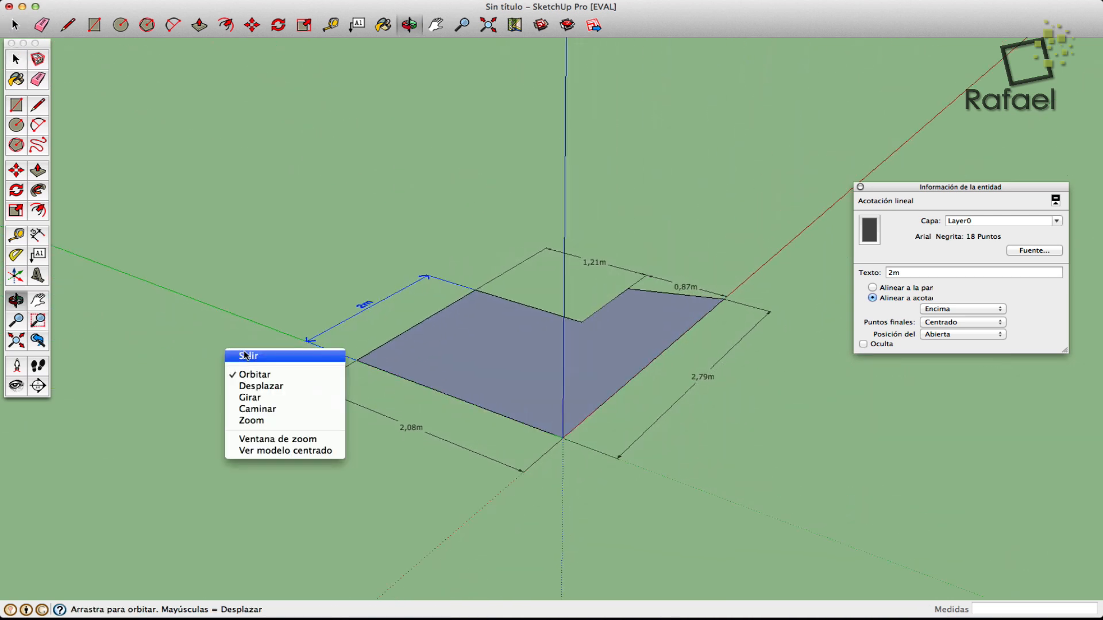
{"action": "left_click", "coordinate": [245, 355]}
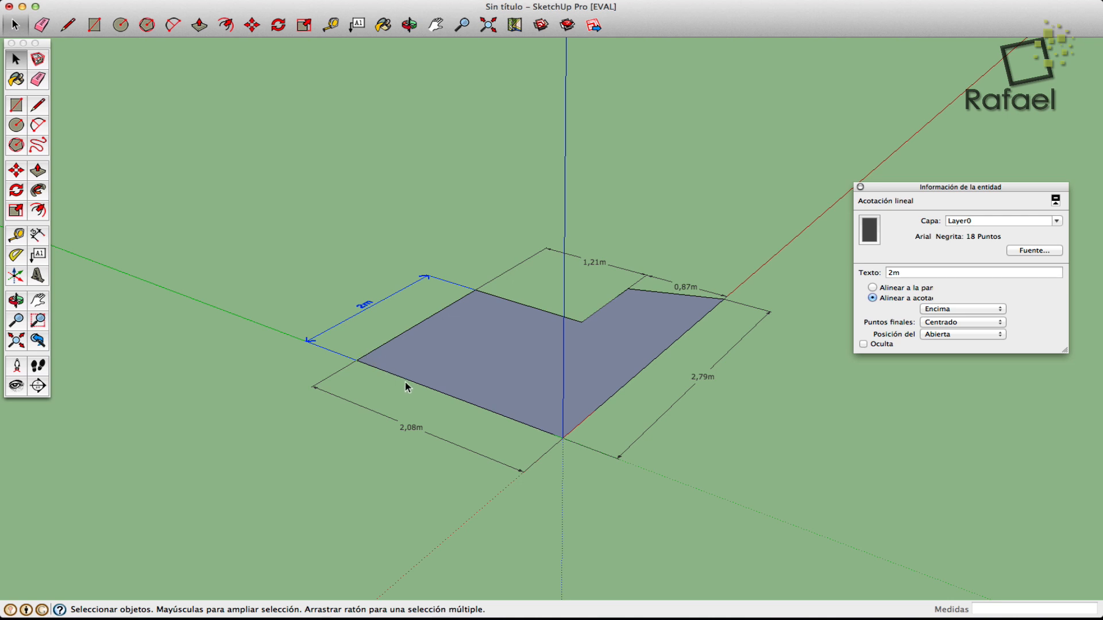
{"action": "left_click", "coordinate": [863, 344]}
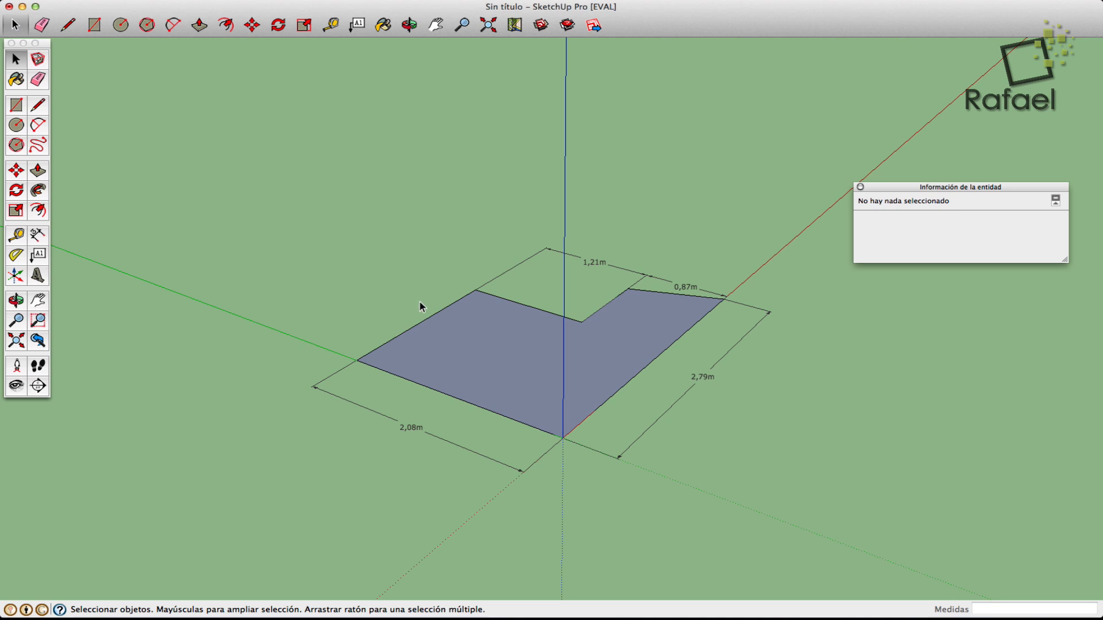
Step: Show all hidden entities to bring back the 2m dimension
{"action": "left_click", "coordinate": [151, 1]}
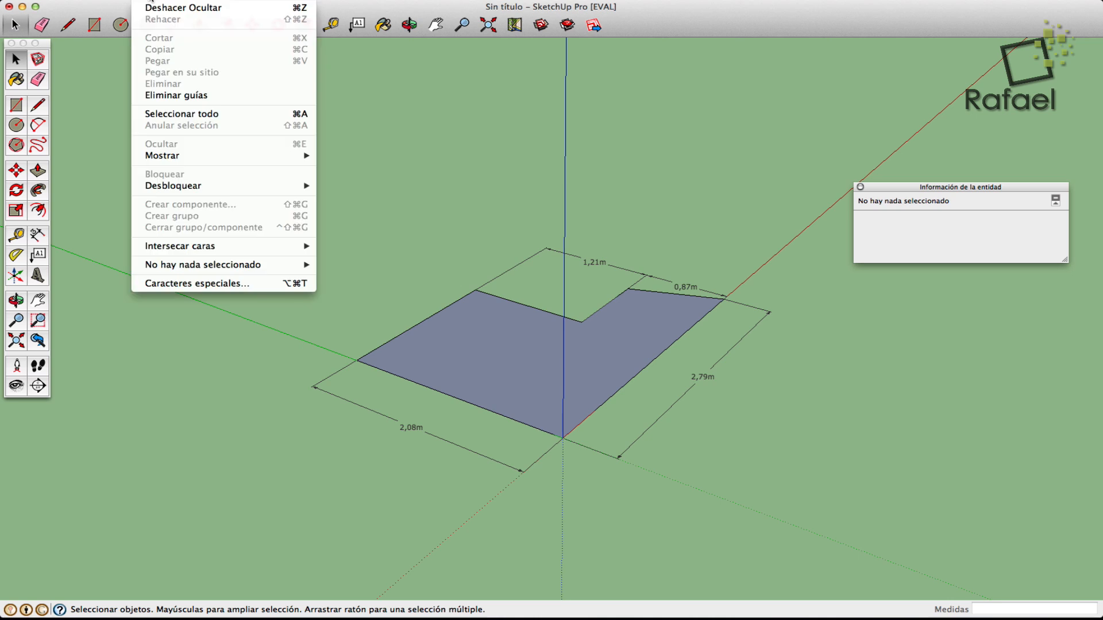
{"action": "mouse_move", "coordinate": [177, 156]}
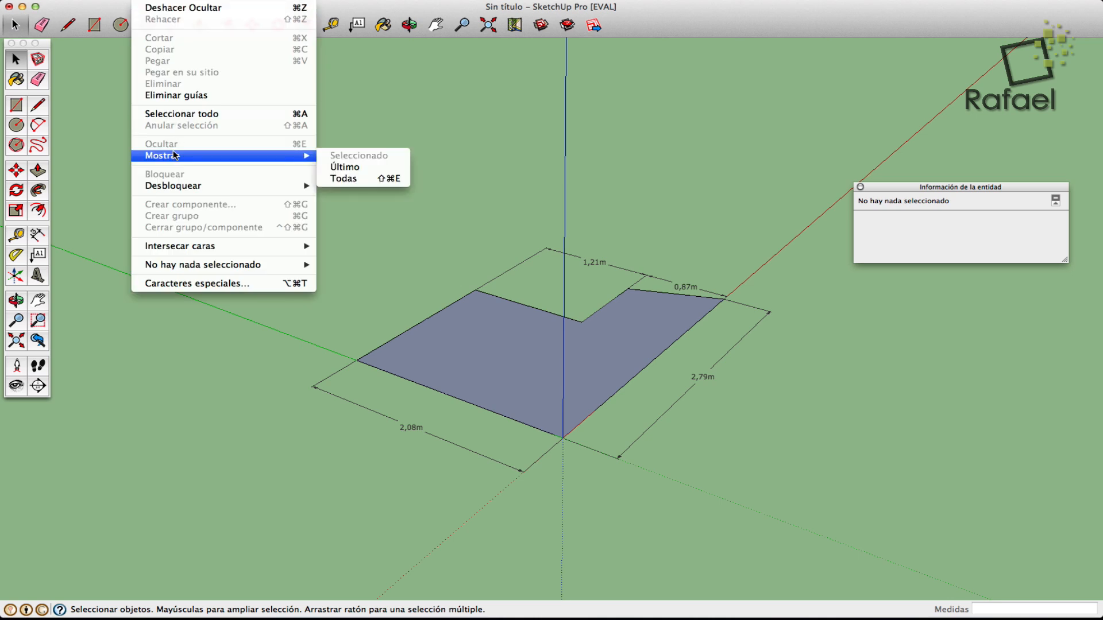
{"action": "left_click", "coordinate": [365, 179]}
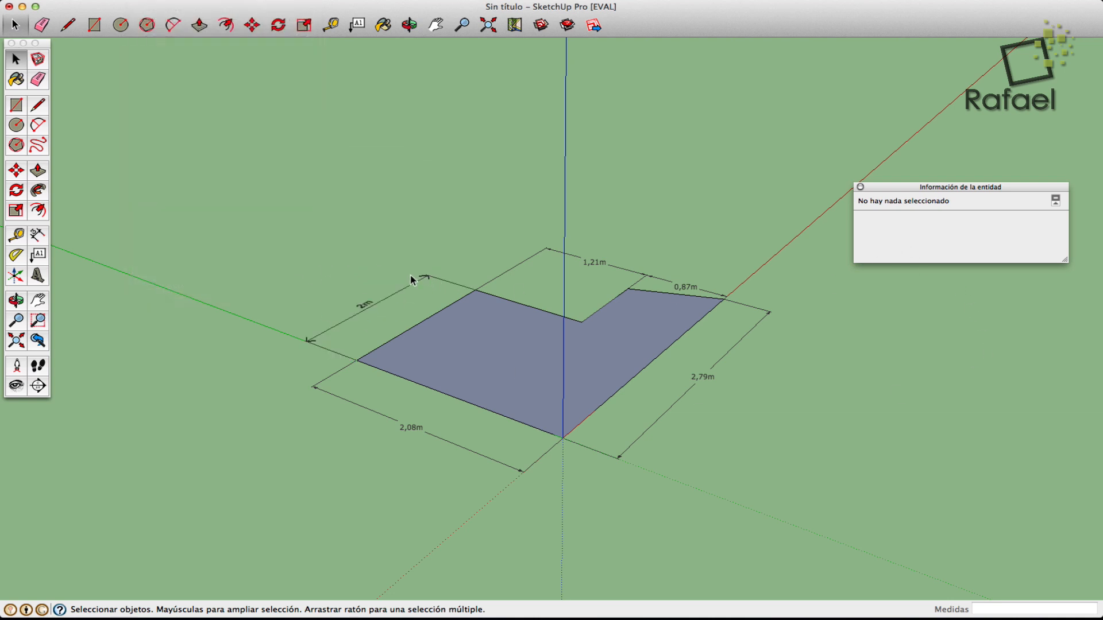
Step: Check the Mostrar options with the 2m dimension selected, and close the entity information after deselecting it
{"action": "left_click", "coordinate": [355, 329]}
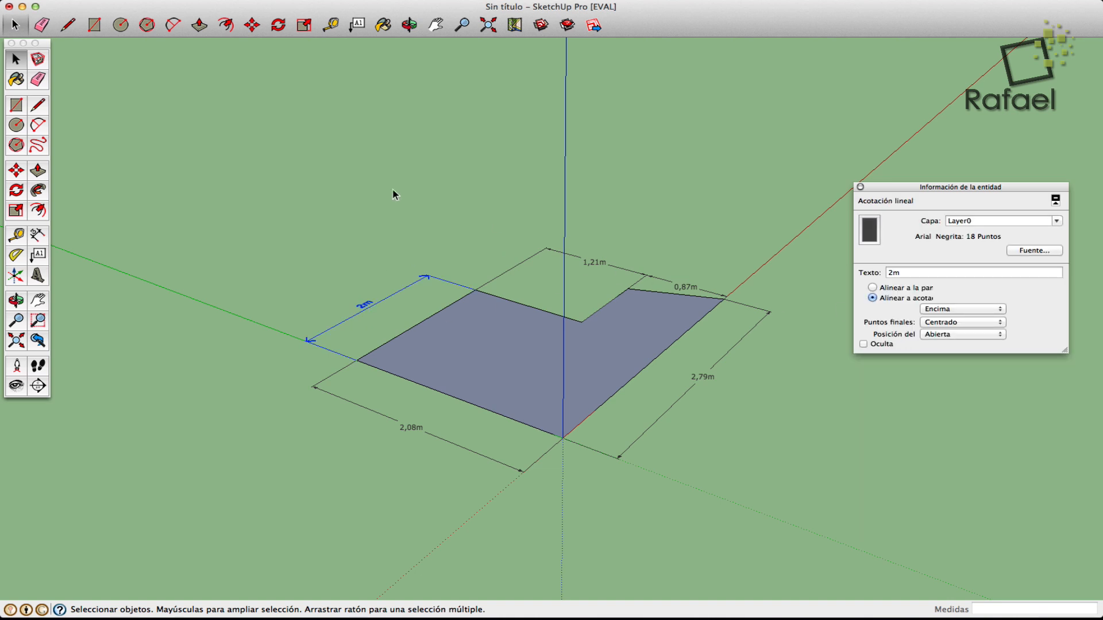
{"action": "left_click", "coordinate": [151, 2]}
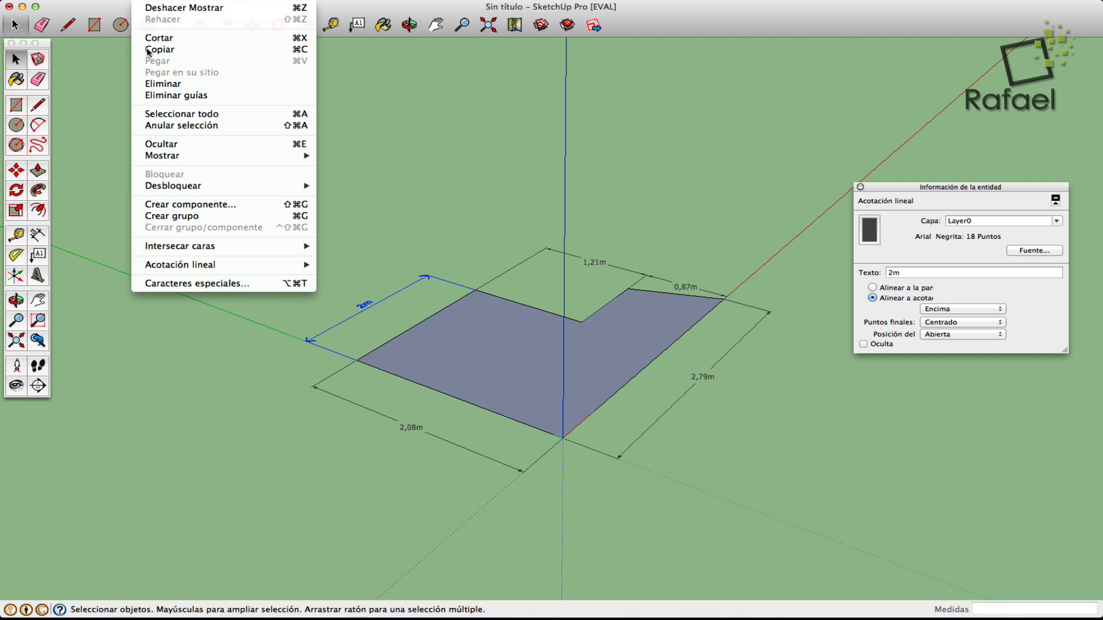
{"action": "mouse_move", "coordinate": [184, 160]}
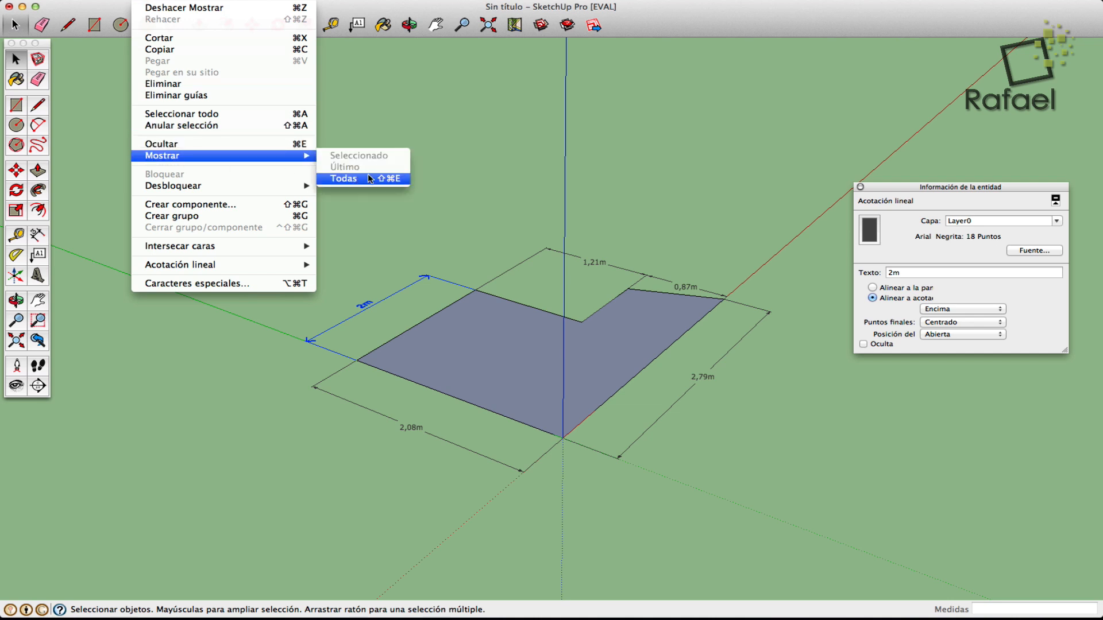
{"action": "left_click", "coordinate": [491, 189]}
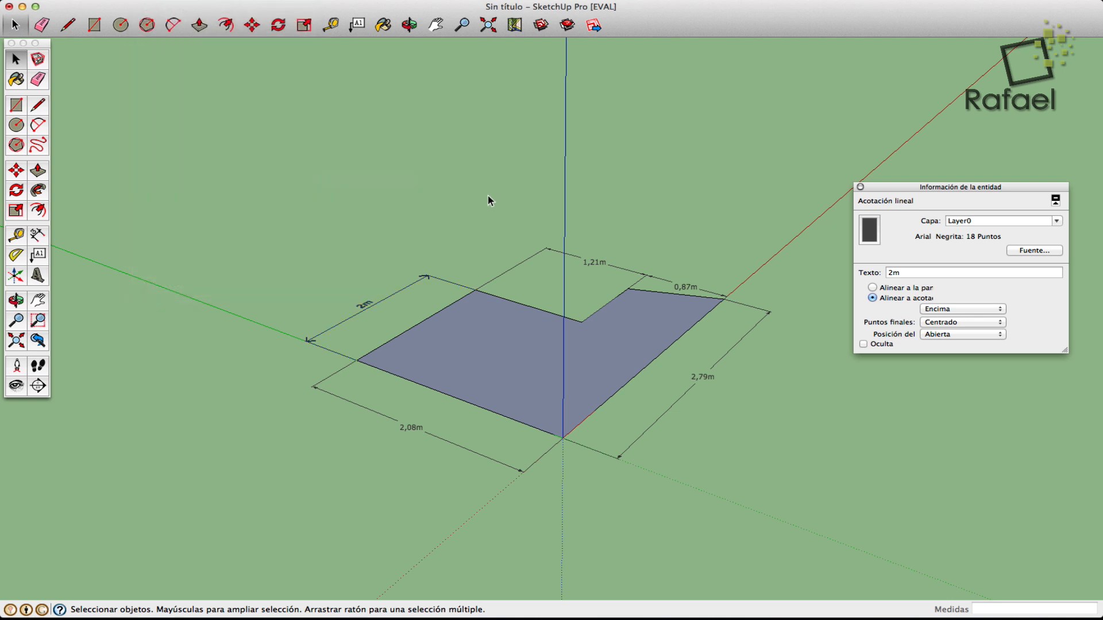
{"action": "left_click", "coordinate": [489, 196]}
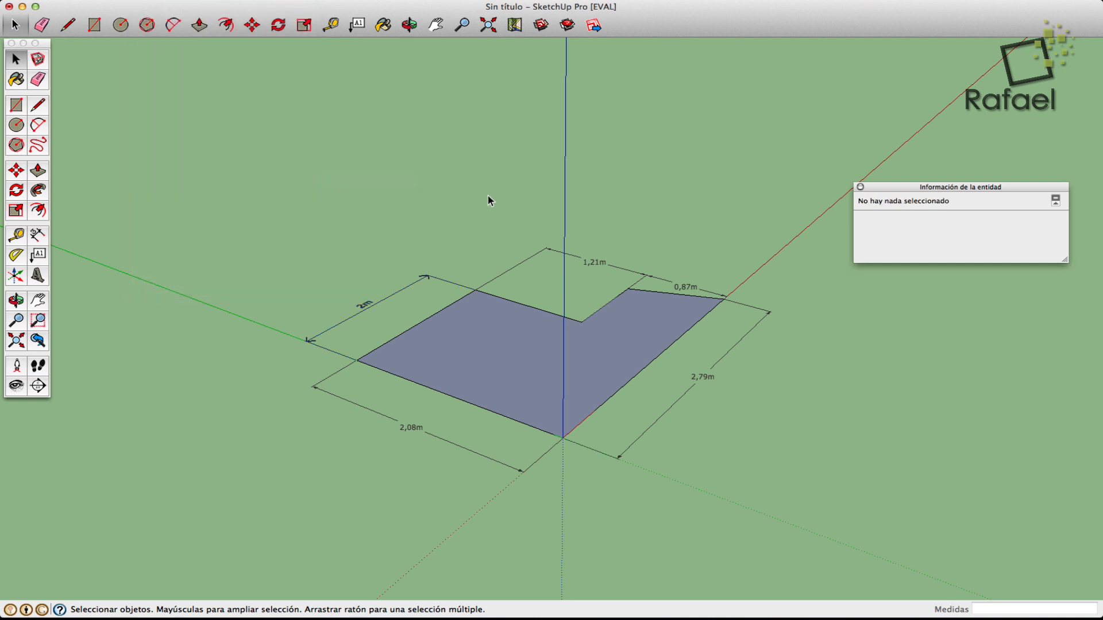
{"action": "left_click", "coordinate": [861, 187]}
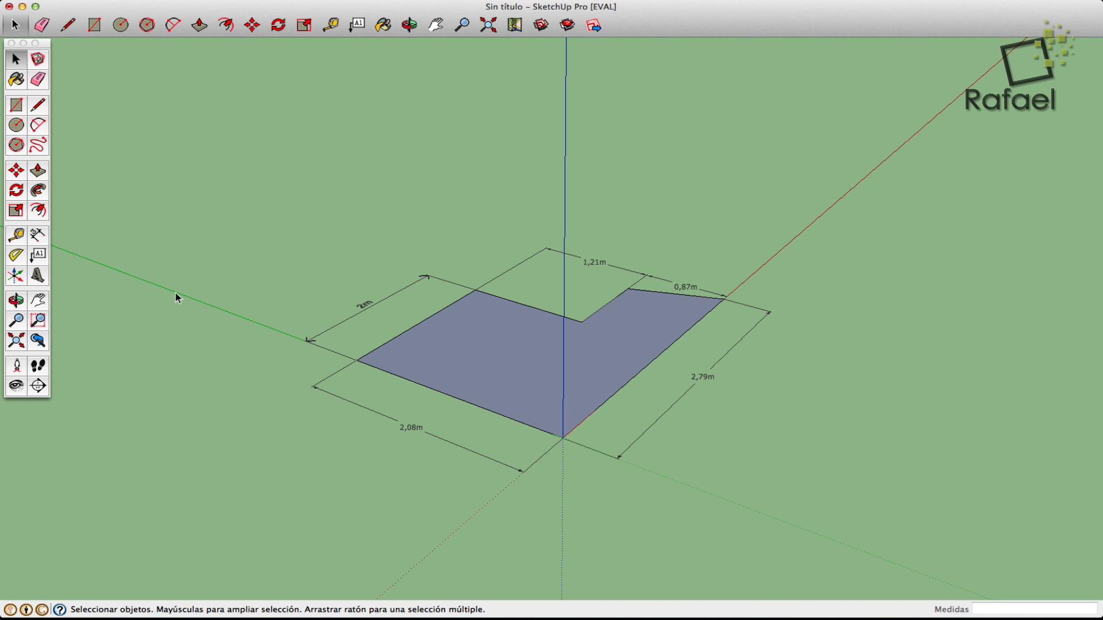
Step: Draw a circle with a radius of about 0,47m on the ground beside the L-shaped face
{"action": "left_click", "coordinate": [16, 125]}
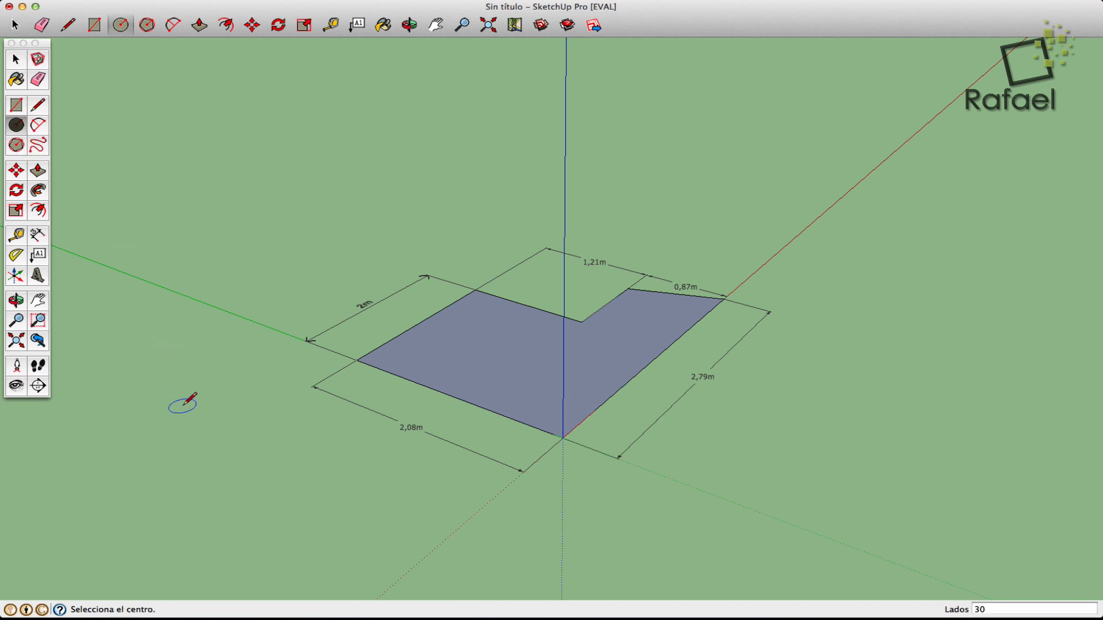
{"action": "left_click", "coordinate": [184, 407]}
{"action": "left_click", "coordinate": [227, 421]}
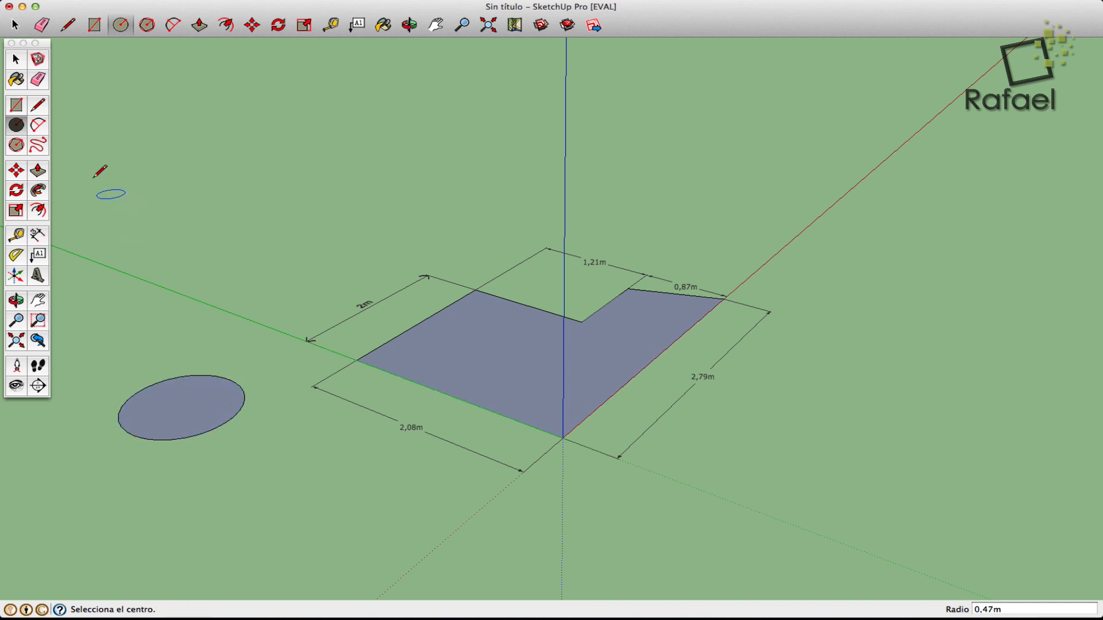
Step: Draw an arc with a bulge of about 0,51m on the ground, across the green axis from the circle
{"action": "left_click", "coordinate": [38, 125]}
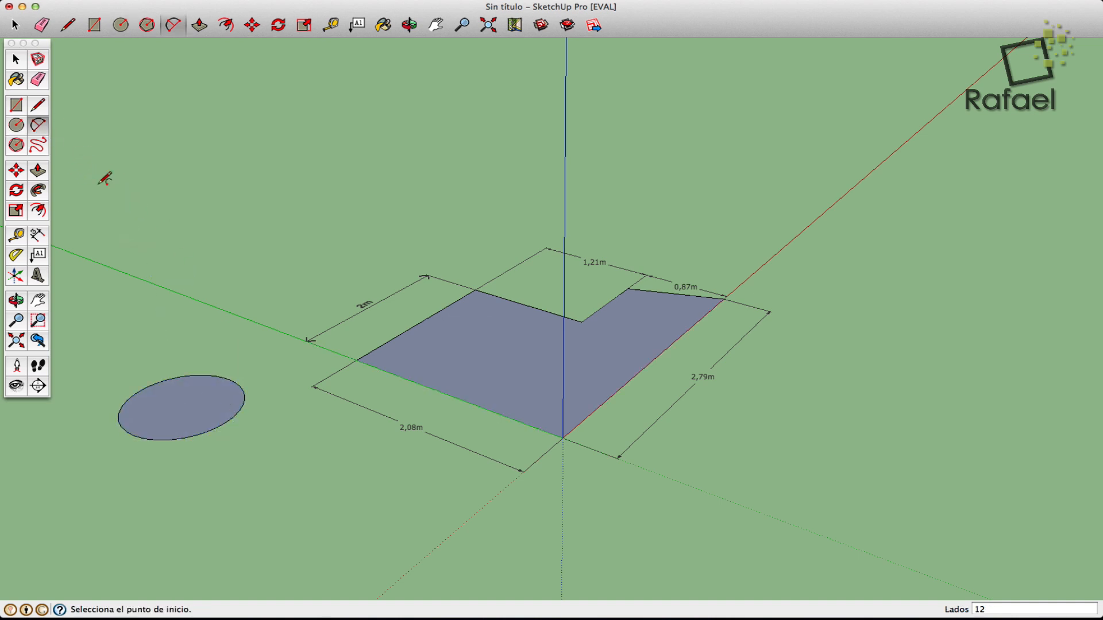
{"action": "left_click", "coordinate": [172, 249]}
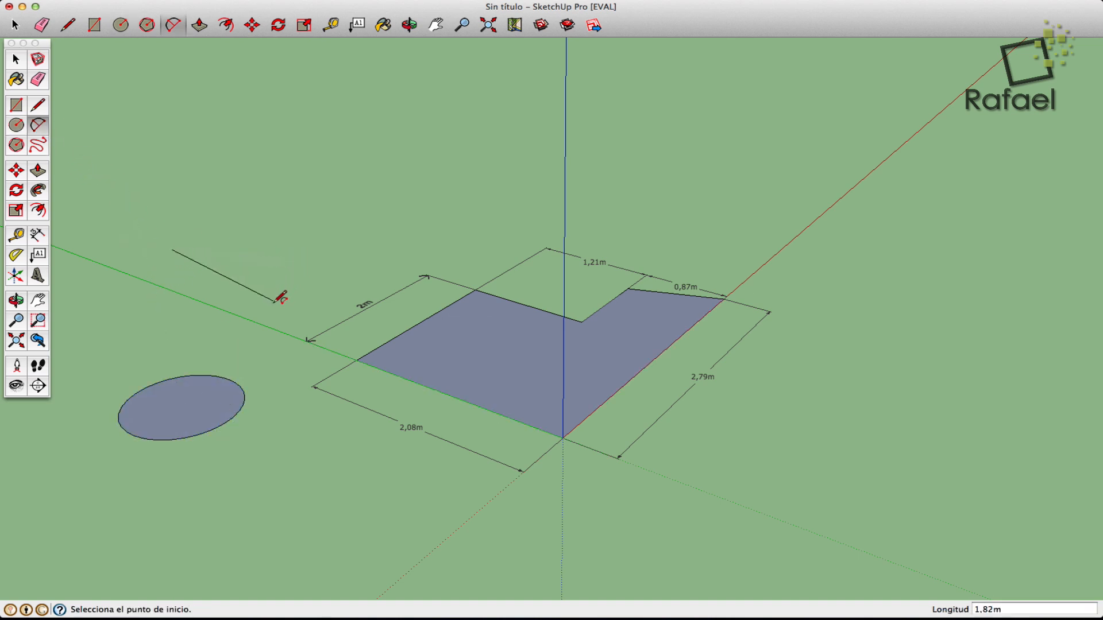
{"action": "left_click", "coordinate": [285, 287]}
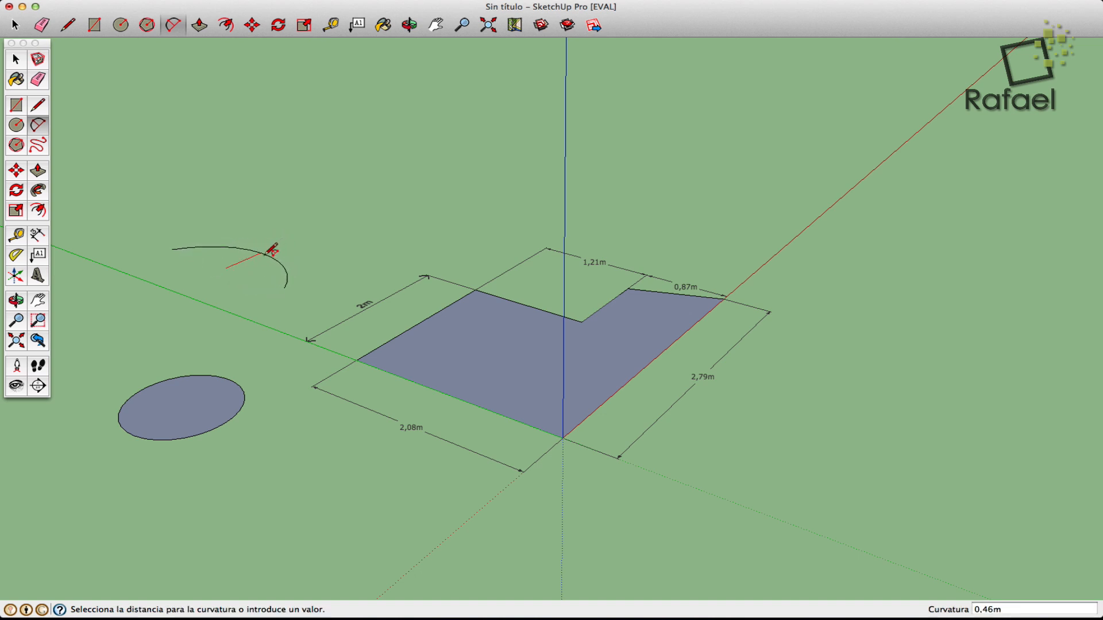
{"action": "left_click", "coordinate": [276, 247]}
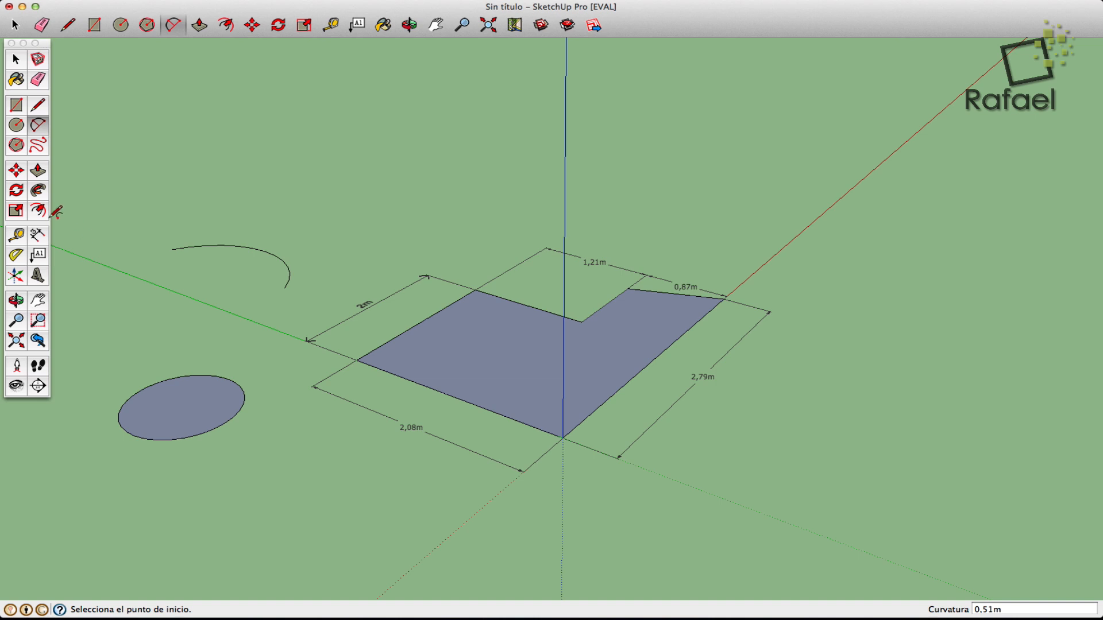
Step: Dimension the circle's diameter inside the circle and the arc's radius on its inner side
{"action": "left_click", "coordinate": [38, 235]}
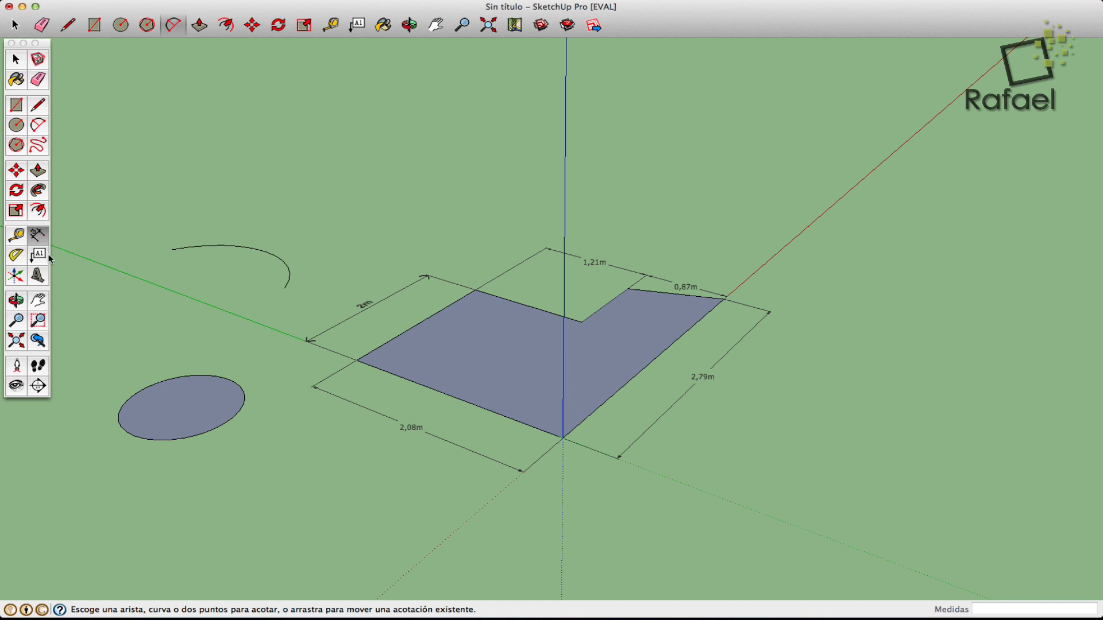
{"action": "left_click", "coordinate": [165, 385]}
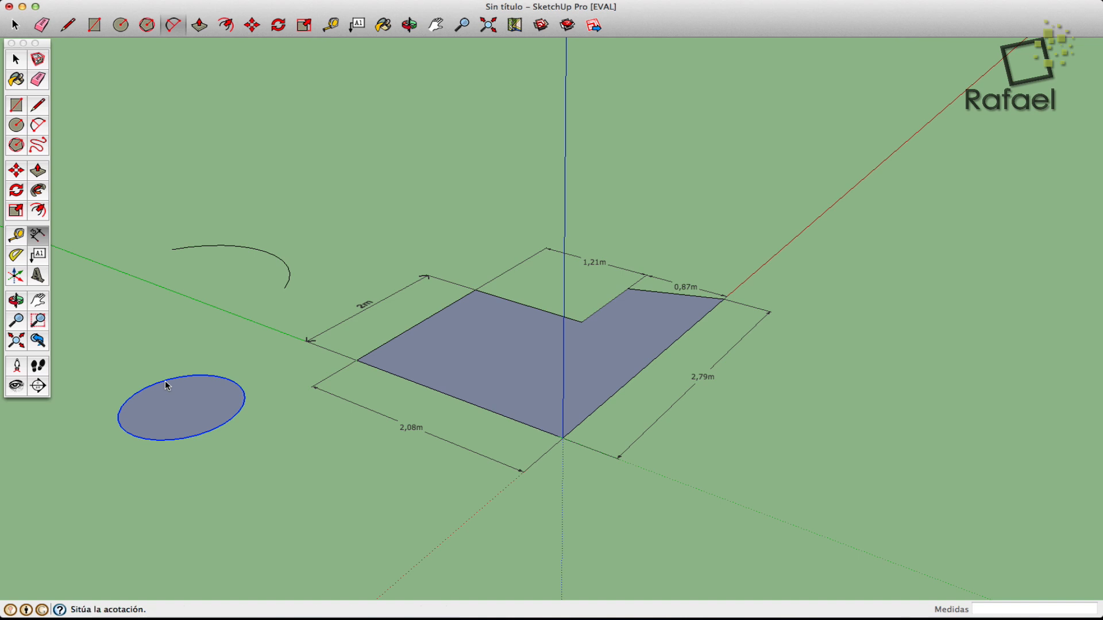
{"action": "left_click", "coordinate": [191, 401]}
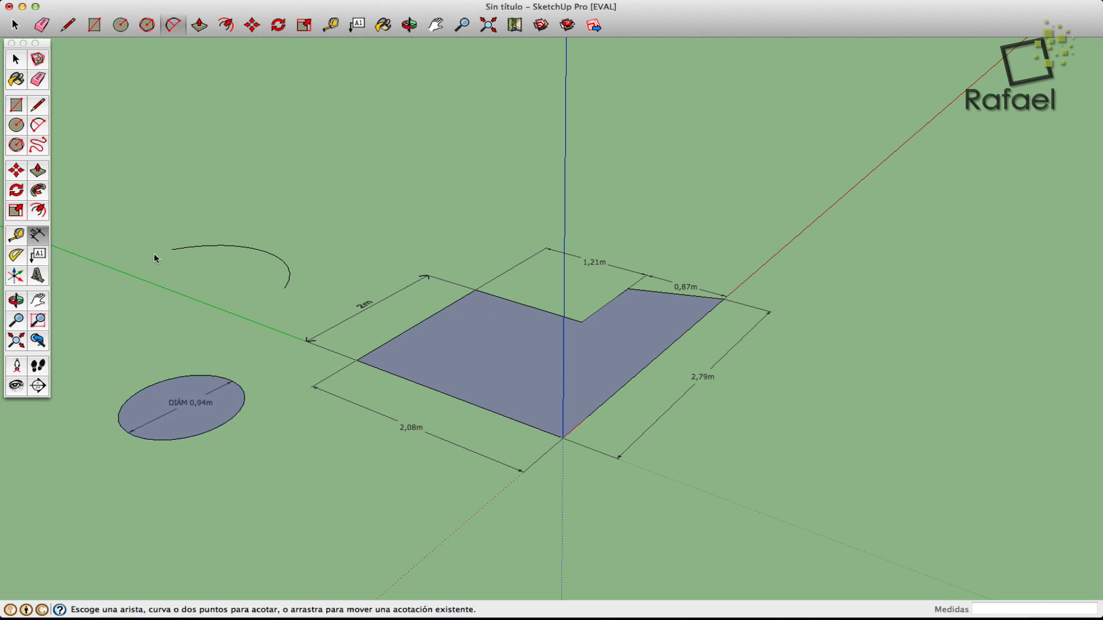
{"action": "left_click", "coordinate": [205, 247]}
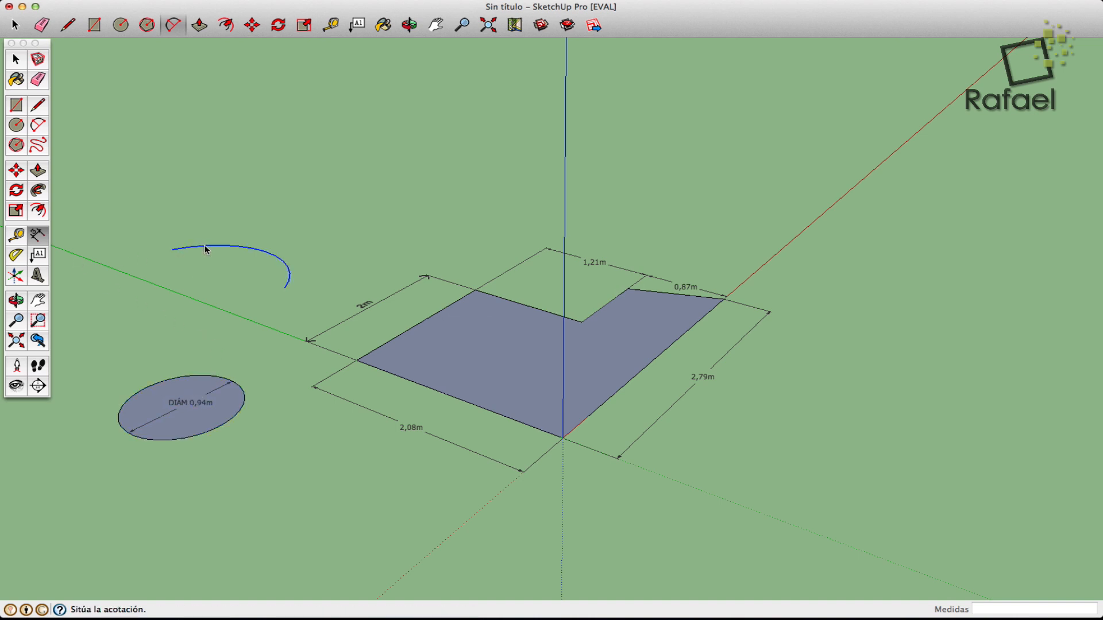
{"action": "left_click", "coordinate": [205, 276]}
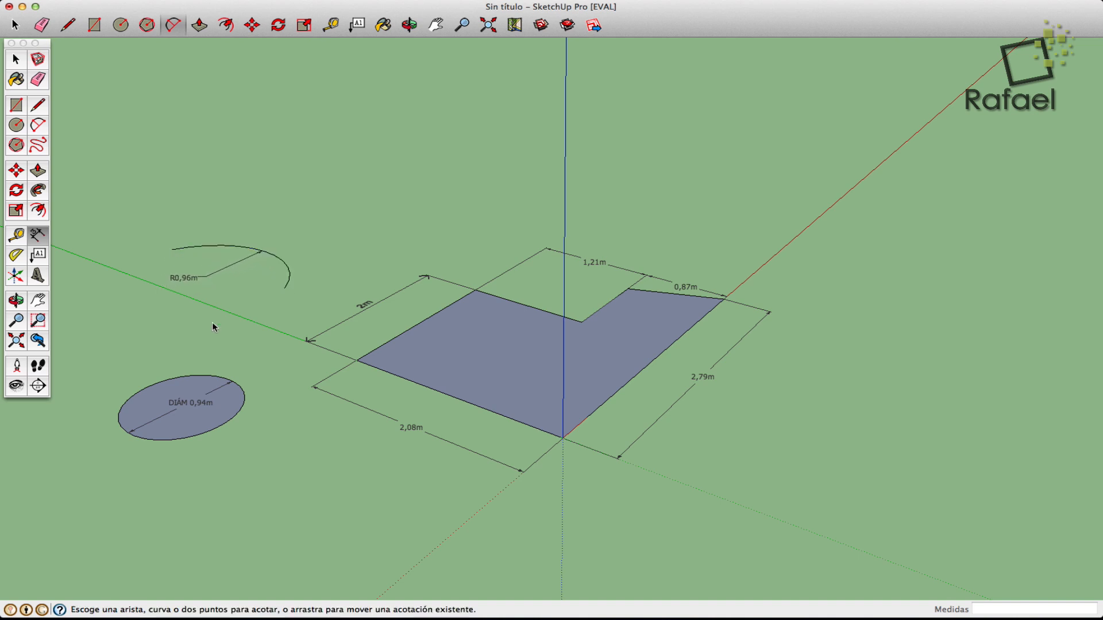
Step: Change the circle's dimension type from diameter to Radio
{"action": "left_click", "coordinate": [15, 60]}
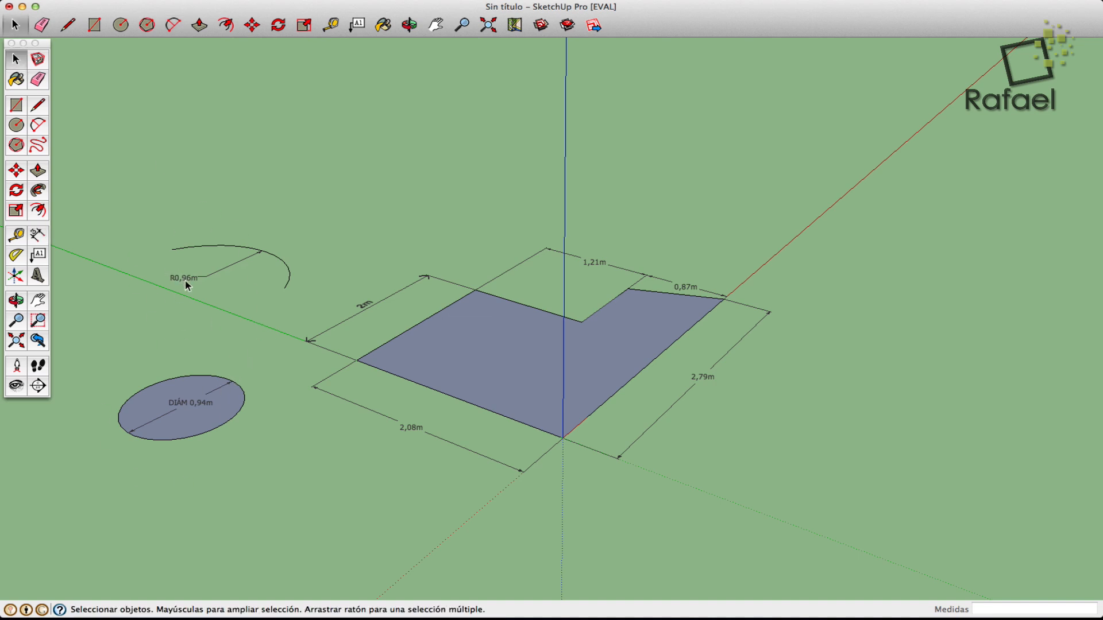
{"action": "right_click", "coordinate": [187, 406]}
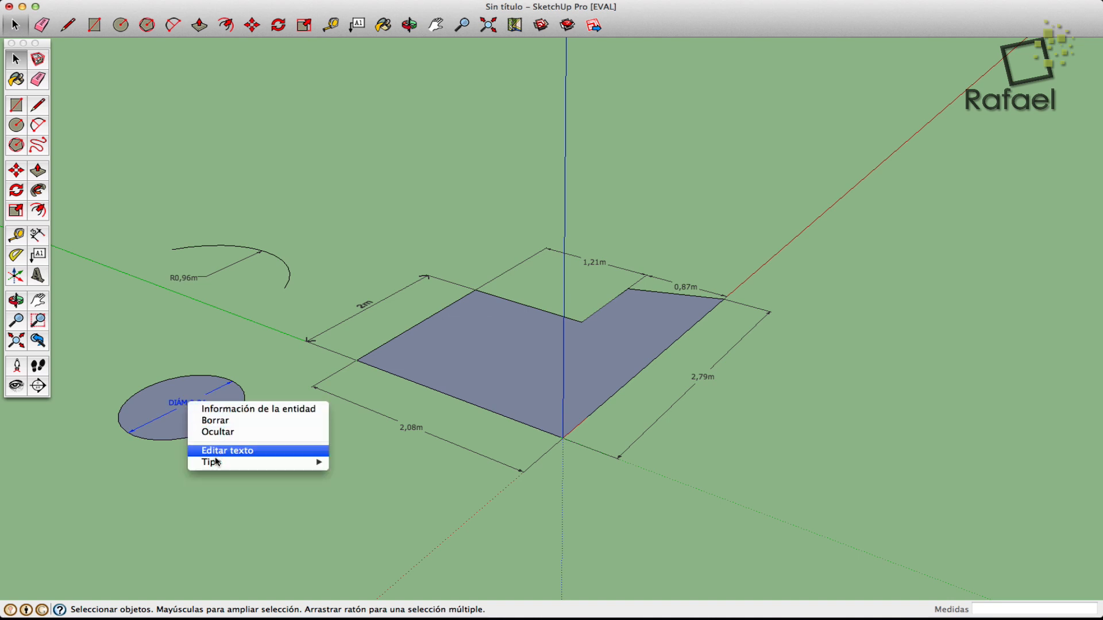
{"action": "mouse_move", "coordinate": [215, 462]}
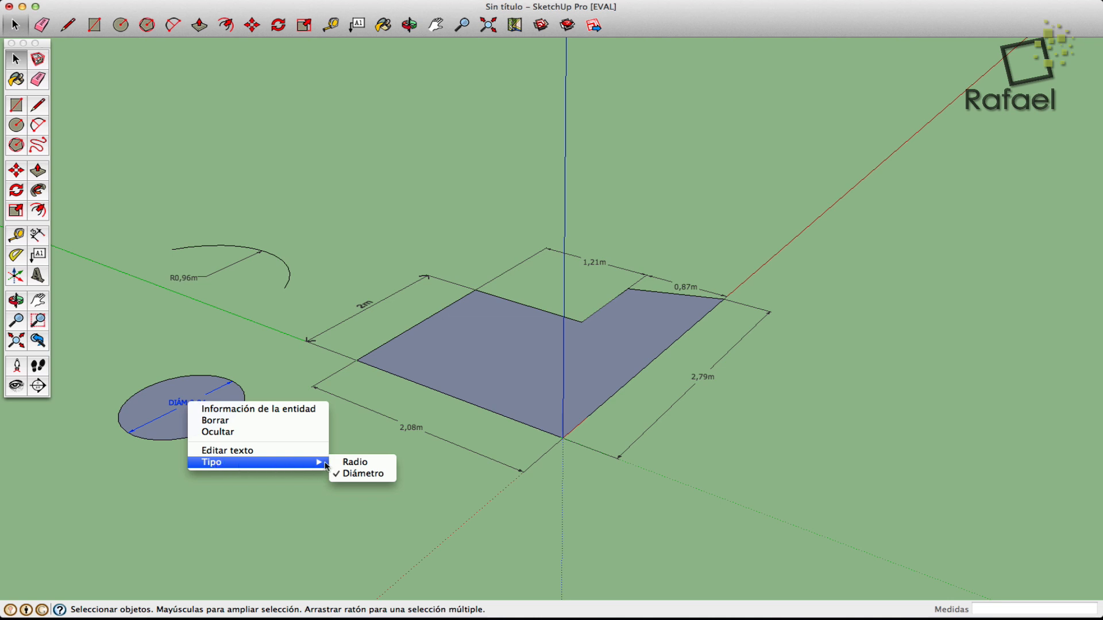
{"action": "left_click", "coordinate": [355, 464]}
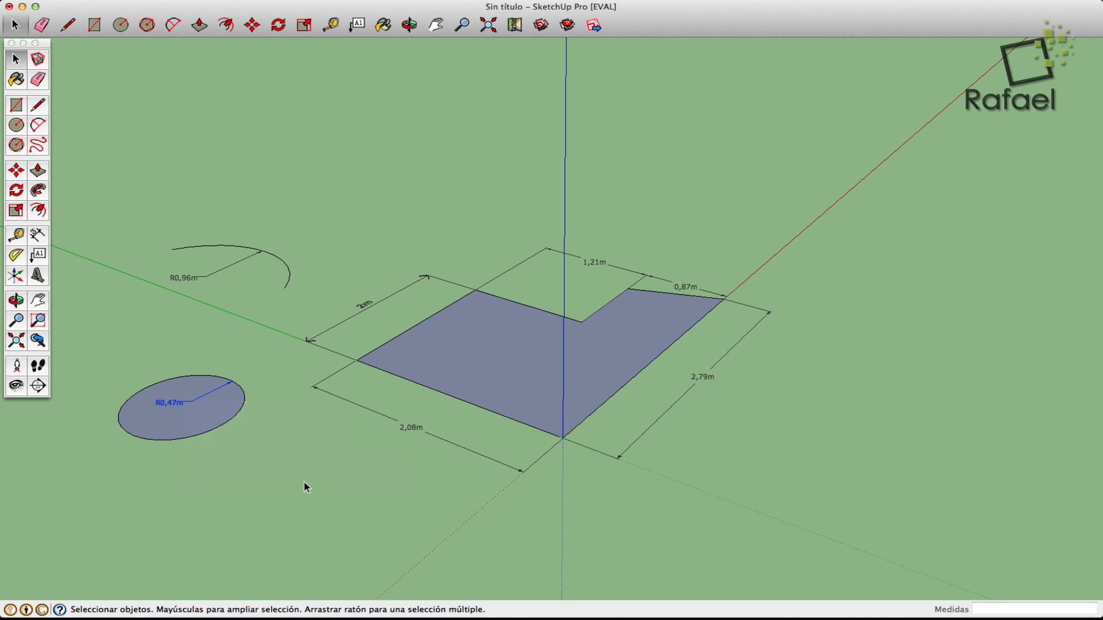
Step: Switch the arc's dimension type to Diámetro and back to Radio
{"action": "right_click", "coordinate": [189, 278]}
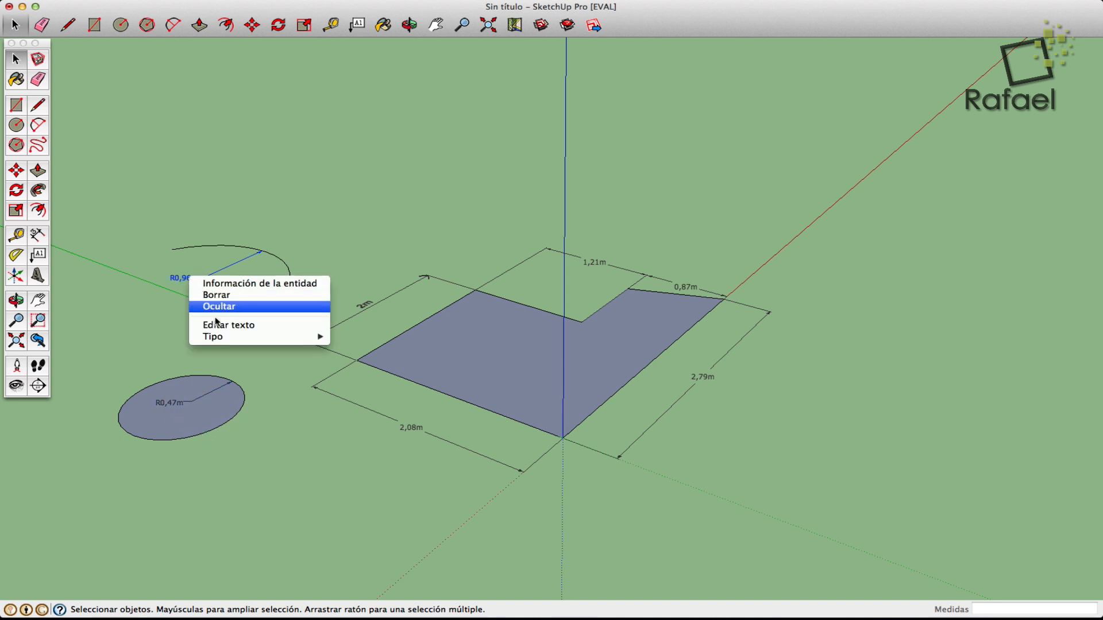
{"action": "mouse_move", "coordinate": [221, 338]}
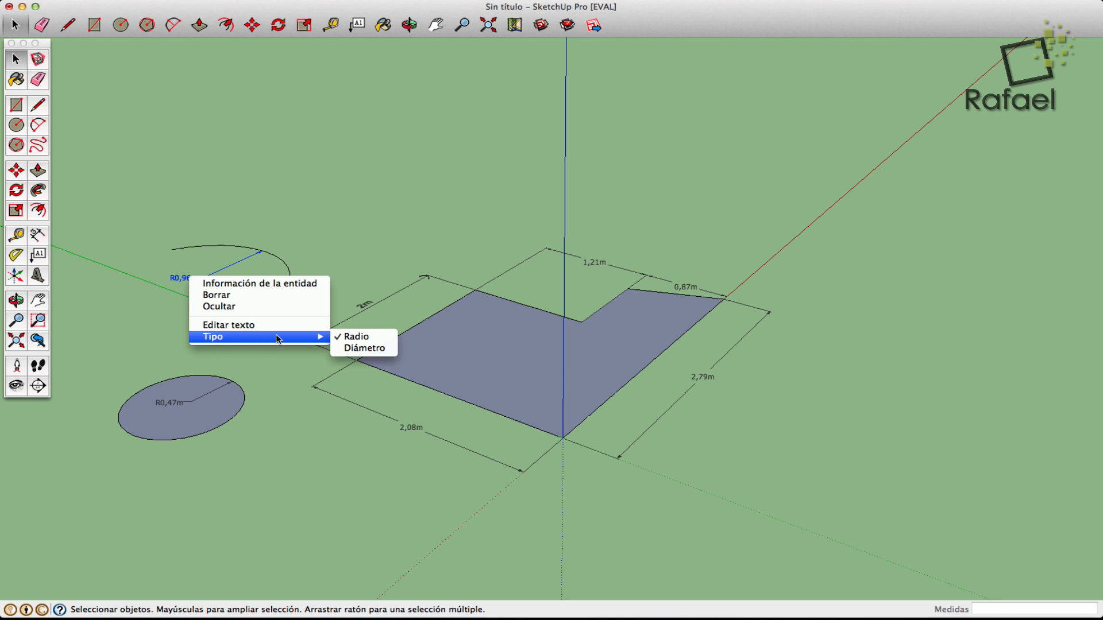
{"action": "left_click", "coordinate": [347, 350]}
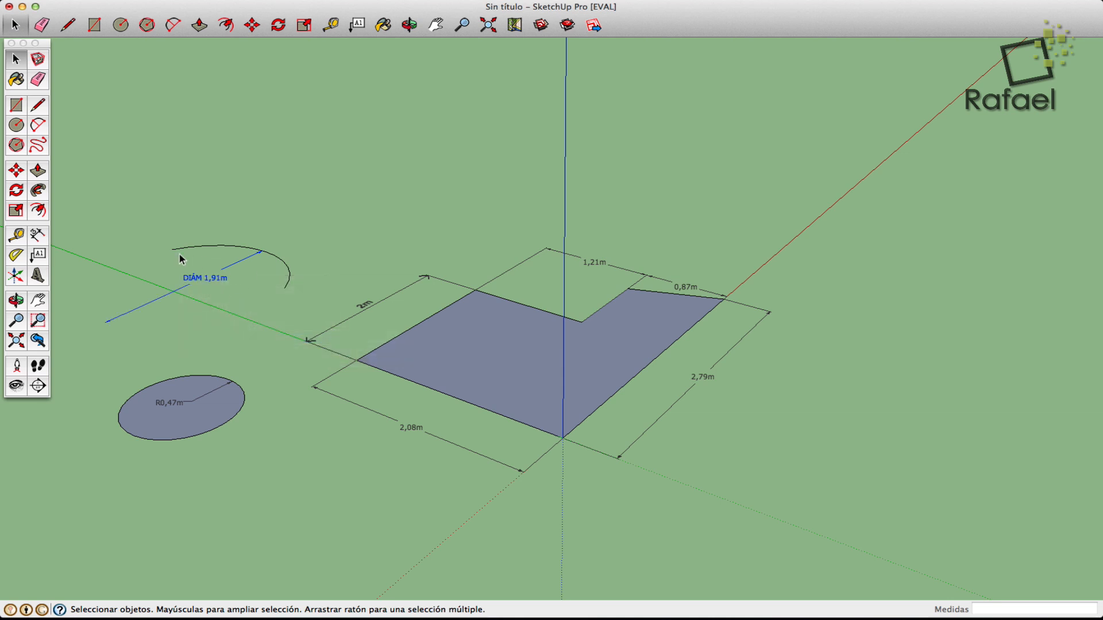
{"action": "right_click", "coordinate": [191, 283]}
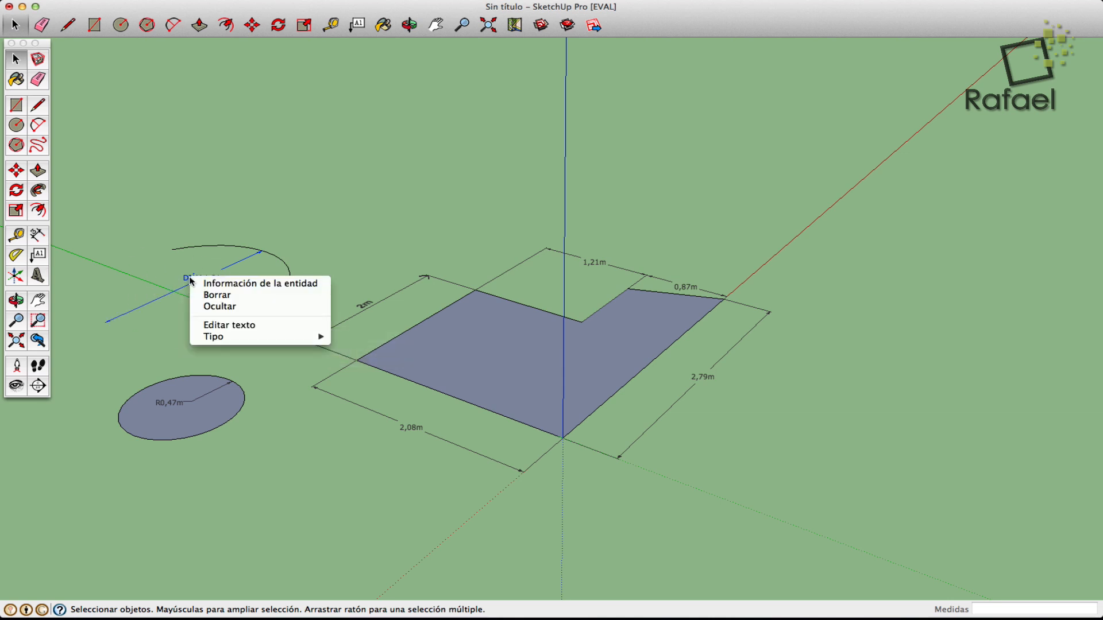
{"action": "mouse_move", "coordinate": [257, 339]}
{"action": "left_click", "coordinate": [351, 337]}
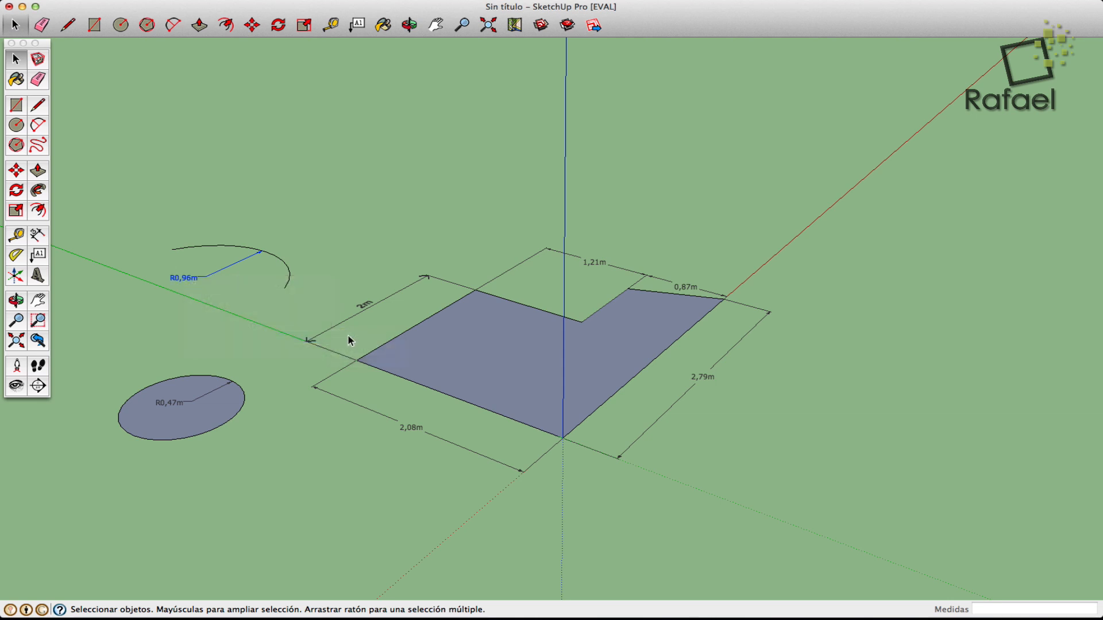
Step: Open the text of the arc's radius dimension for editing and exit the text edit
{"action": "right_click", "coordinate": [184, 281]}
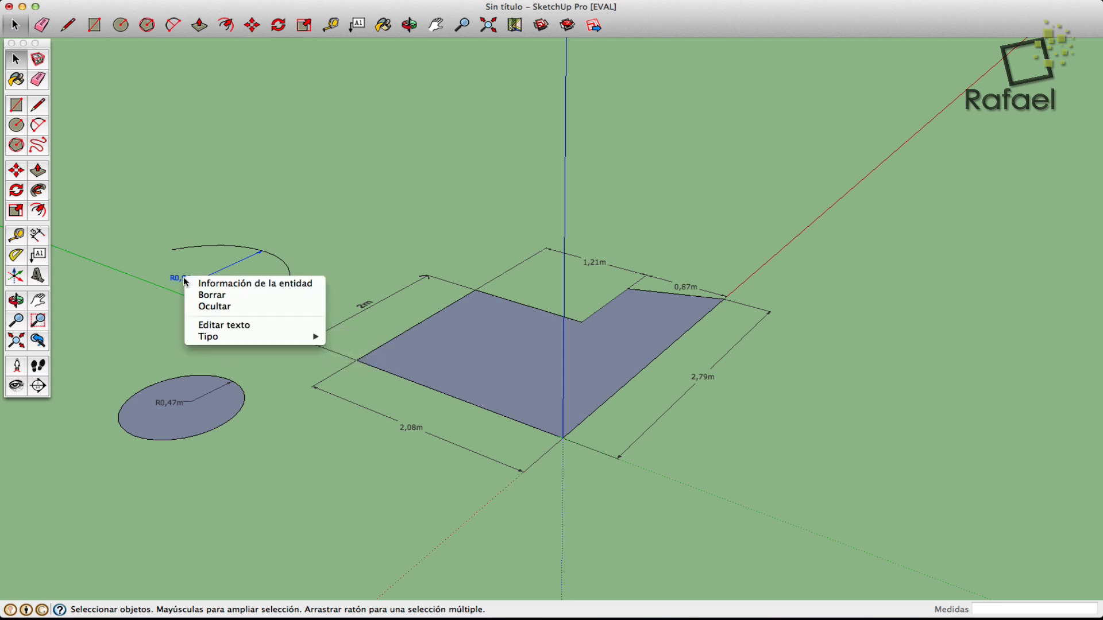
{"action": "left_click", "coordinate": [222, 323]}
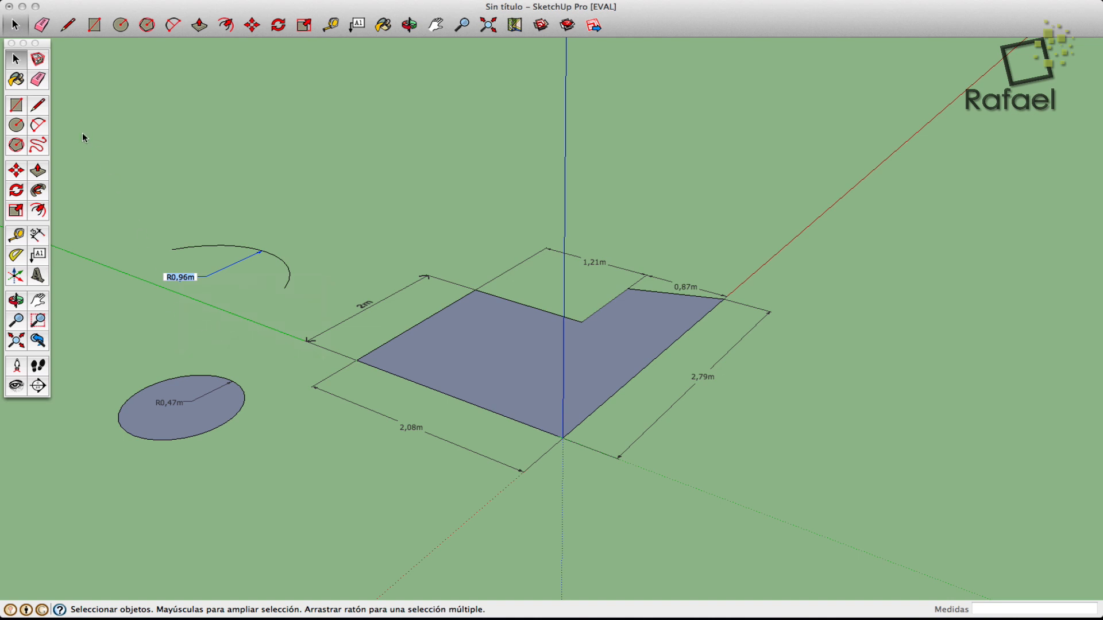
{"action": "left_click", "coordinate": [164, 190]}
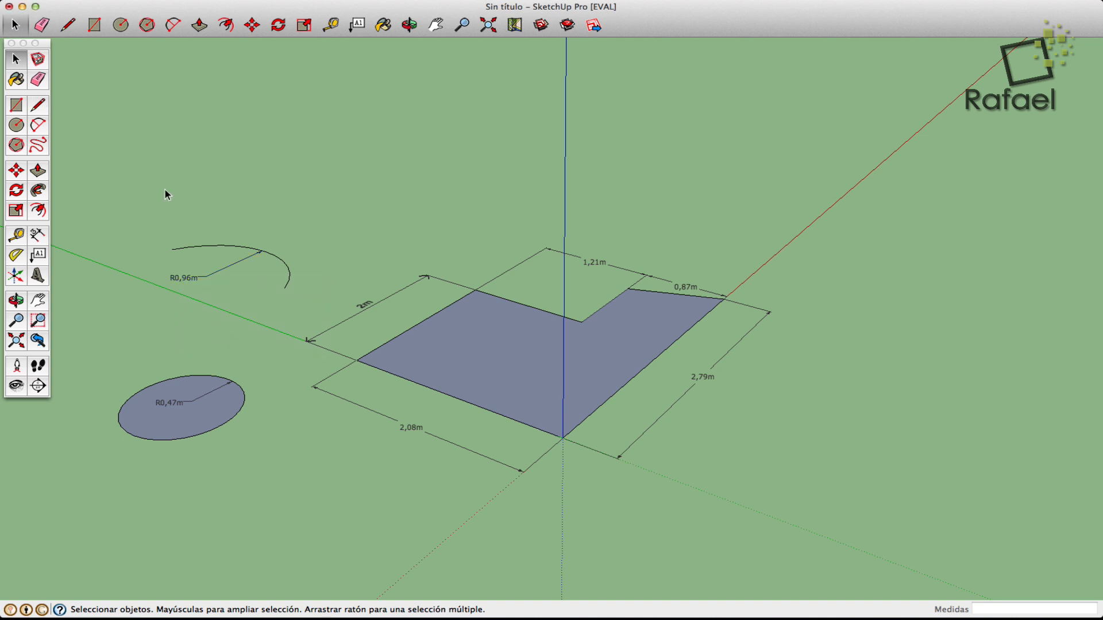
Step: Change the circle's dimension type from Radio to Diámetro
{"action": "left_click", "coordinate": [208, 394]}
{"action": "right_click", "coordinate": [187, 404]}
{"action": "left_click", "coordinate": [174, 404]}
{"action": "left_click", "coordinate": [209, 370]}
{"action": "right_click", "coordinate": [181, 405]}
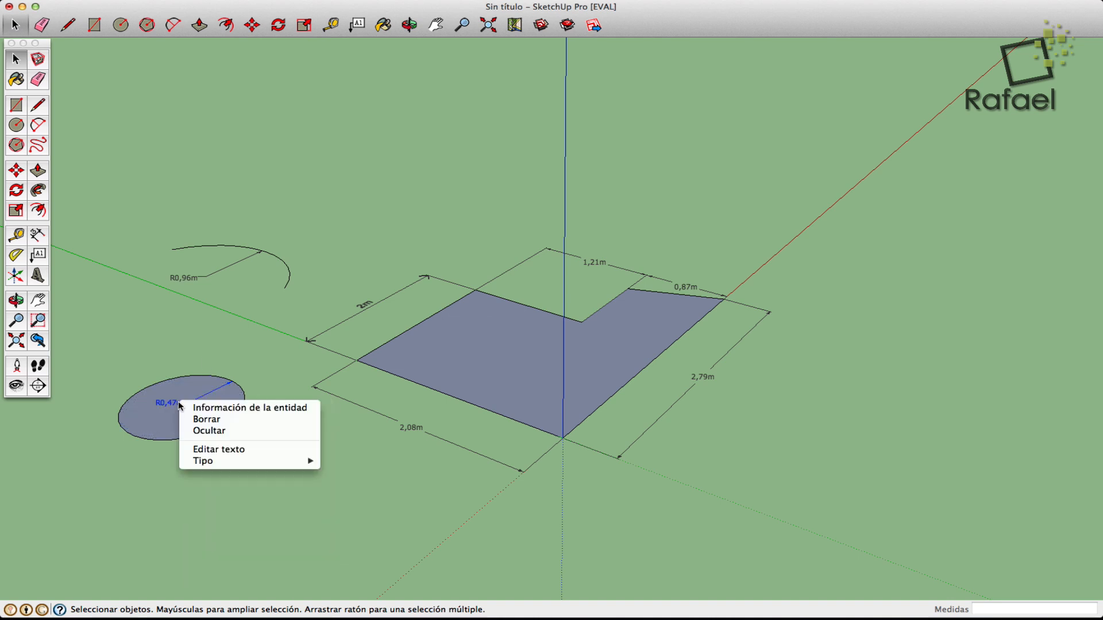
{"action": "mouse_move", "coordinate": [251, 460]}
{"action": "left_click", "coordinate": [335, 470]}
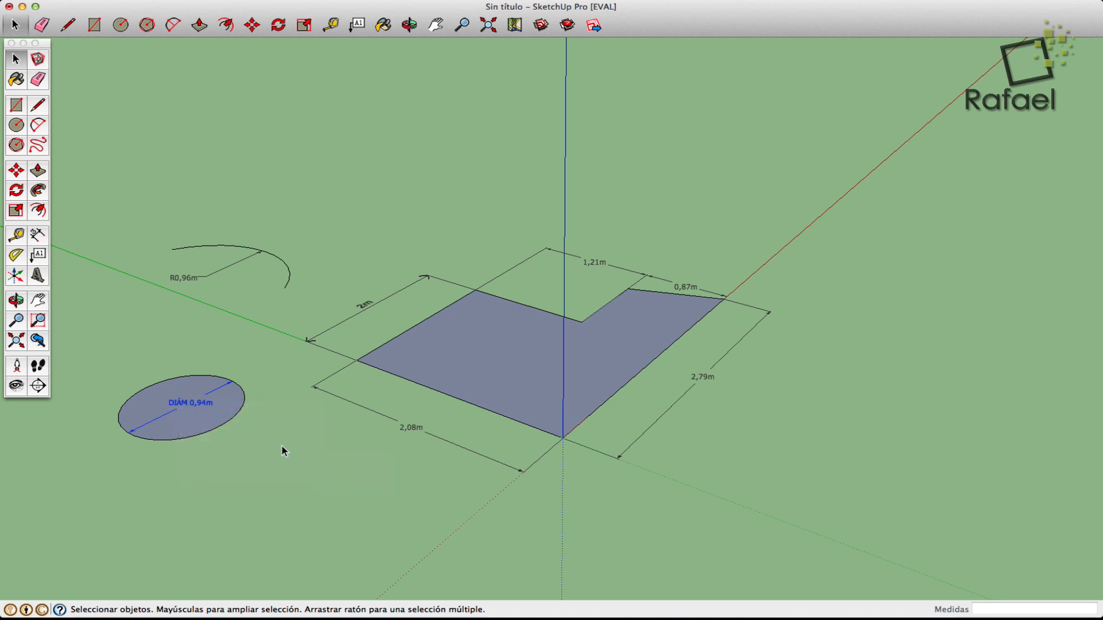
Step: Open the circle's diameter dimension text for editing, select its DIÁM prefix and exit the text edit
{"action": "left_click", "coordinate": [186, 279]}
{"action": "right_click", "coordinate": [182, 405]}
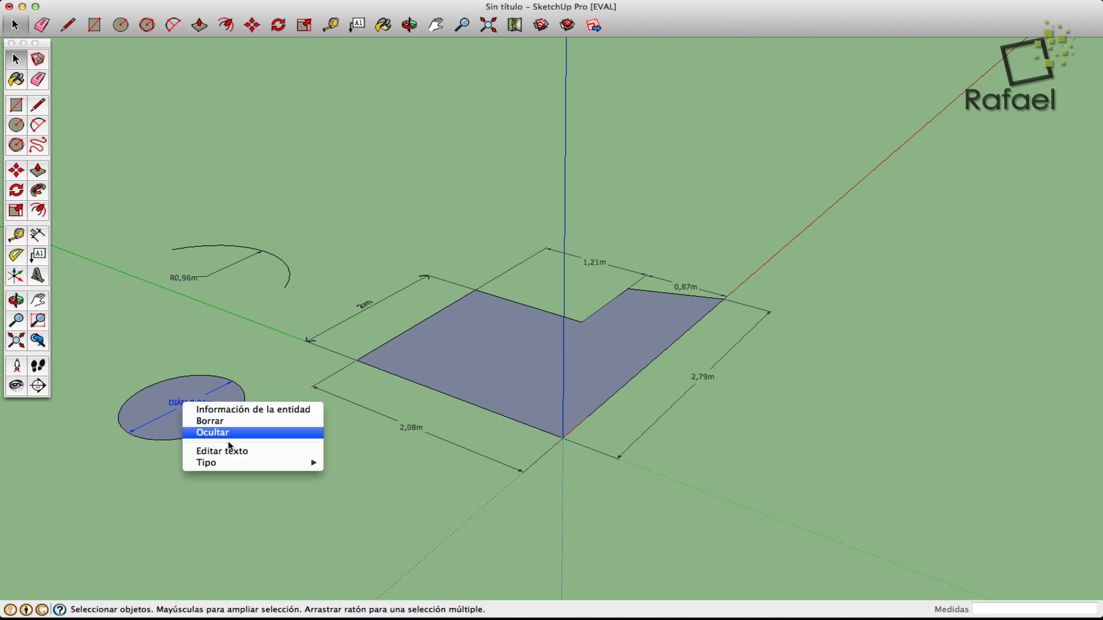
{"action": "mouse_move", "coordinate": [242, 468]}
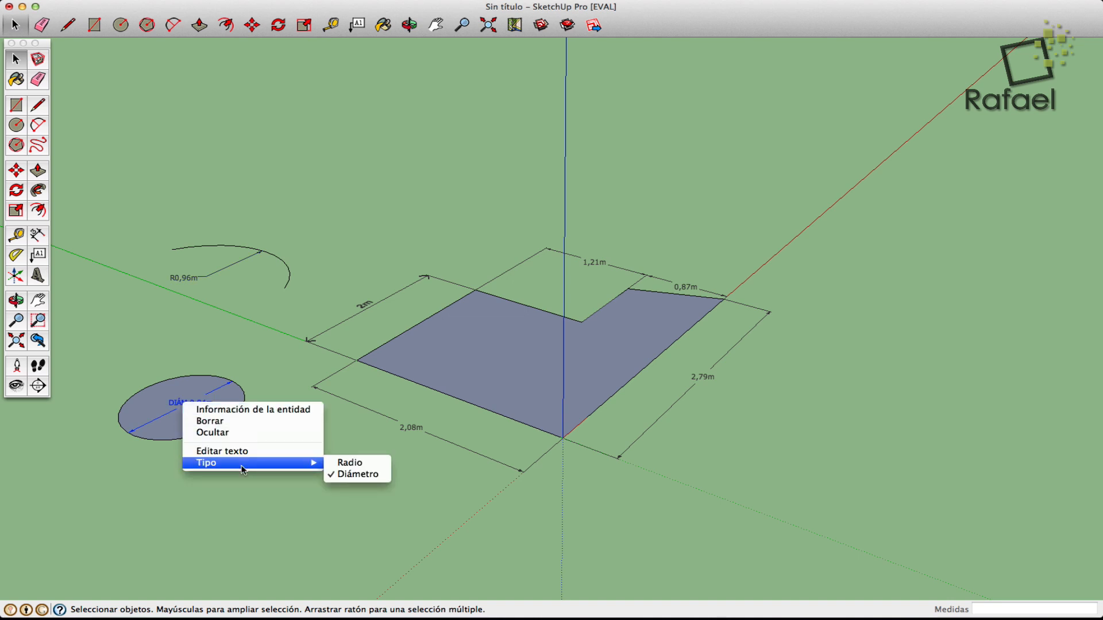
{"action": "left_click", "coordinate": [229, 451]}
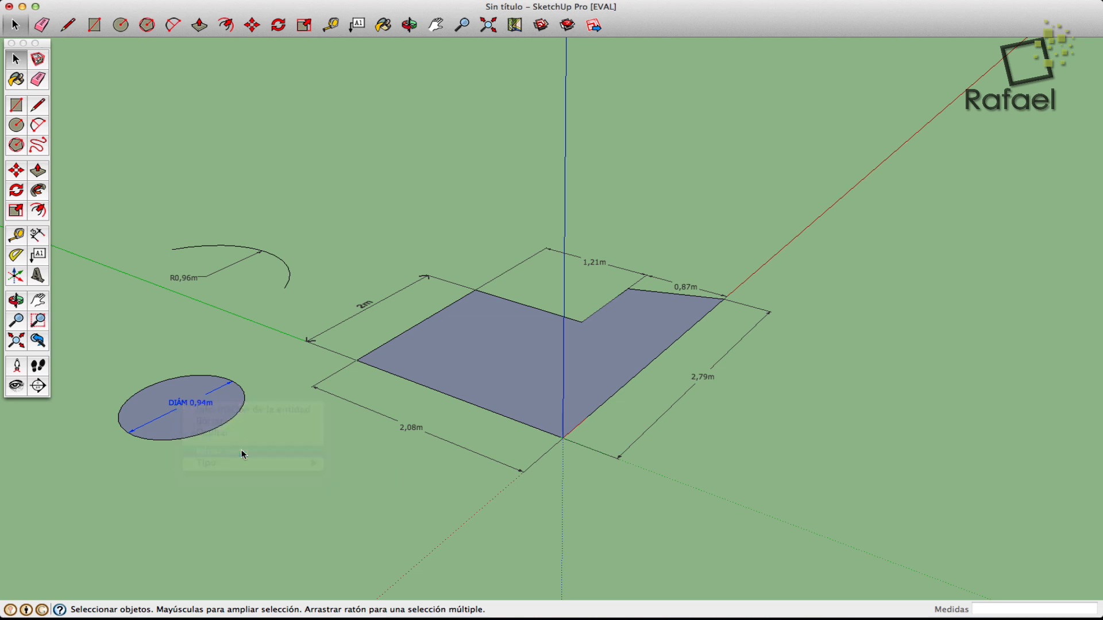
{"action": "mouse_move", "coordinate": [185, 402]}
{"action": "left_mouse_down"}
{"action": "mouse_move", "coordinate": [165, 403]}
{"action": "mouse_move", "coordinate": [177, 403]}
{"action": "left_mouse_up"}
{"action": "double_click", "coordinate": [177, 403]}
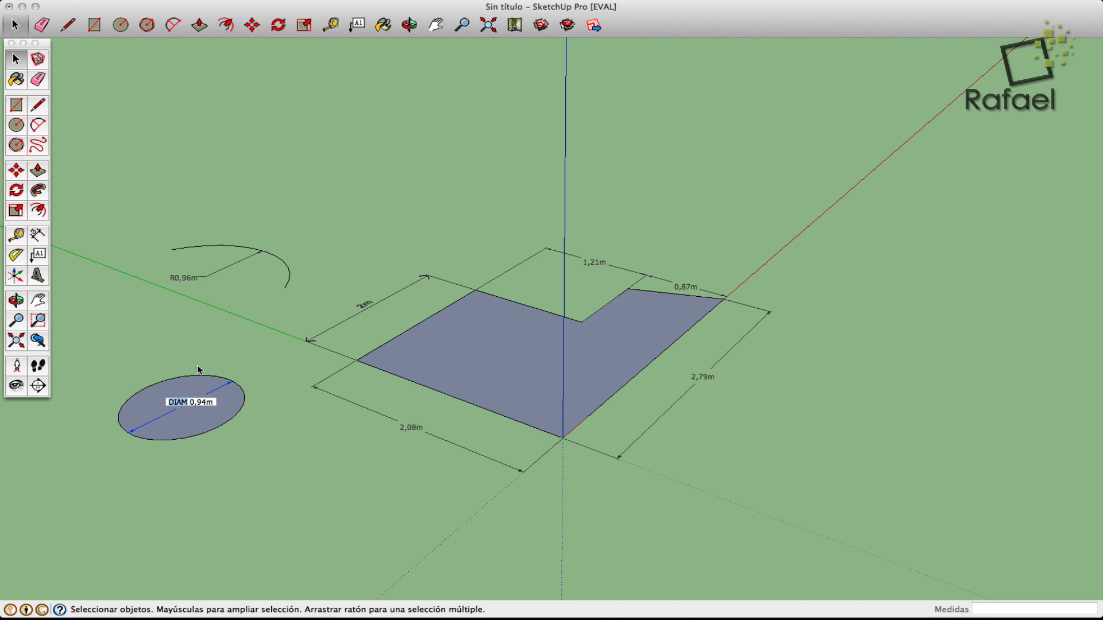
{"action": "left_click", "coordinate": [209, 346]}
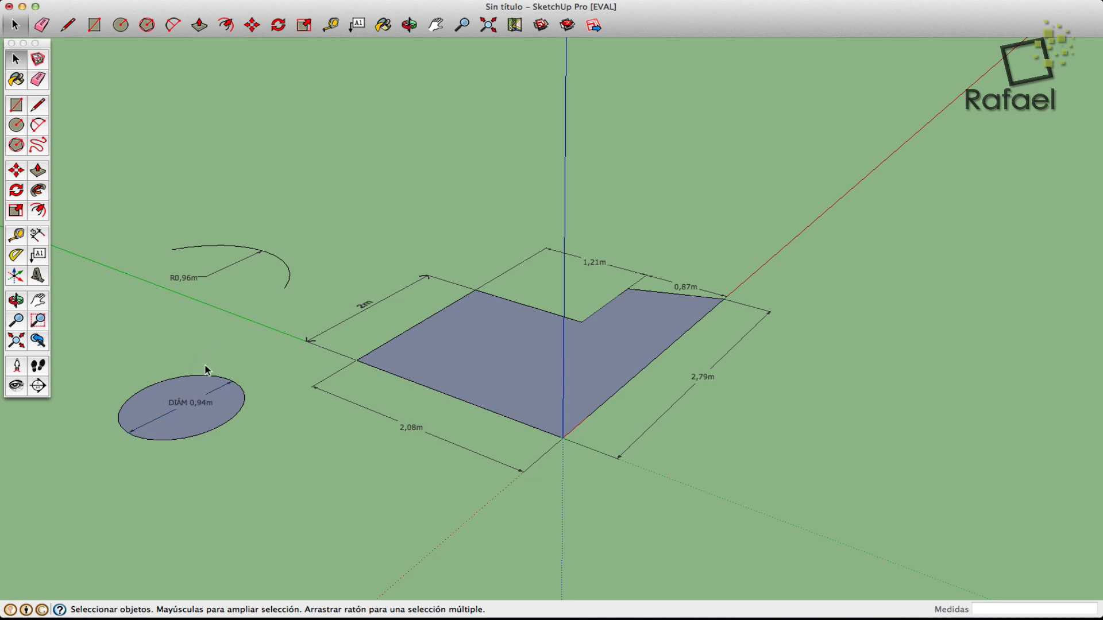